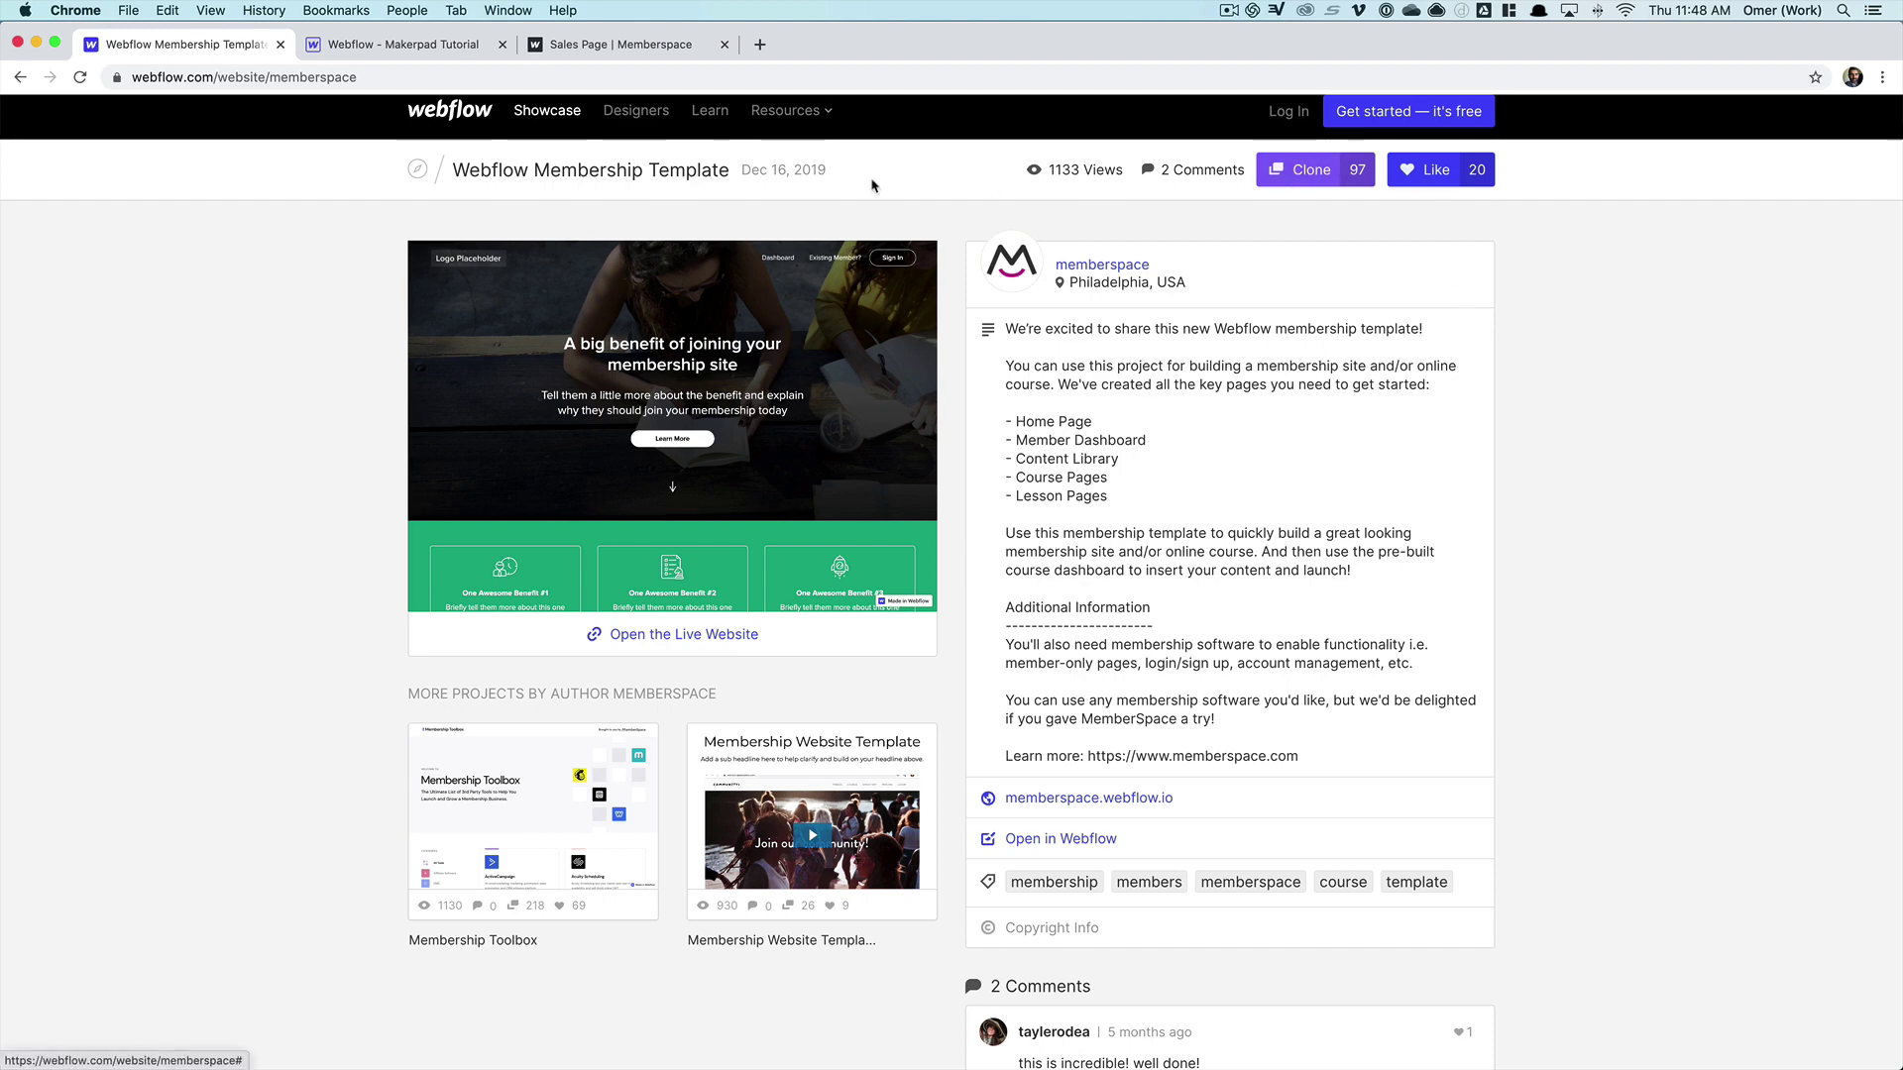
- Open the published 'Sales Page | Memberspace' and scroll to the membership pricing plans and back up
{"action": "left_click", "coordinate": [406, 48]}
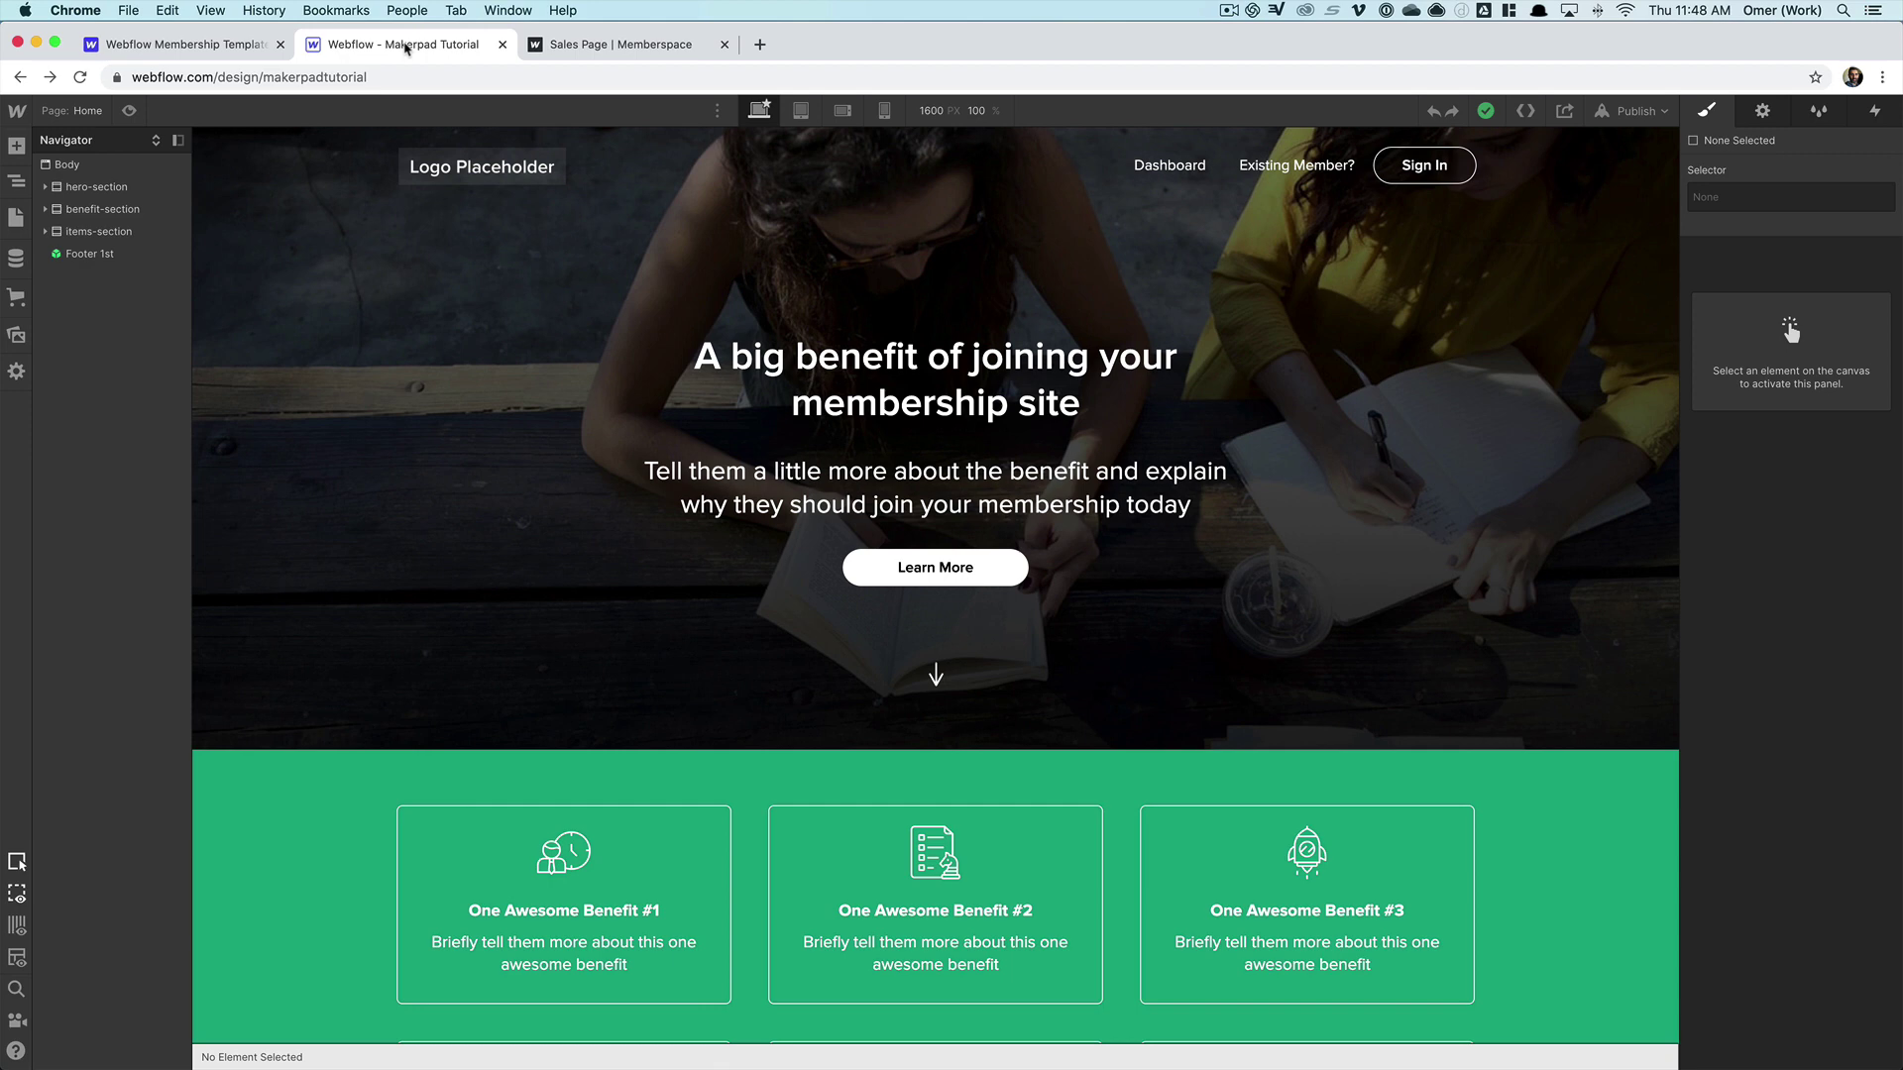
{"action": "left_click", "coordinate": [576, 45]}
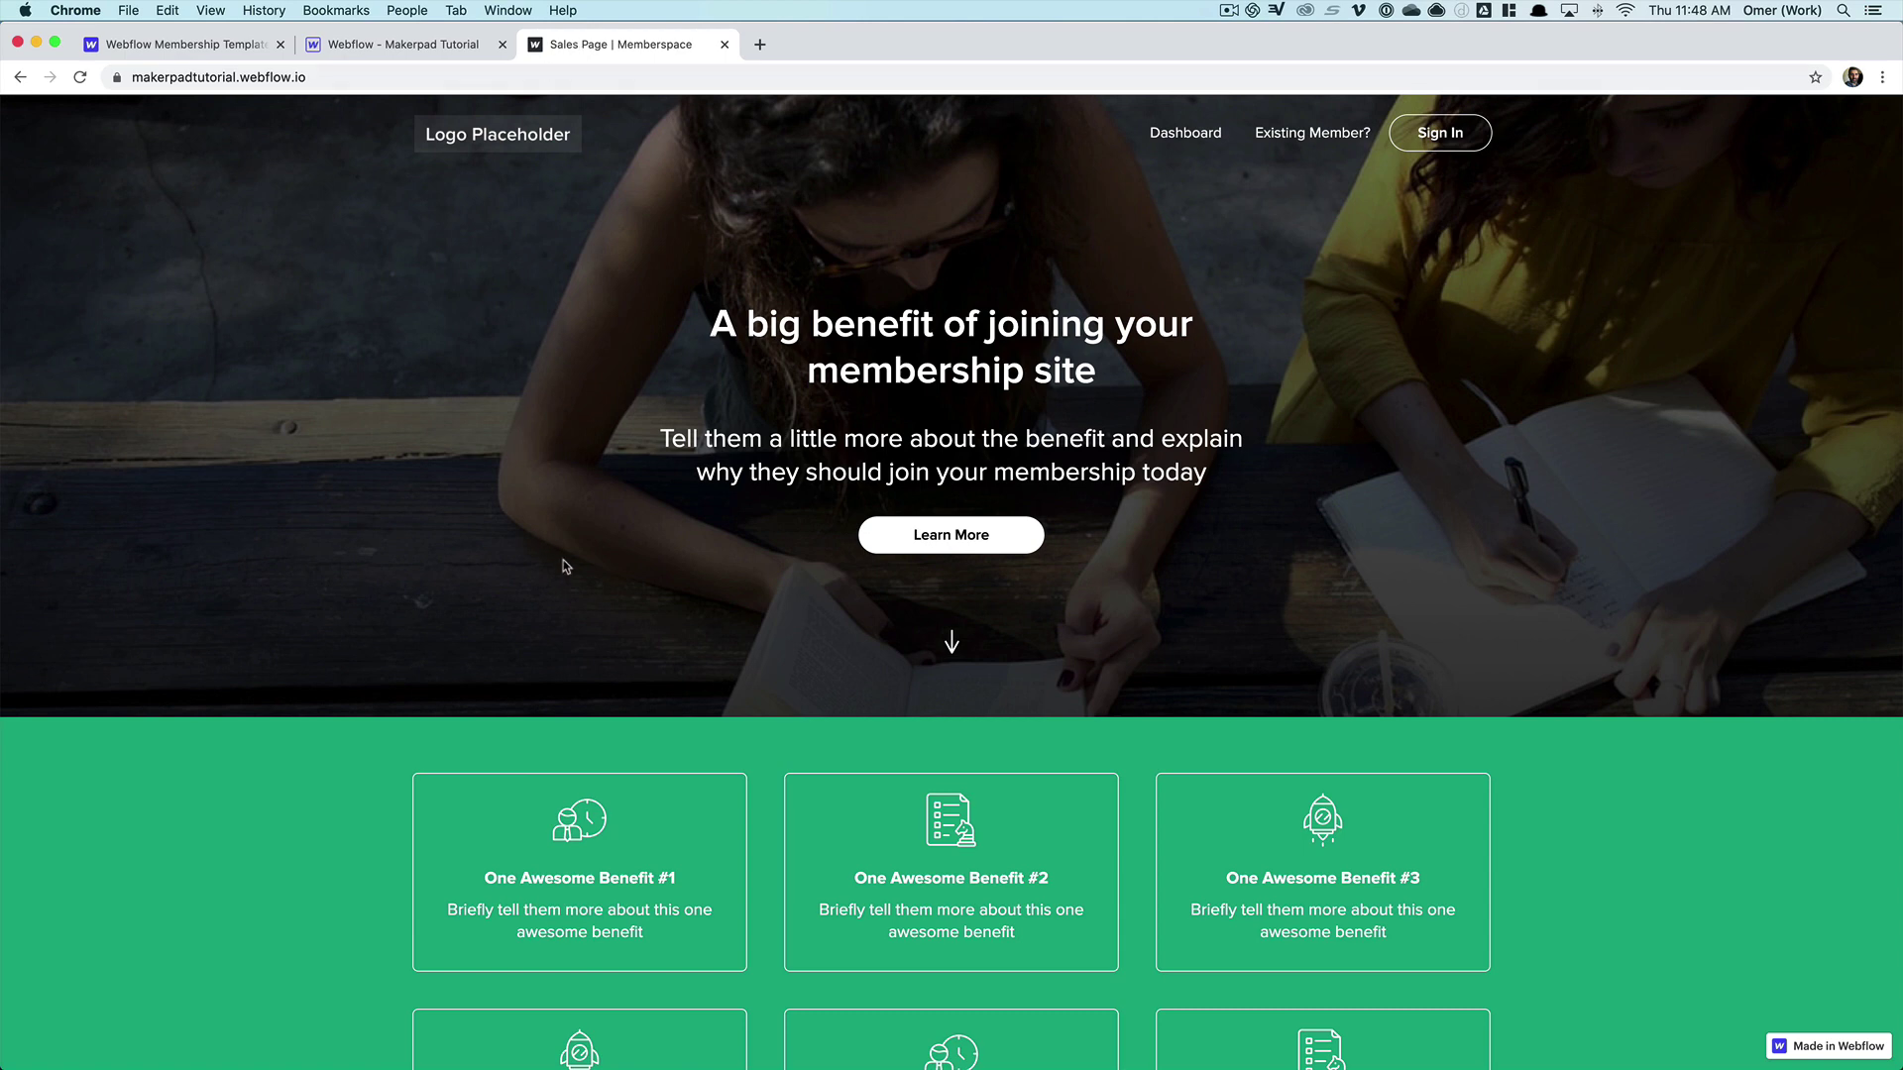
{"action": "scroll", "coordinate": [565, 565], "scroll_direction": "down", "scroll_amount": 1}
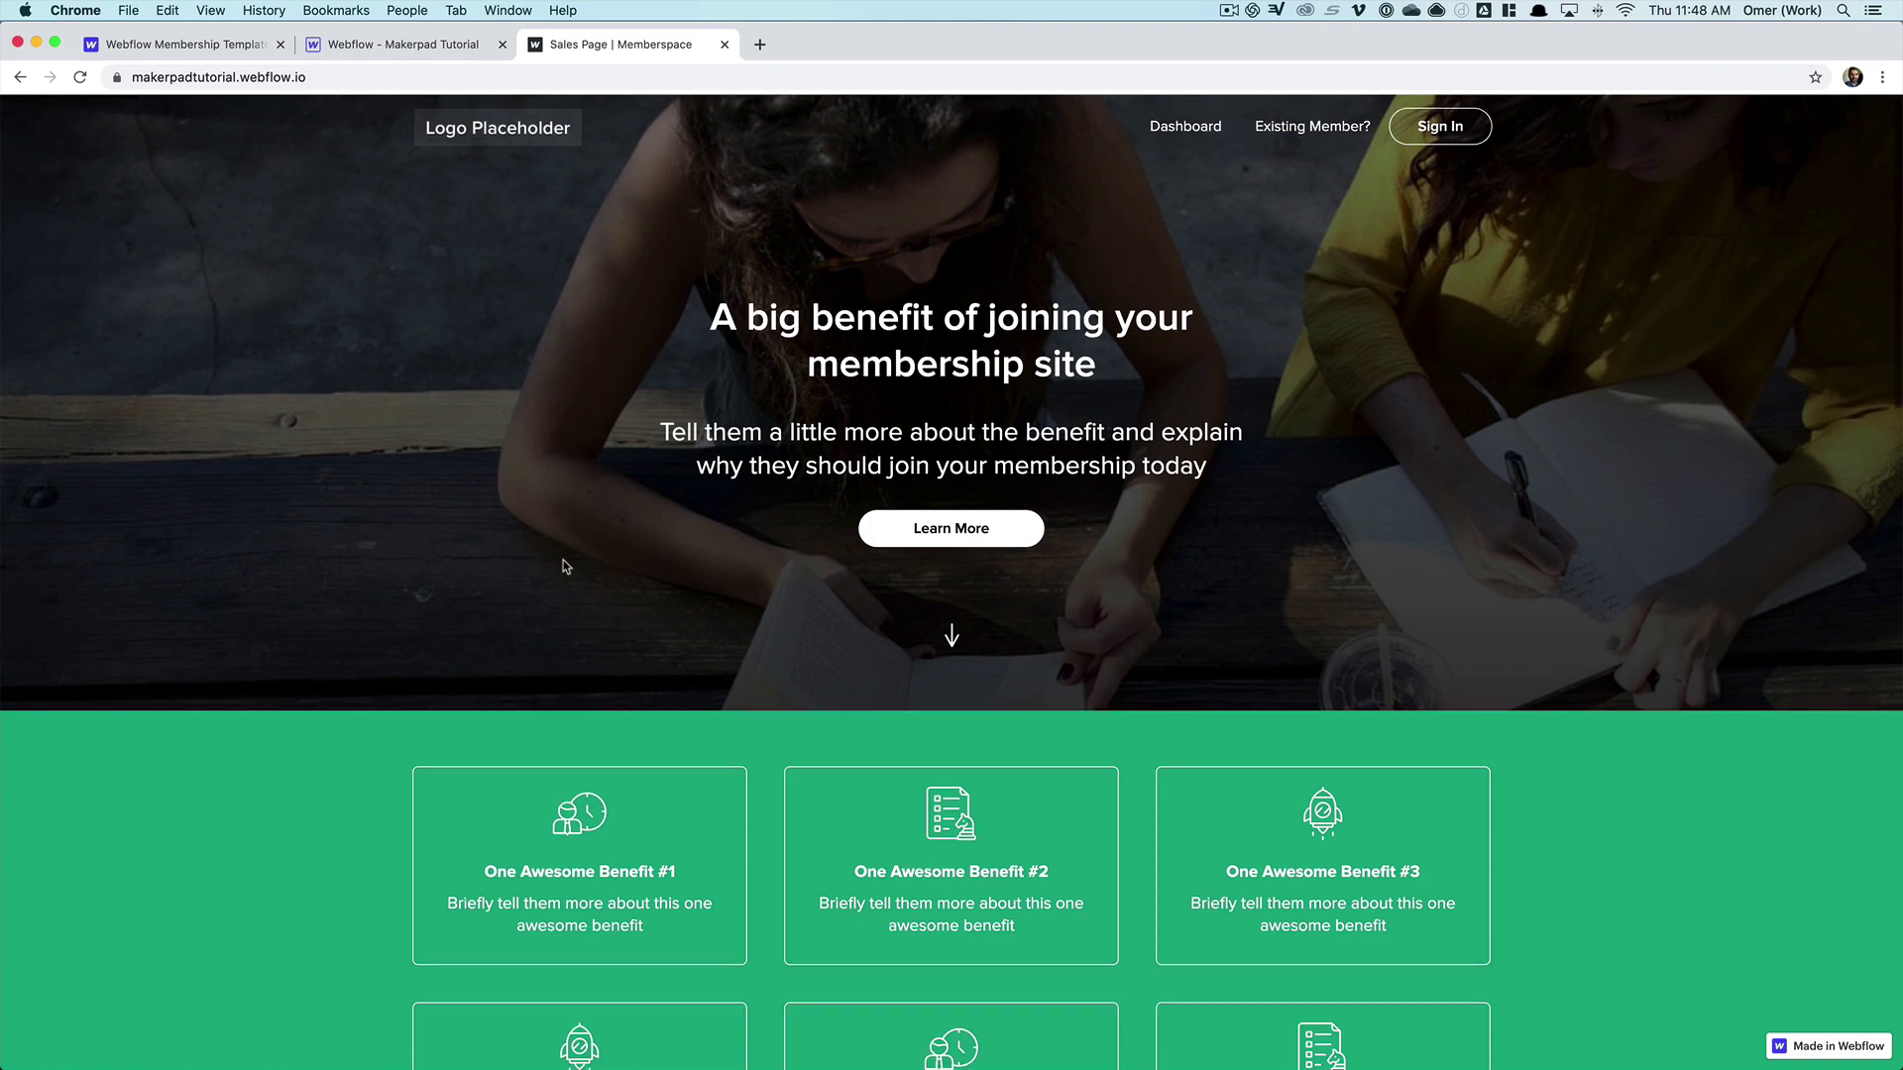
{"action": "scroll", "coordinate": [565, 566], "scroll_direction": "down", "scroll_amount": 2}
{"action": "scroll", "coordinate": [565, 566], "scroll_direction": "down", "scroll_amount": 5}
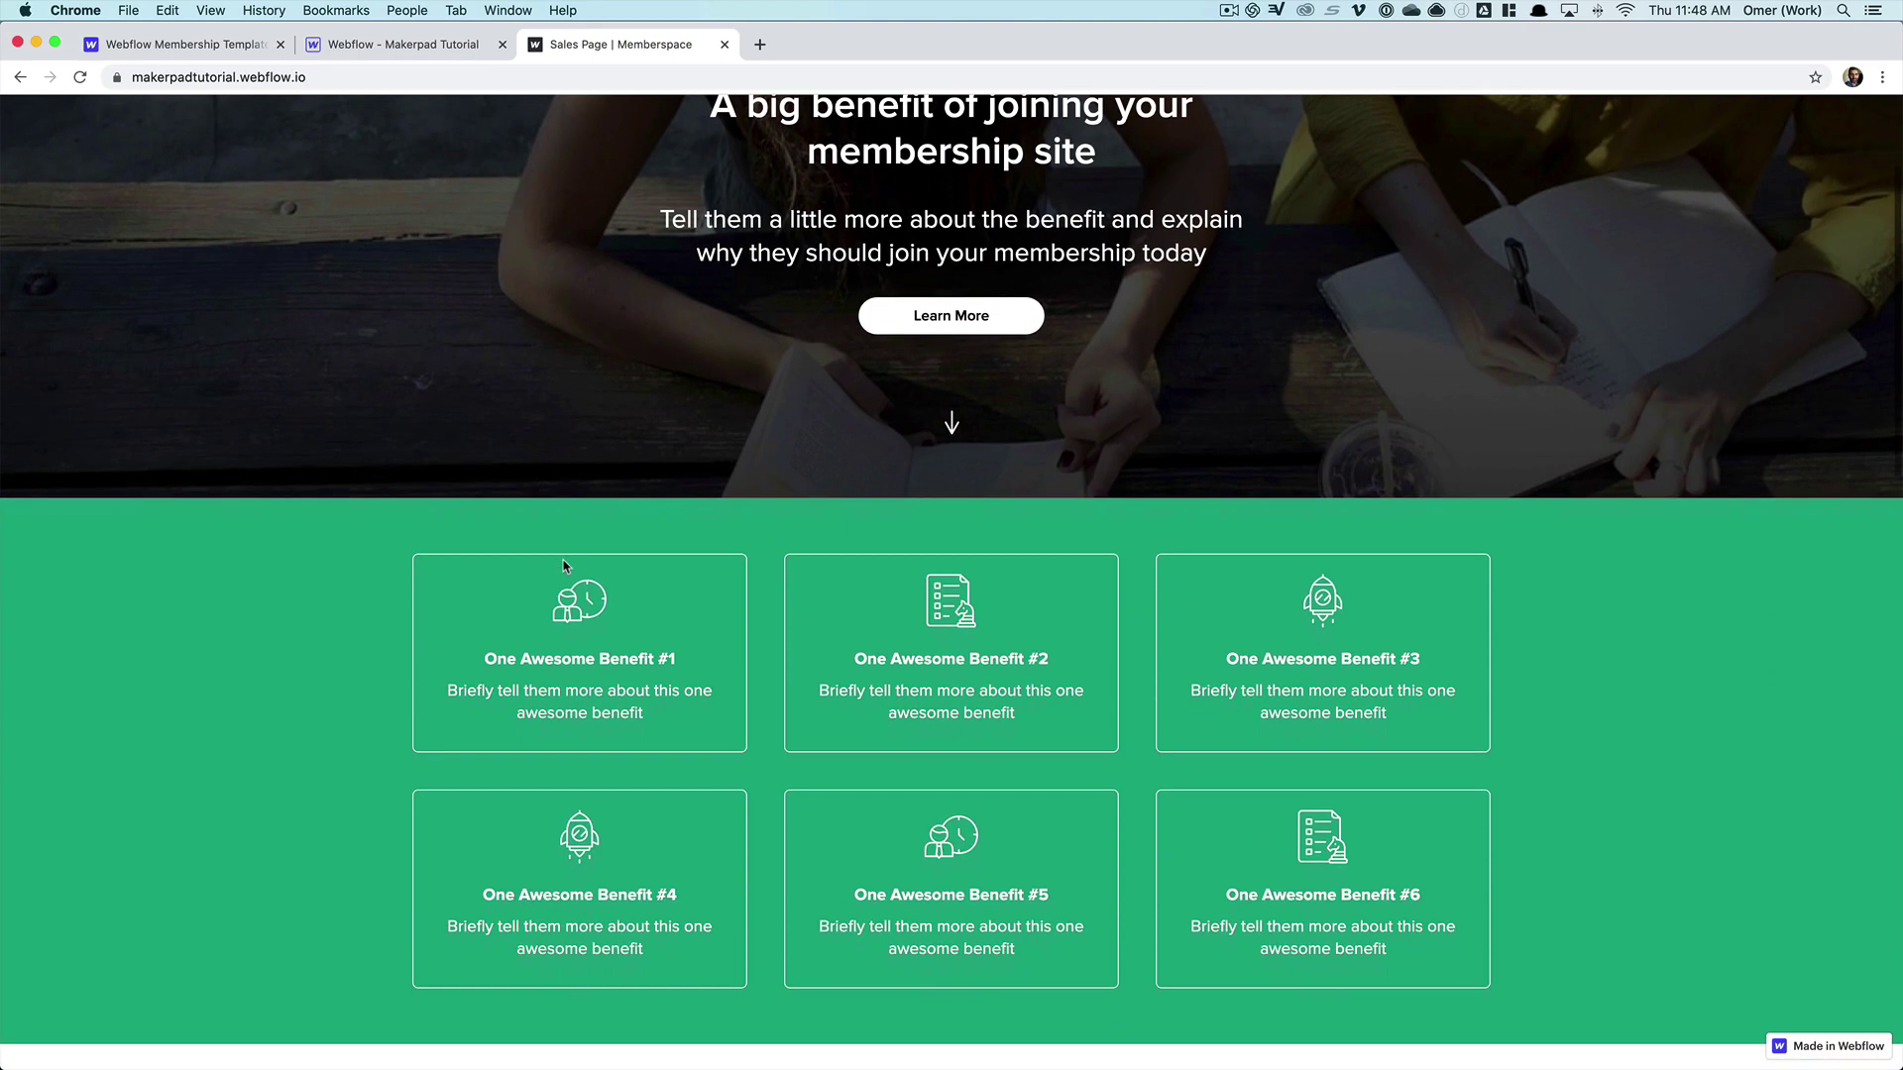
{"action": "scroll", "coordinate": [565, 566], "scroll_direction": "down", "scroll_amount": 1}
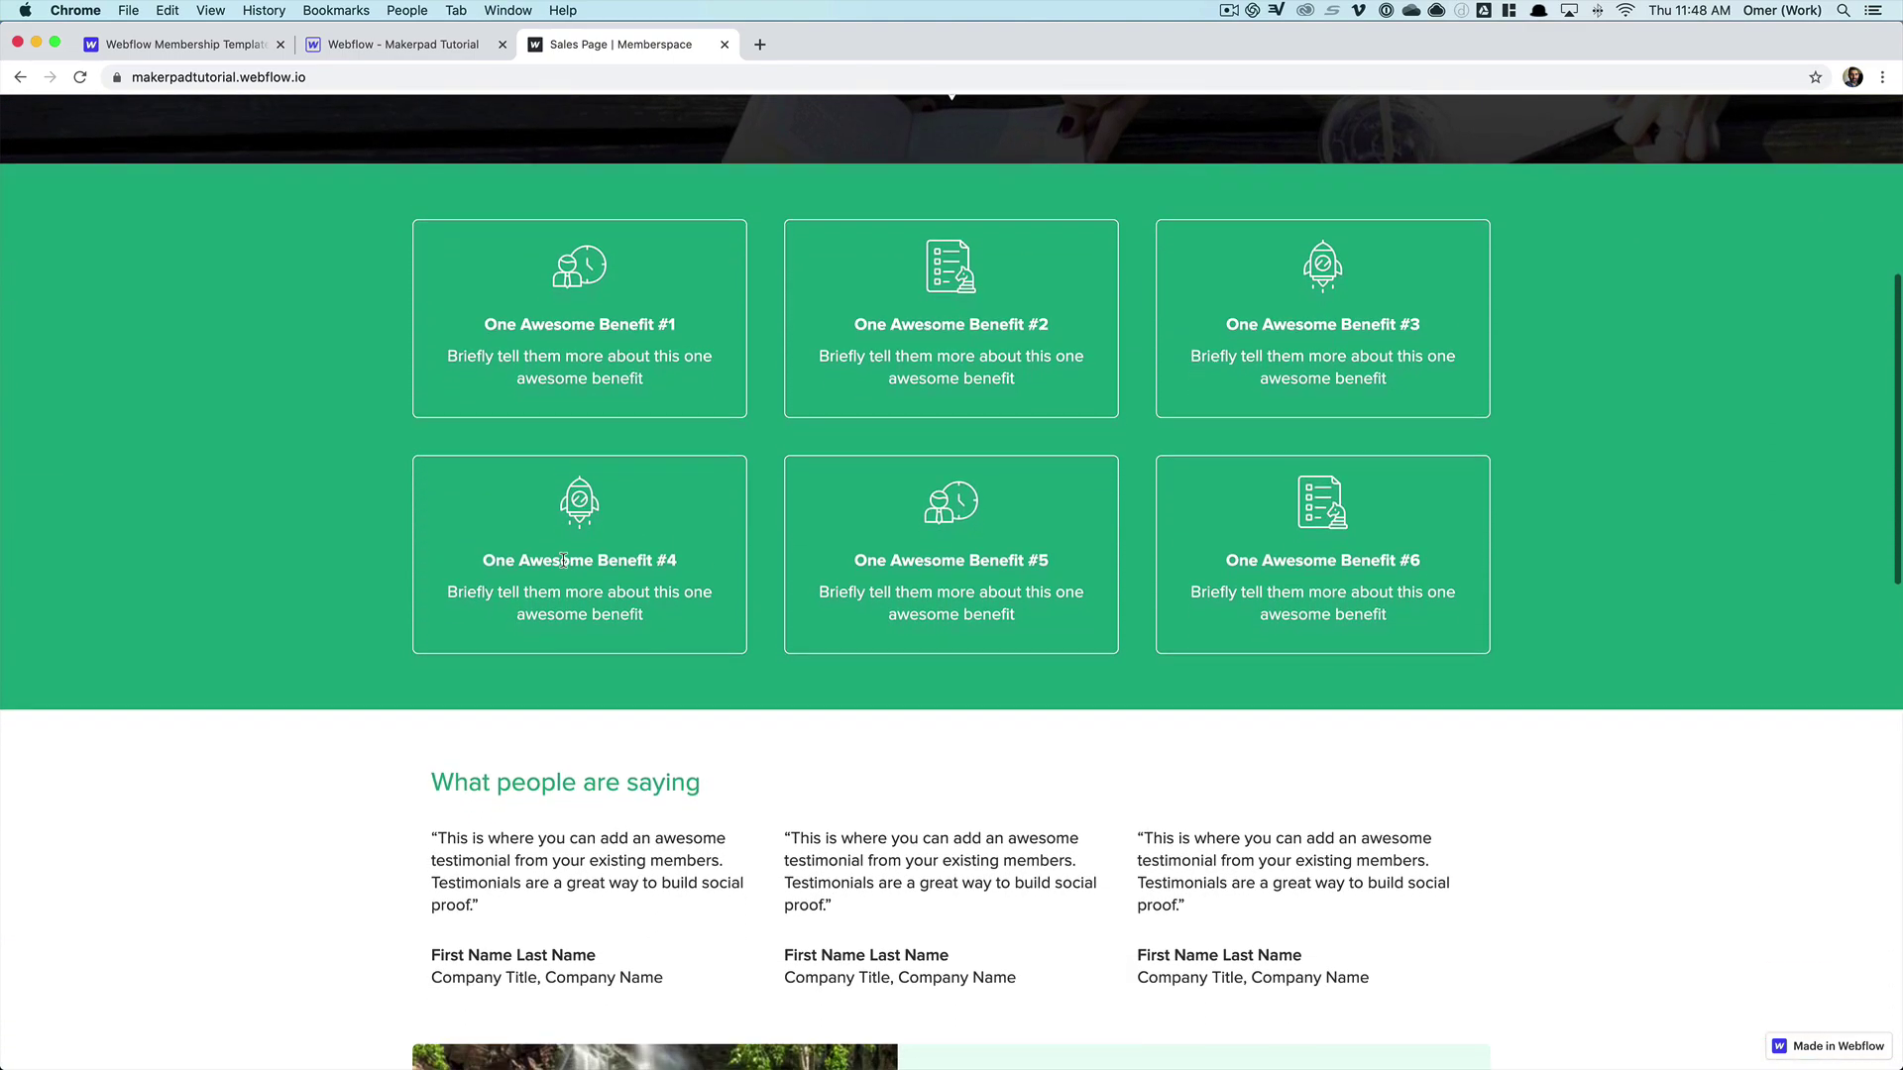
{"action": "scroll", "coordinate": [563, 561], "scroll_direction": "down", "scroll_amount": 15}
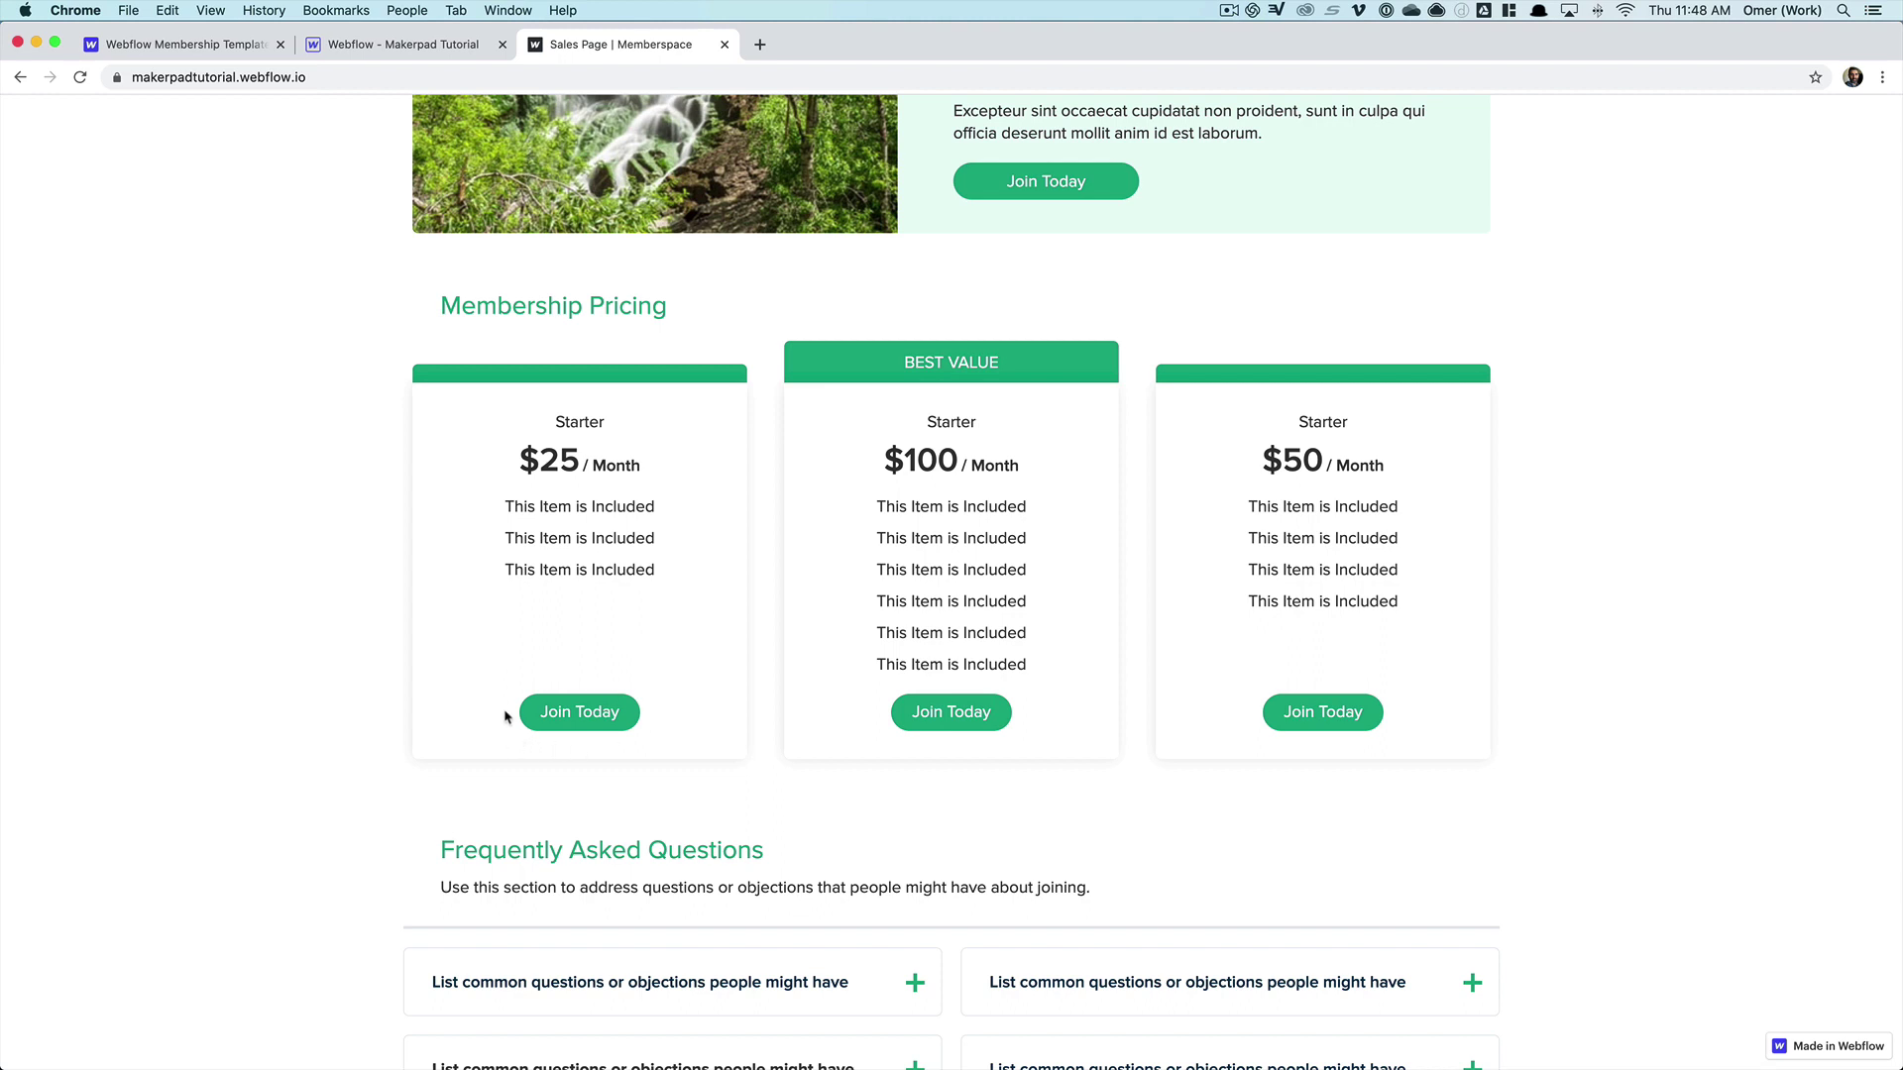
{"action": "scroll", "coordinate": [505, 716], "scroll_direction": "up", "scroll_amount": 20}
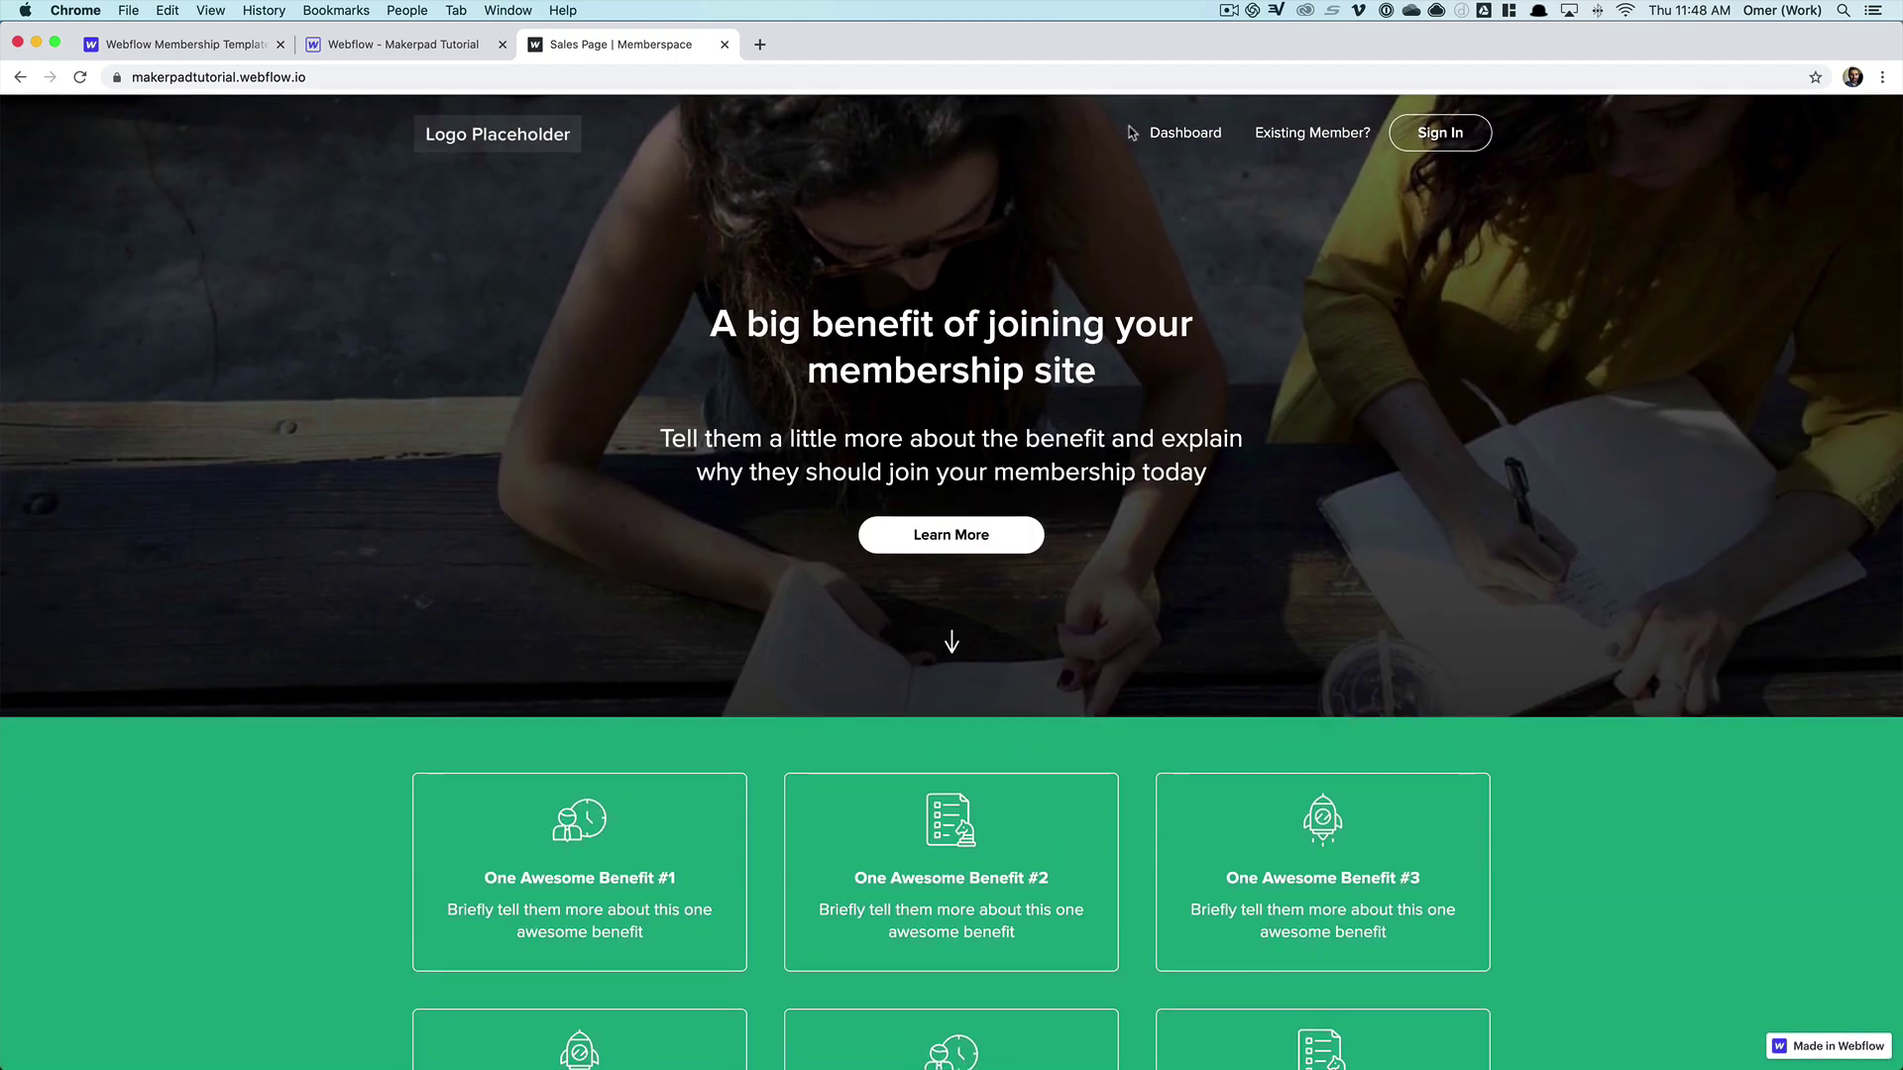
- Go through the member Dashboard and Content pages to the Course or Content Title 9 course page
{"action": "left_click", "coordinate": [1179, 134]}
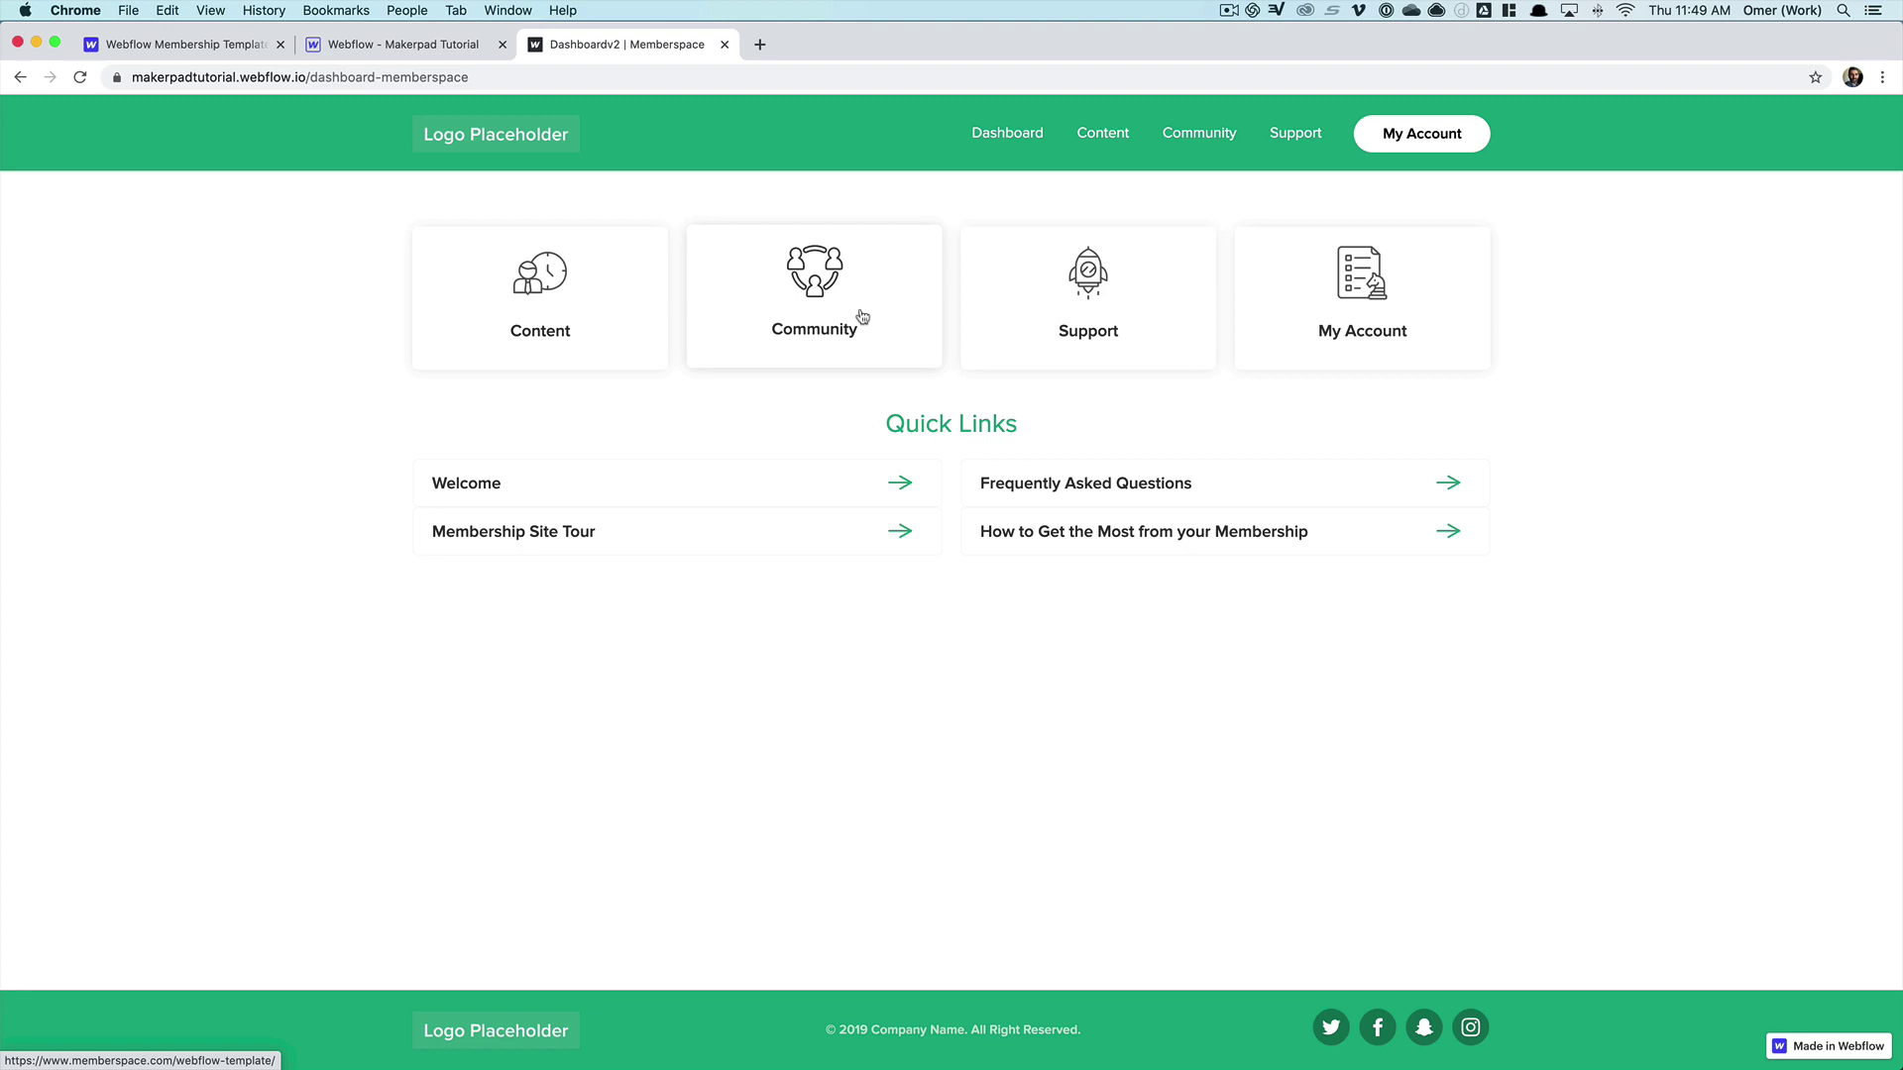
{"action": "left_click", "coordinate": [1109, 139]}
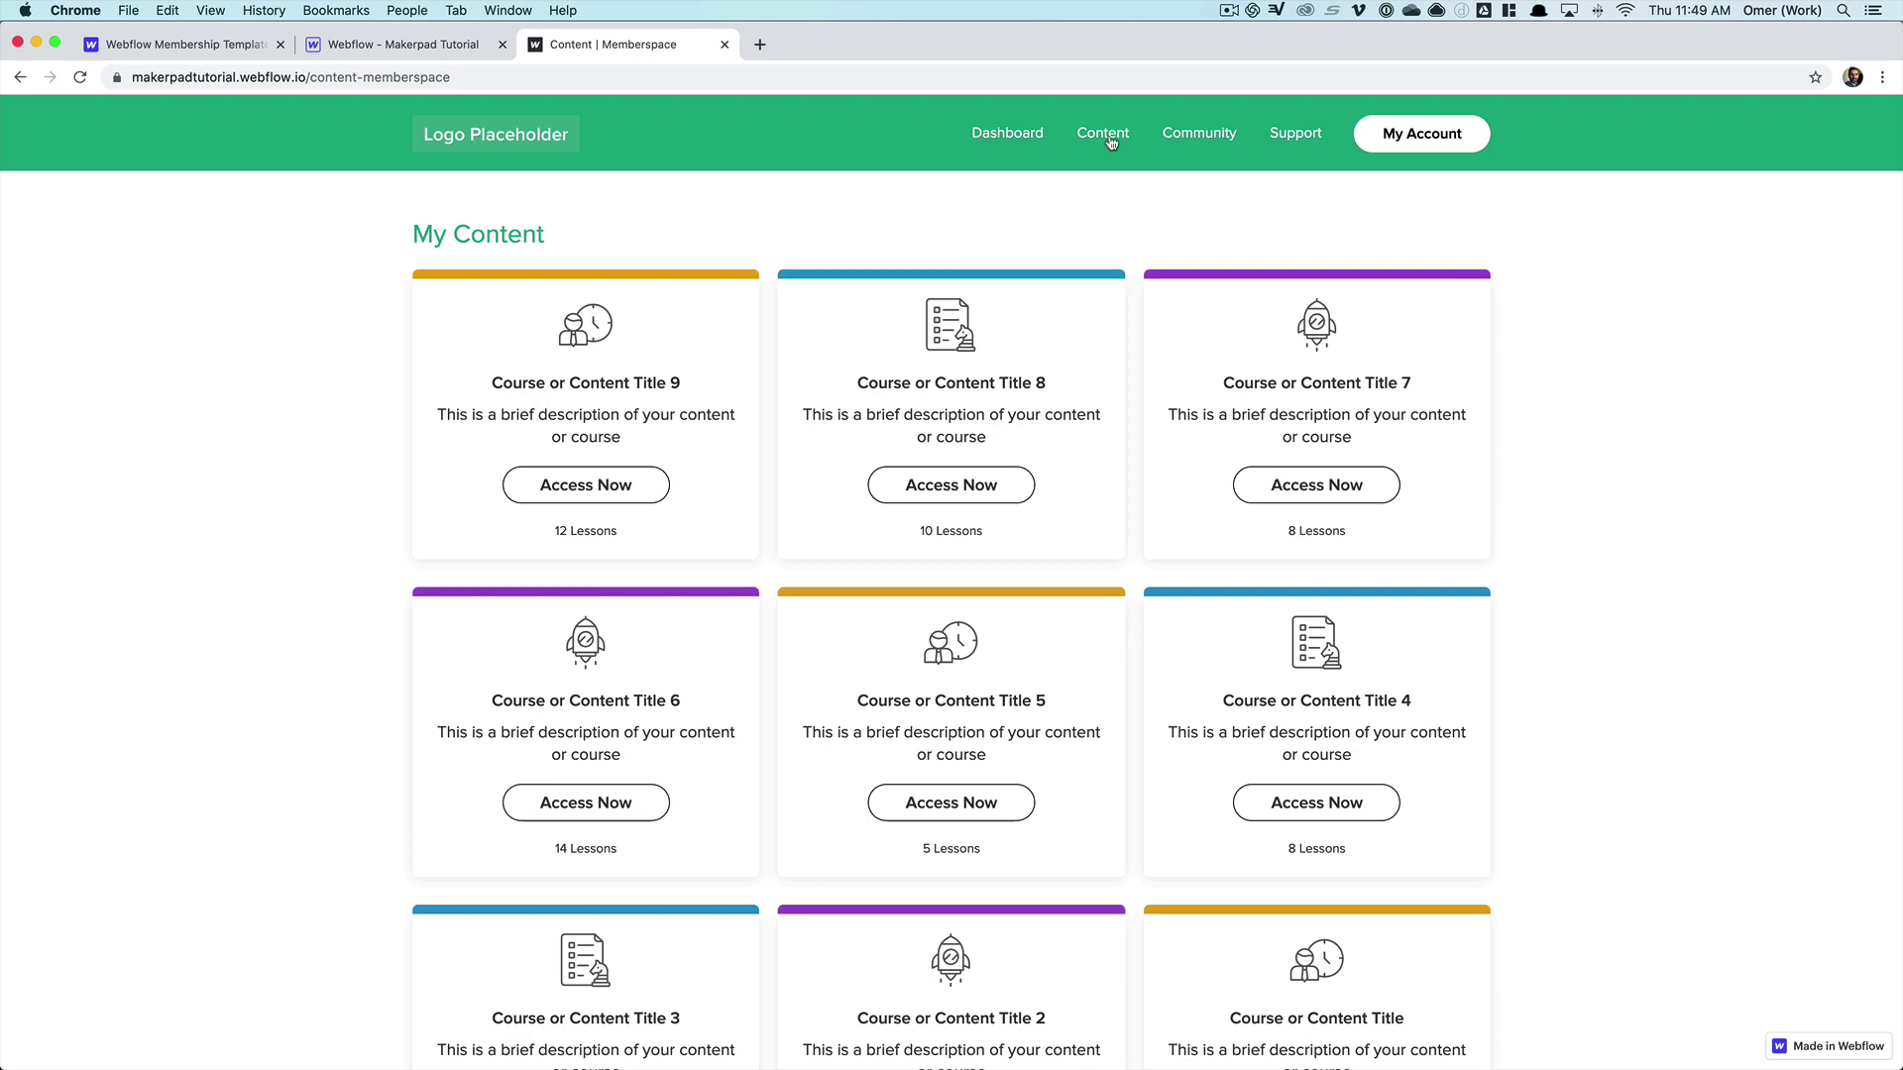
{"action": "left_click", "coordinate": [573, 484]}
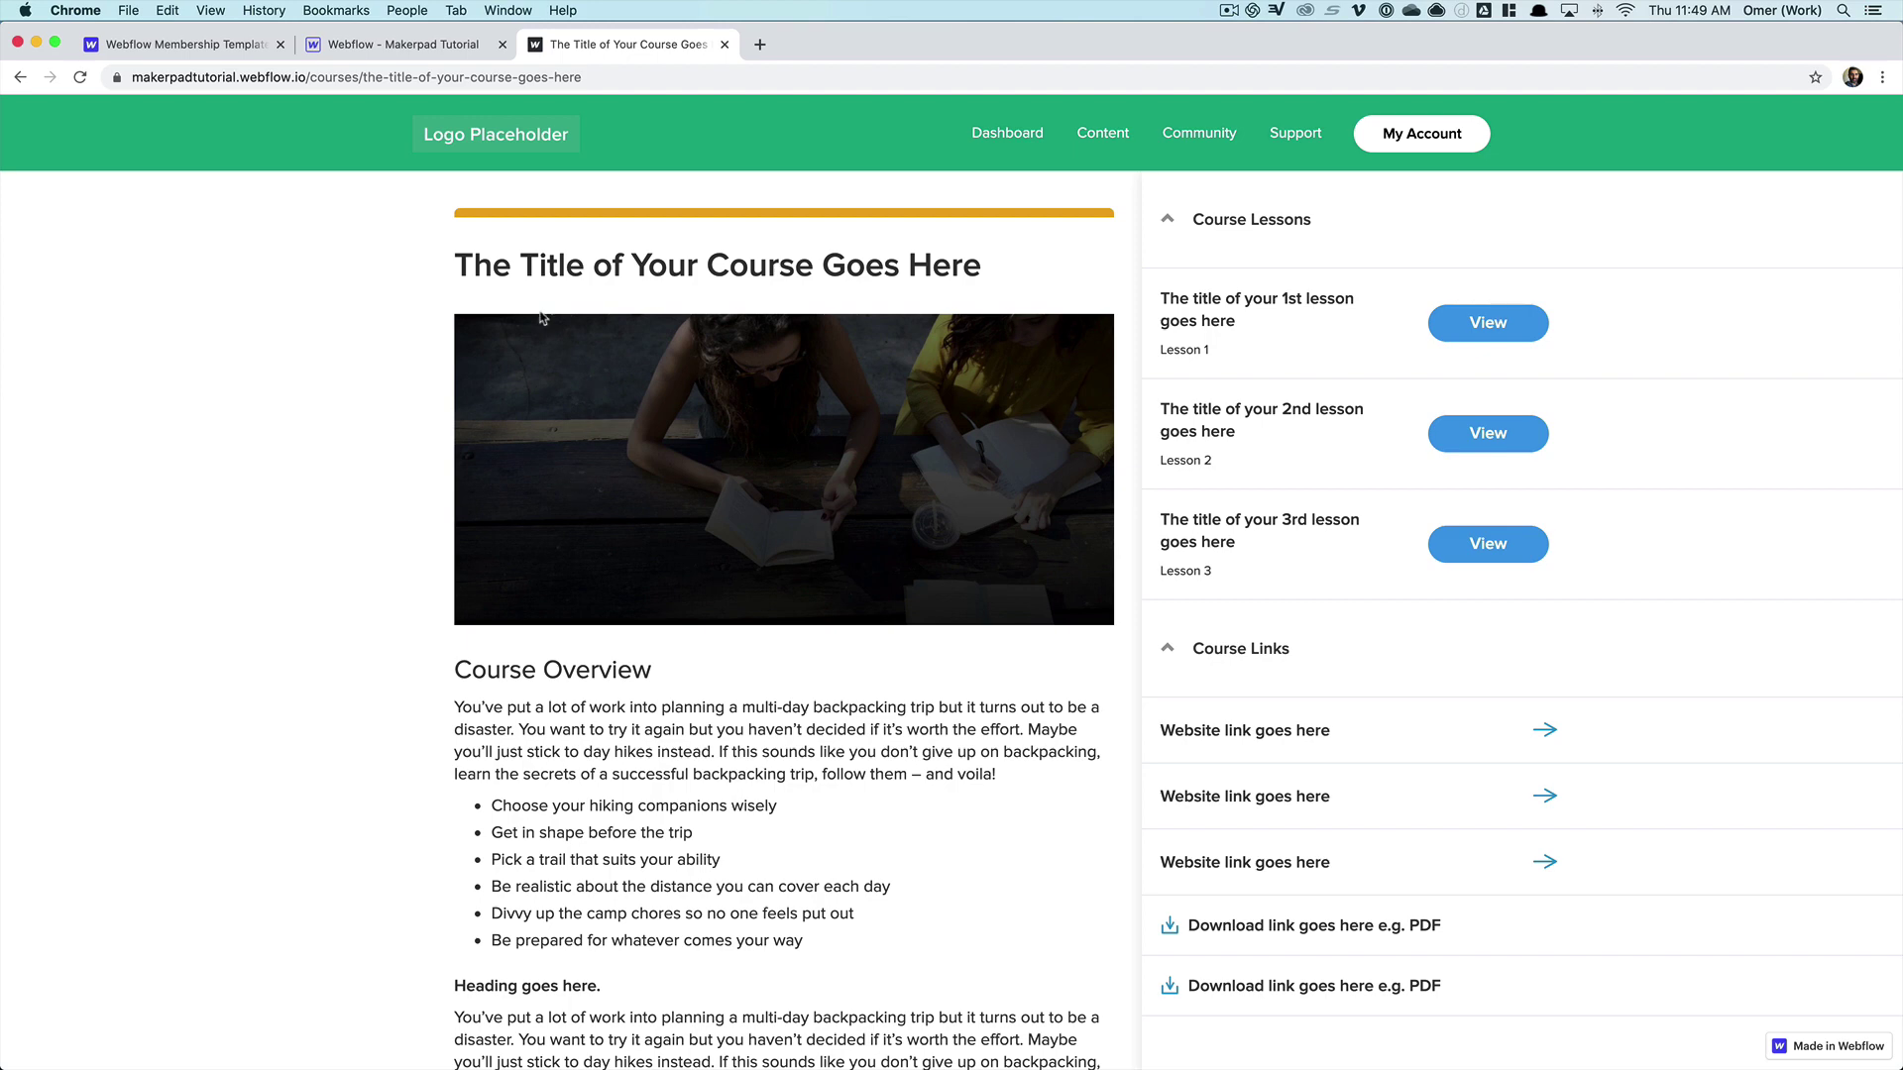
{"action": "scroll", "coordinate": [736, 614], "scroll_direction": "down", "scroll_amount": 3}
{"action": "scroll", "coordinate": [735, 615], "scroll_direction": "down", "scroll_amount": 4}
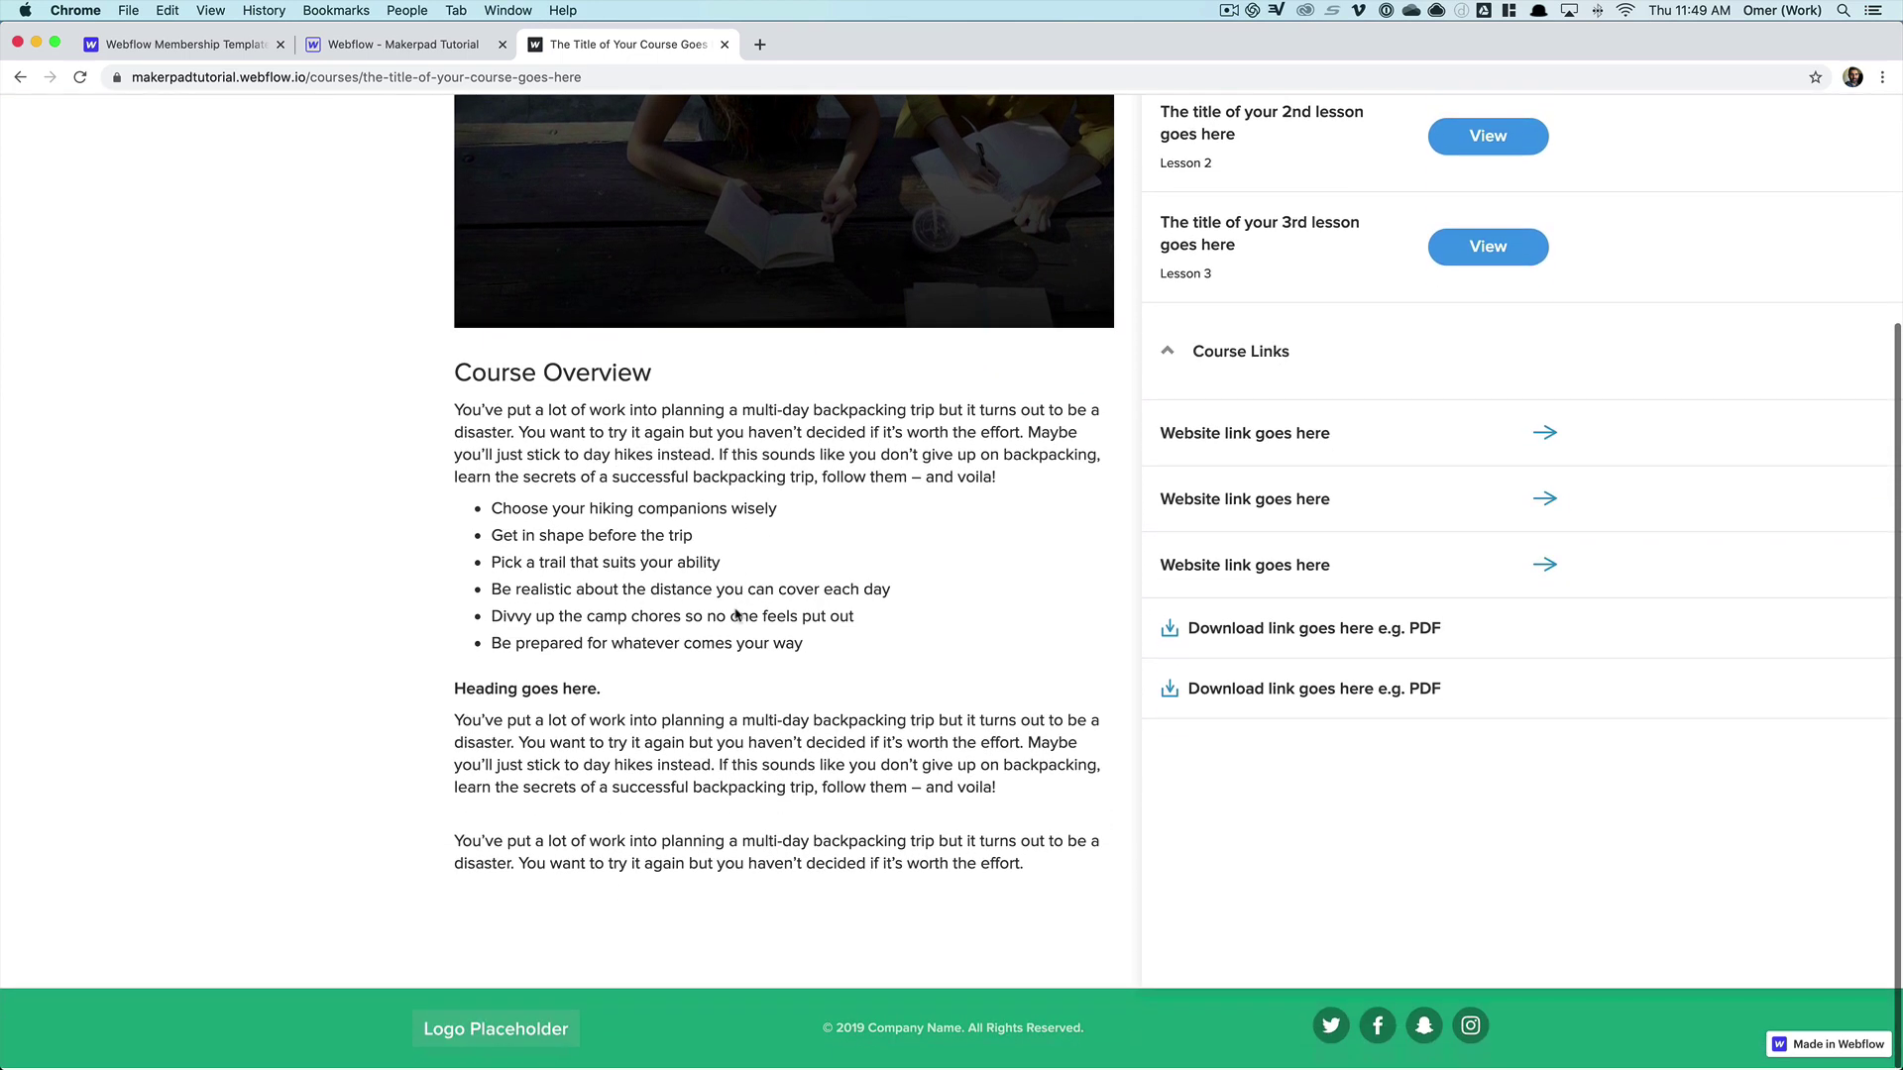
{"action": "scroll", "coordinate": [734, 502], "scroll_direction": "up", "scroll_amount": 8}
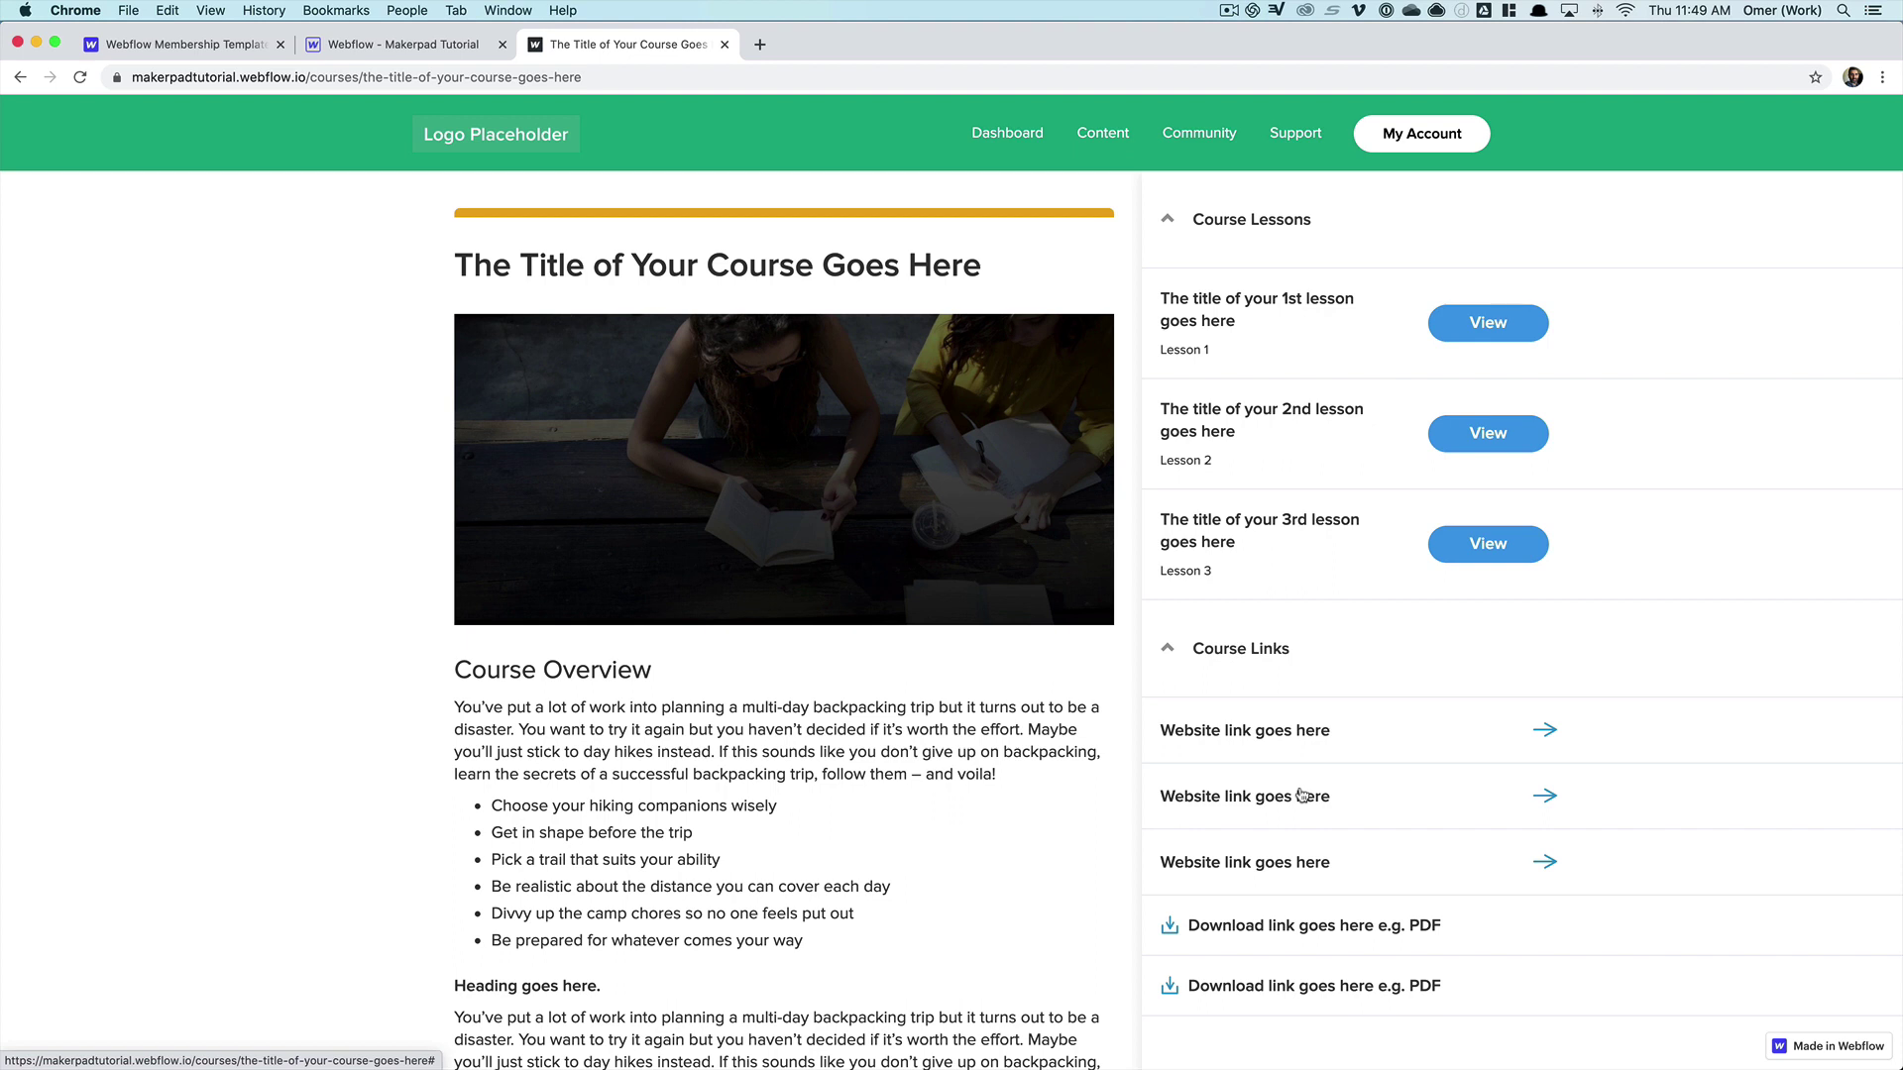
- View the course's Lesson 1 page, then return home via the Logo Placeholder
{"action": "left_click", "coordinate": [1489, 332]}
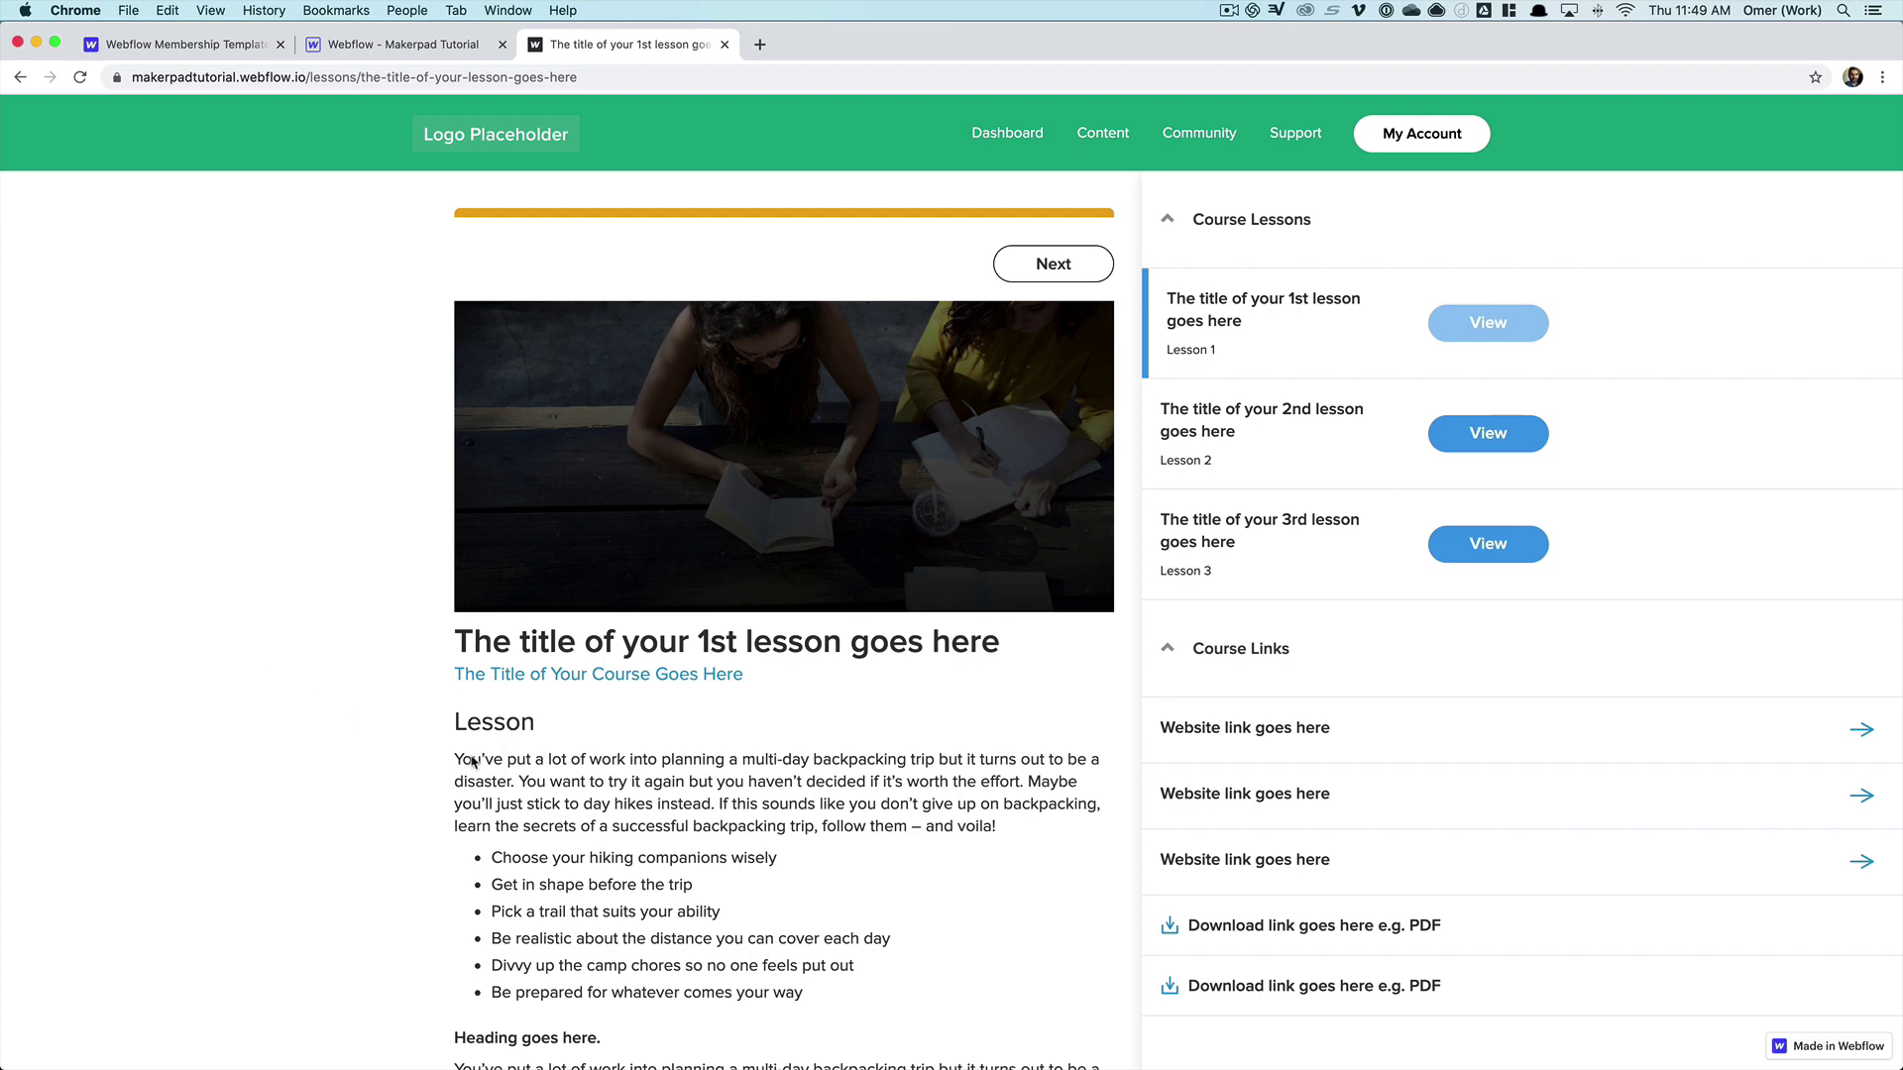
{"action": "scroll", "coordinate": [476, 763], "scroll_direction": "down", "scroll_amount": 5}
{"action": "scroll", "coordinate": [496, 763], "scroll_direction": "up", "scroll_amount": 5}
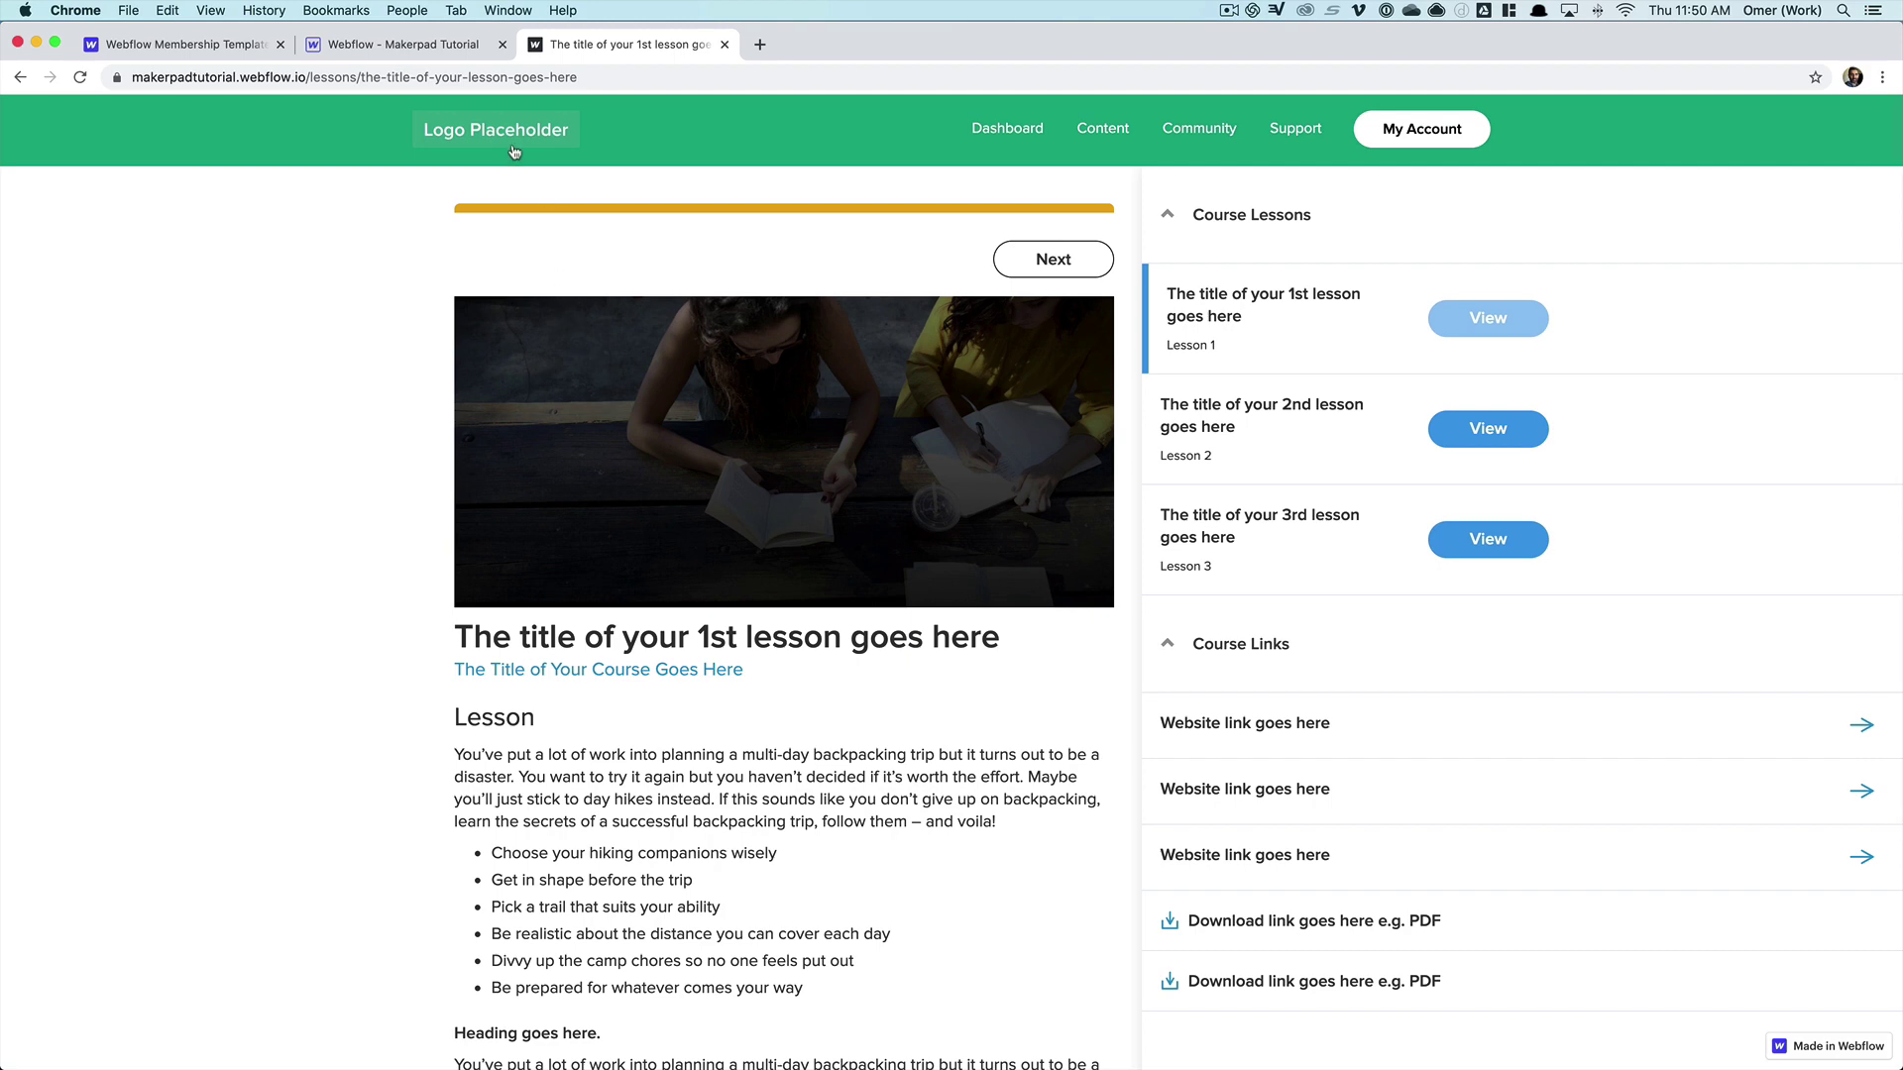
{"action": "left_click", "coordinate": [510, 143]}
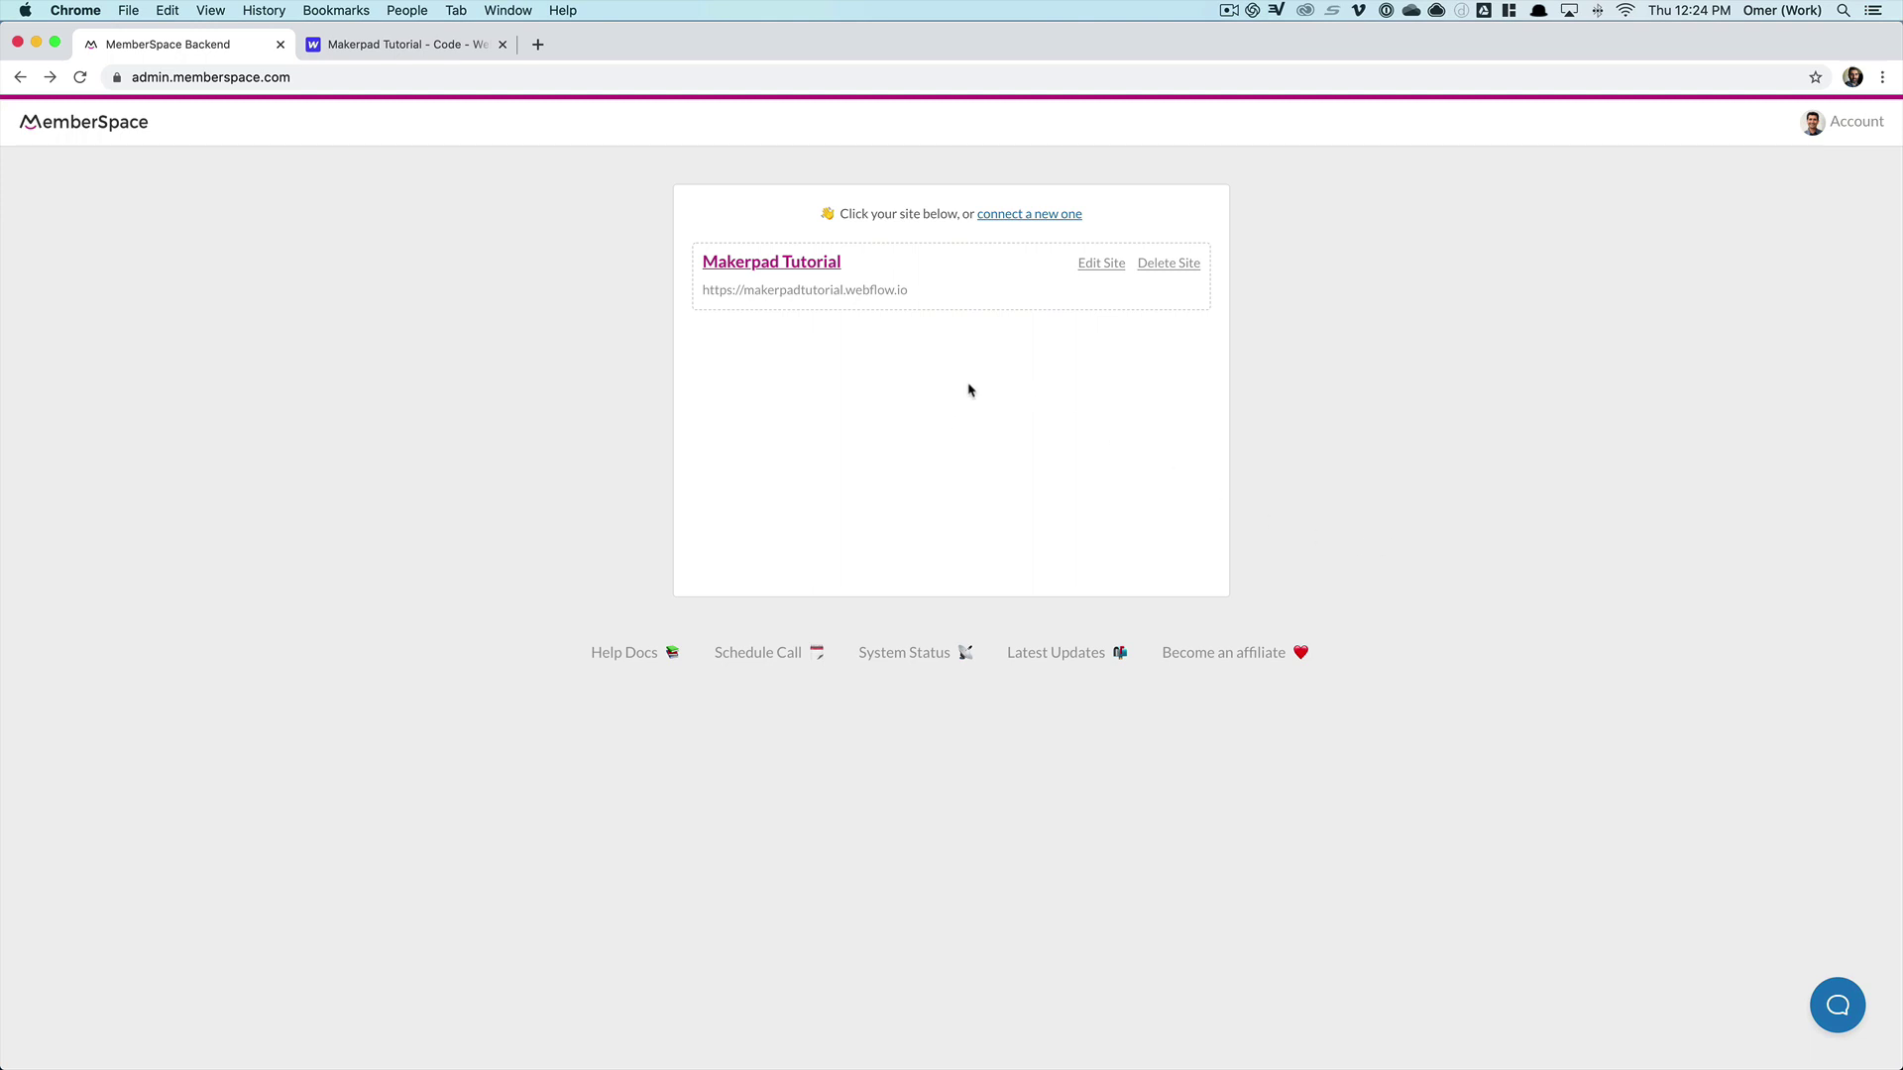
- Look at the 'connect a new one' site form, then go back to the sites list
{"action": "left_click", "coordinate": [1028, 215]}
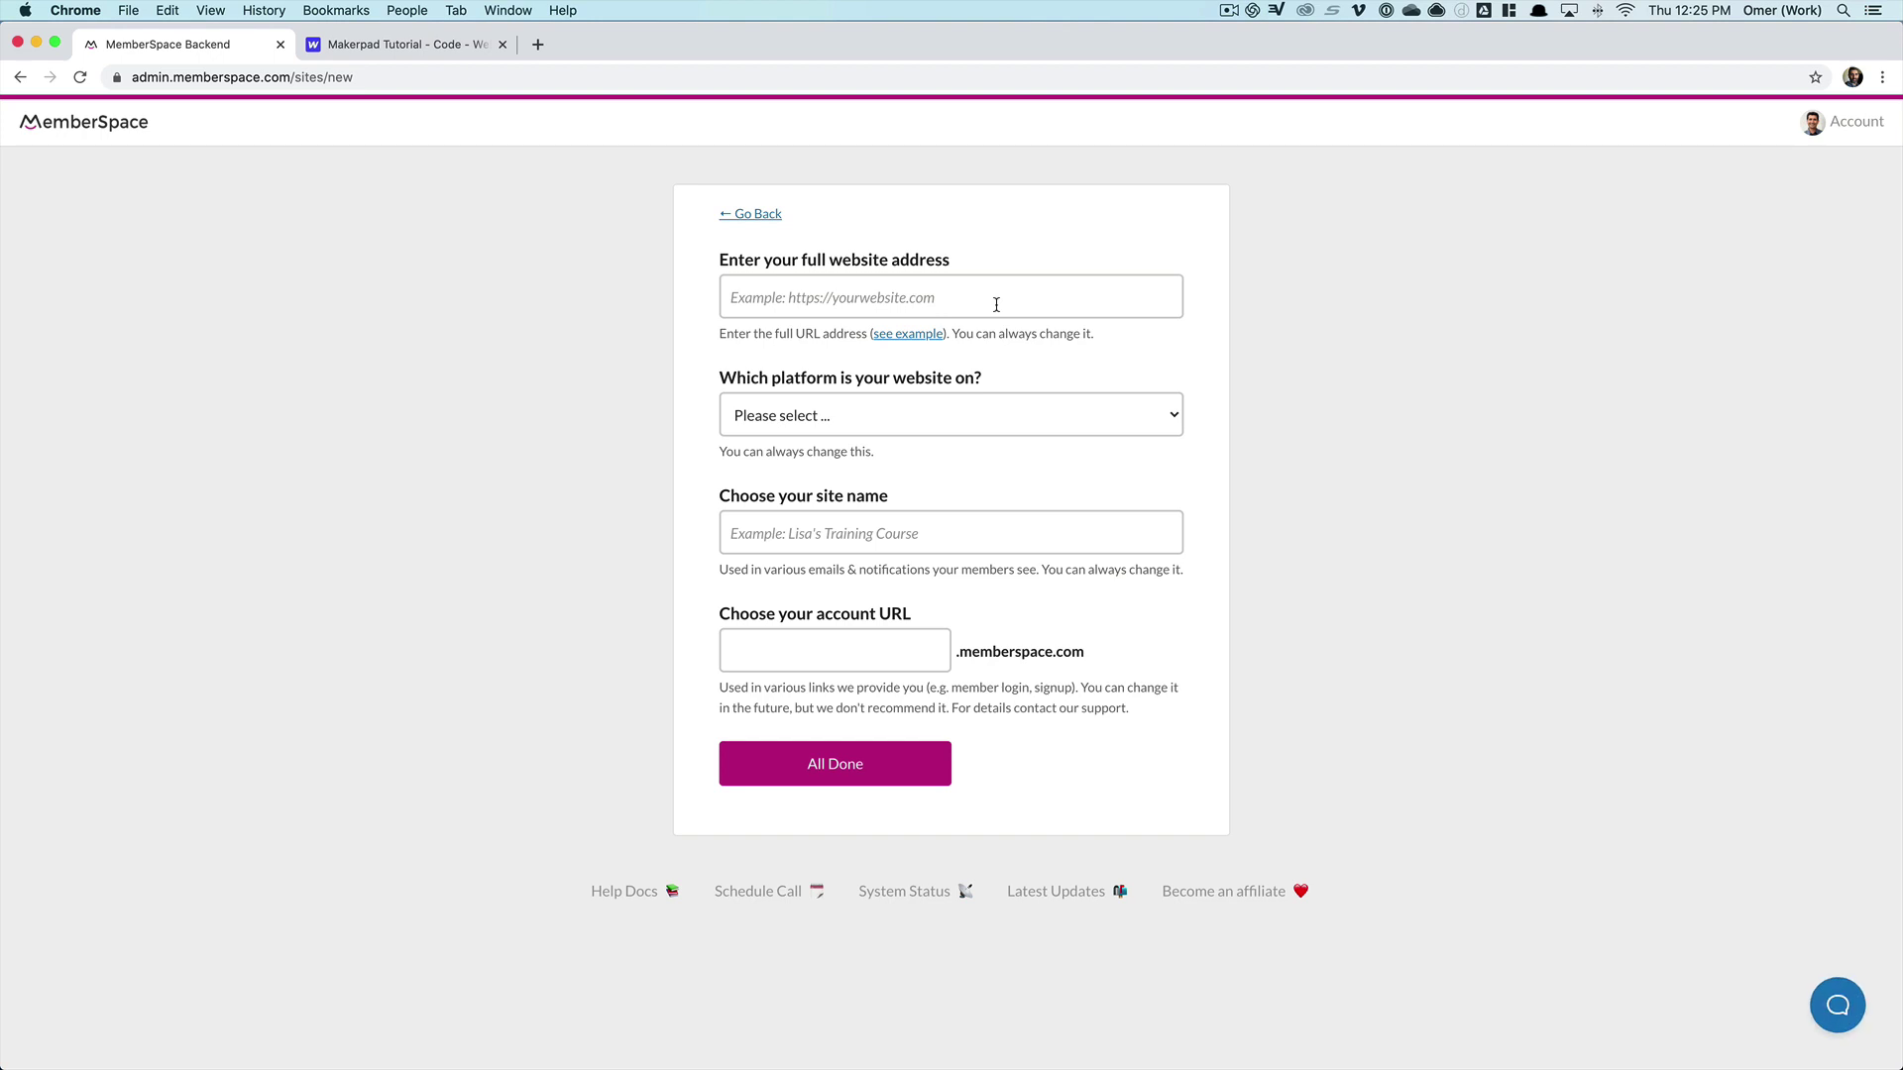
{"action": "left_click", "coordinate": [765, 220]}
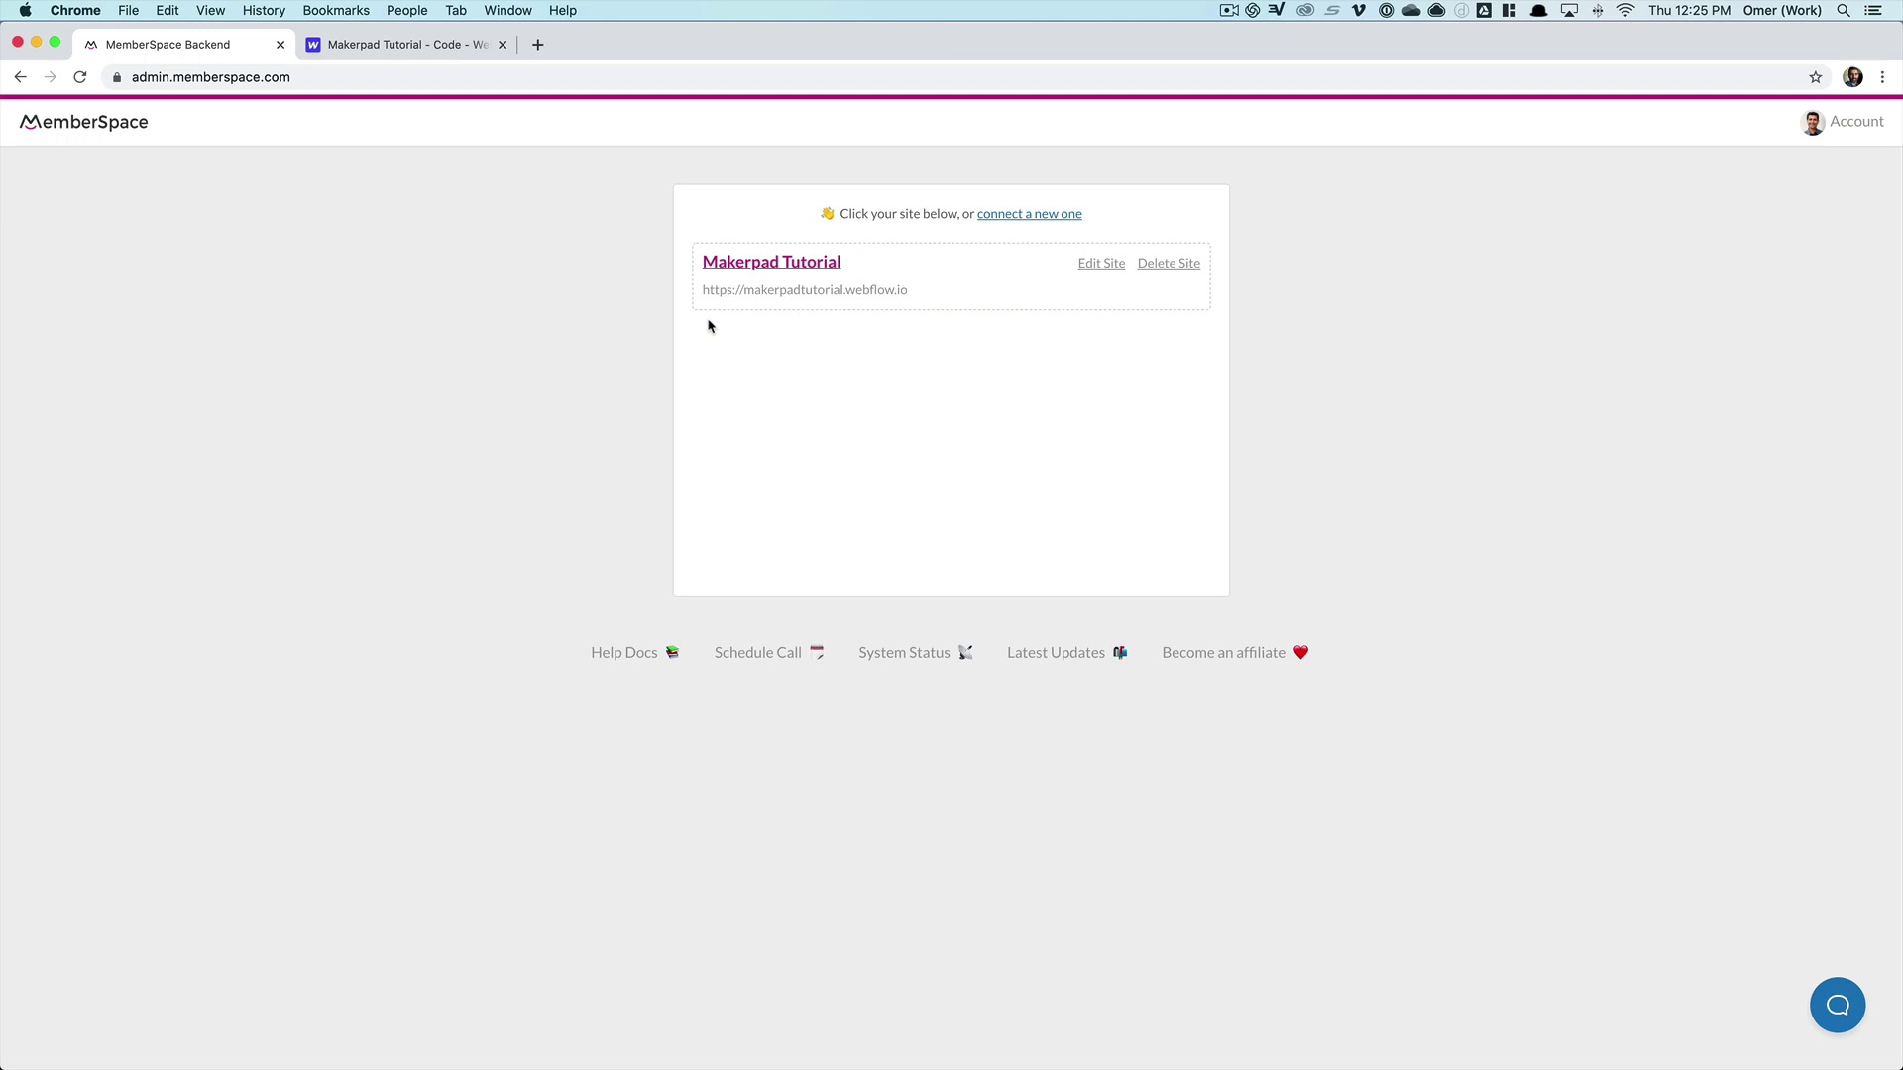
- Copy the Makerpad Tutorial site's install script from Customize > Integrations > Webflow
{"action": "left_click", "coordinate": [785, 263]}
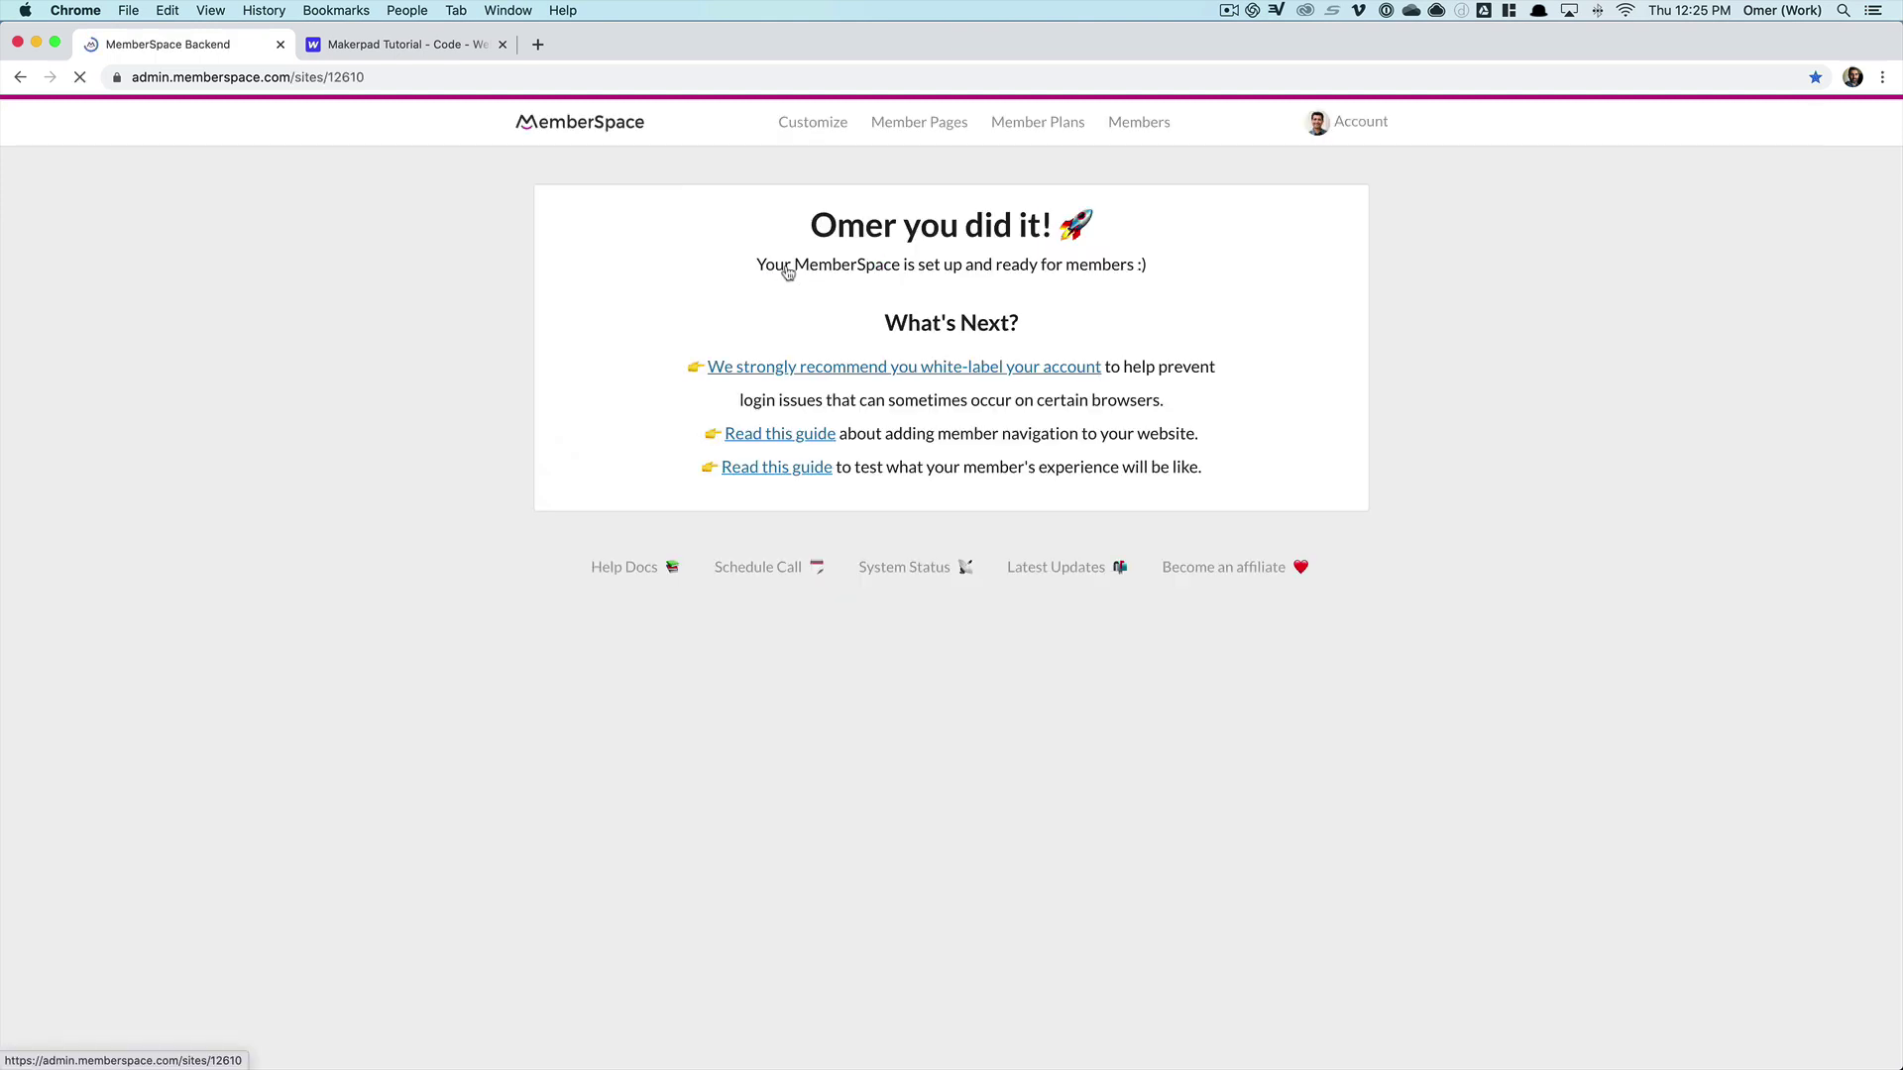
{"action": "left_click", "coordinate": [813, 124]}
{"action": "left_click", "coordinate": [789, 331]}
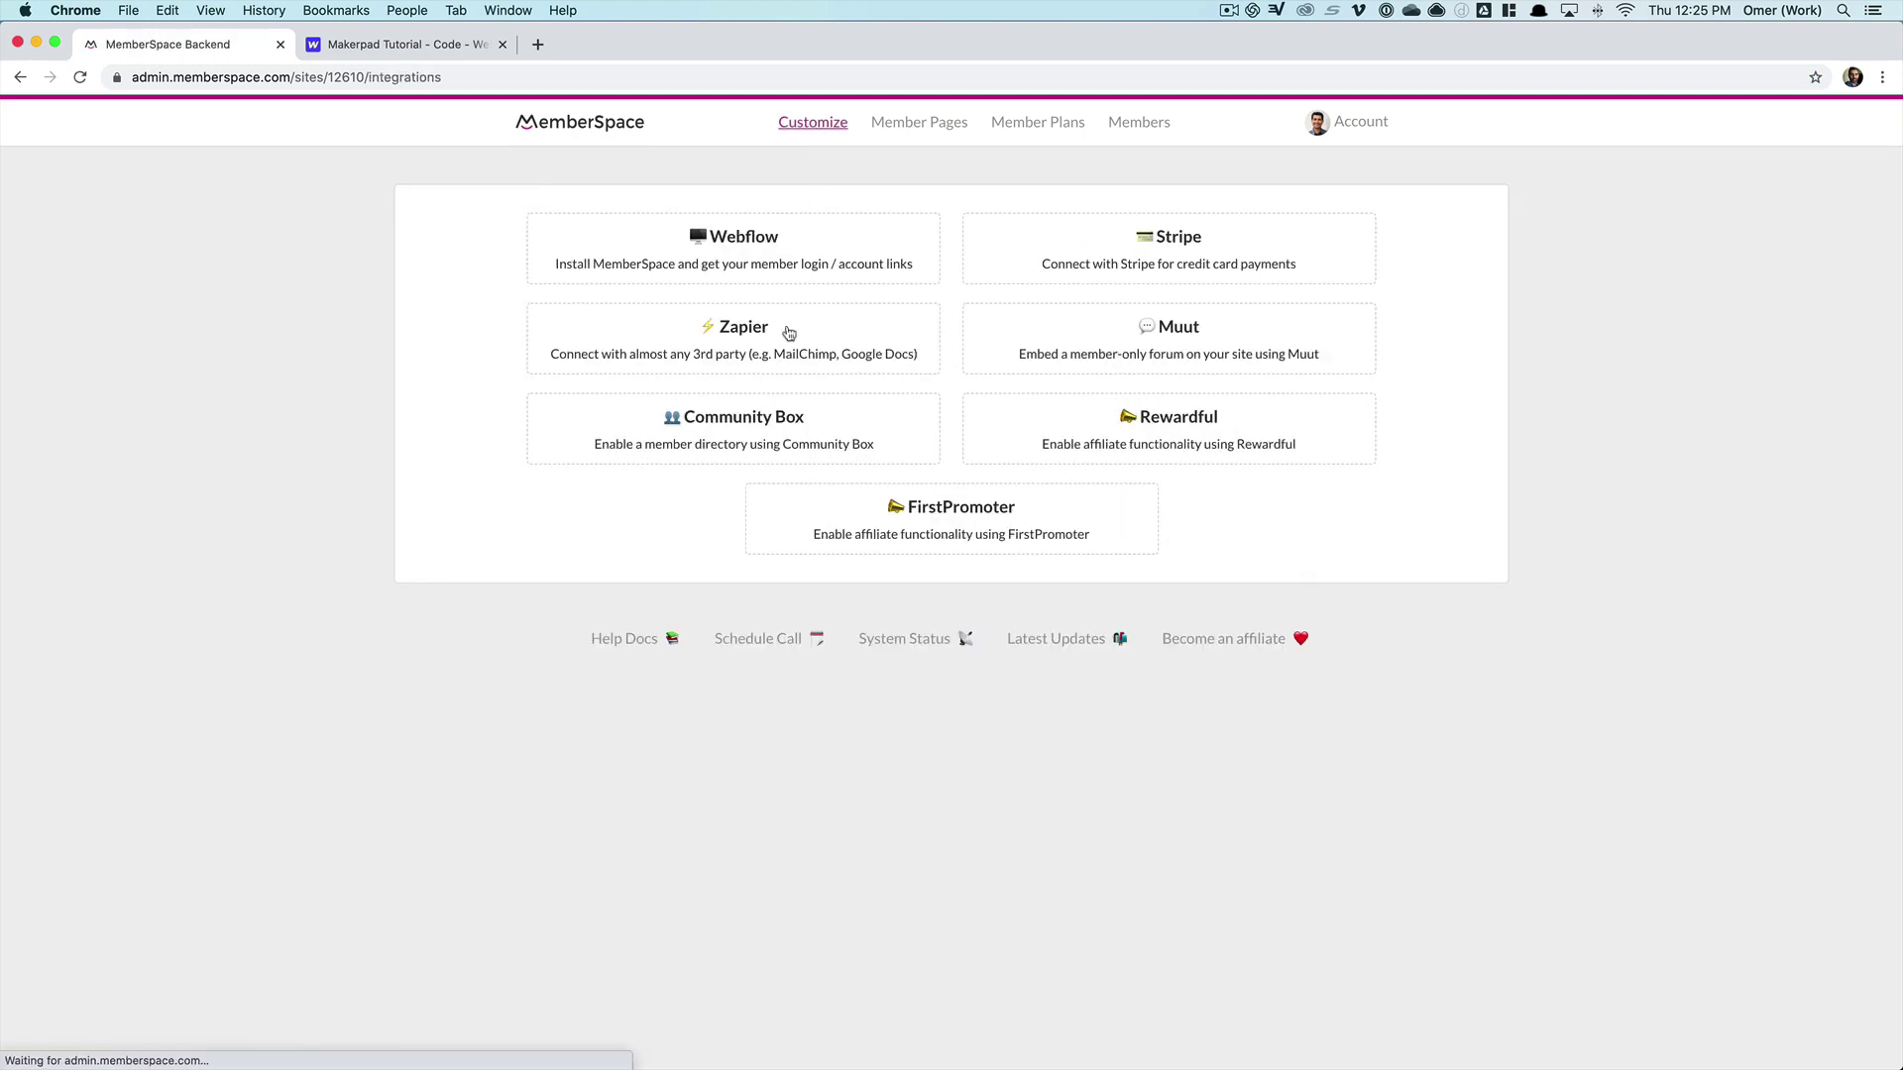
{"action": "left_click", "coordinate": [716, 262]}
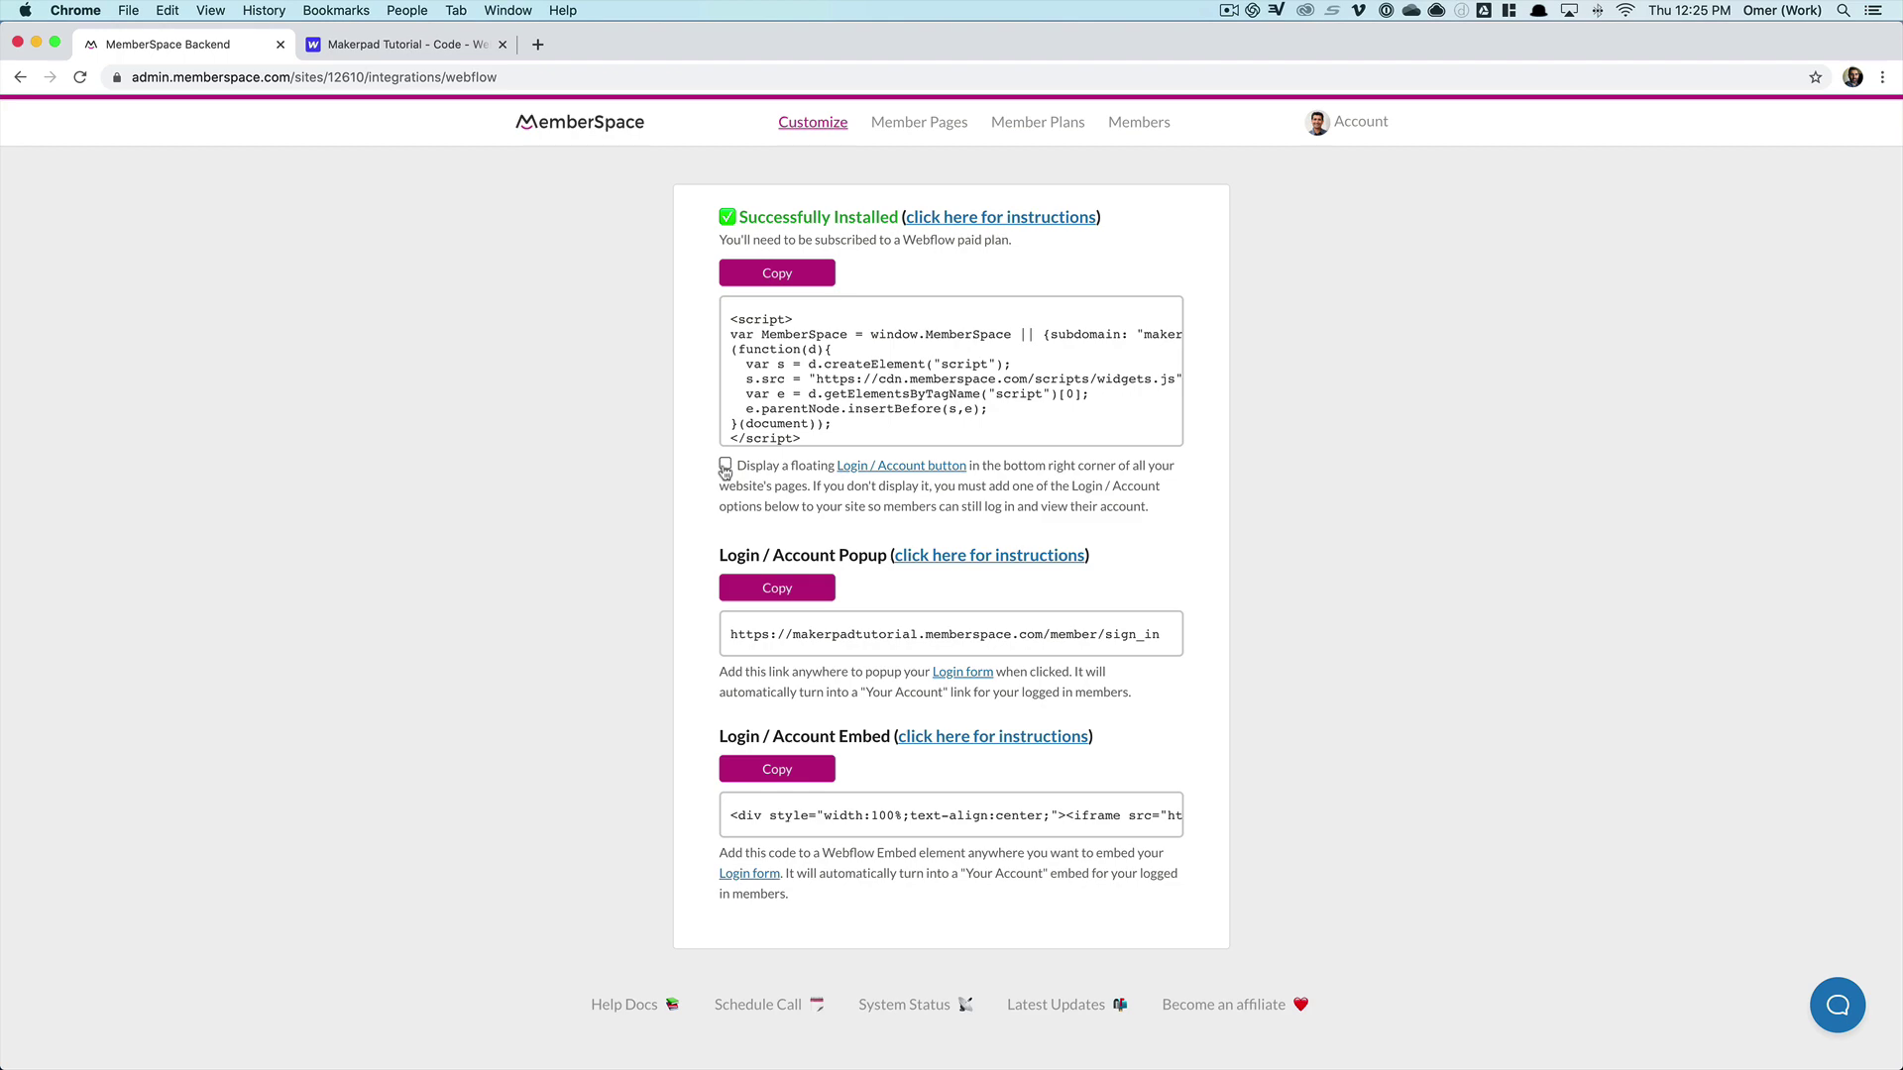
{"action": "left_click", "coordinate": [783, 275]}
{"action": "left_click", "coordinate": [397, 48]}
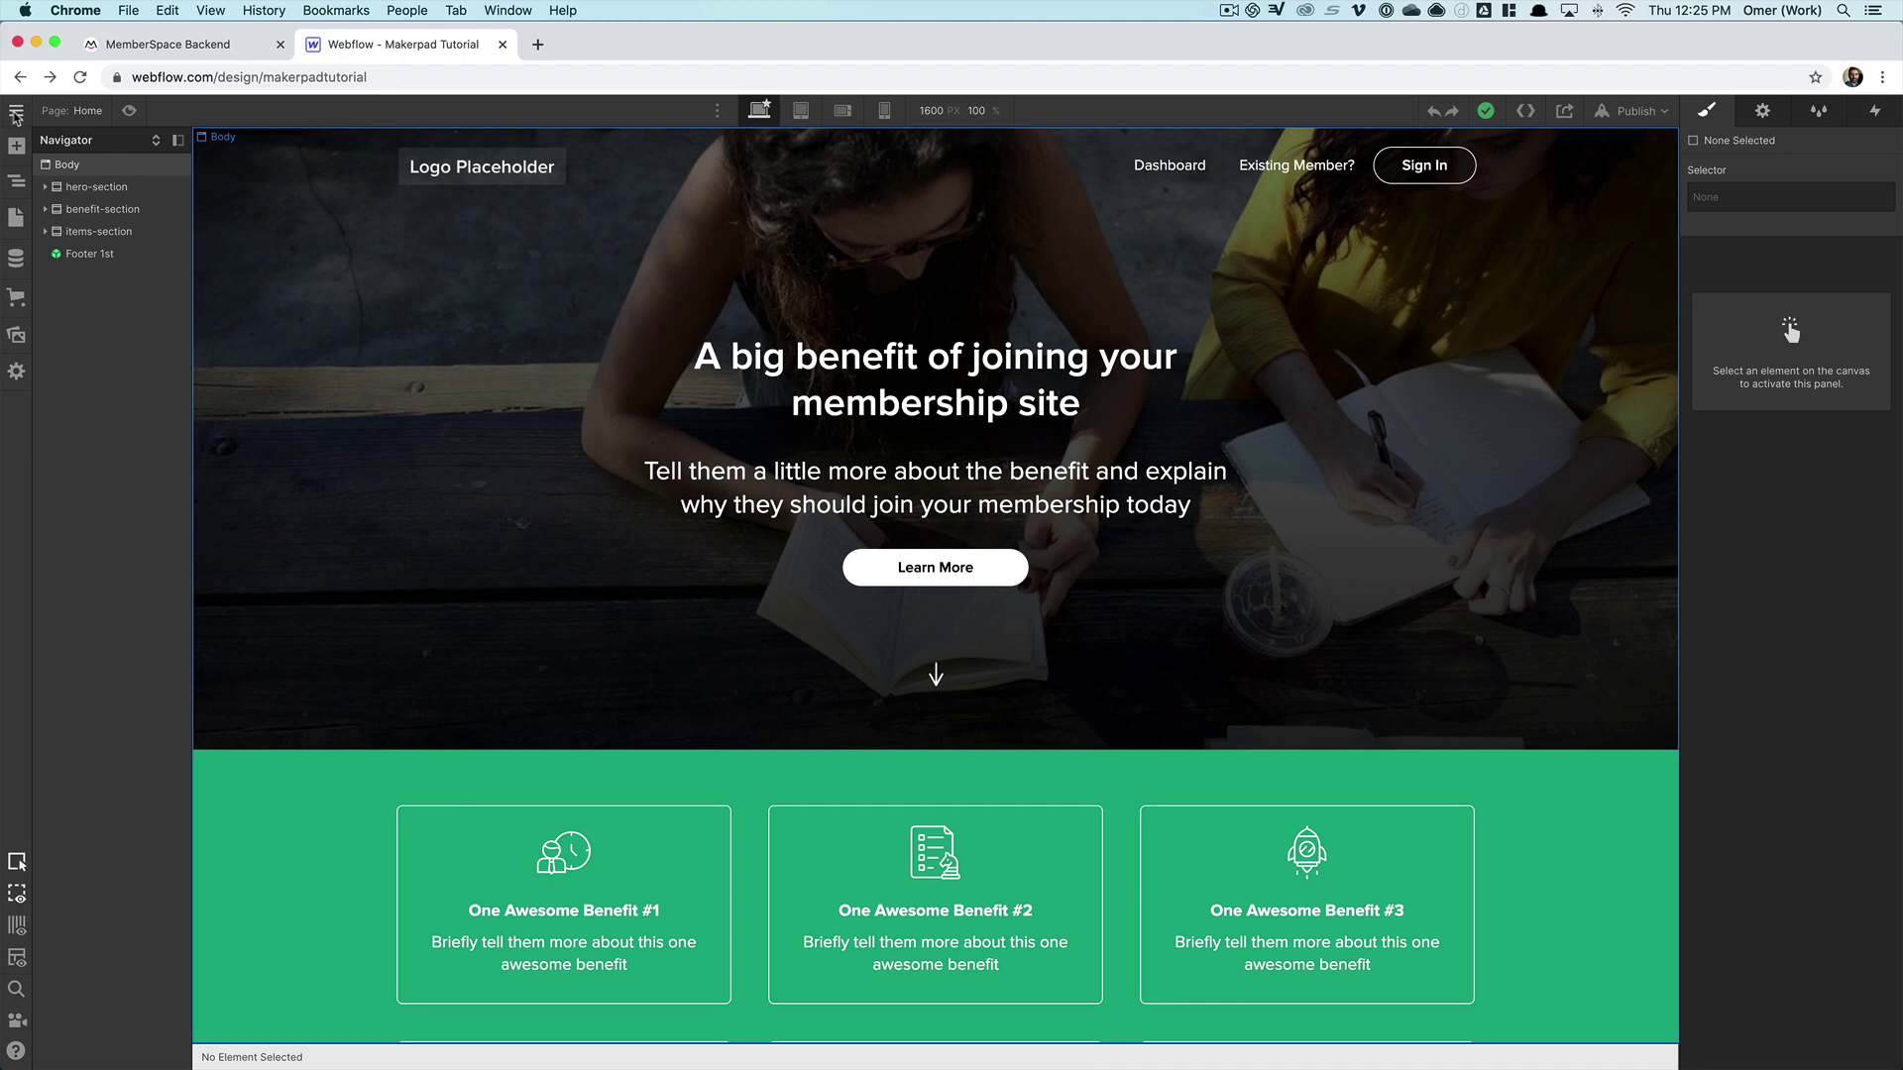
- Paste the MemberSpace script into Project Settings > Custom Code Head Code, save, and publish to selected domains
{"action": "left_click", "coordinate": [16, 115]}
{"action": "left_click", "coordinate": [96, 160]}
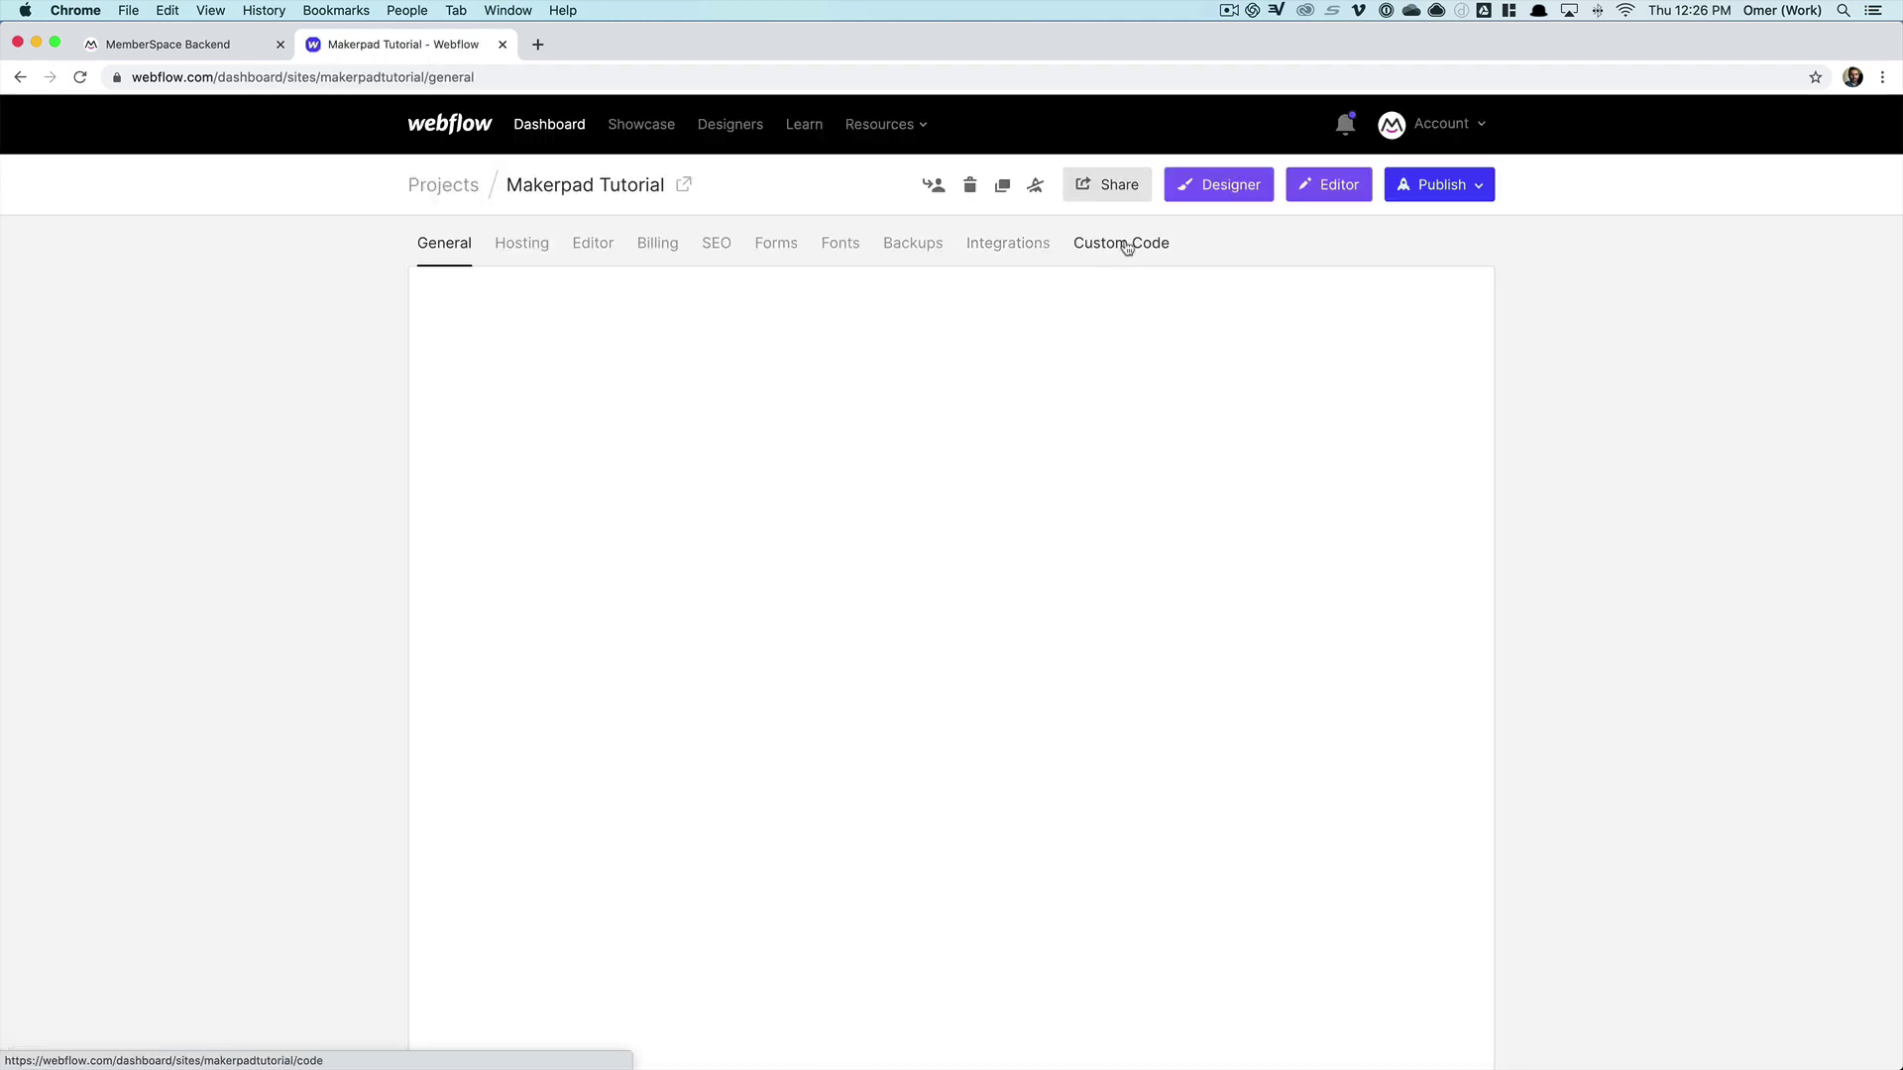
{"action": "left_click", "coordinate": [1125, 245]}
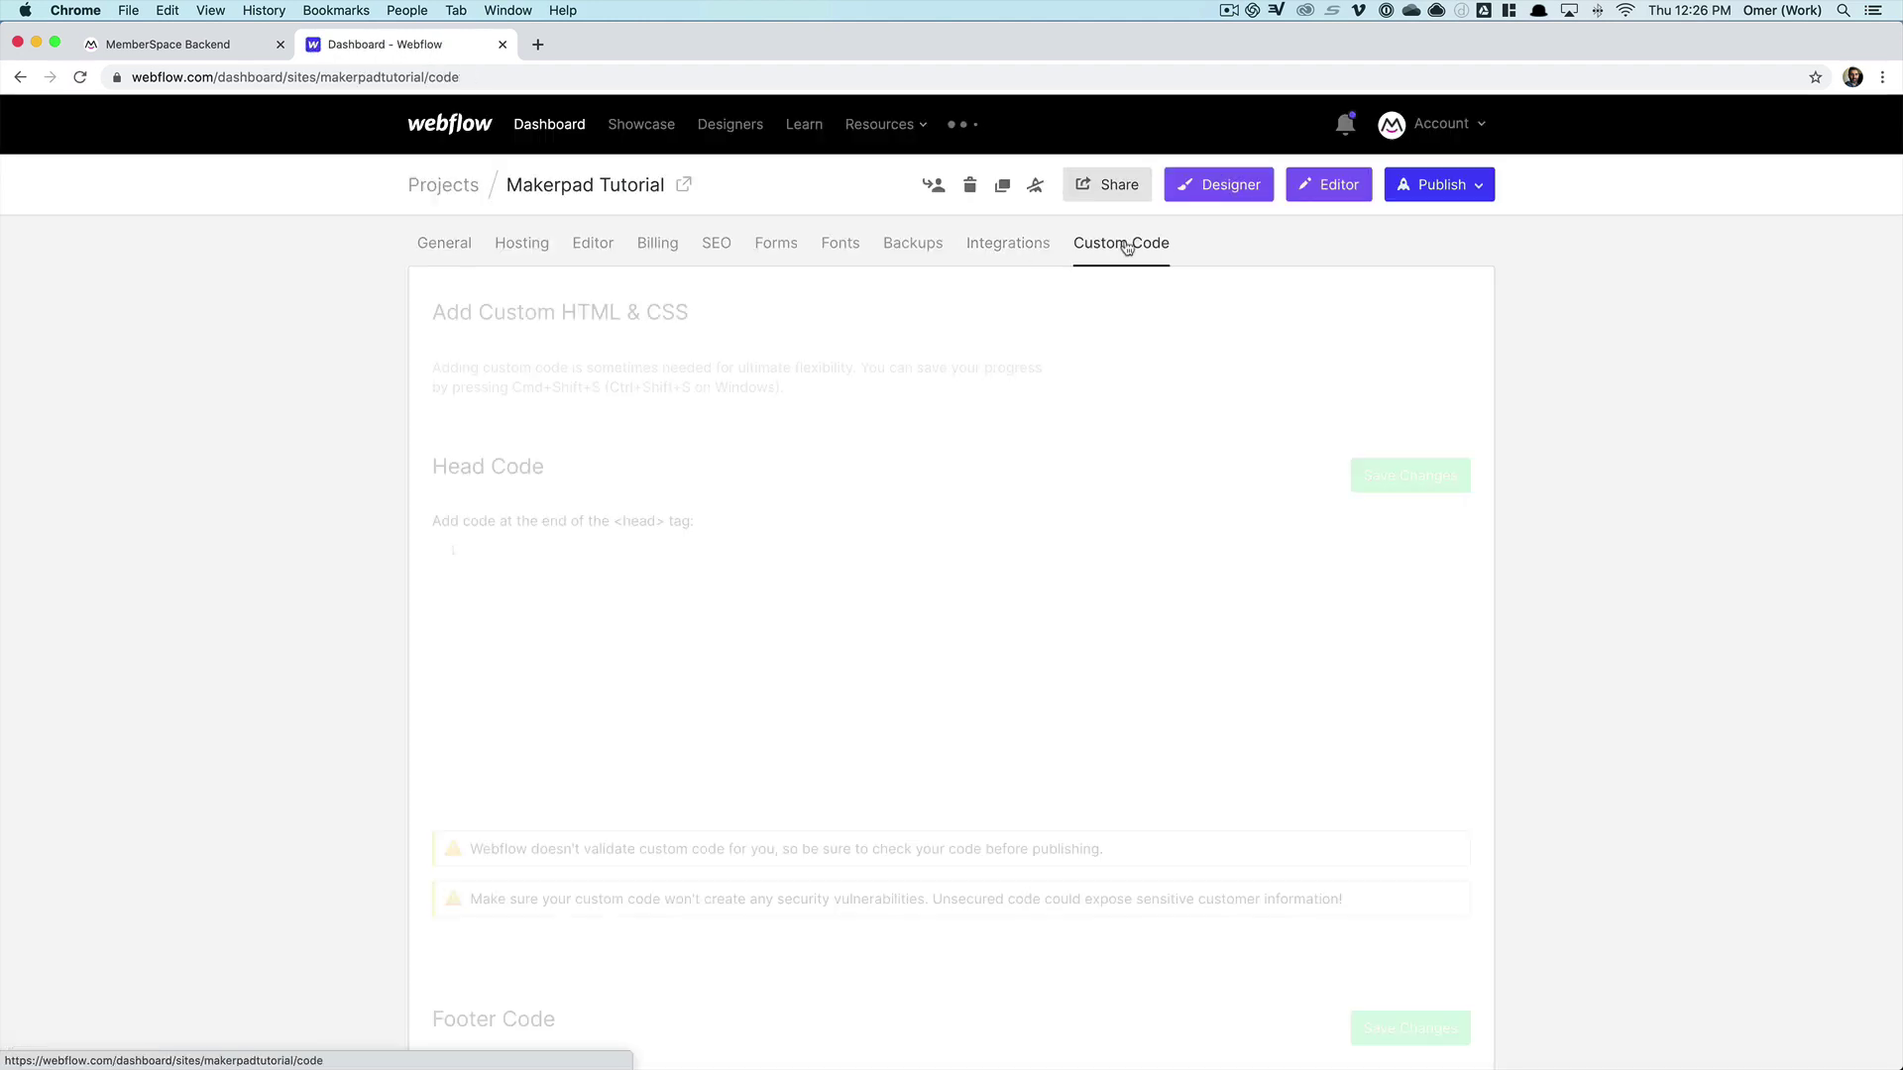
{"action": "left_click", "coordinate": [547, 592]}
{"action": "key", "text": "super+v"}
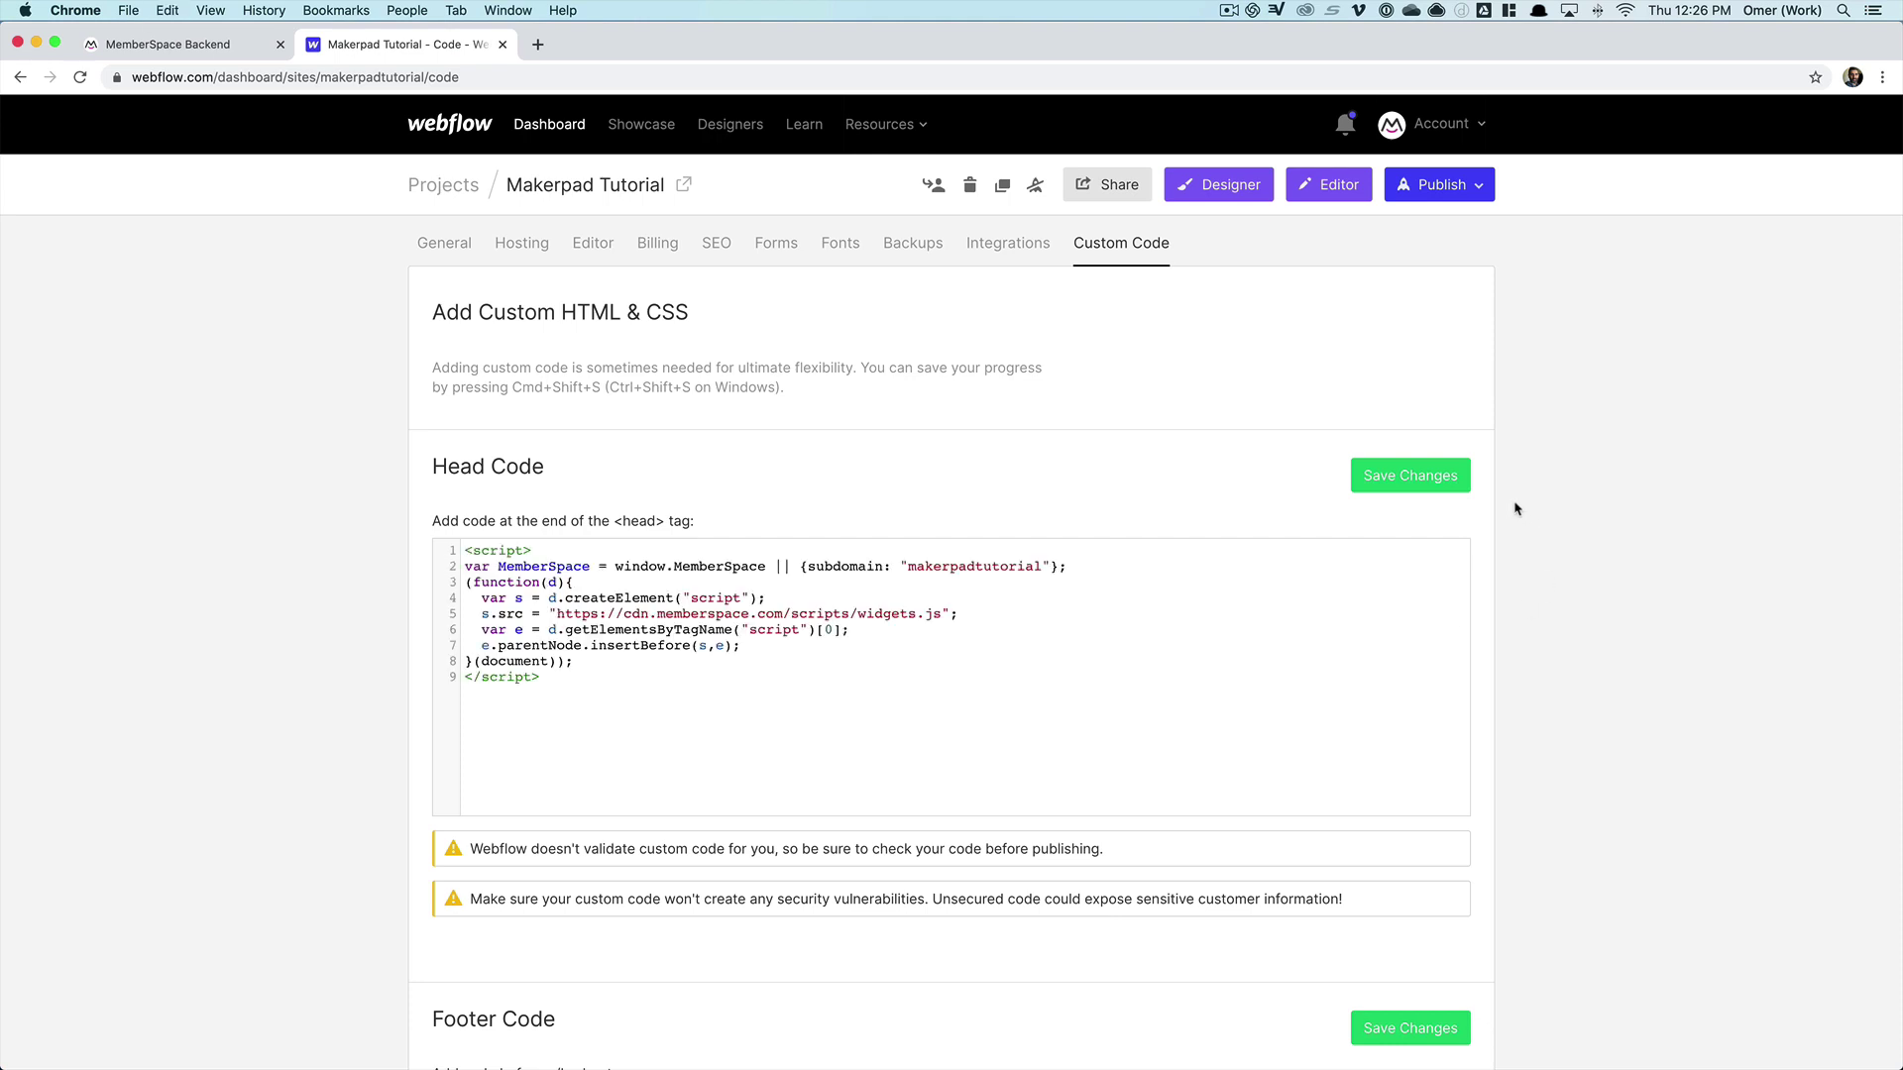
{"action": "left_click", "coordinate": [1422, 478]}
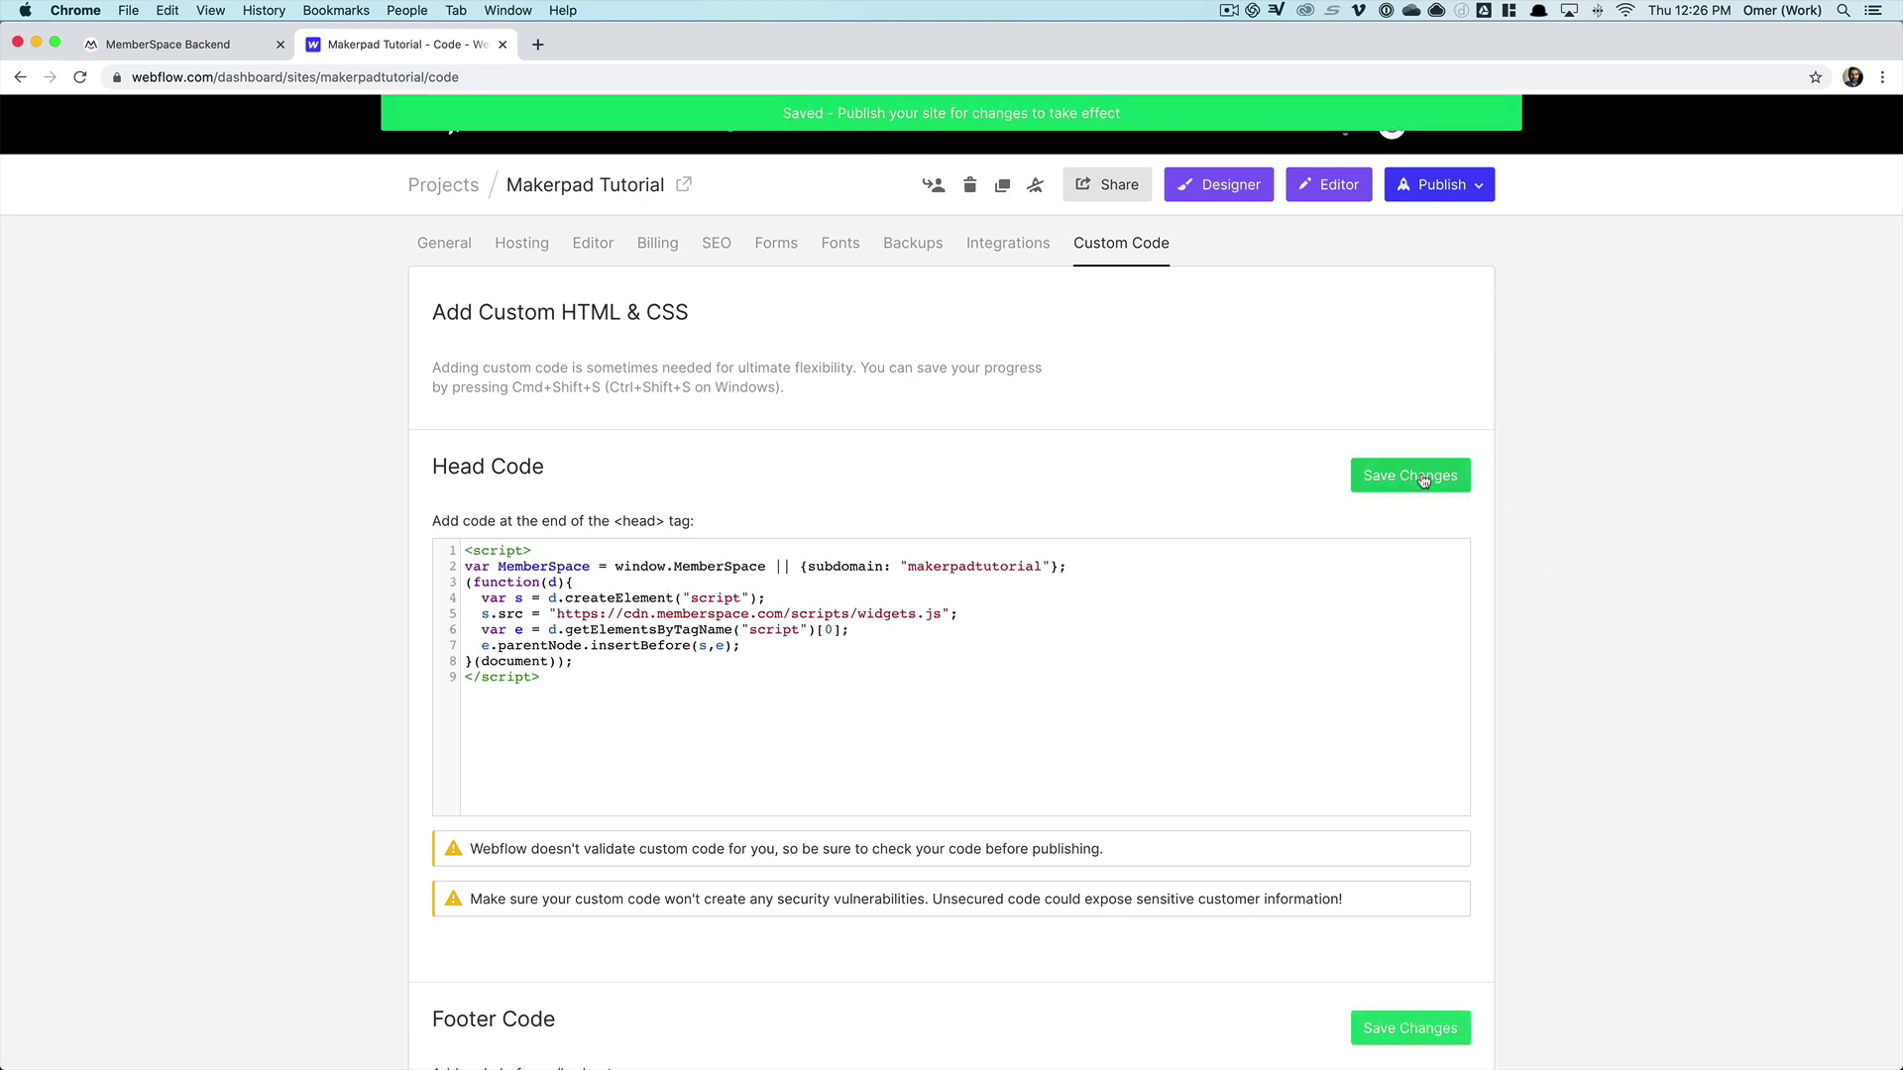
{"action": "left_click", "coordinate": [1479, 188]}
{"action": "left_click", "coordinate": [1345, 380]}
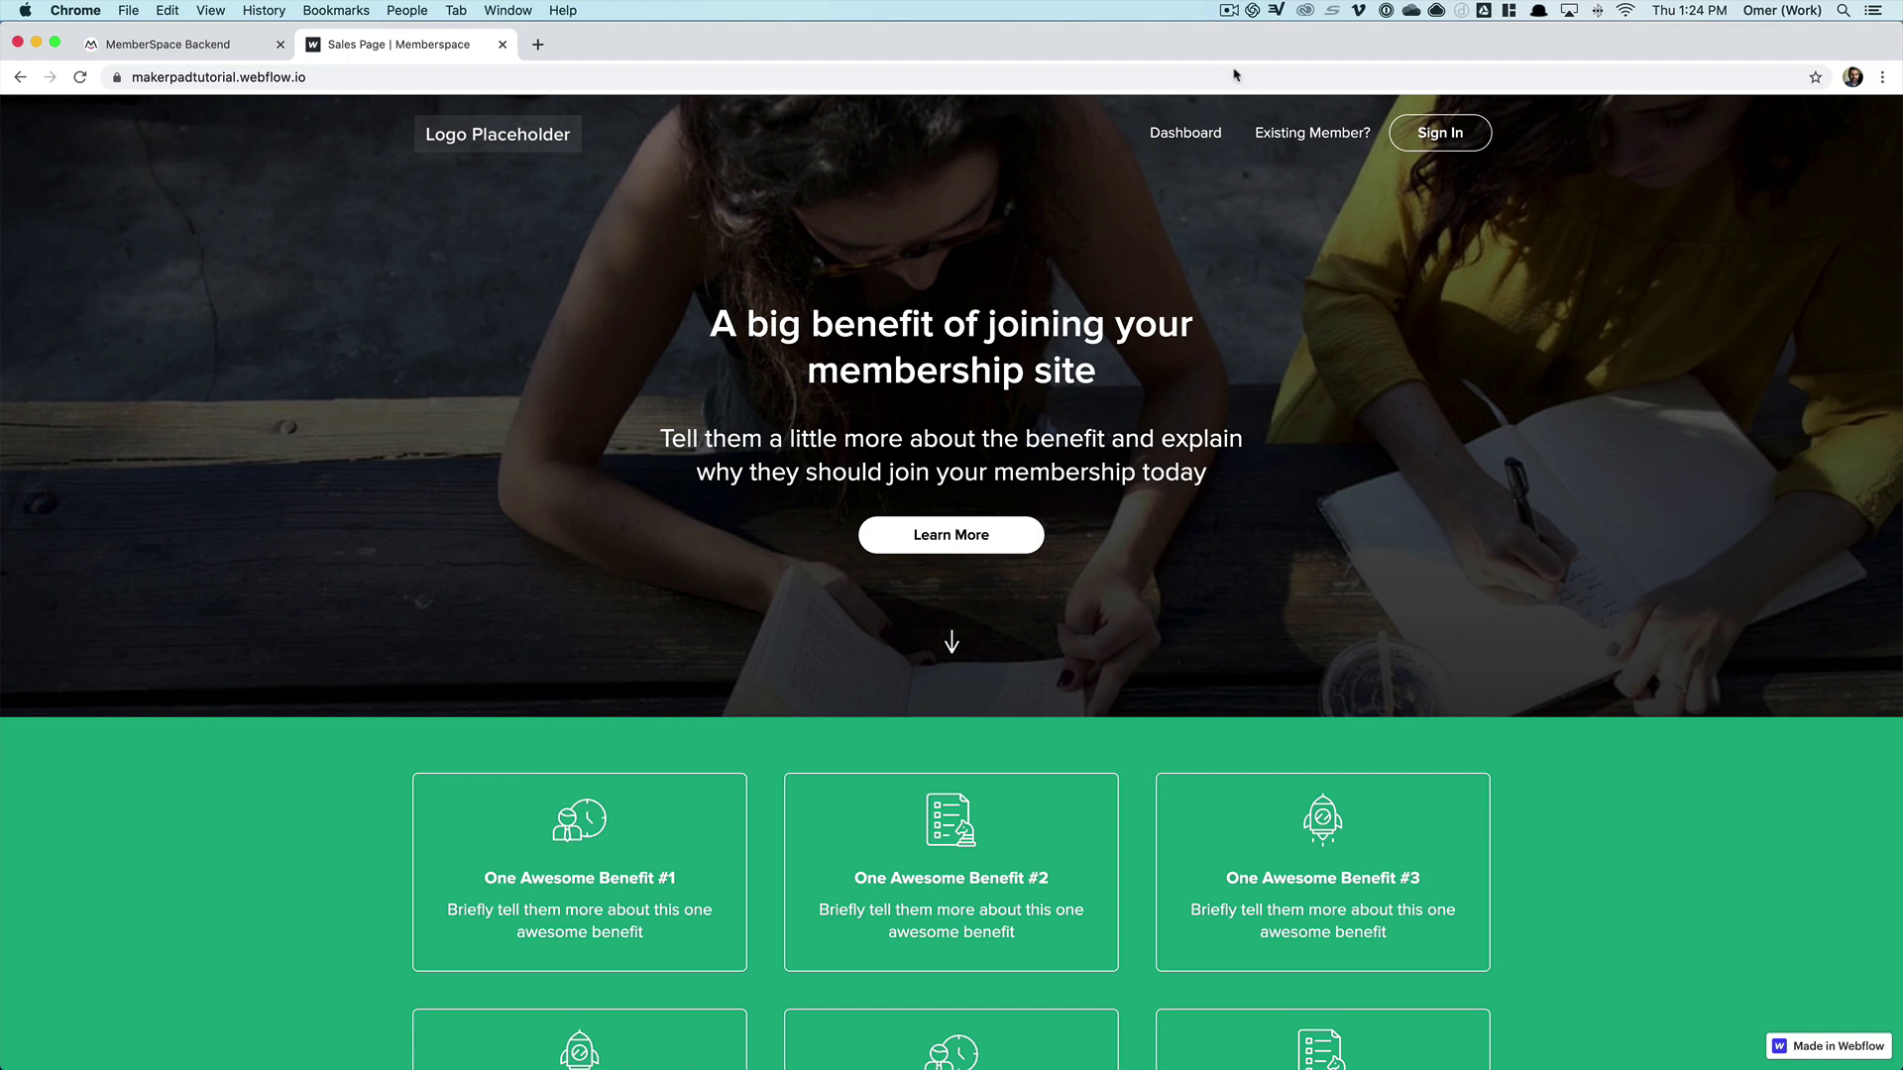
- Browse the live site's Dashboard, Content, Course 9 and its first lesson, ending on the Dashboard
{"action": "left_click", "coordinate": [1171, 130]}
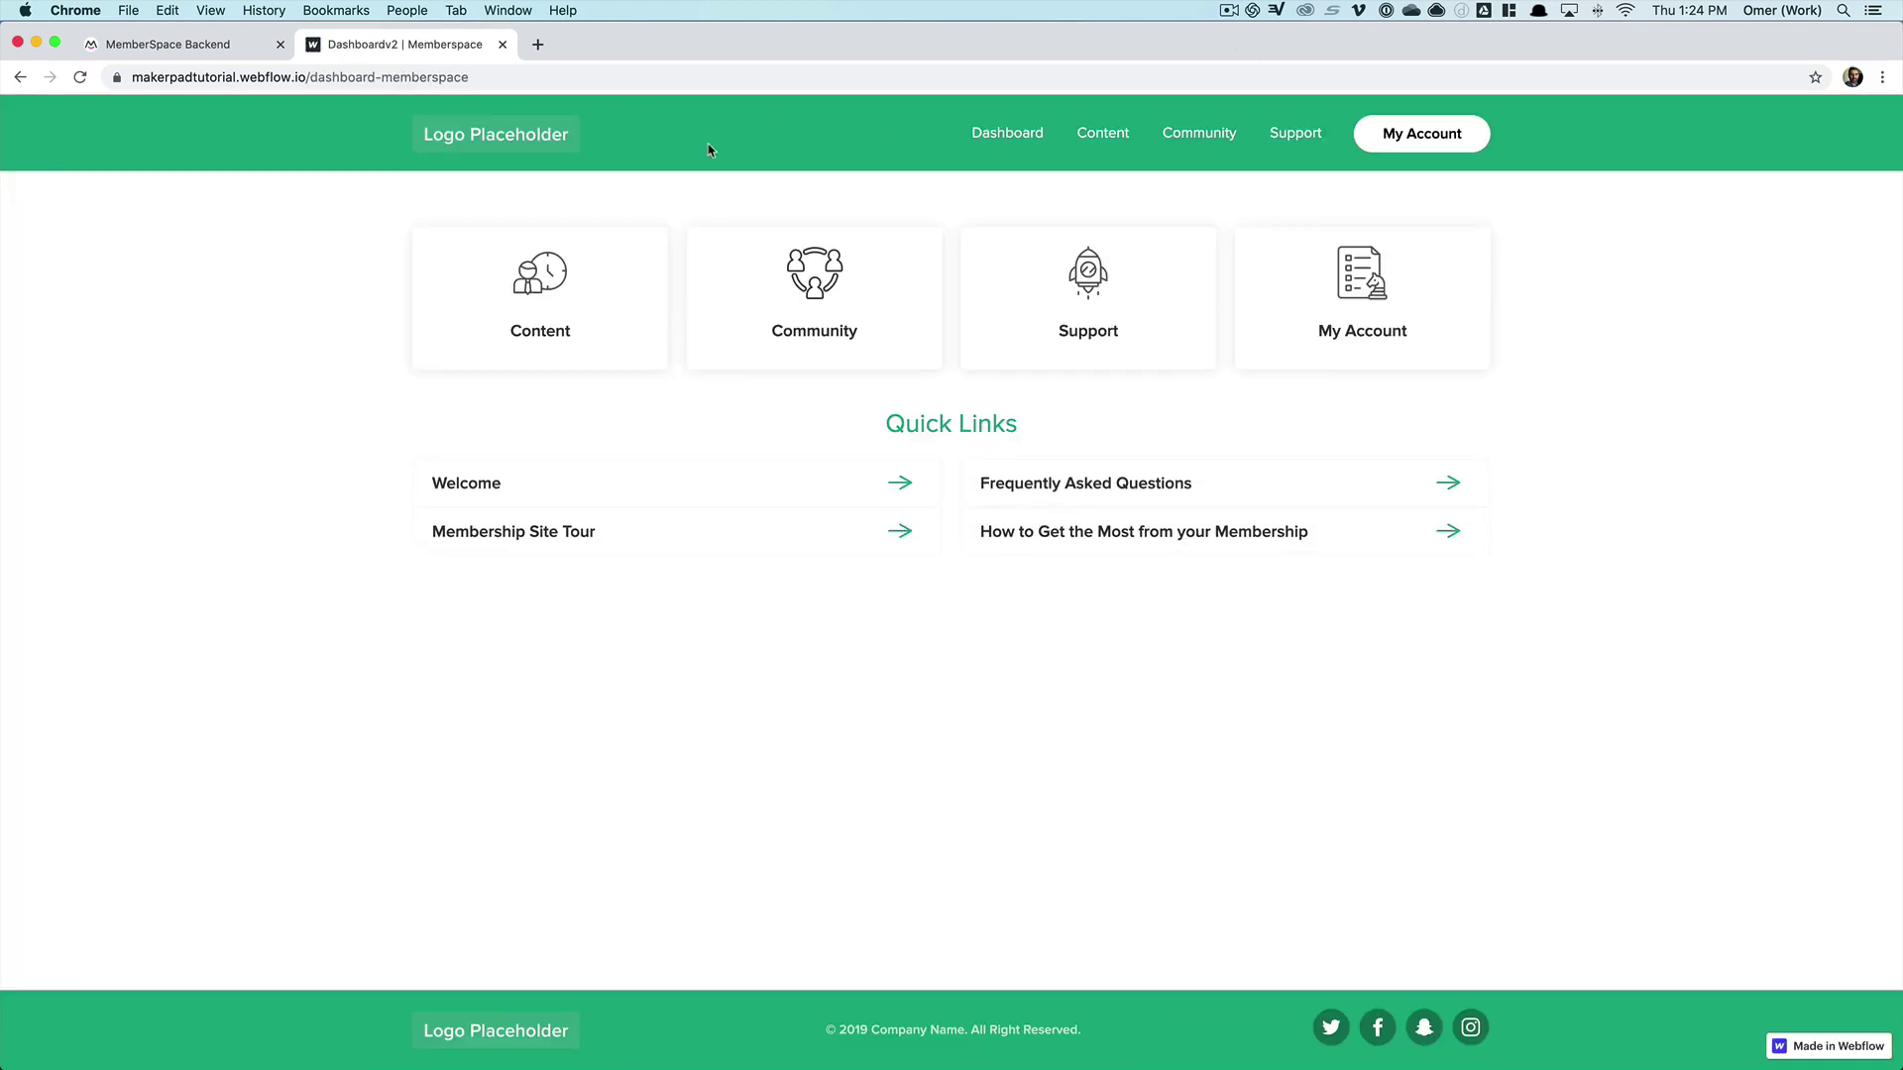
{"action": "left_click", "coordinate": [1100, 131]}
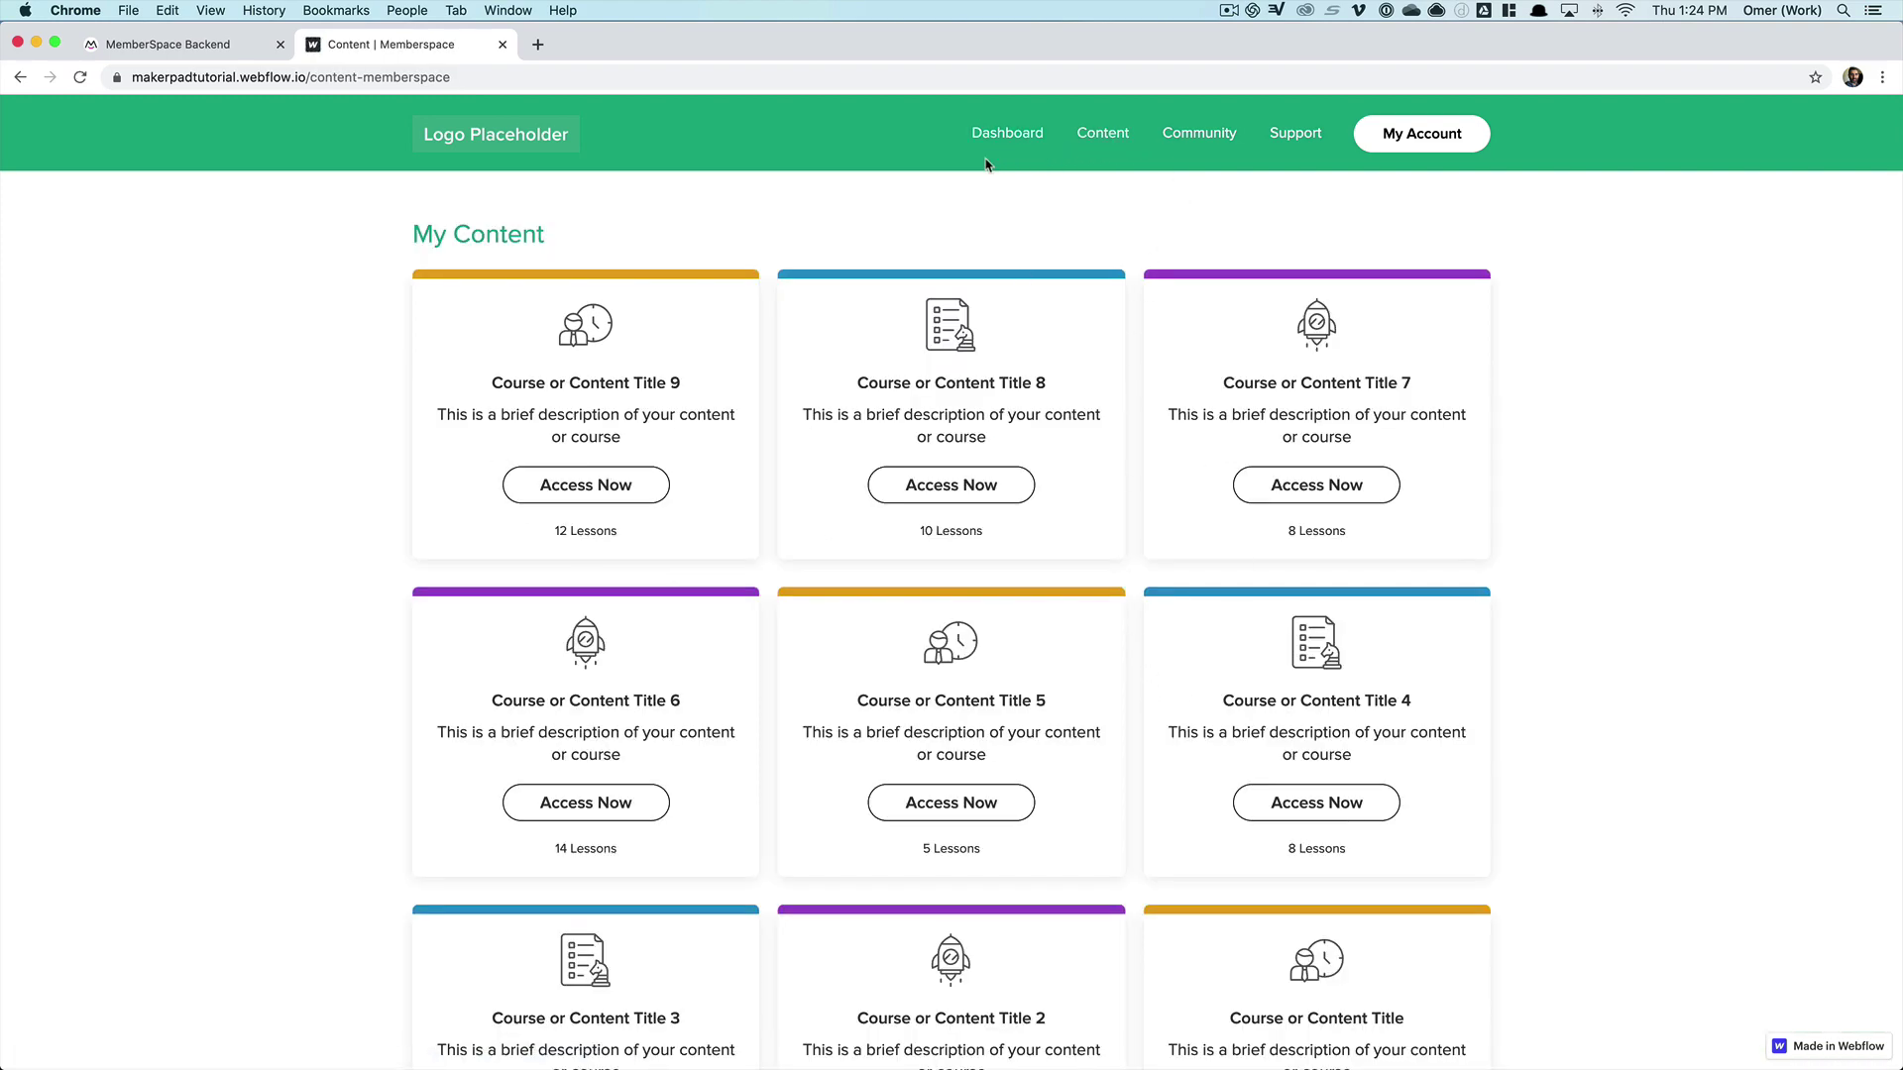
{"action": "left_click", "coordinate": [534, 483]}
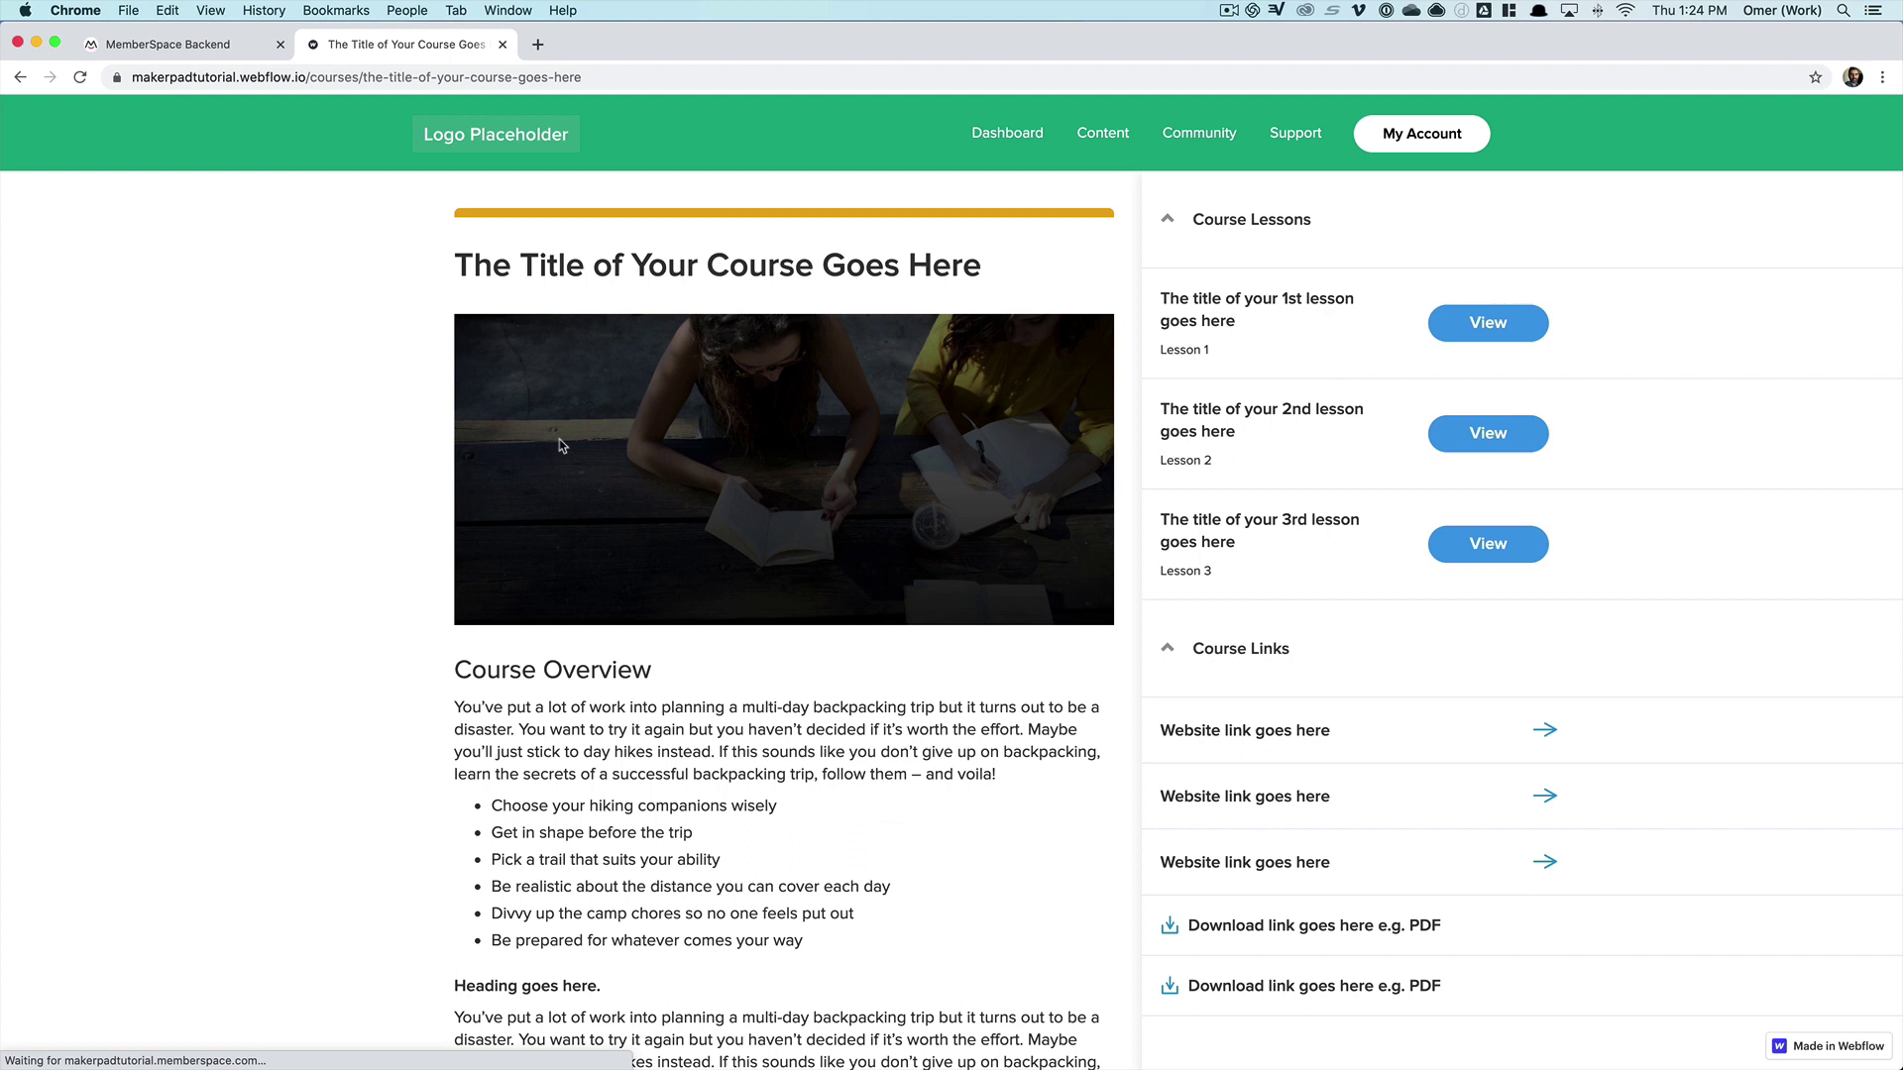
{"action": "left_click_drag", "start_coordinate": [309, 78], "coordinate": [354, 78]}
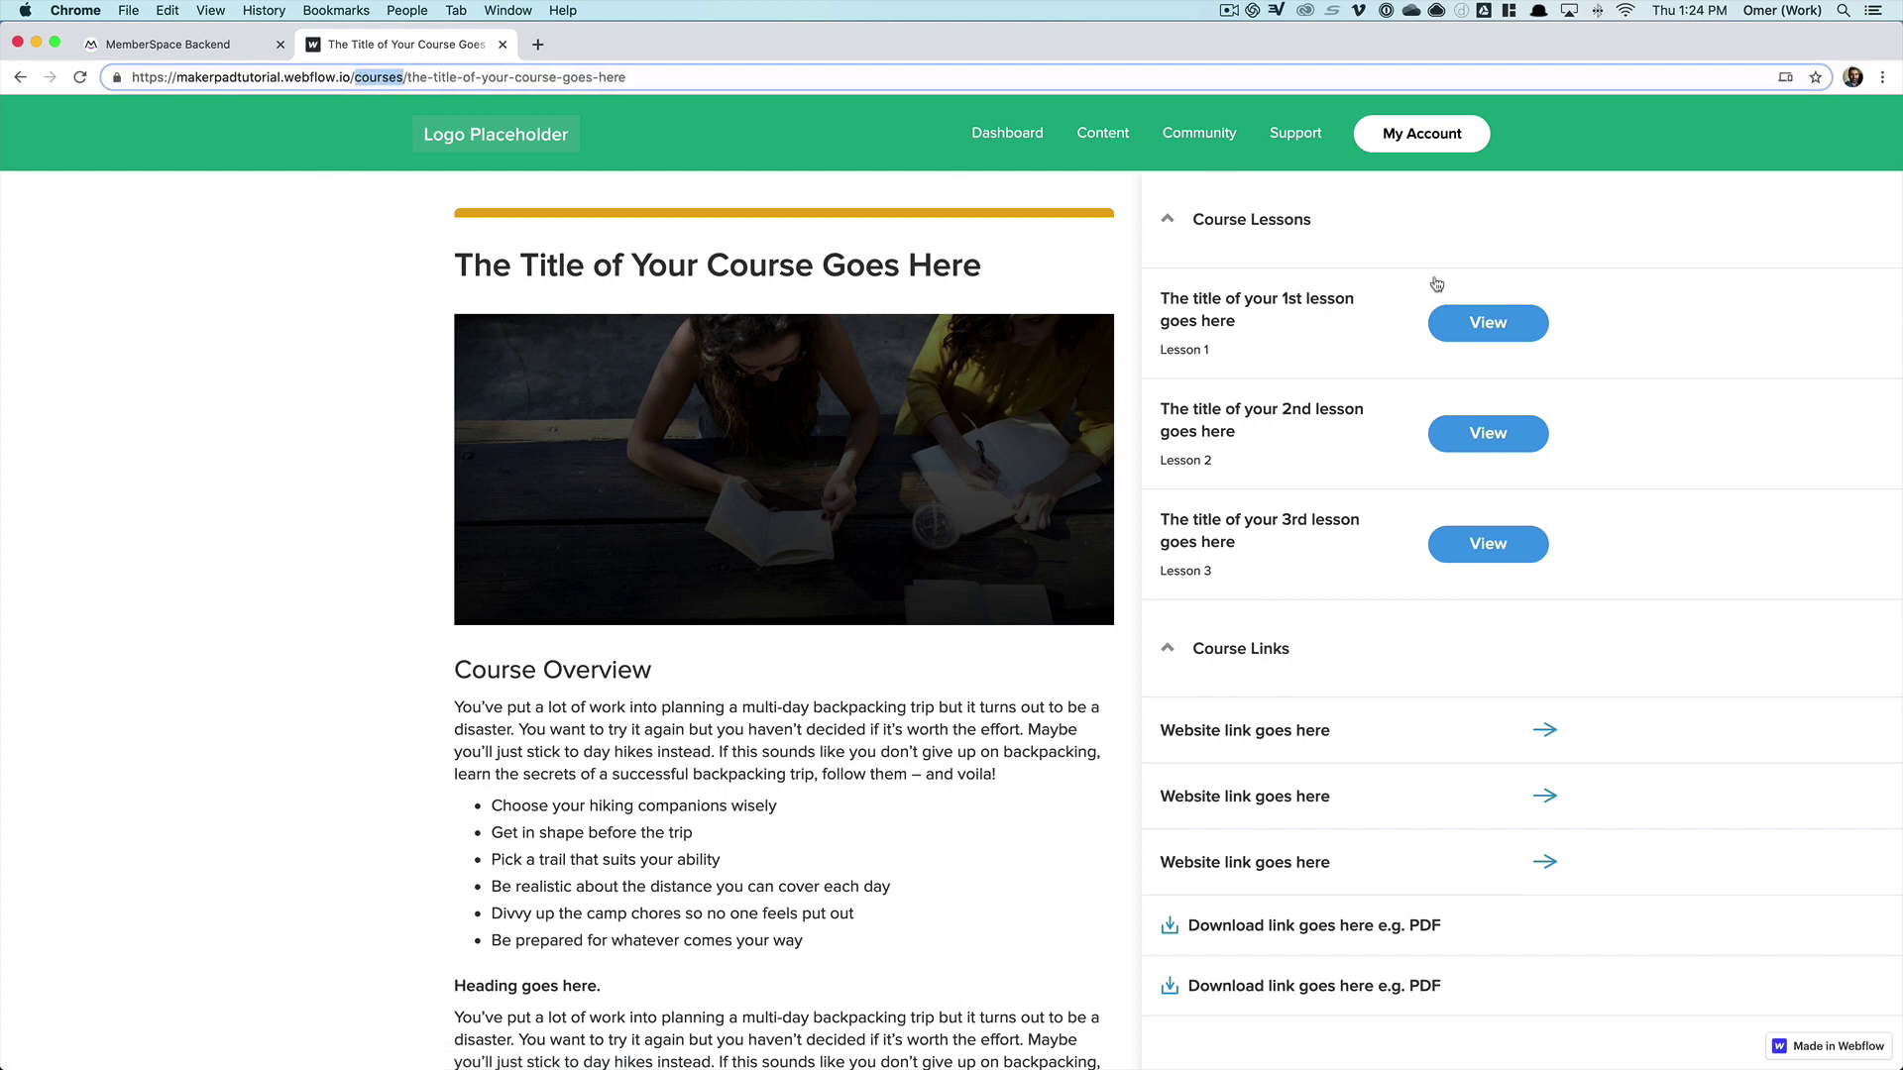
{"action": "left_click", "coordinate": [1483, 323]}
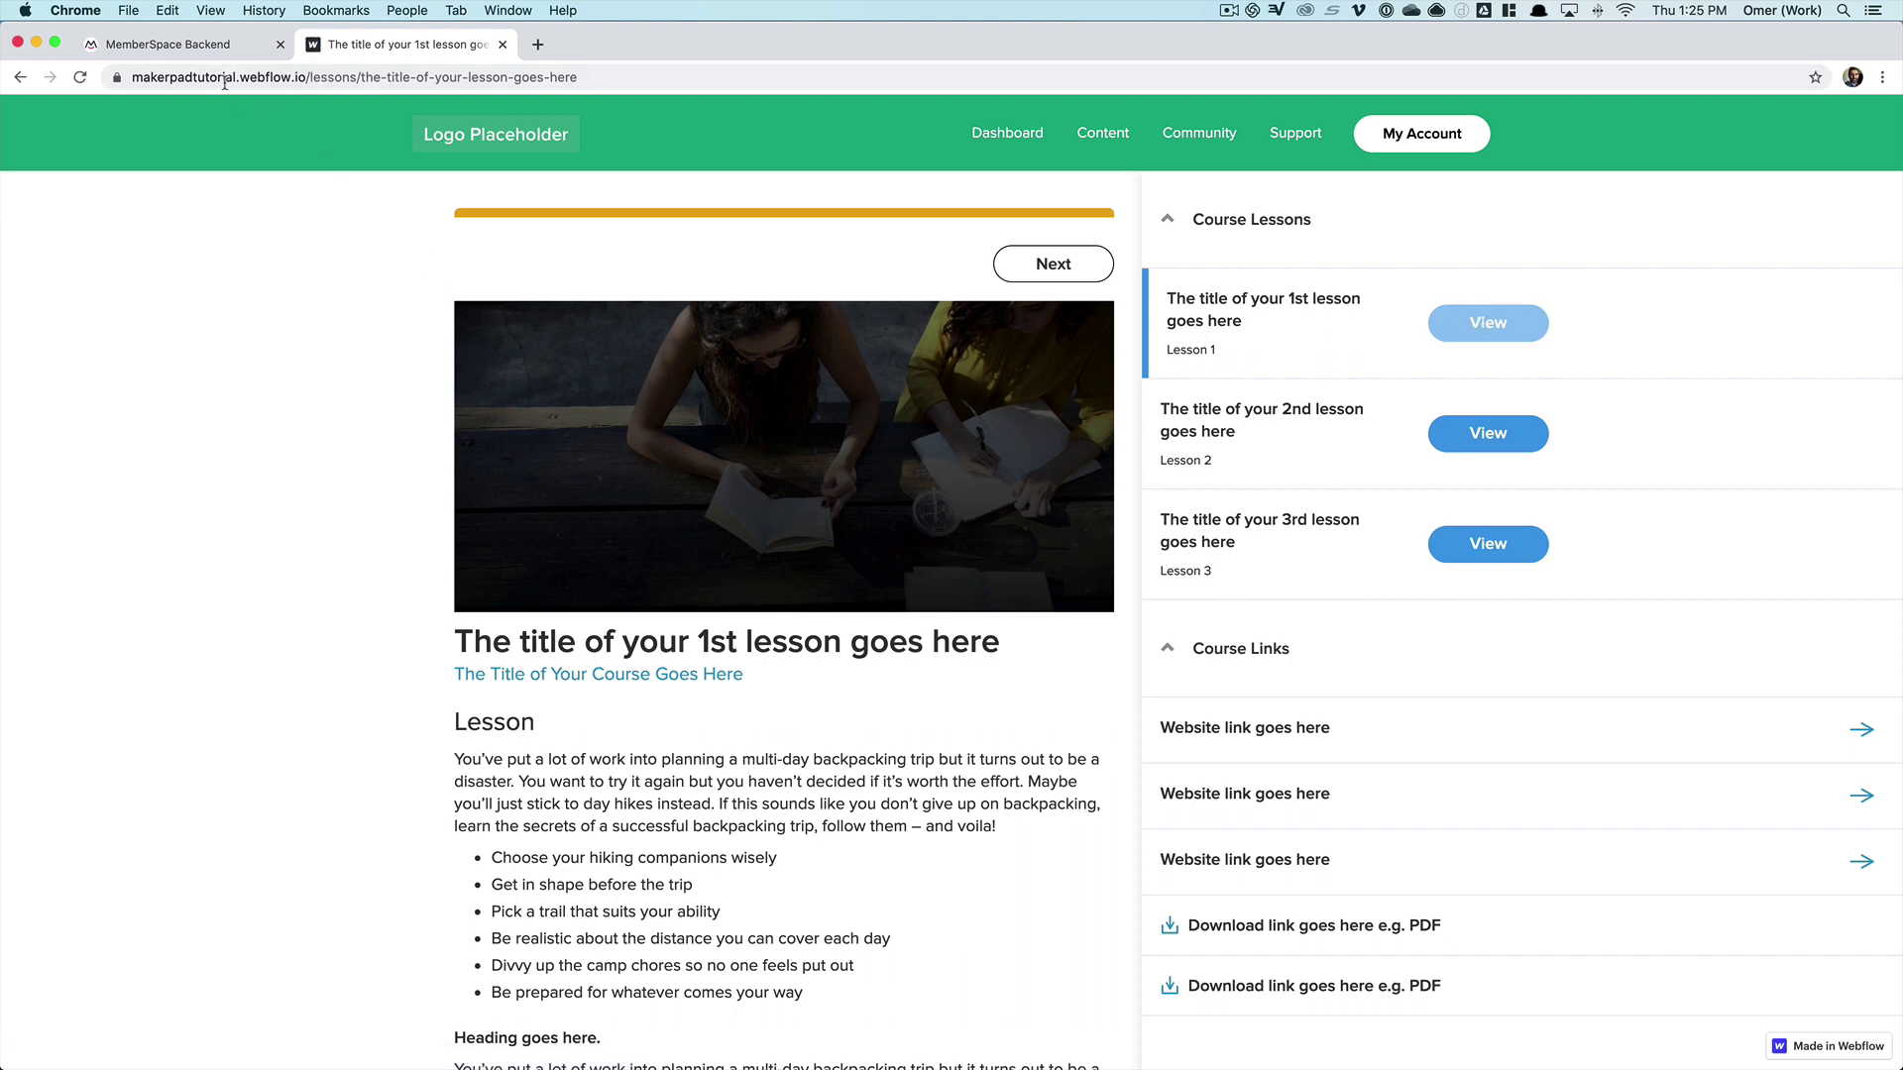
{"action": "left_click", "coordinate": [1001, 136]}
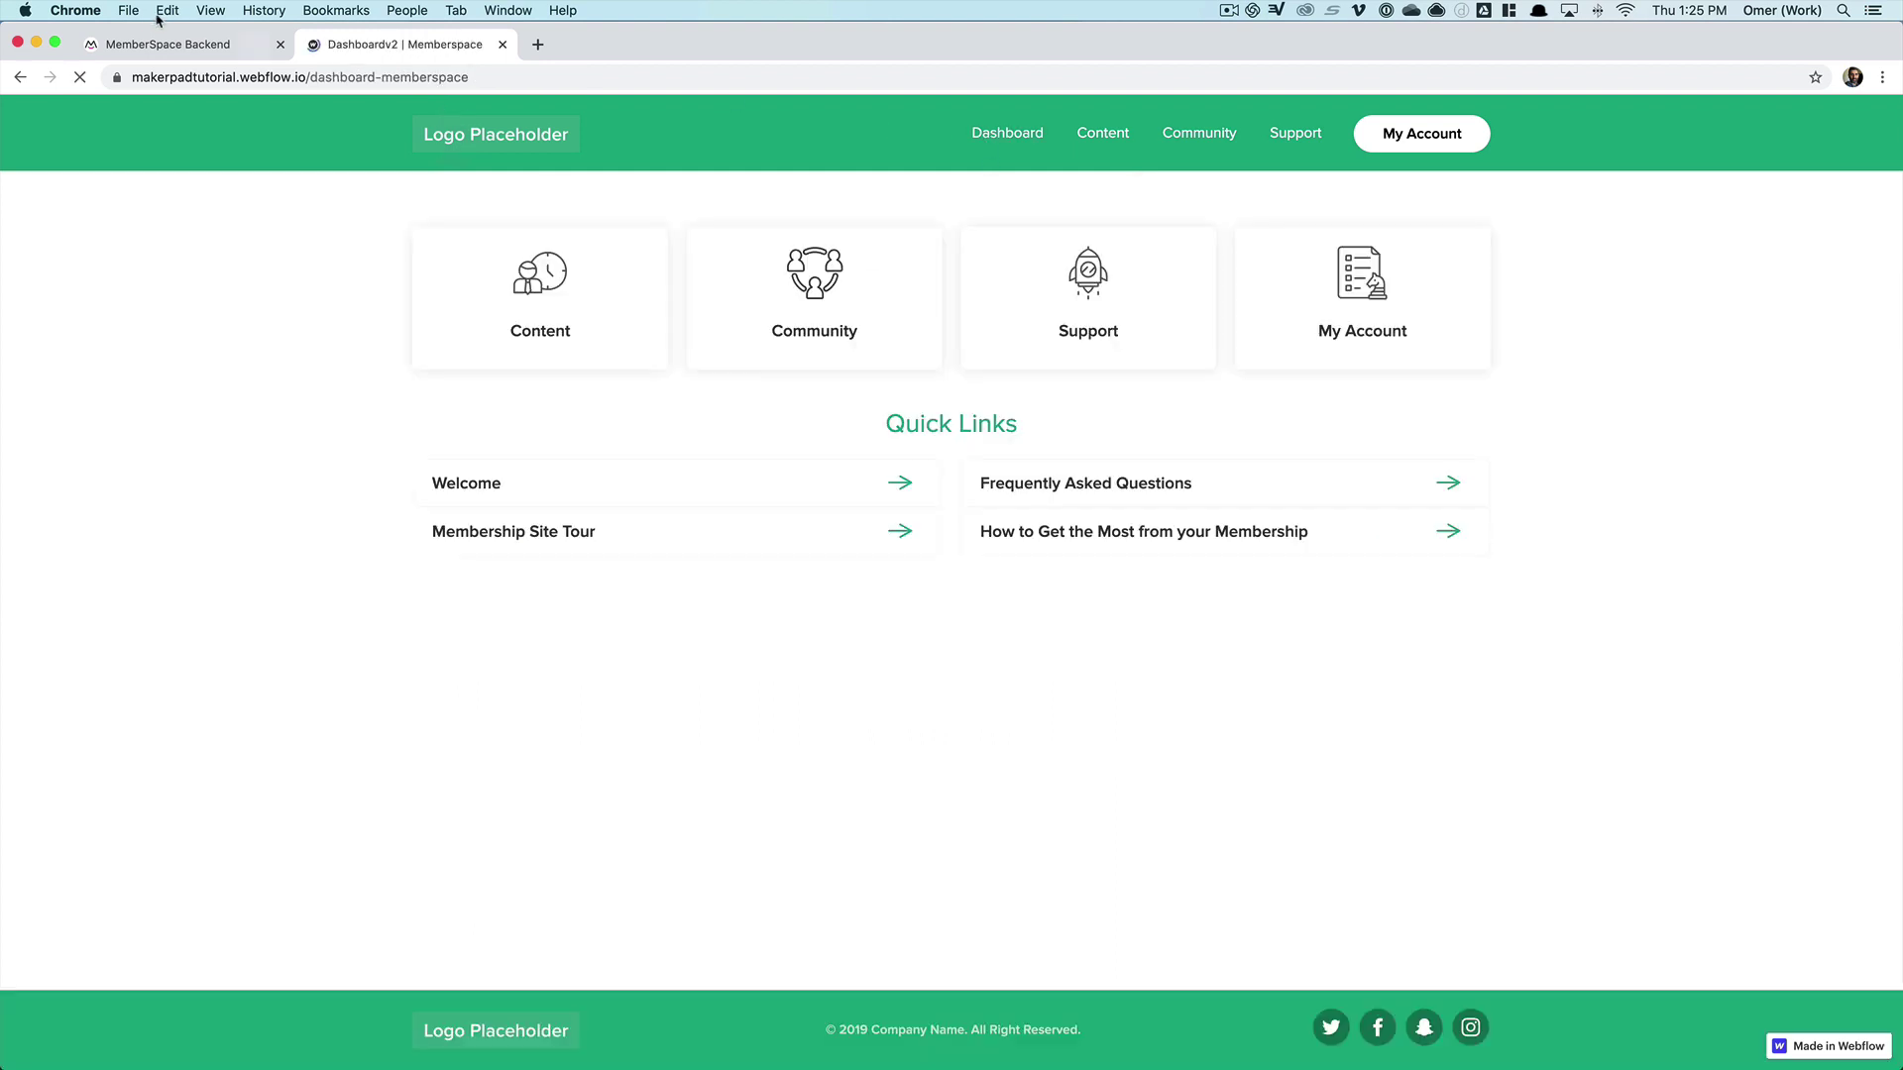
{"action": "left_click", "coordinate": [158, 44]}
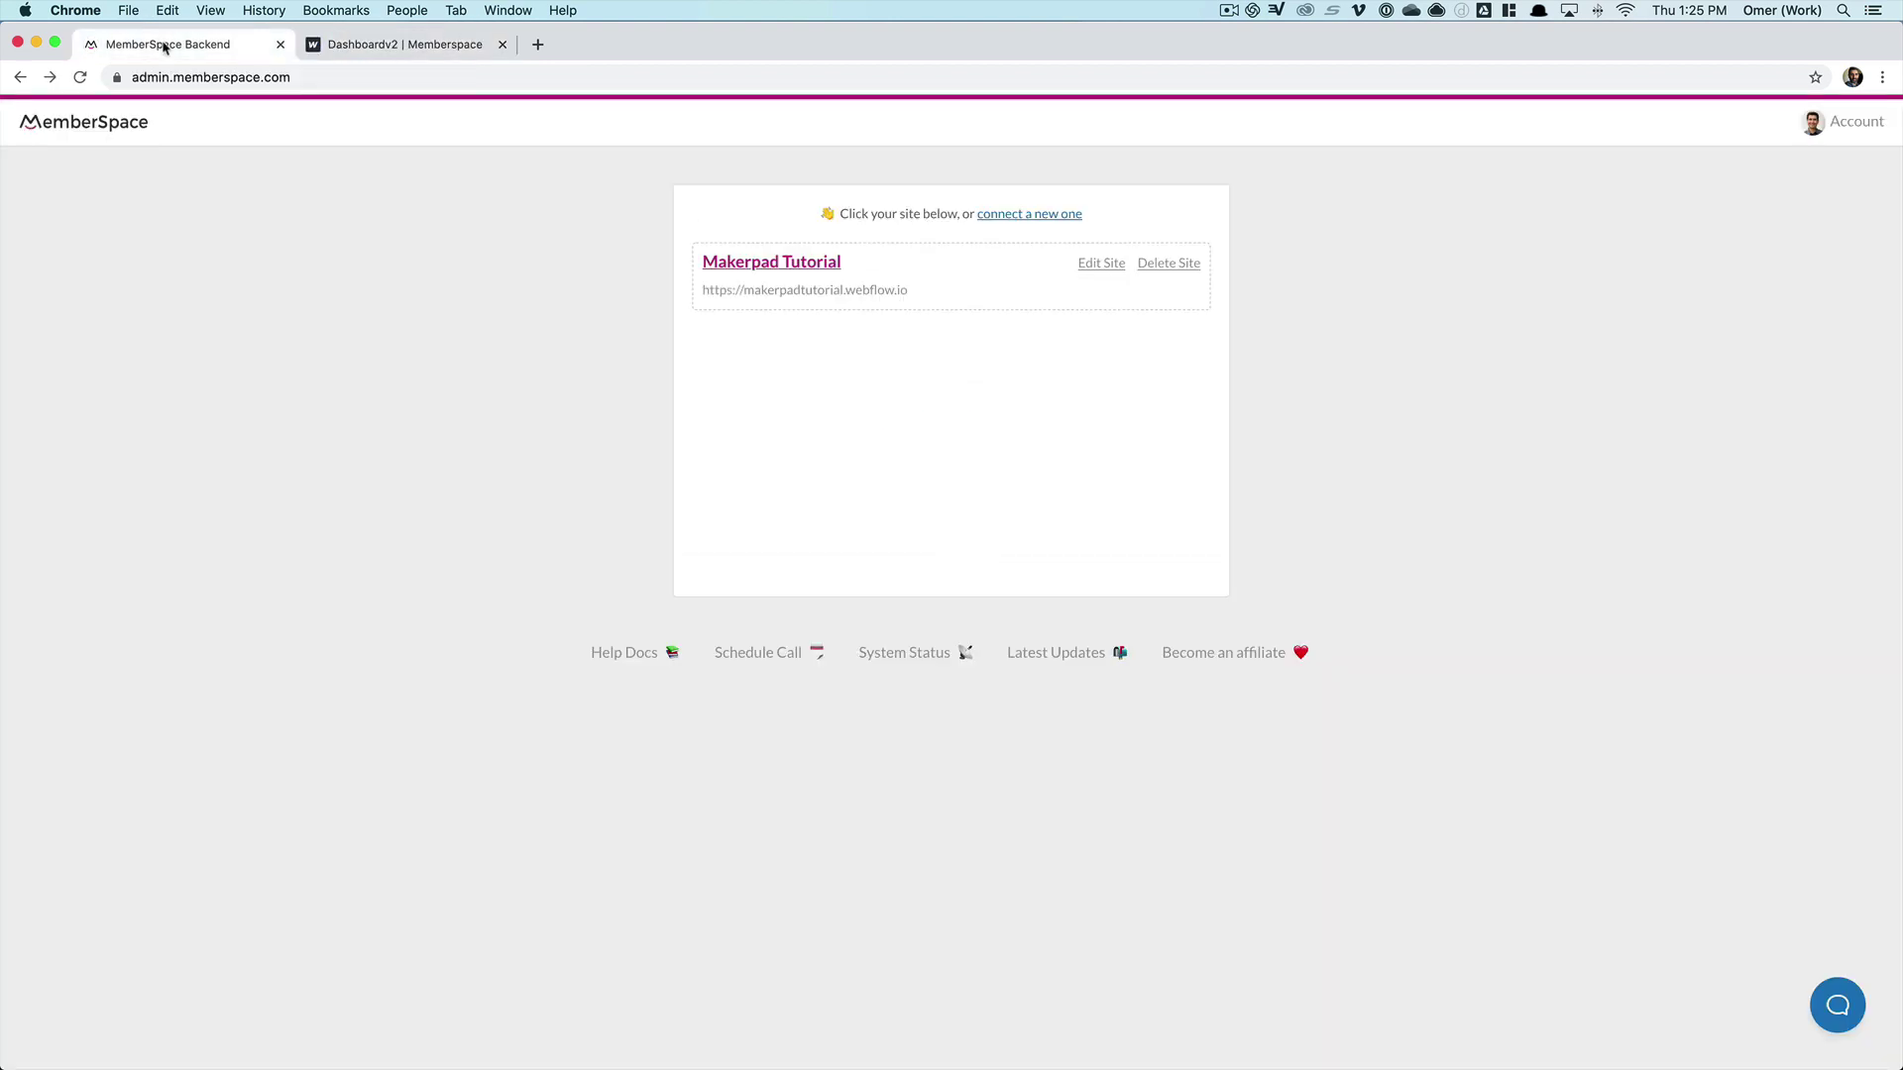
- Add /dashboard-memberspace, copied from the live site's address, as a Makerpad Tutorial member page
{"action": "left_click", "coordinate": [780, 264]}
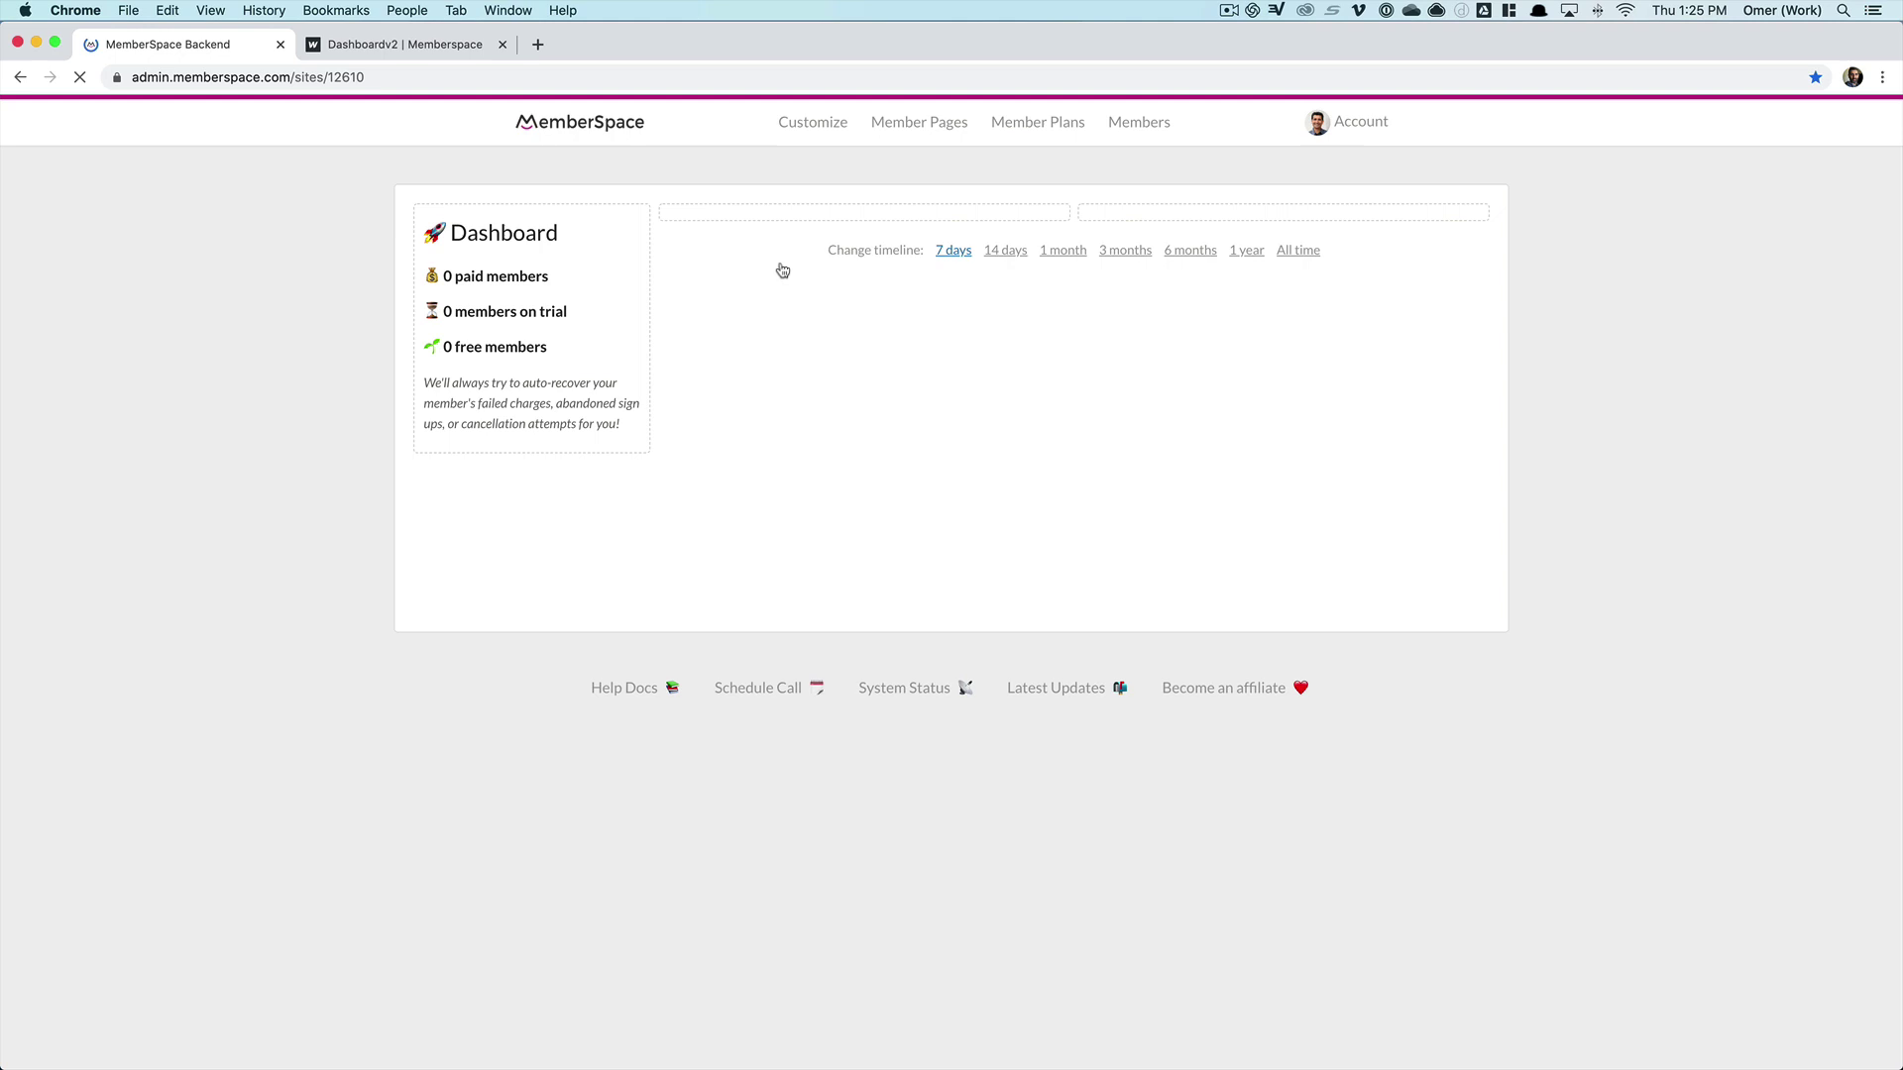
{"action": "left_click", "coordinate": [931, 124]}
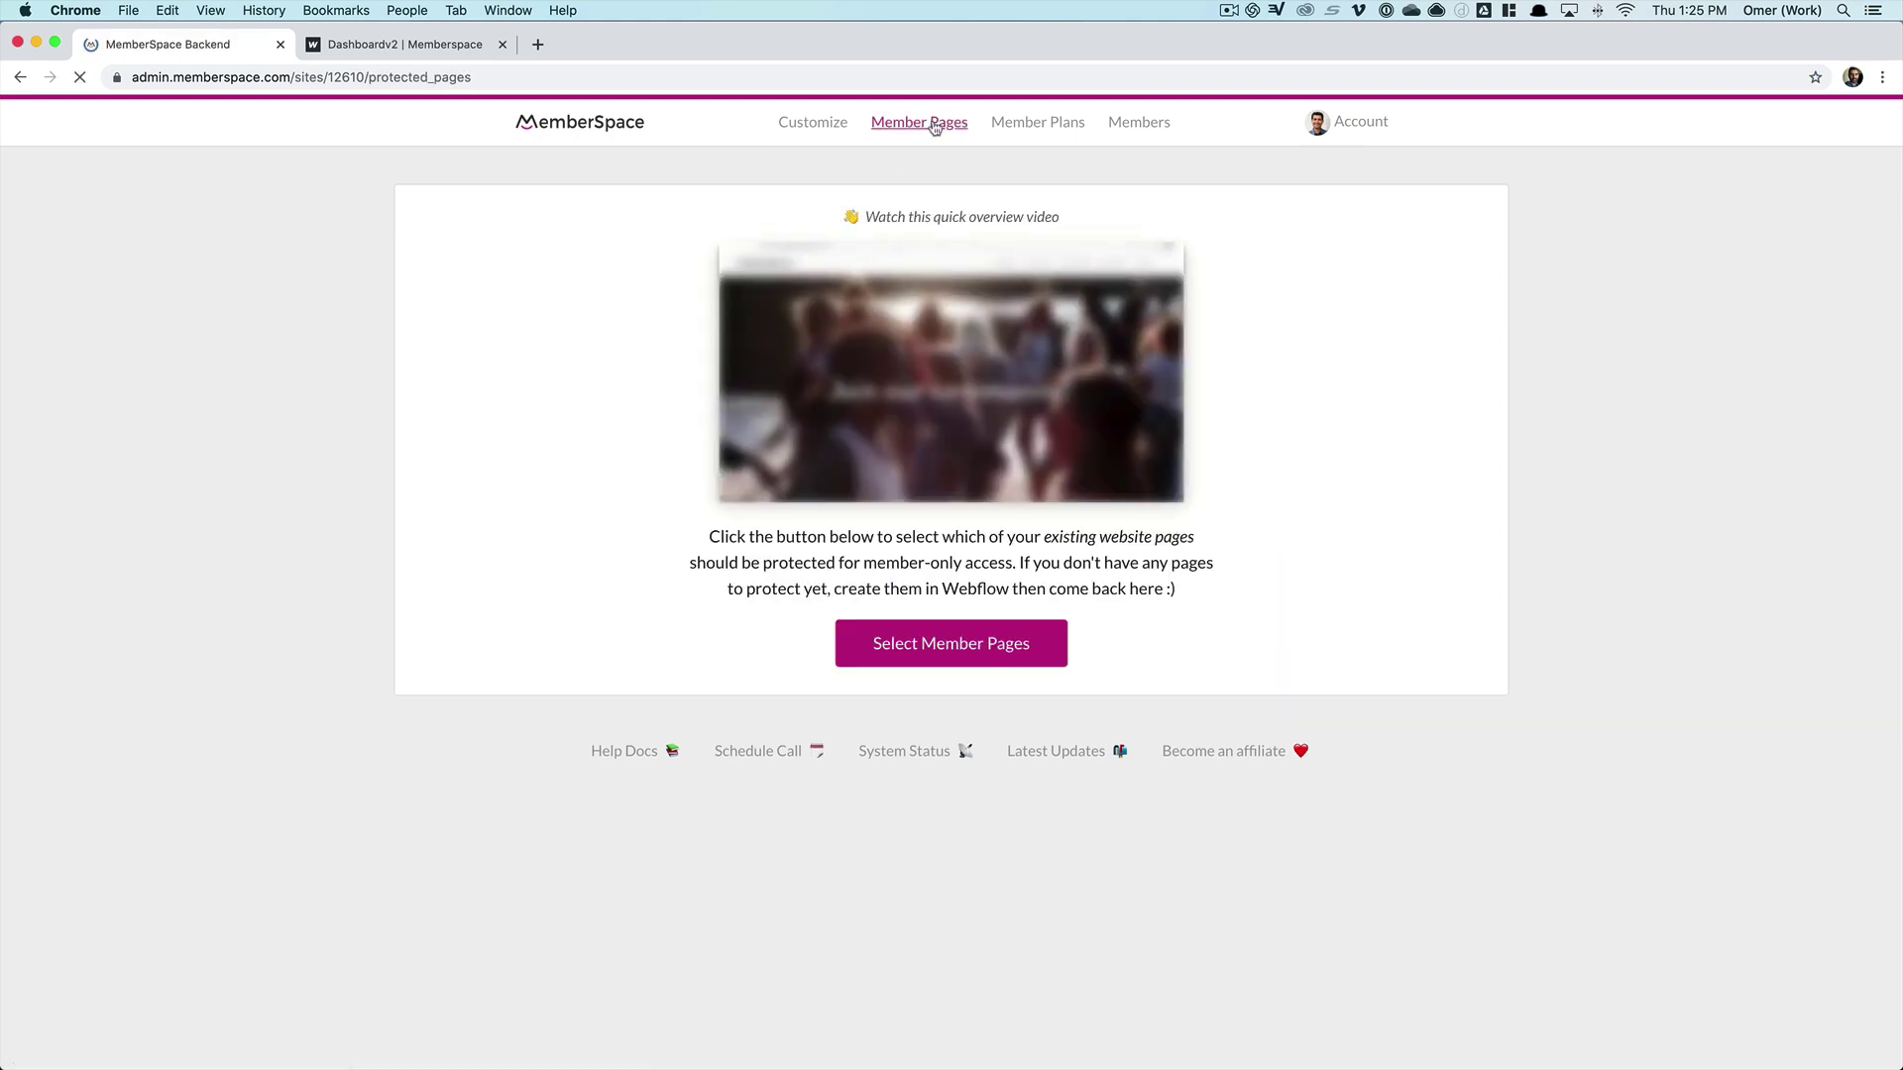
{"action": "left_click", "coordinate": [977, 645]}
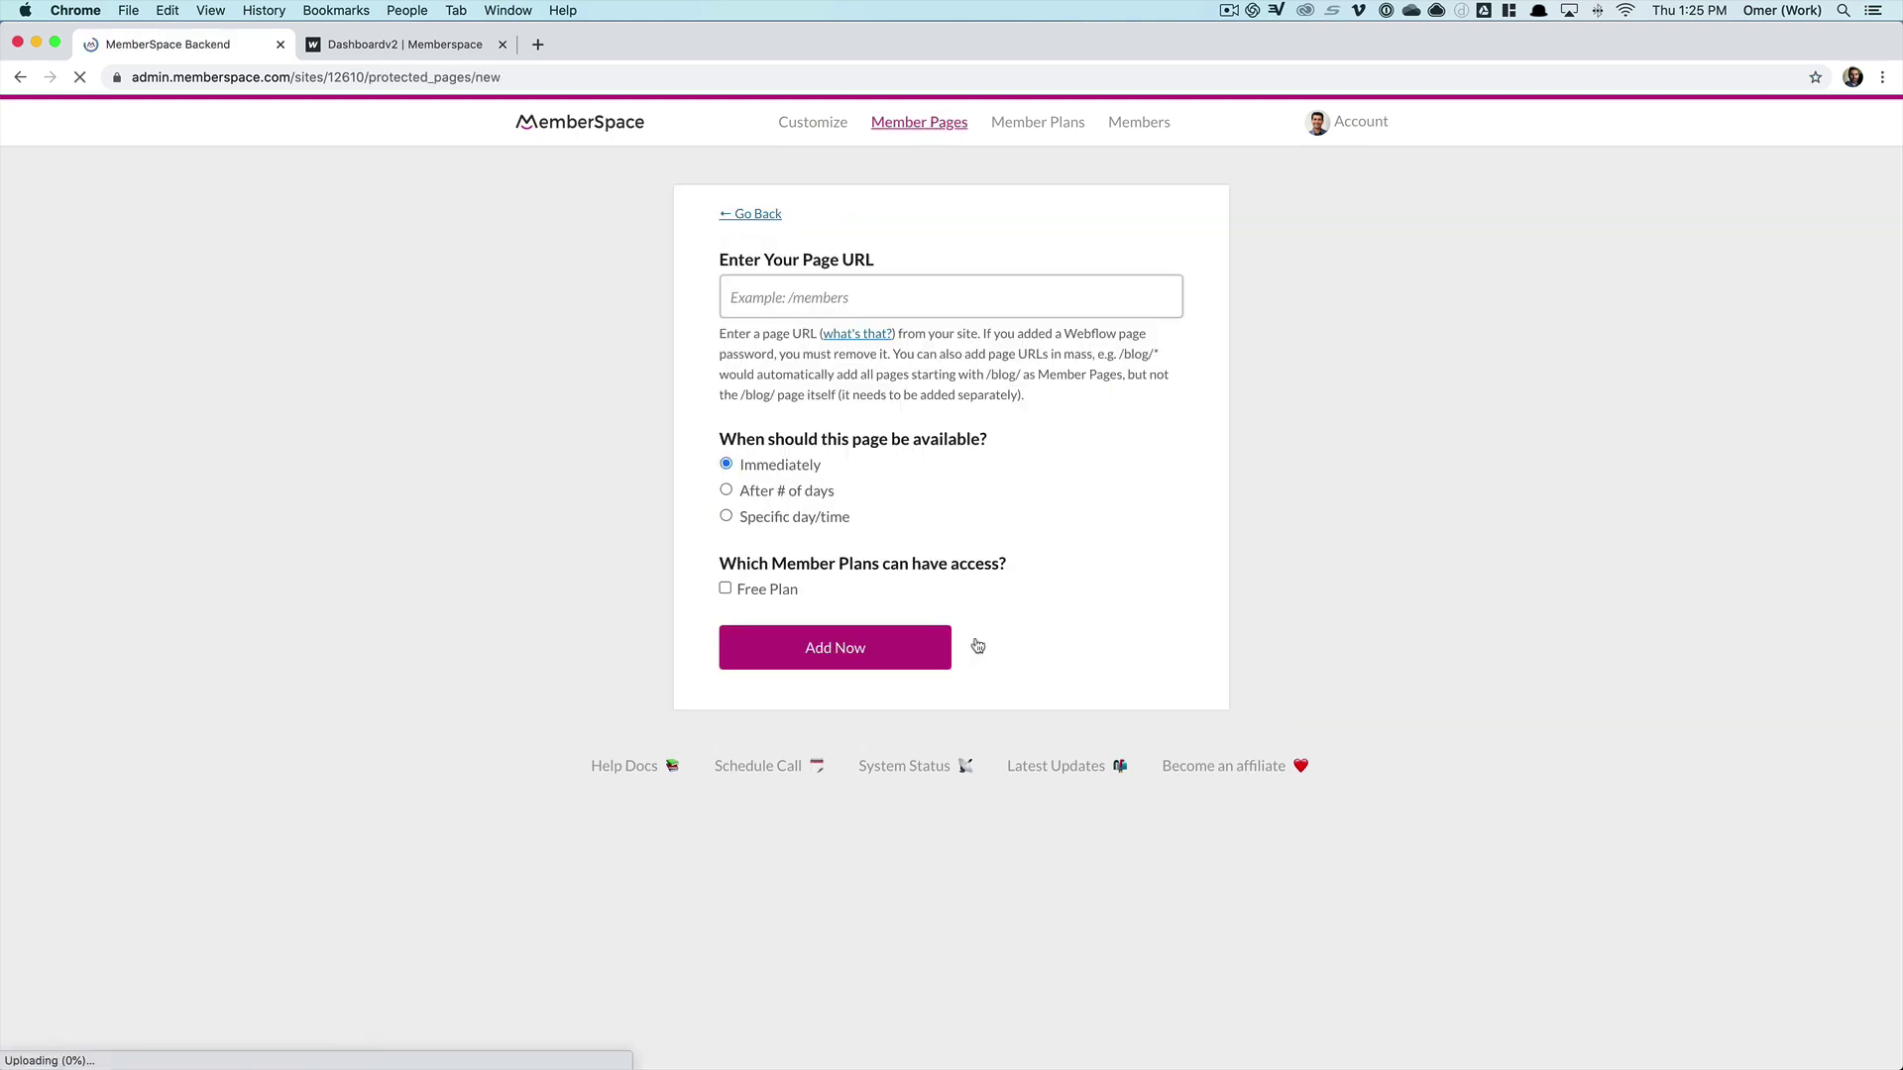
{"action": "left_click", "coordinate": [408, 50]}
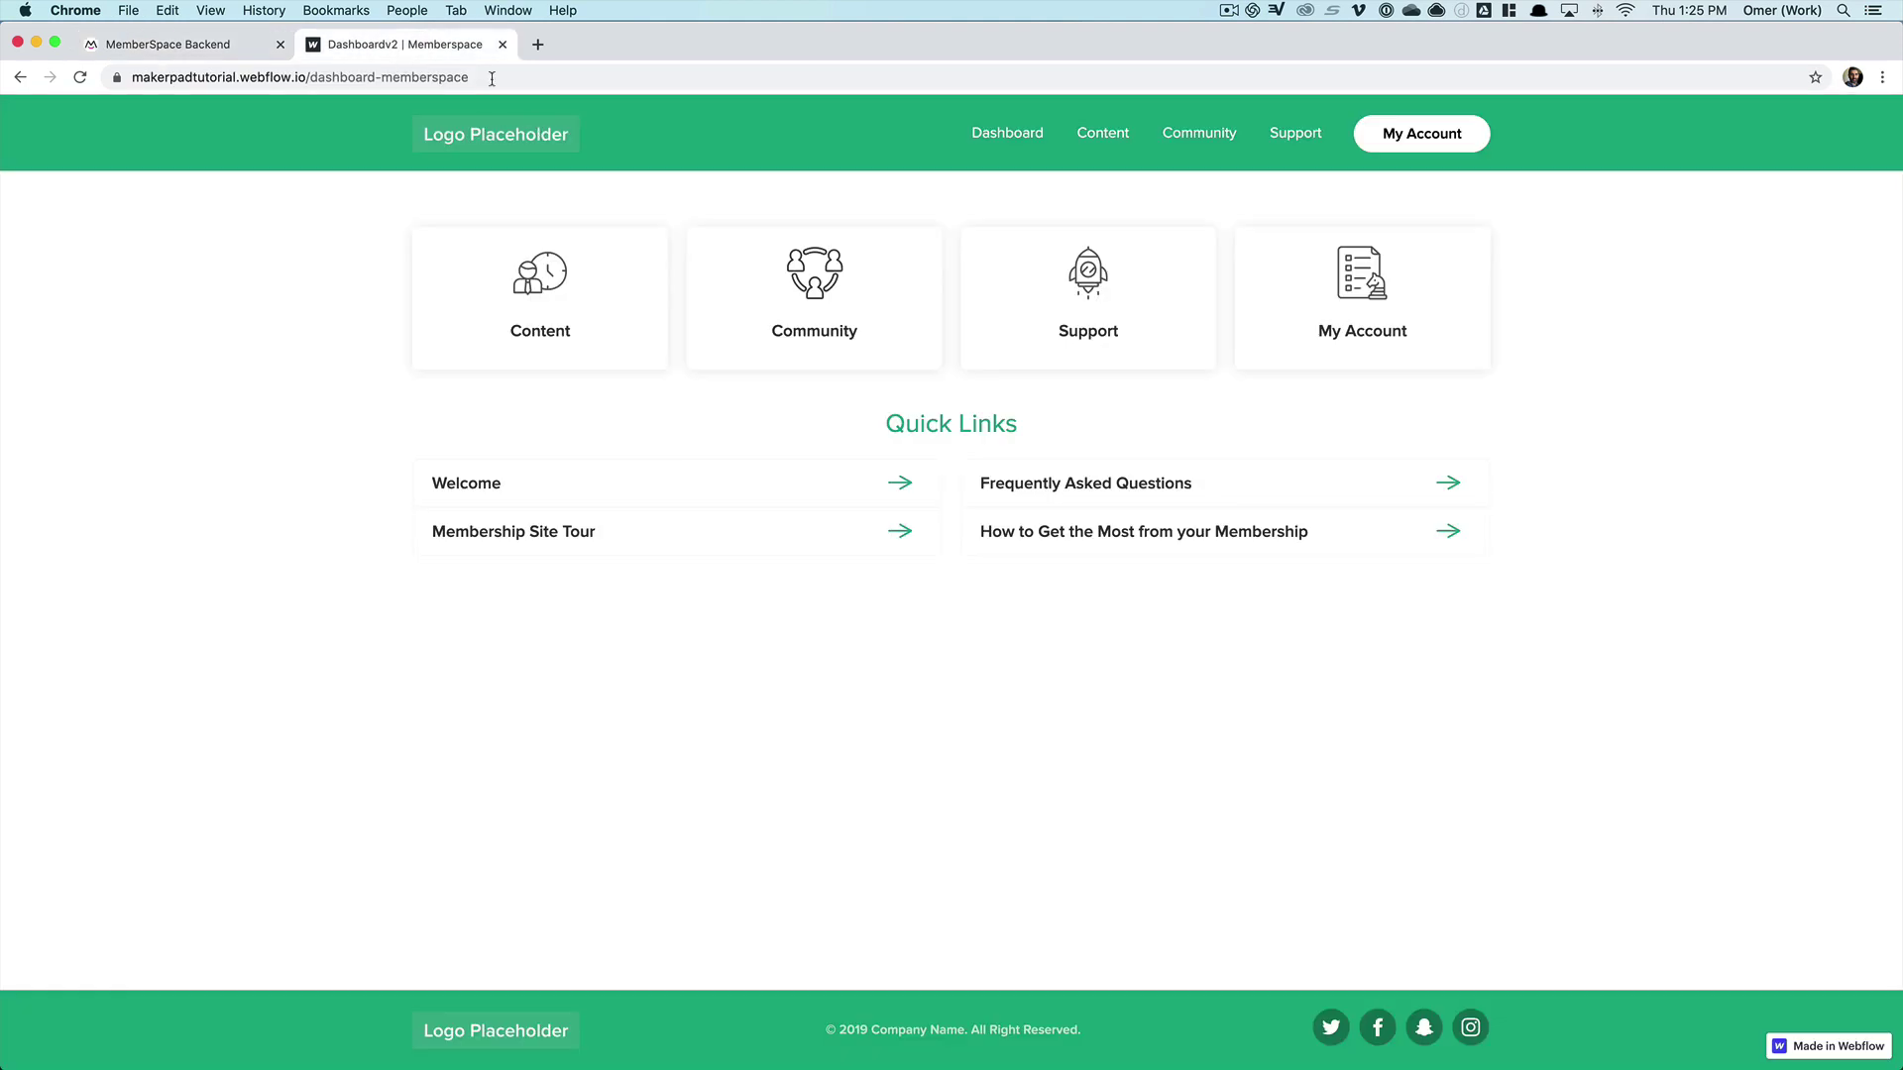
{"action": "left_click", "coordinate": [491, 77]}
{"action": "left_click", "coordinate": [519, 78]}
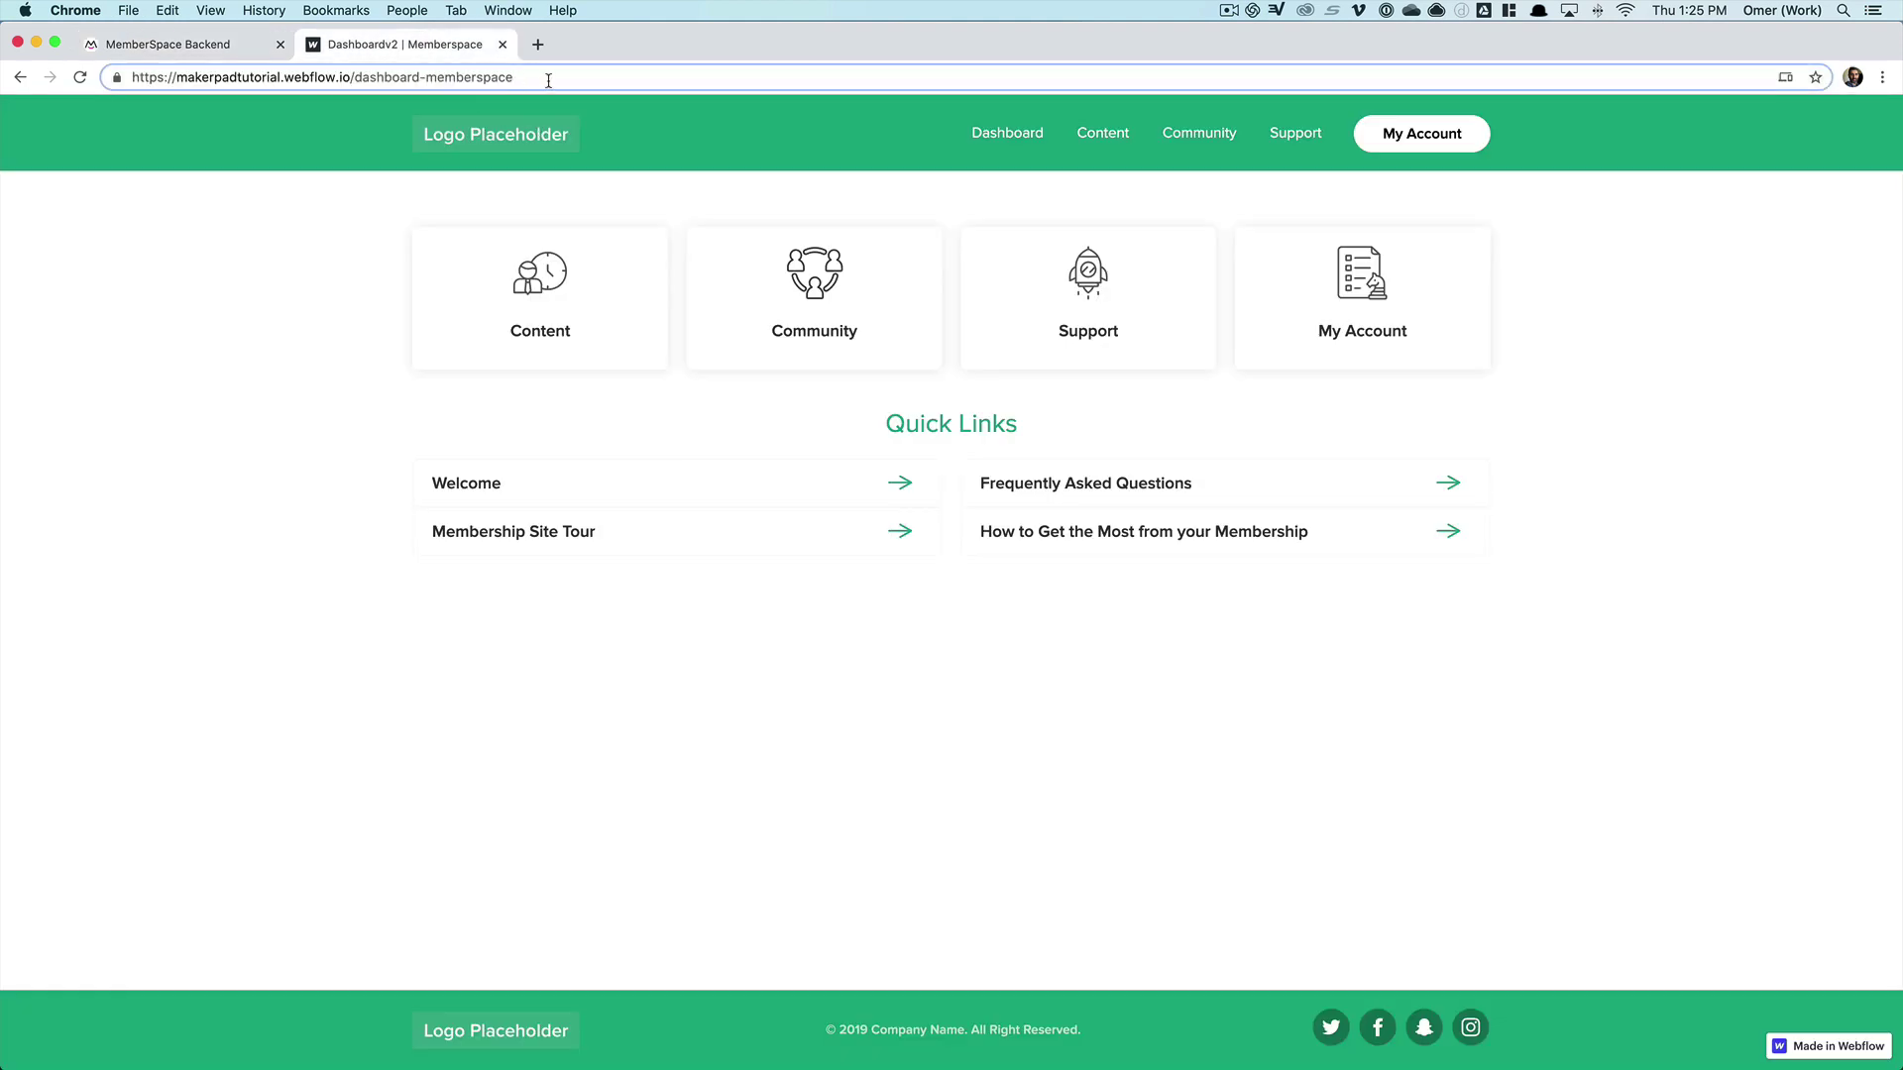
{"action": "left_click_drag", "start_coordinate": [548, 80], "coordinate": [353, 76]}
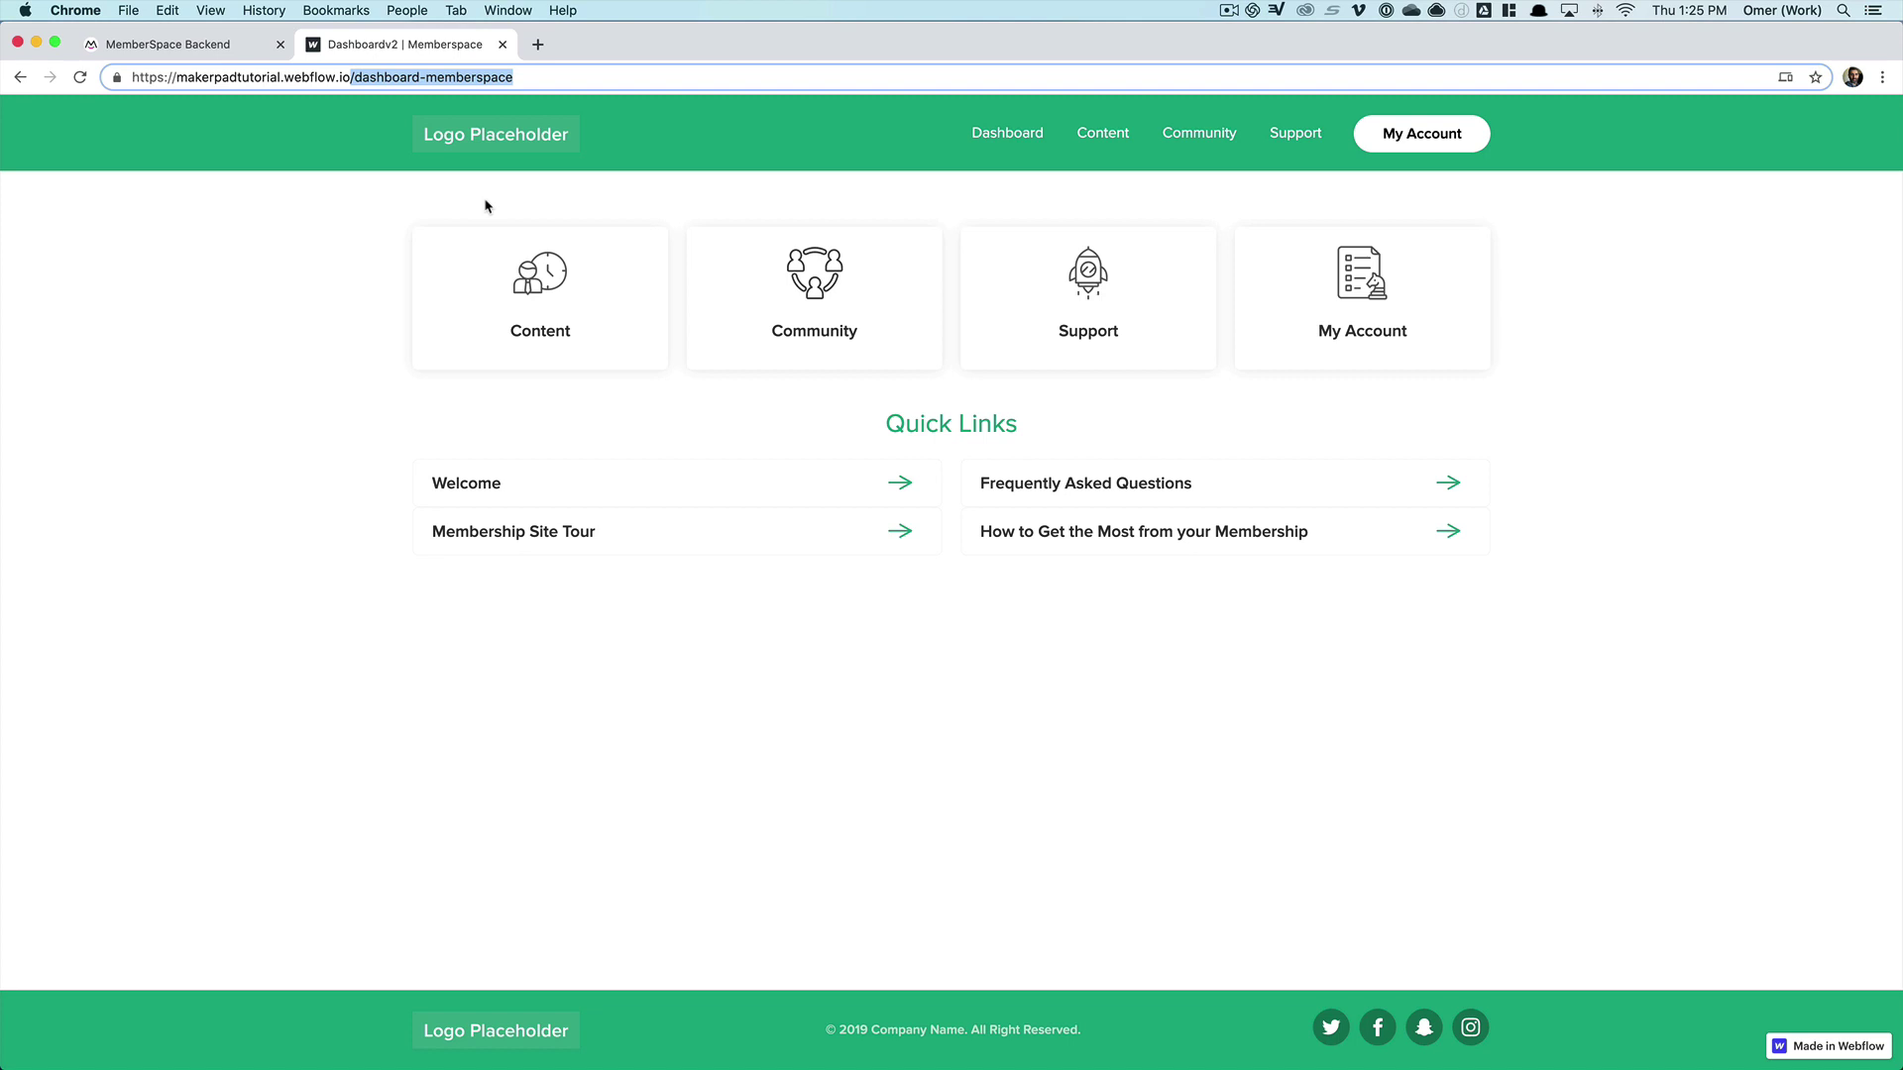
{"action": "left_click", "coordinate": [234, 44]}
{"action": "left_click", "coordinate": [838, 299]}
{"action": "type", "text": "/dashboard-memberspace"}
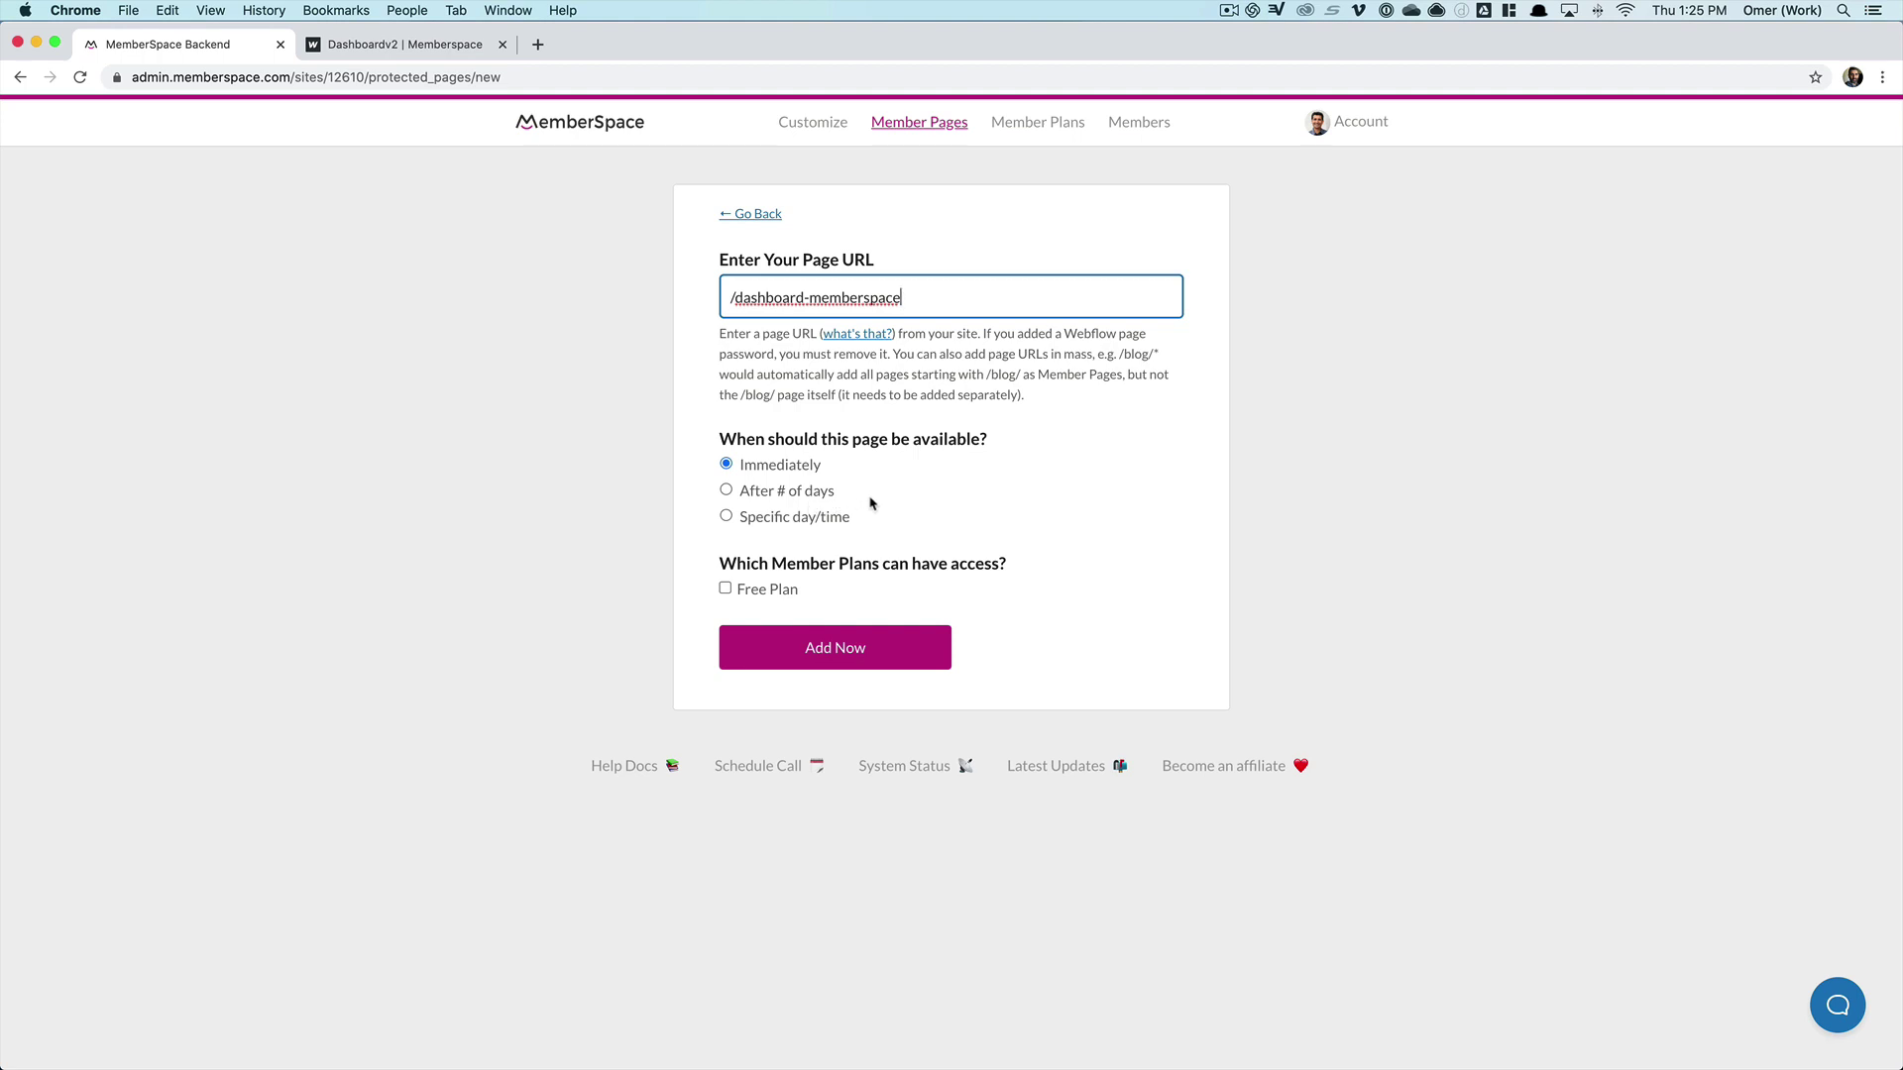
{"action": "left_click", "coordinate": [867, 650]}
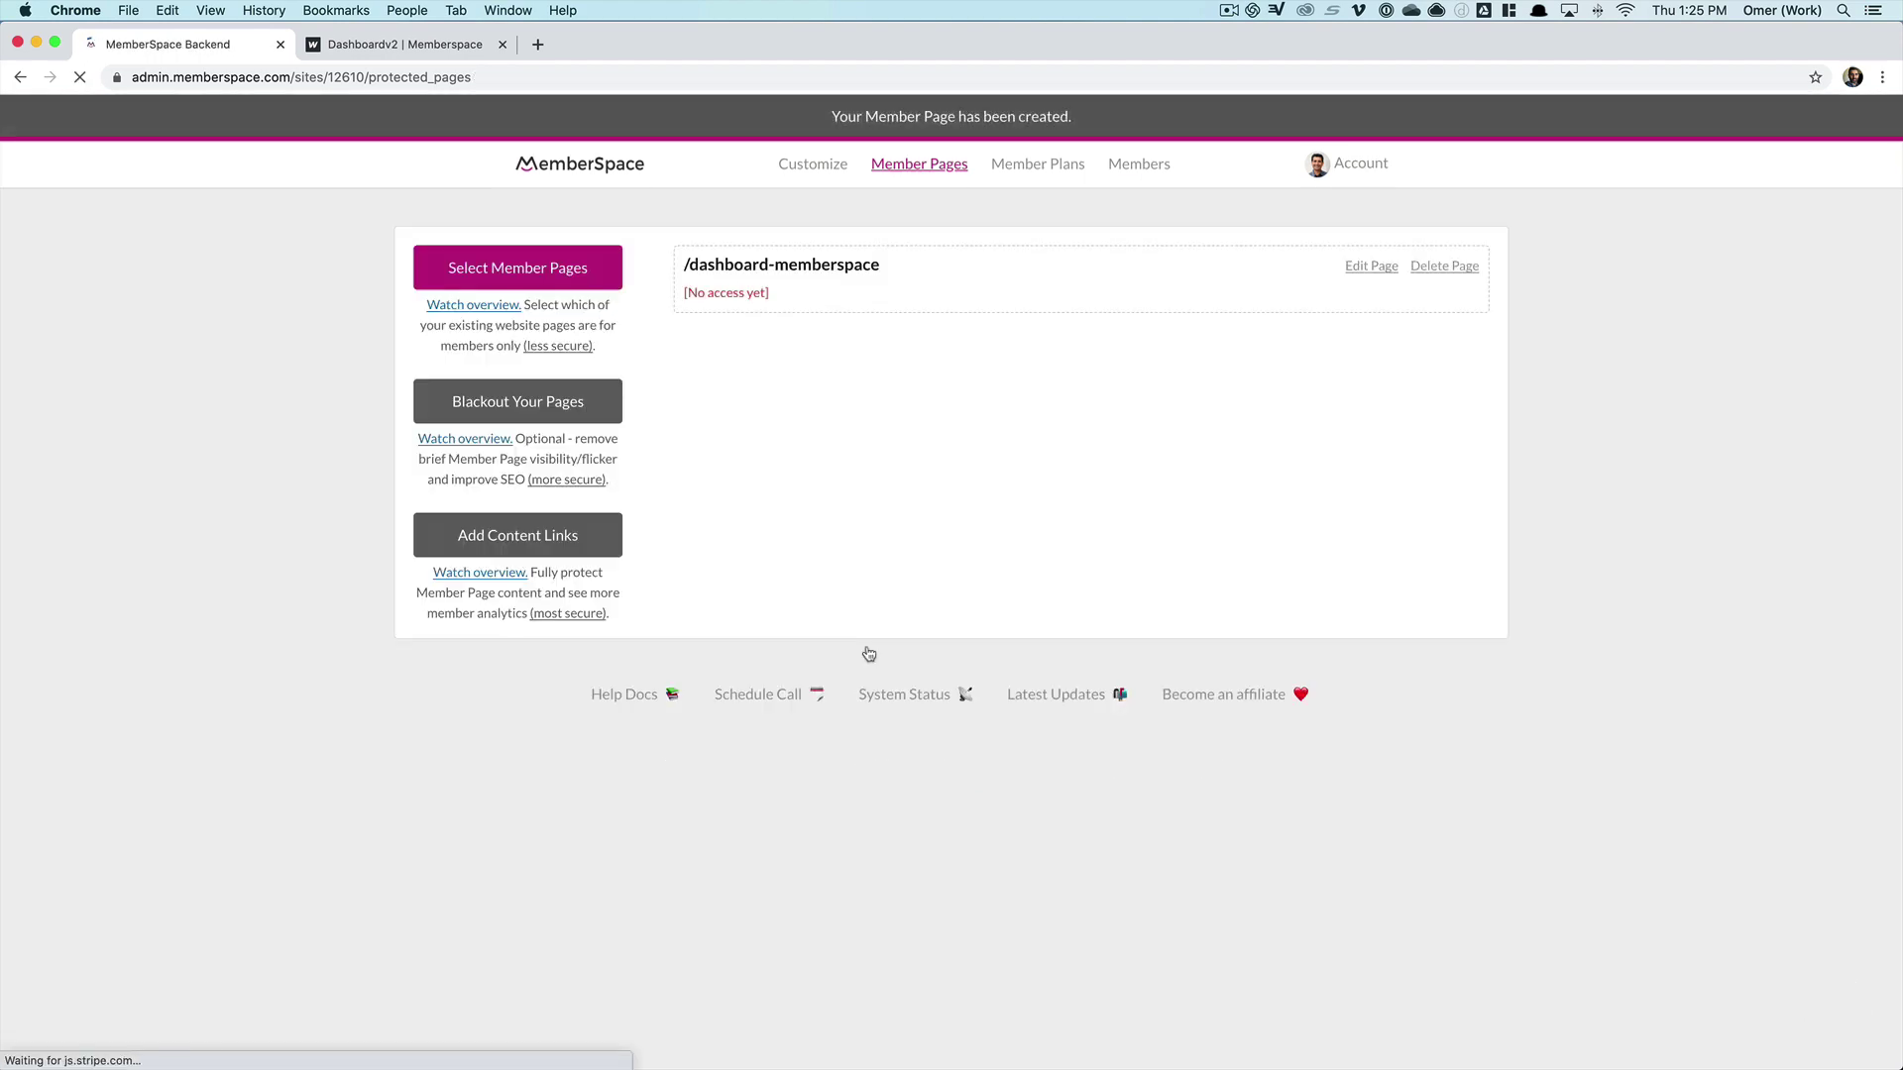
- Add /content-memberspace, copied from the live Content page address, as a member page
{"action": "left_click", "coordinate": [443, 52]}
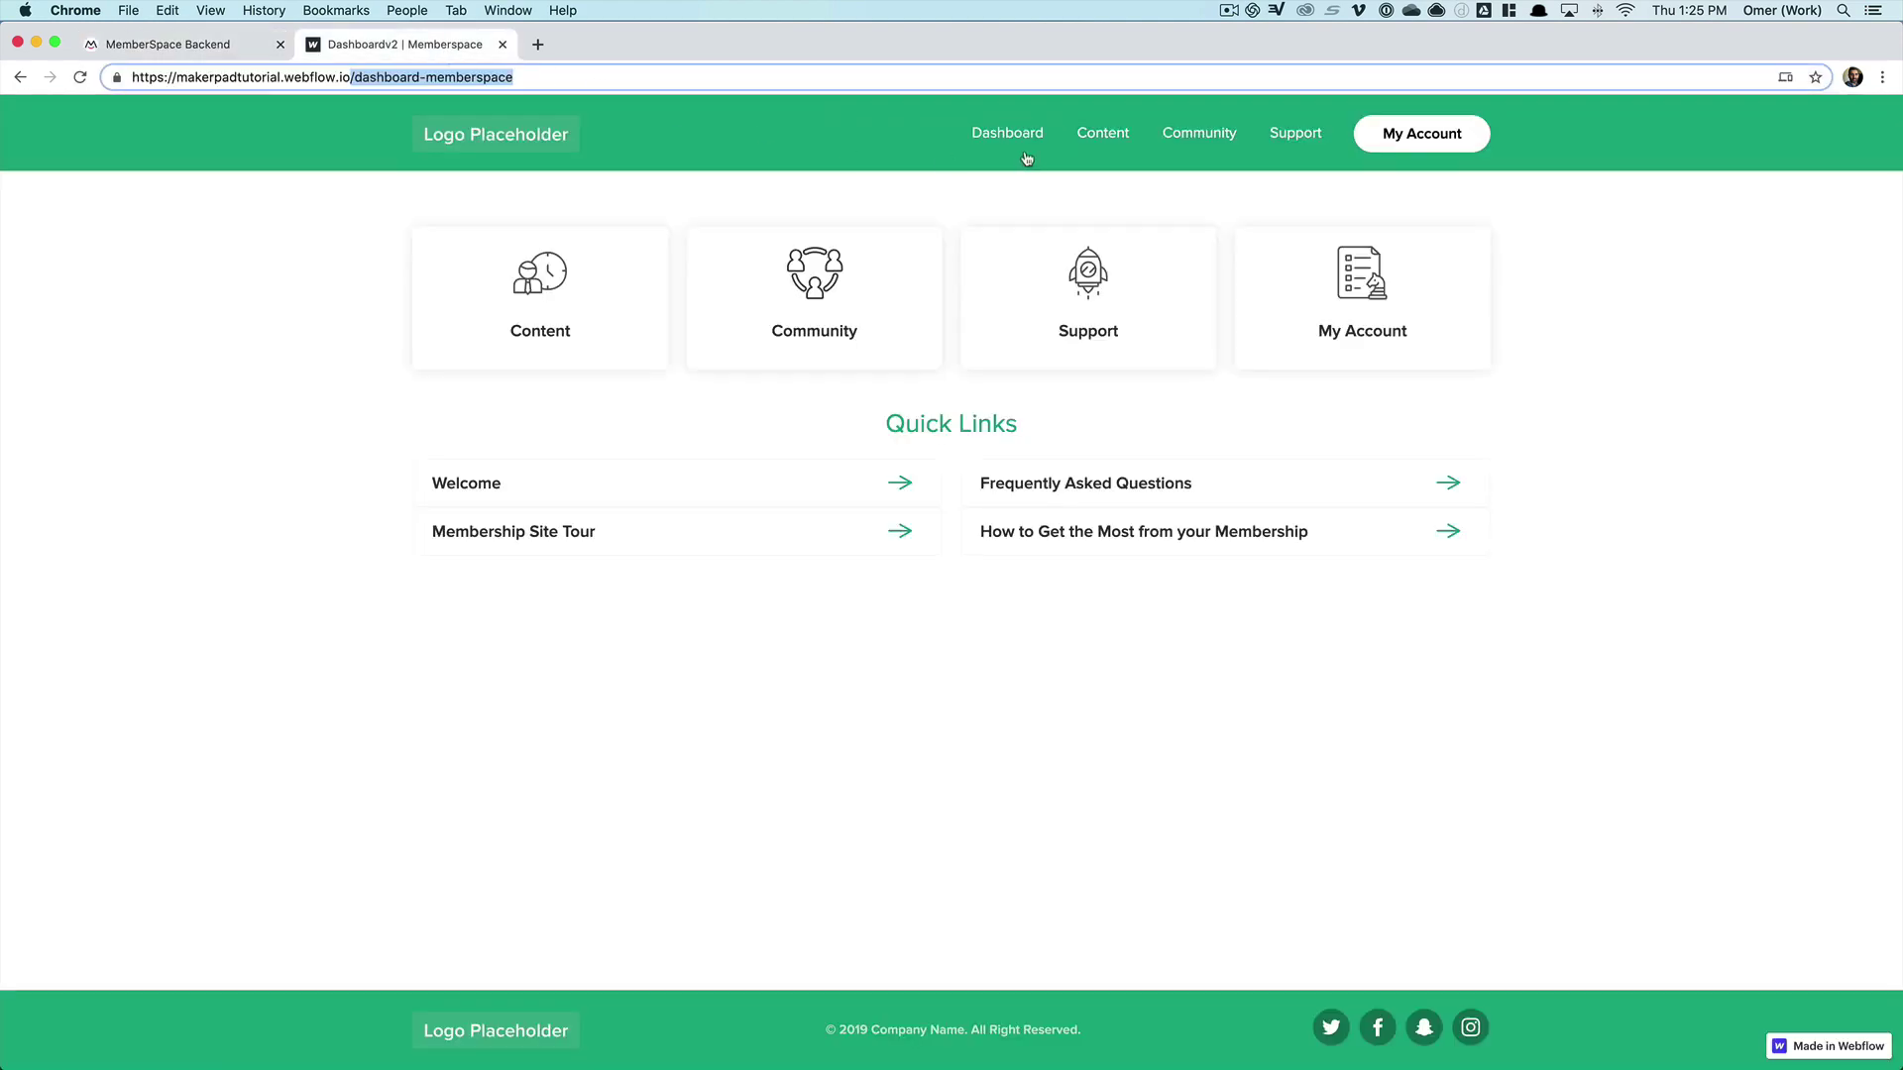
{"action": "left_click", "coordinate": [1106, 136]}
{"action": "left_click_drag", "start_coordinate": [451, 77], "coordinate": [305, 79]}
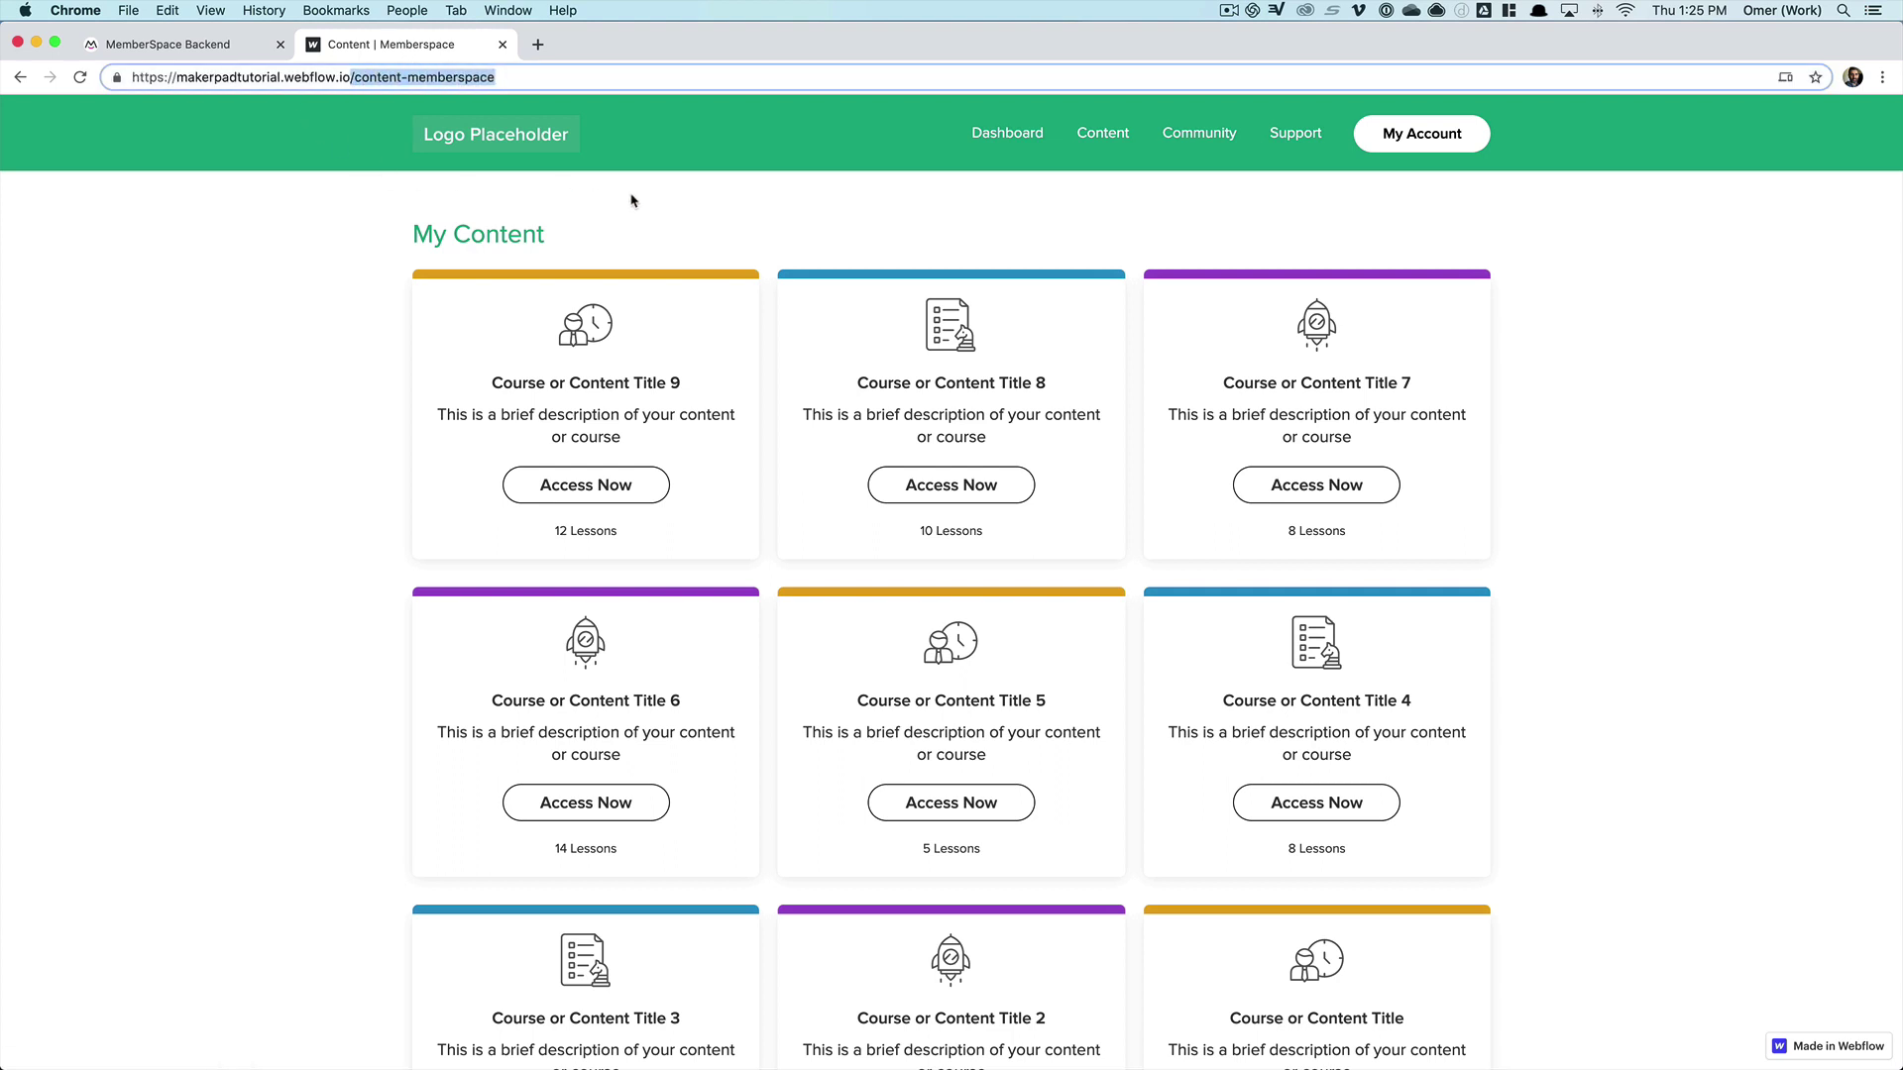
{"action": "key", "text": "super+c"}
{"action": "key", "text": "ctrl+shift+Tab"}
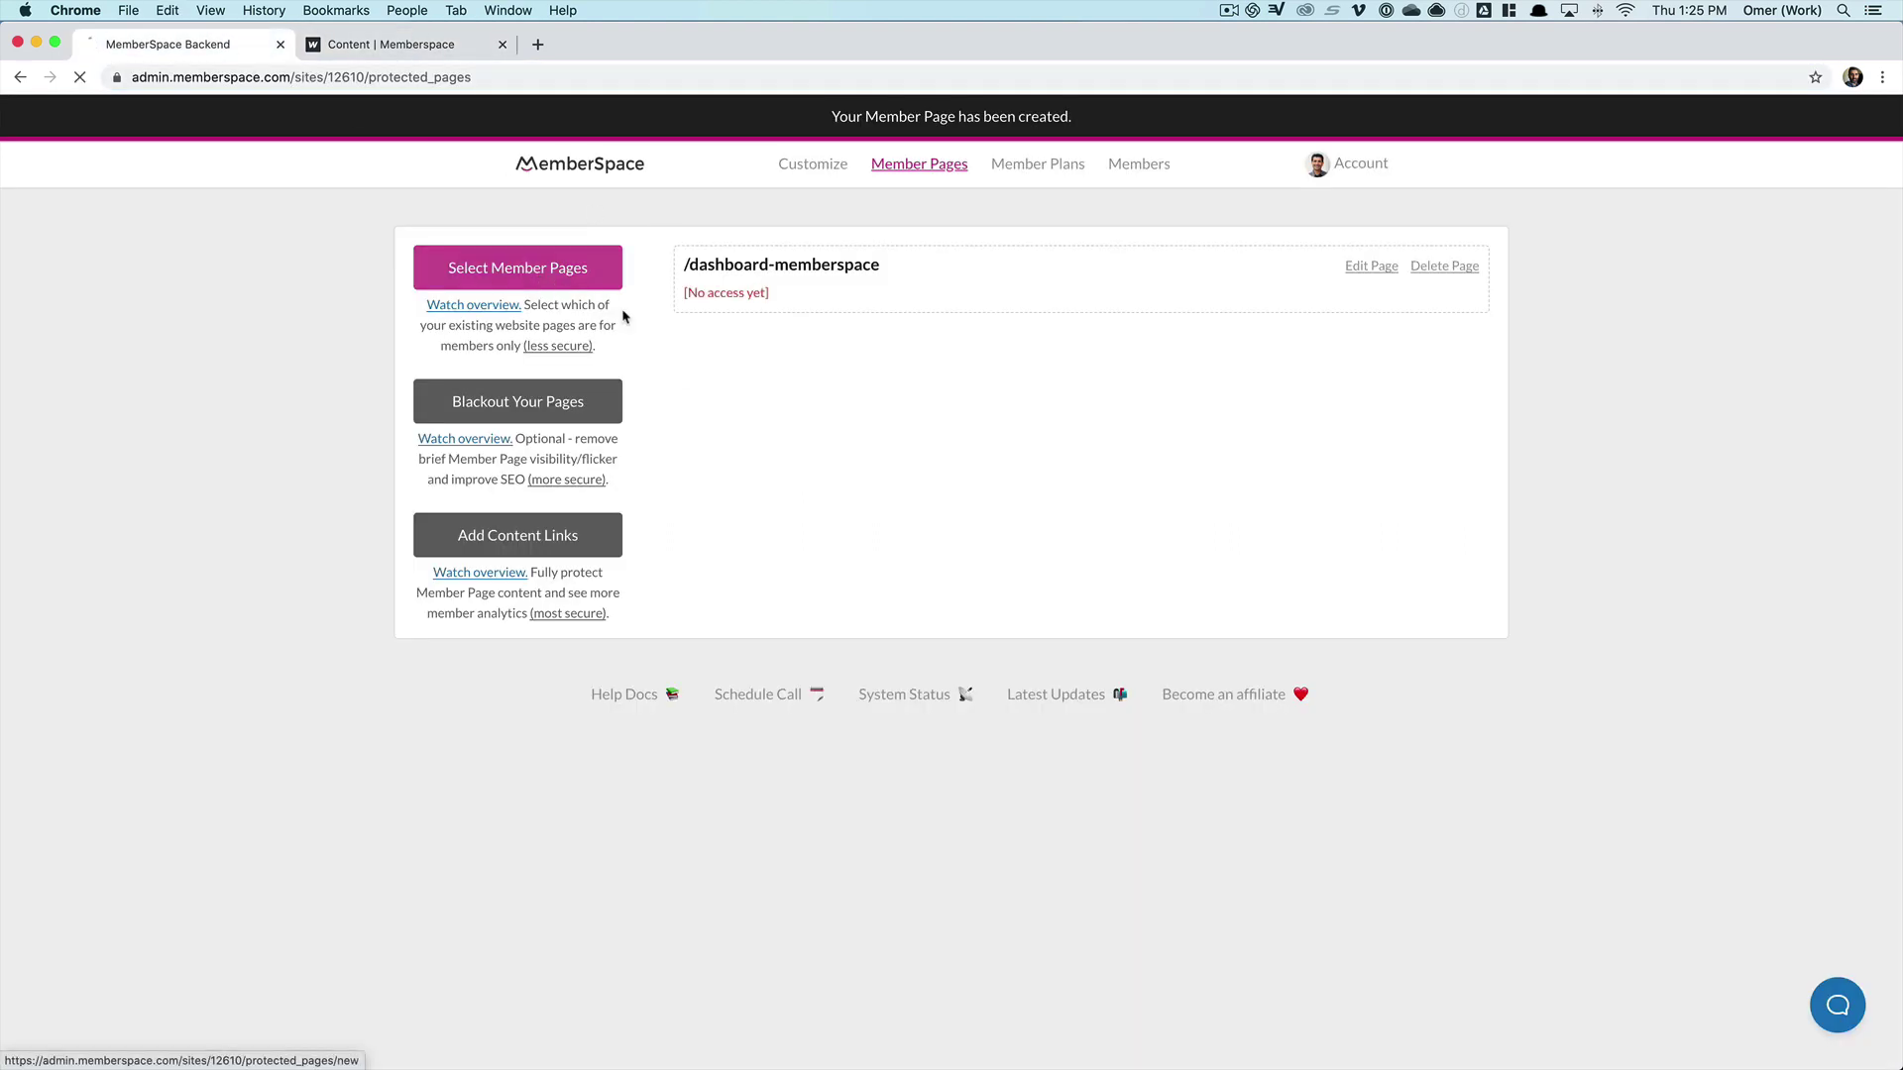
{"action": "left_click", "coordinate": [545, 283]}
{"action": "left_click", "coordinate": [785, 308]}
{"action": "key", "text": "super+v"}
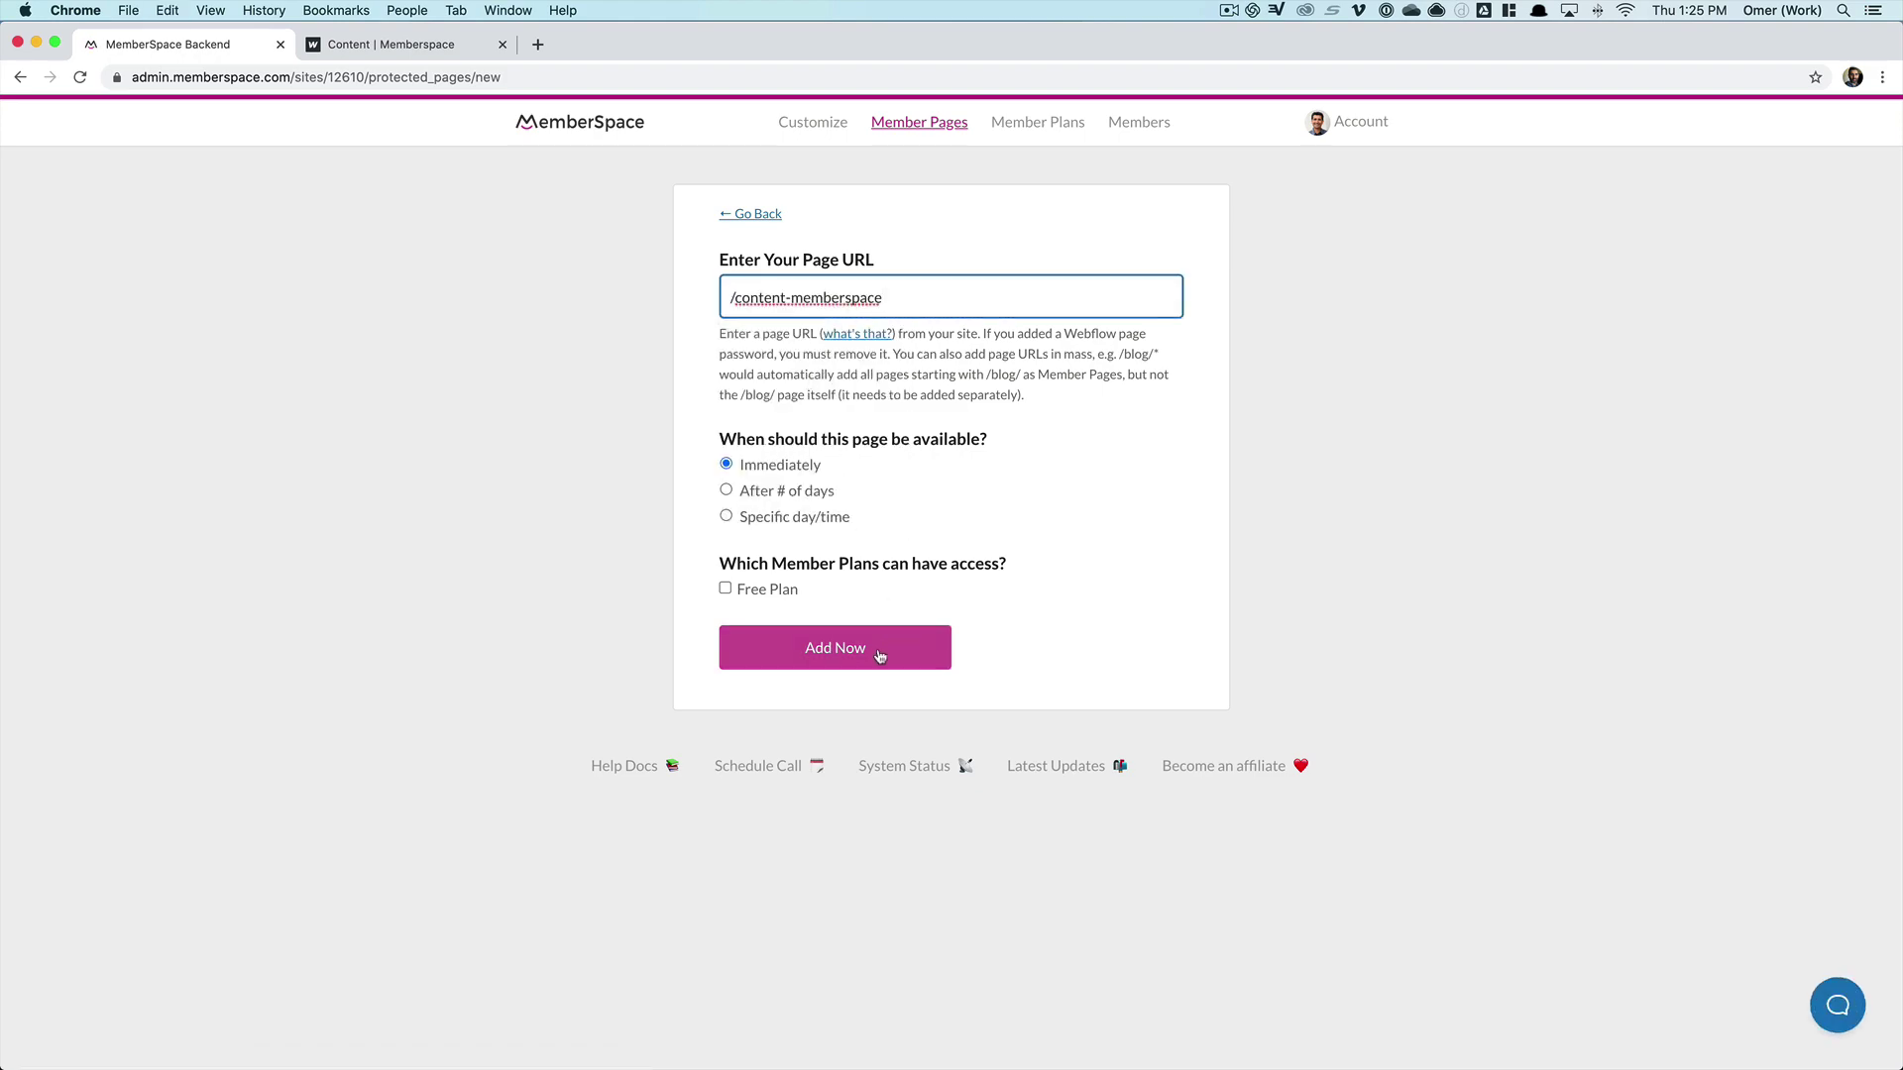
{"action": "left_click", "coordinate": [879, 654]}
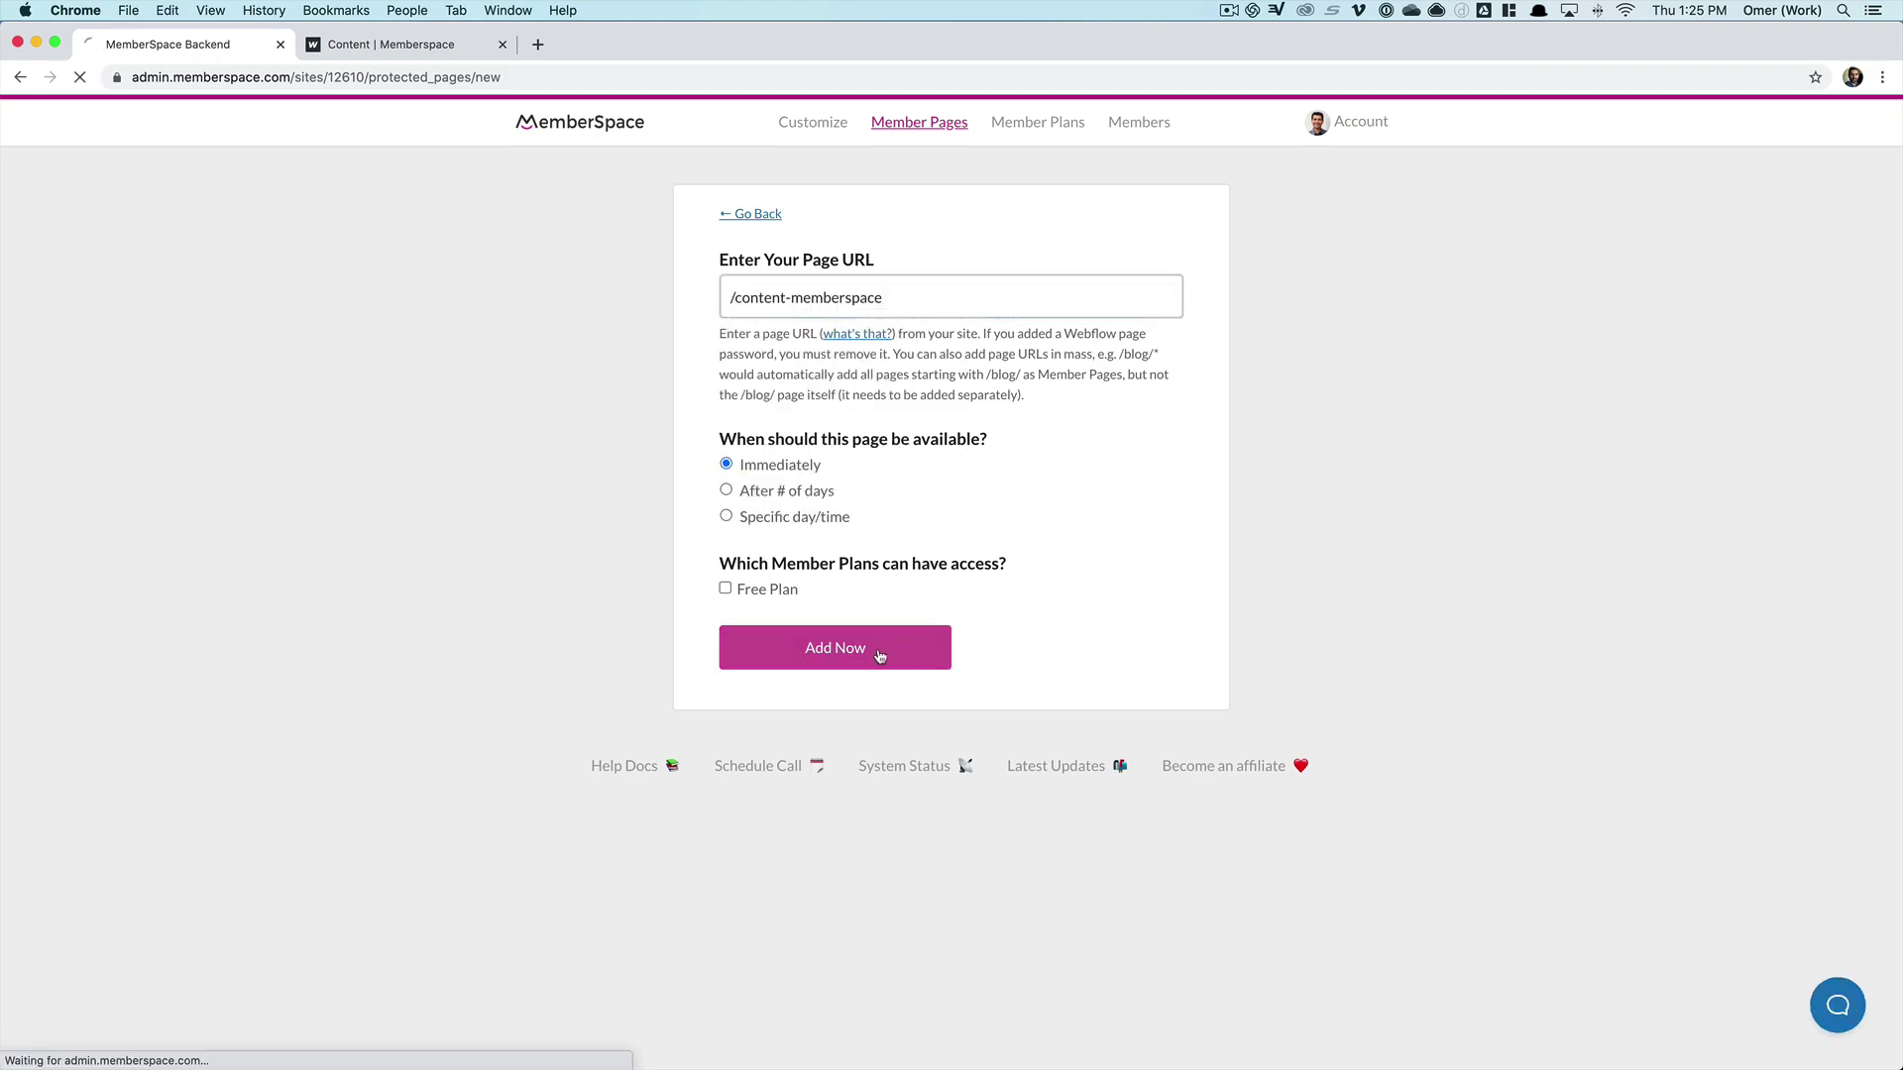
- Add /courses/* as a member page, replacing the course slug with a wildcard
{"action": "left_click", "coordinate": [456, 43]}
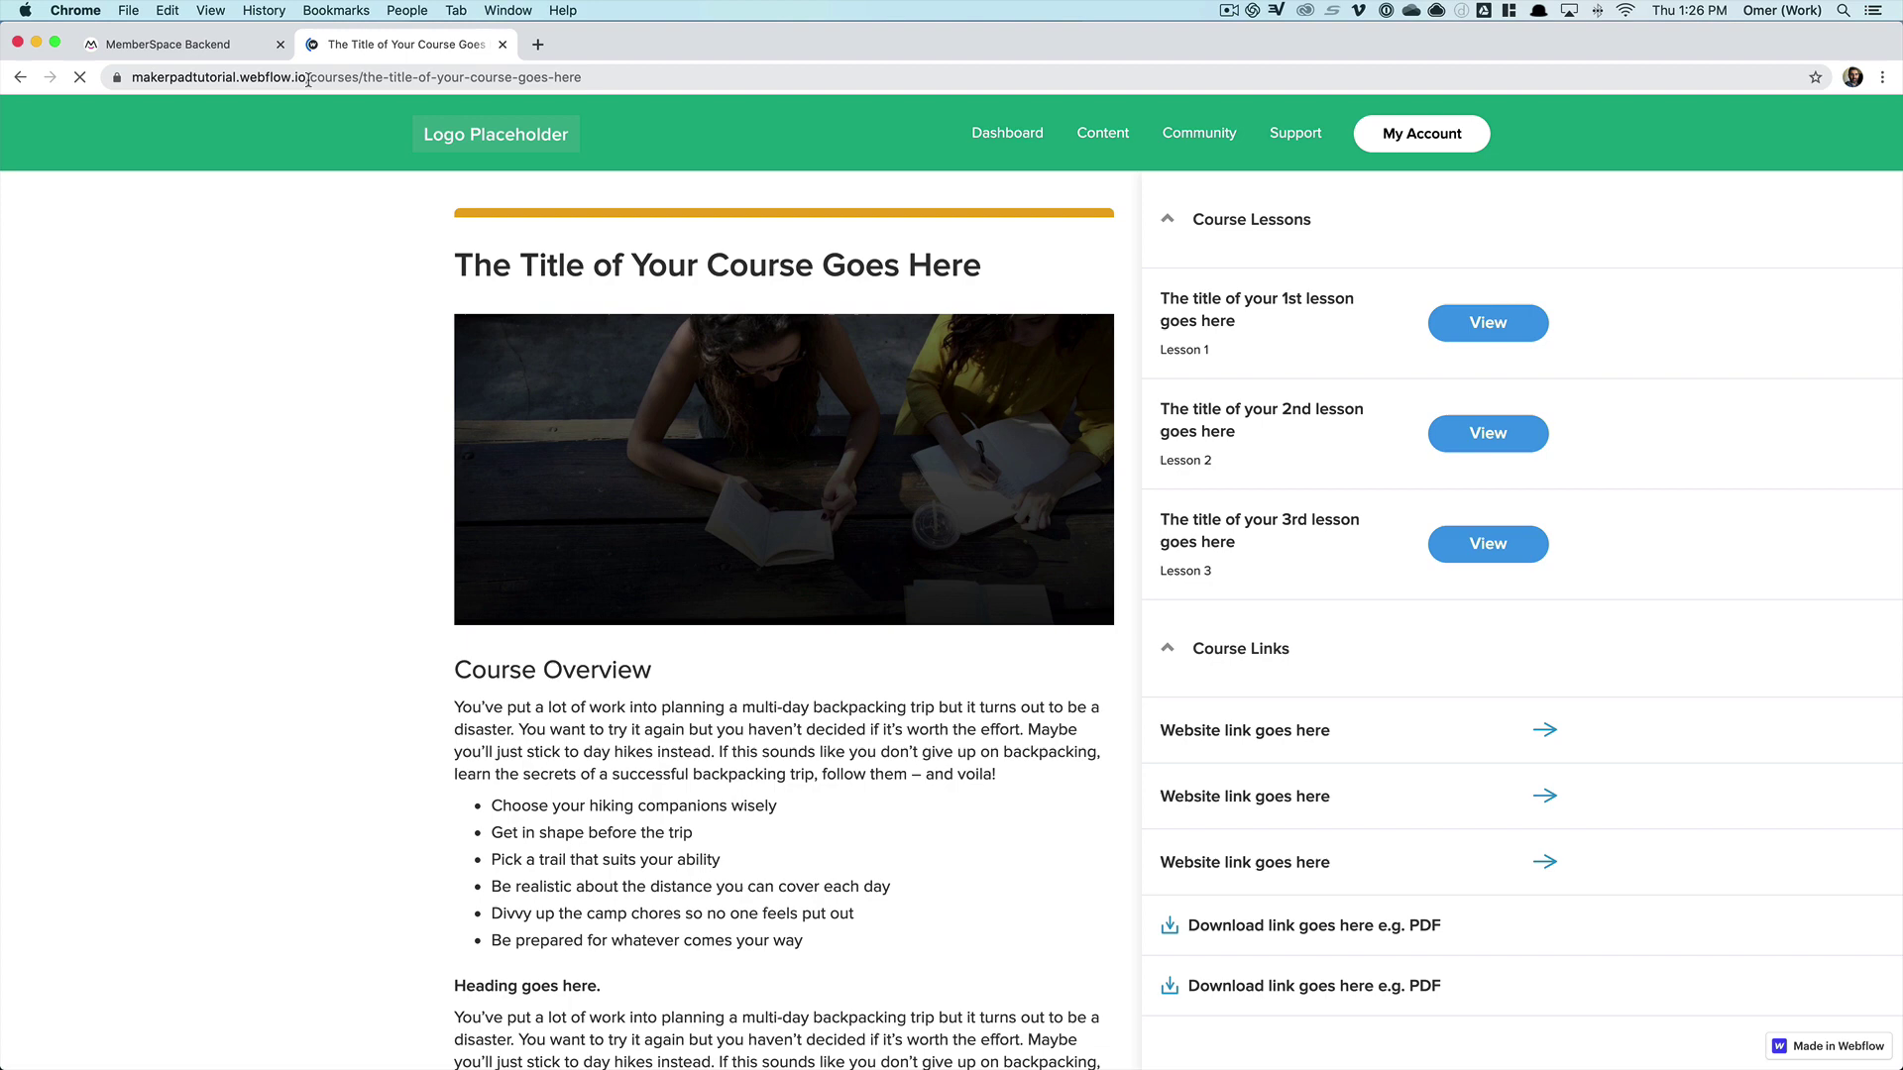
{"action": "left_click_drag", "start_coordinate": [306, 77], "coordinate": [606, 88]}
{"action": "key", "text": "super+c"}
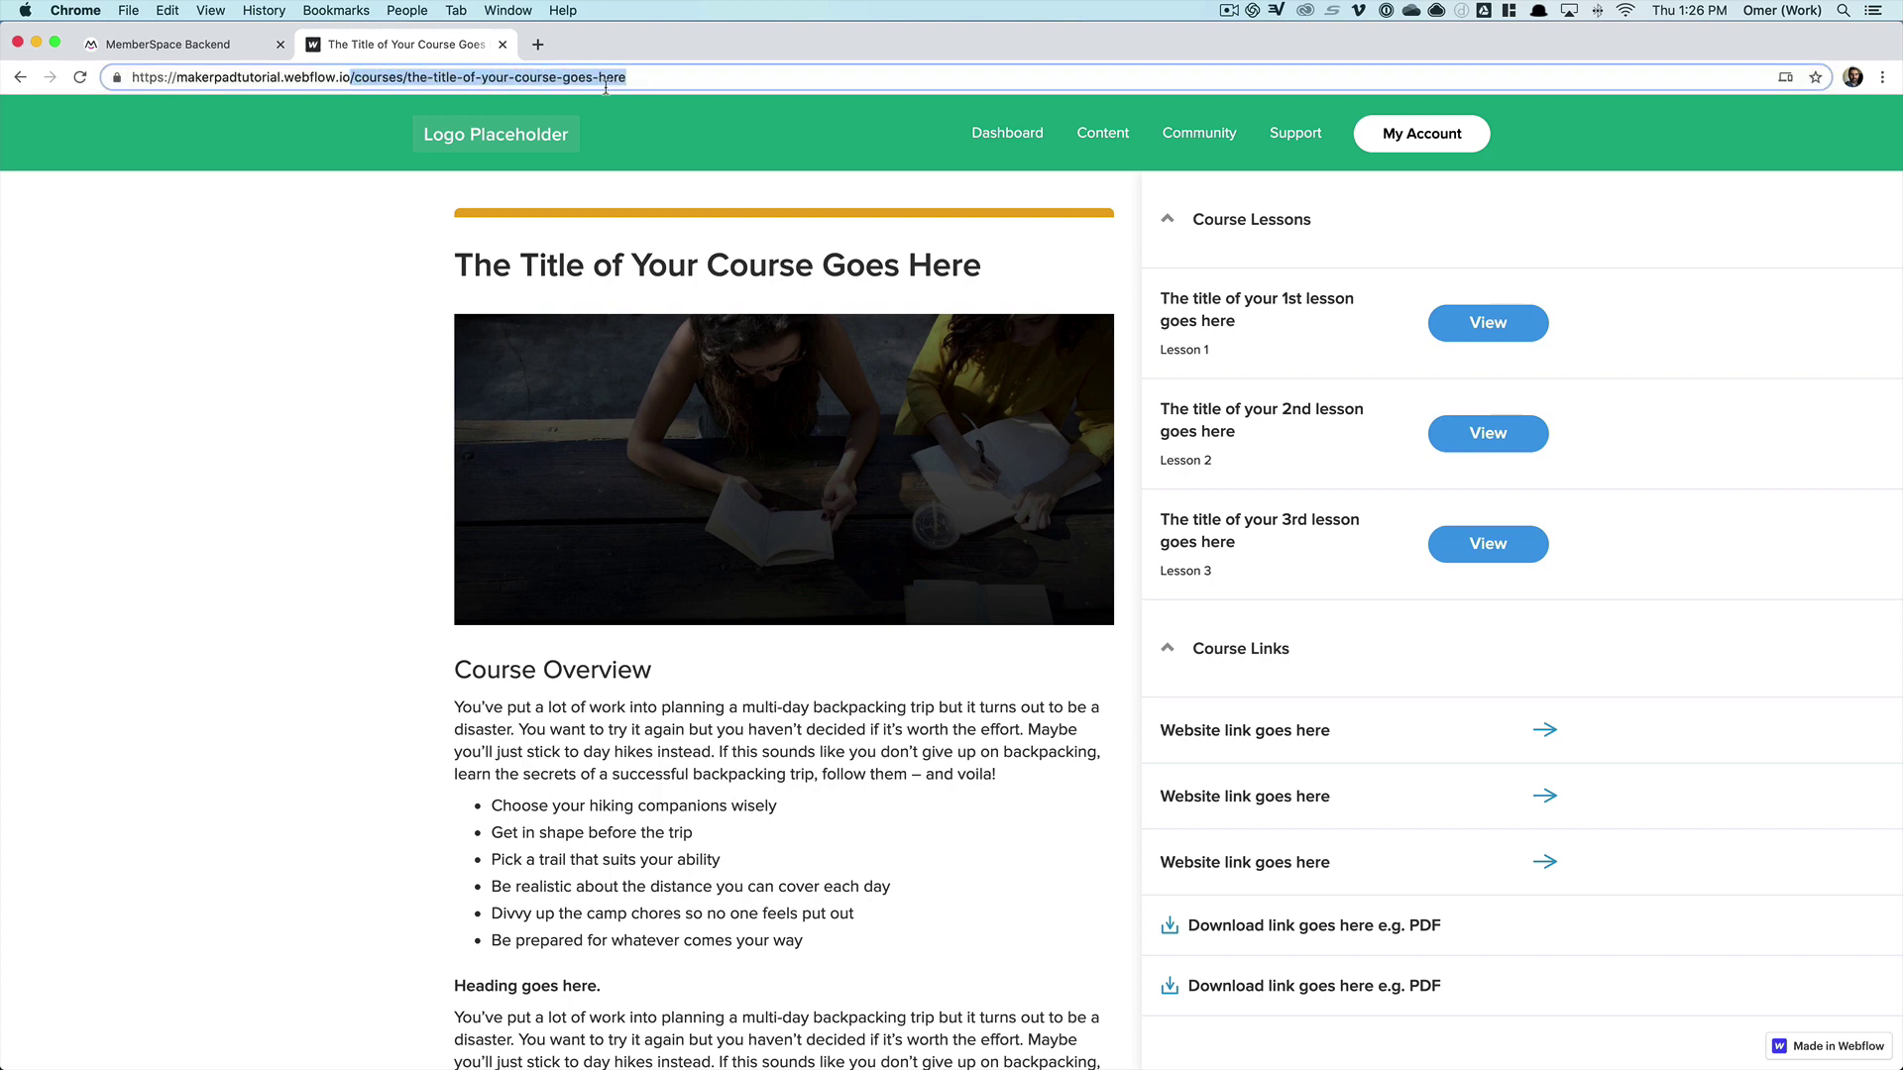
{"action": "left_click", "coordinate": [128, 44]}
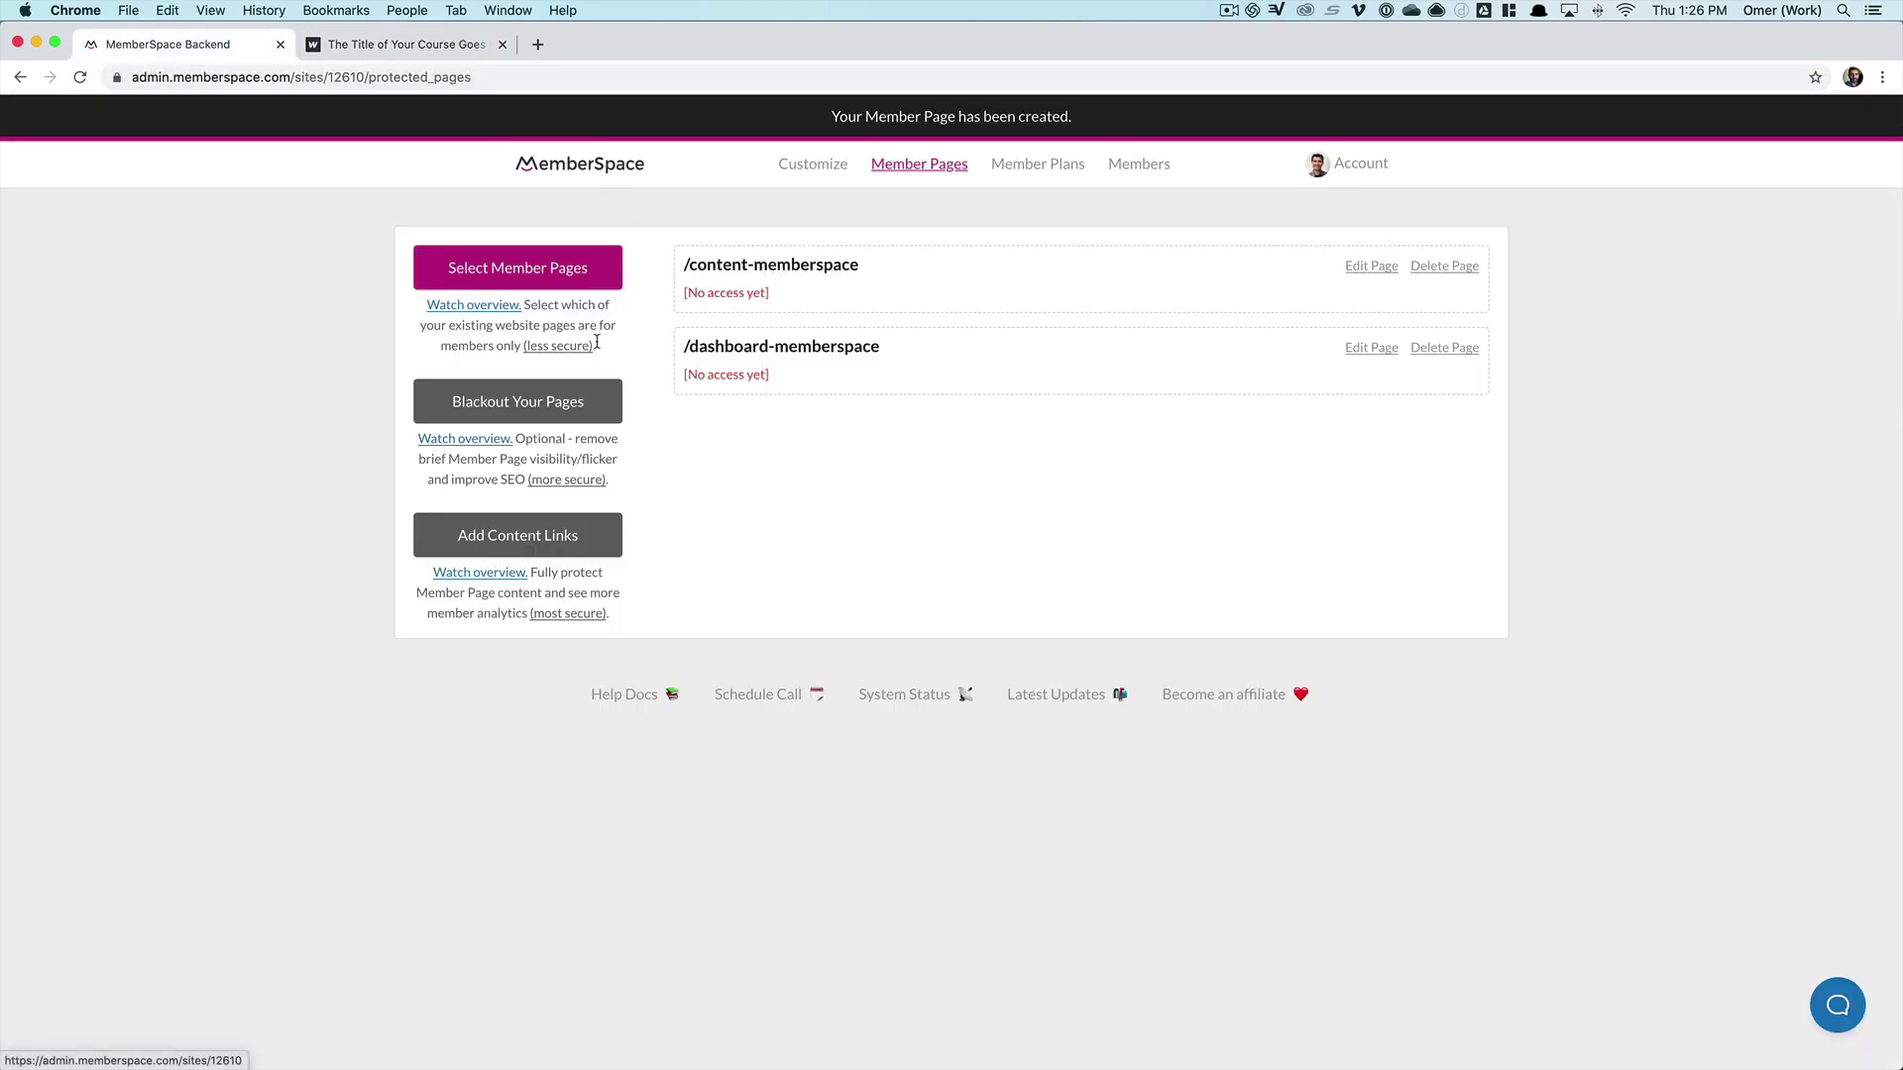
{"action": "left_click", "coordinate": [545, 280]}
{"action": "left_click", "coordinate": [781, 302]}
{"action": "key", "text": "super+v"}
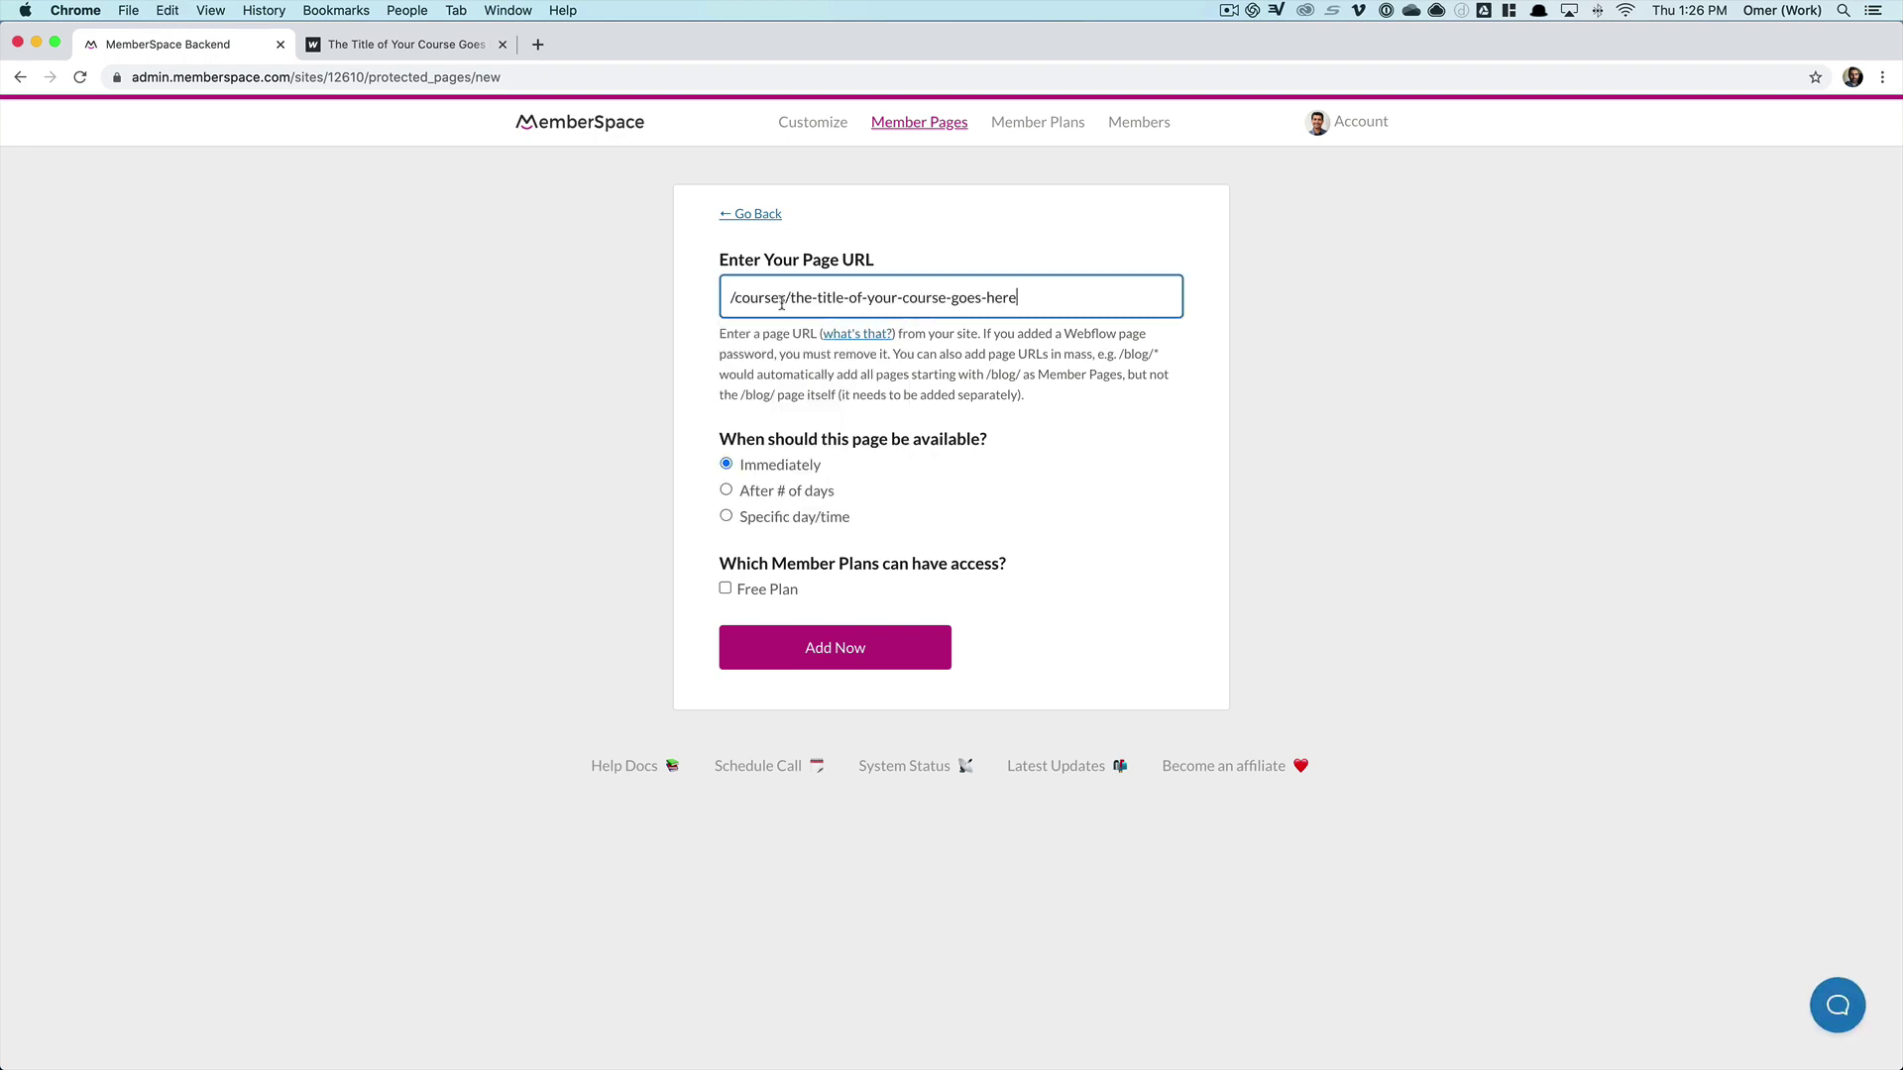
{"action": "left_click_drag", "start_coordinate": [1028, 299], "coordinate": [795, 299]}
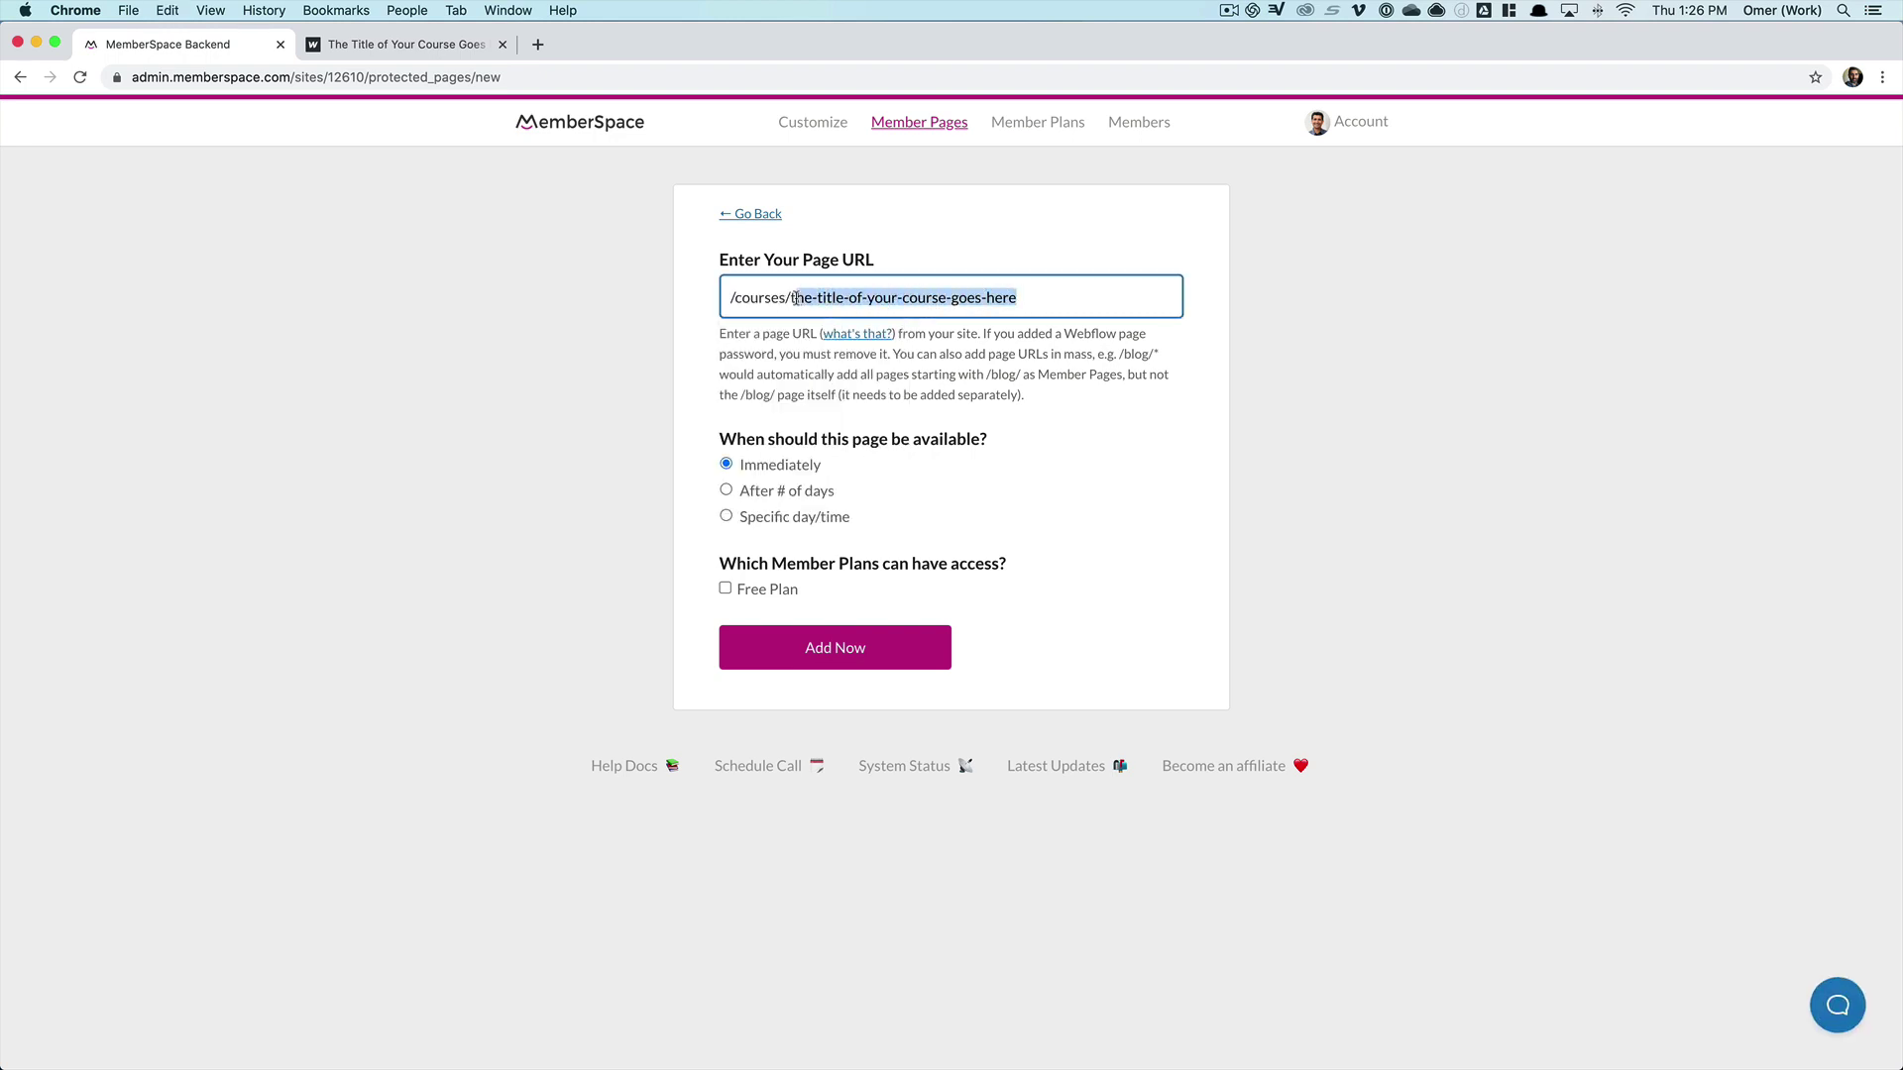
{"action": "type", "text": "*"}
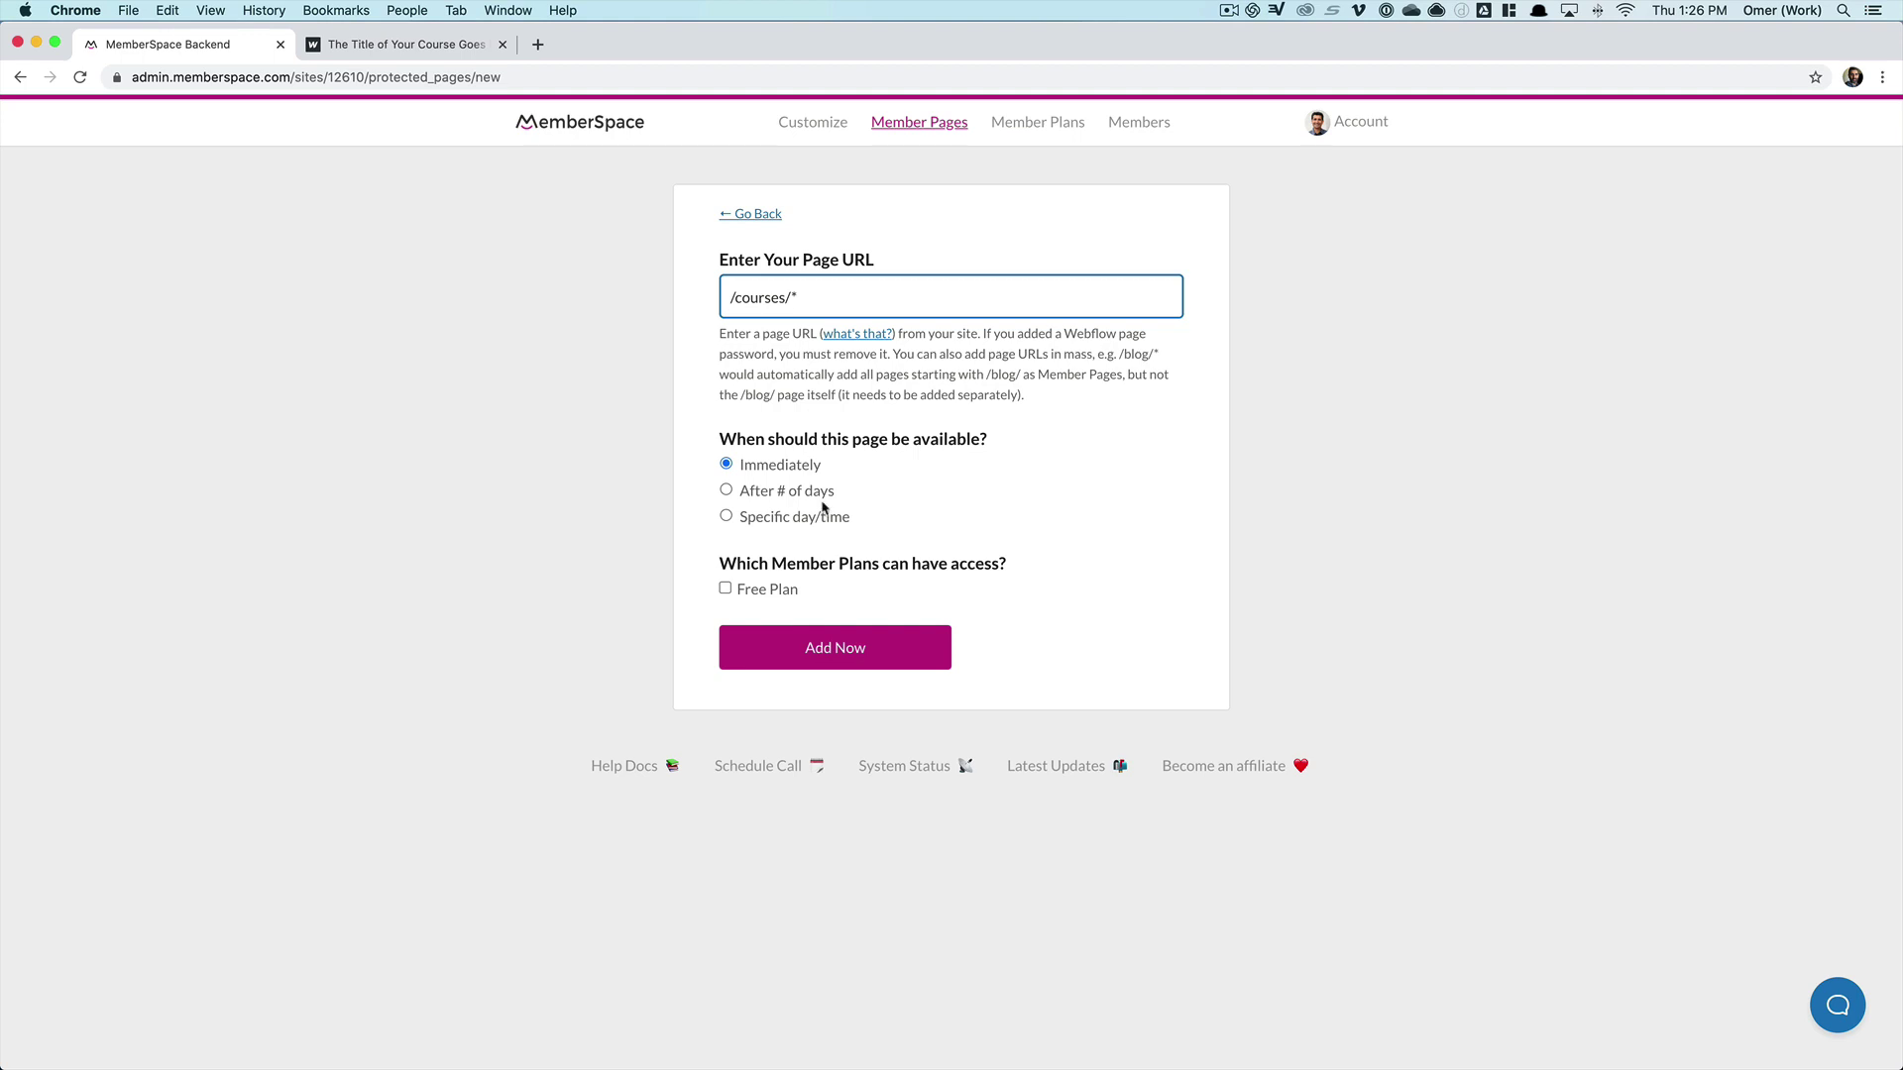
{"action": "left_click_drag", "start_coordinate": [808, 298], "coordinate": [692, 294]}
{"action": "left_click", "coordinate": [829, 646]}
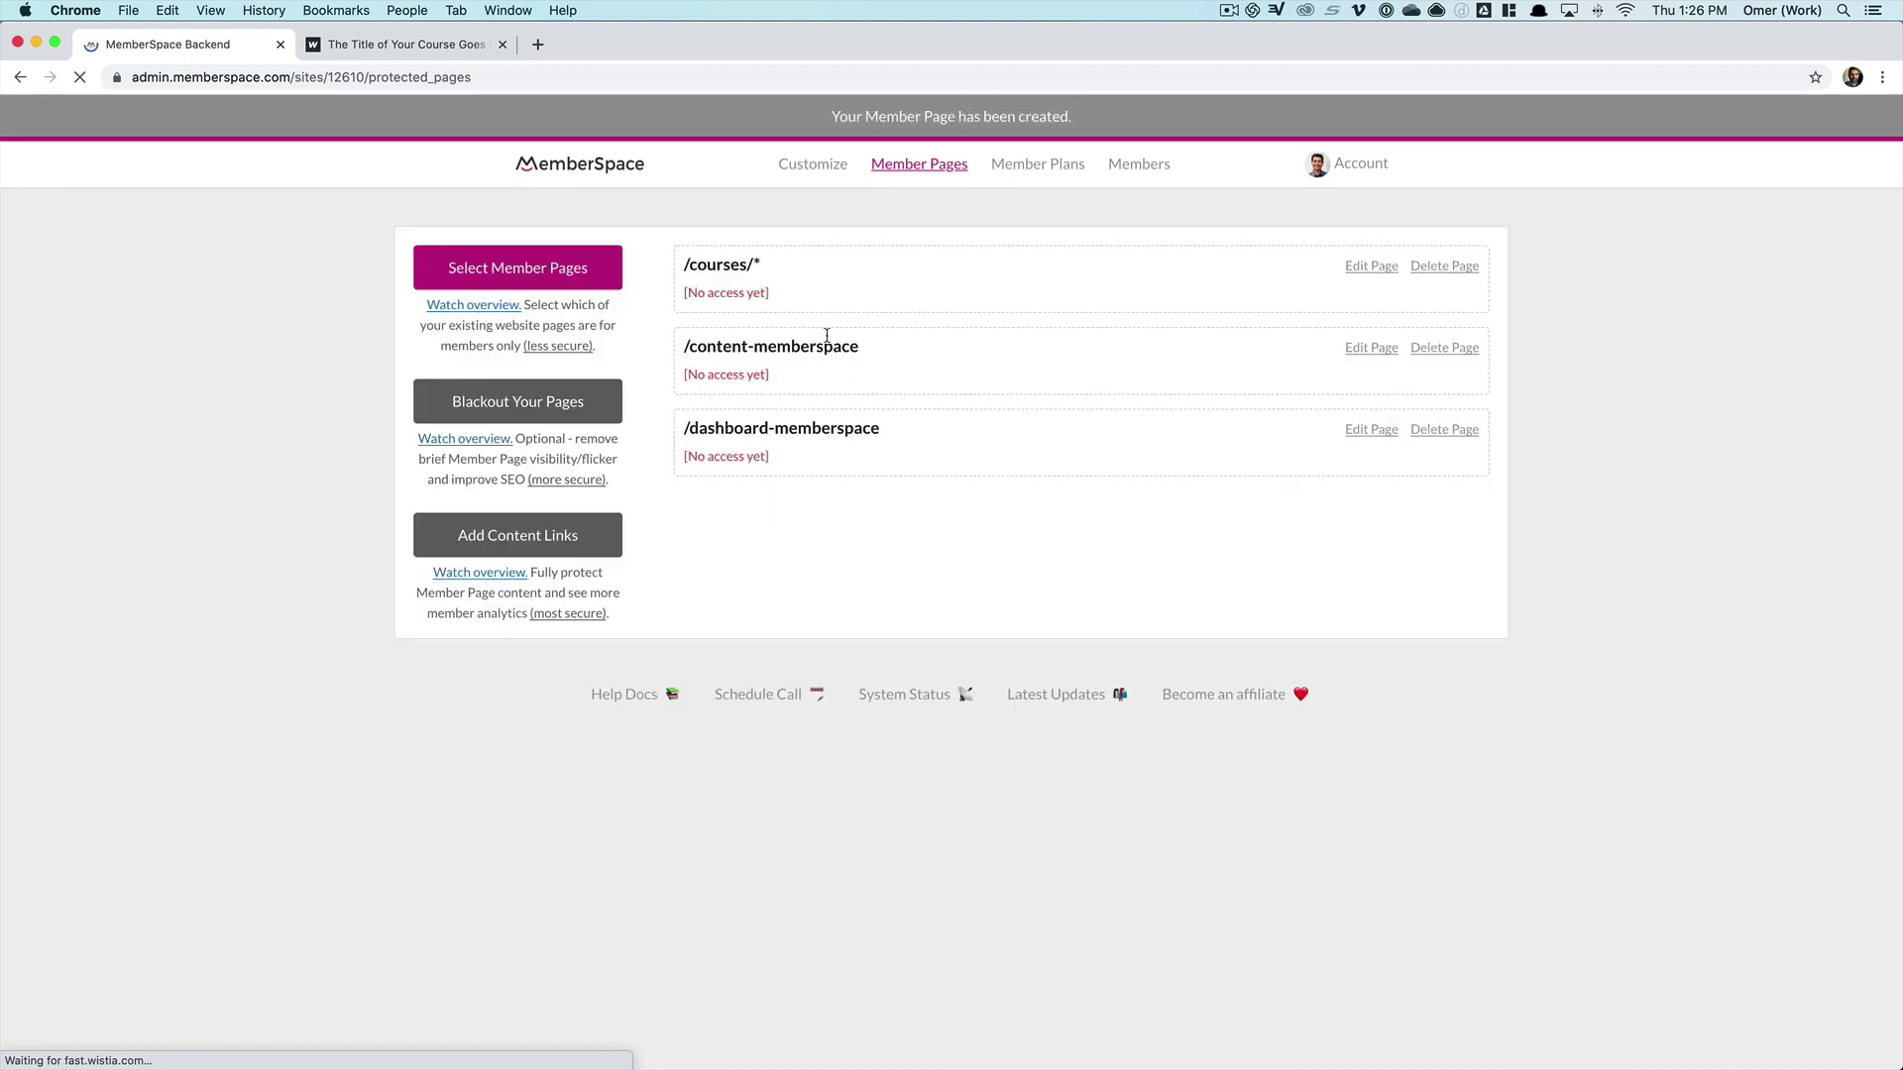
- Add /lessons/* as a member page by changing courses to lessons in the path
{"action": "key", "text": "super+bracketleft"}
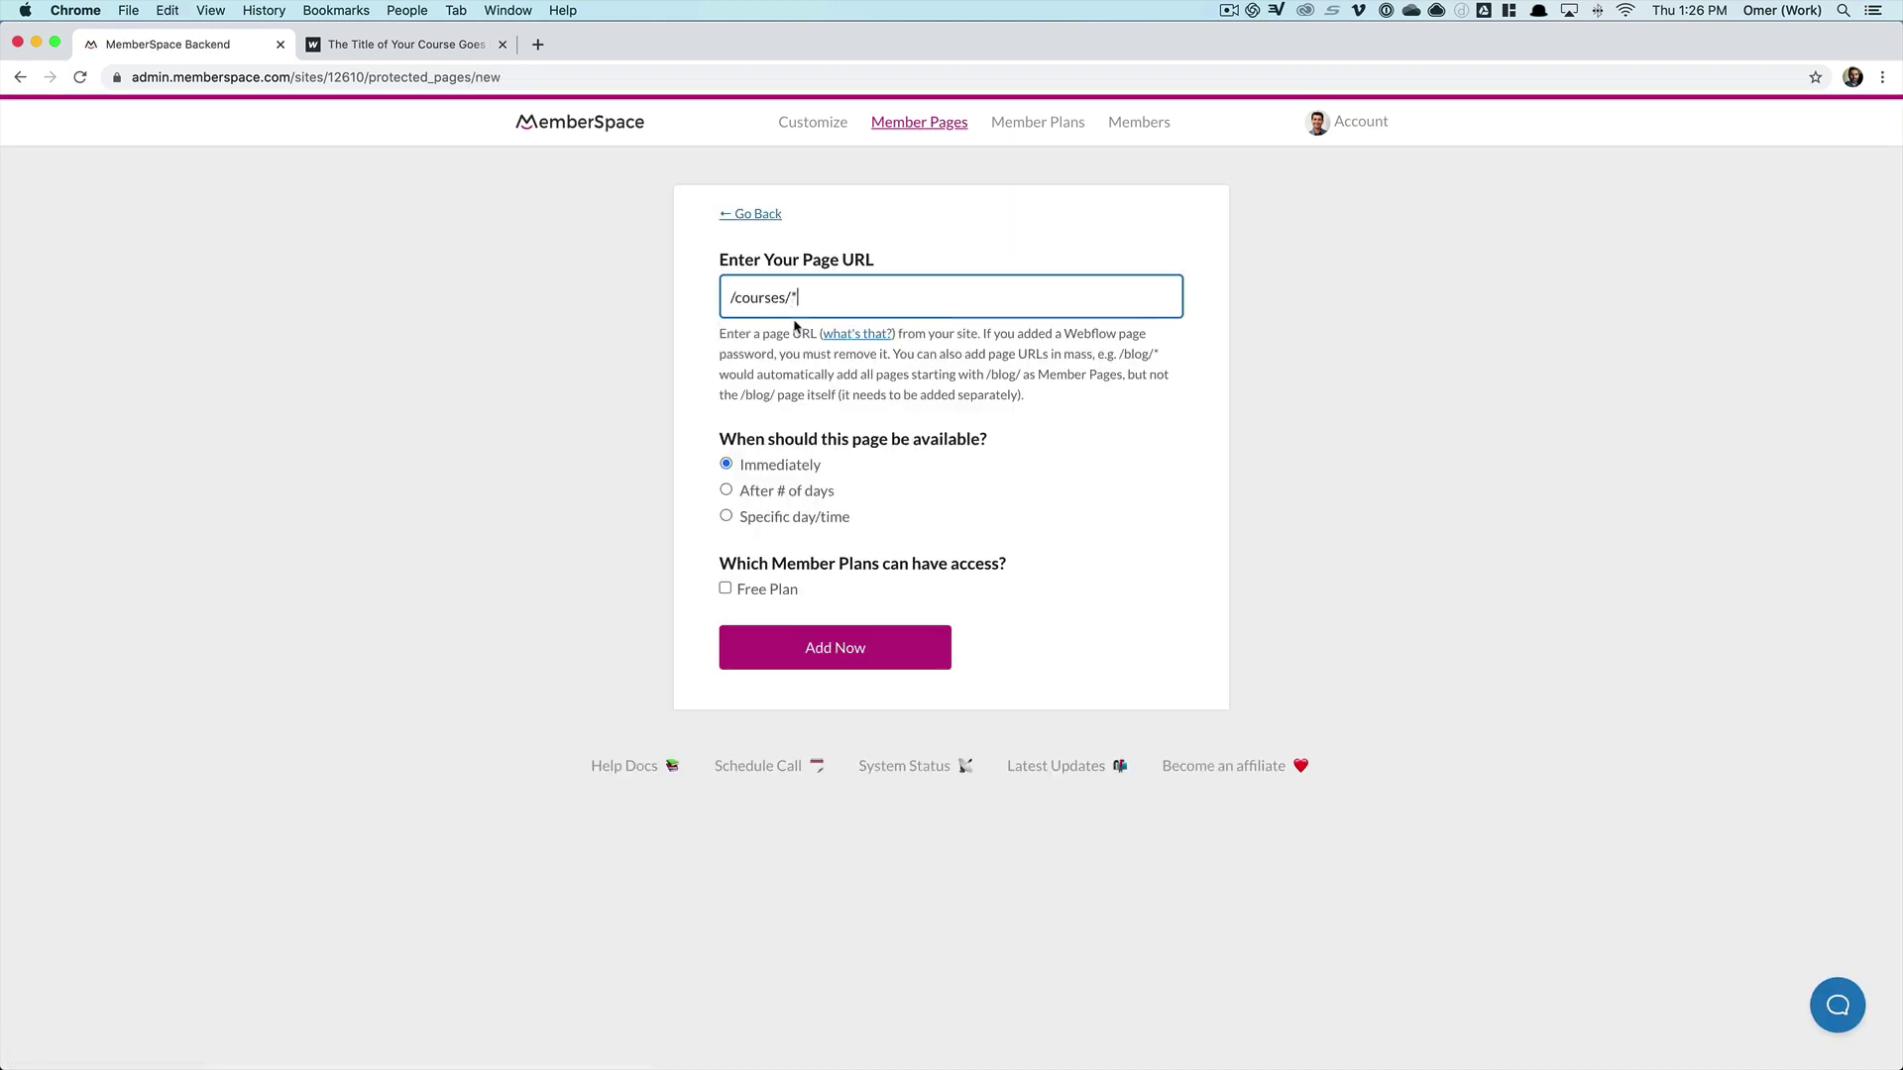
{"action": "double_click", "coordinate": [765, 298]}
{"action": "type", "text": "lesson"}
{"action": "left_click", "coordinate": [848, 654]}
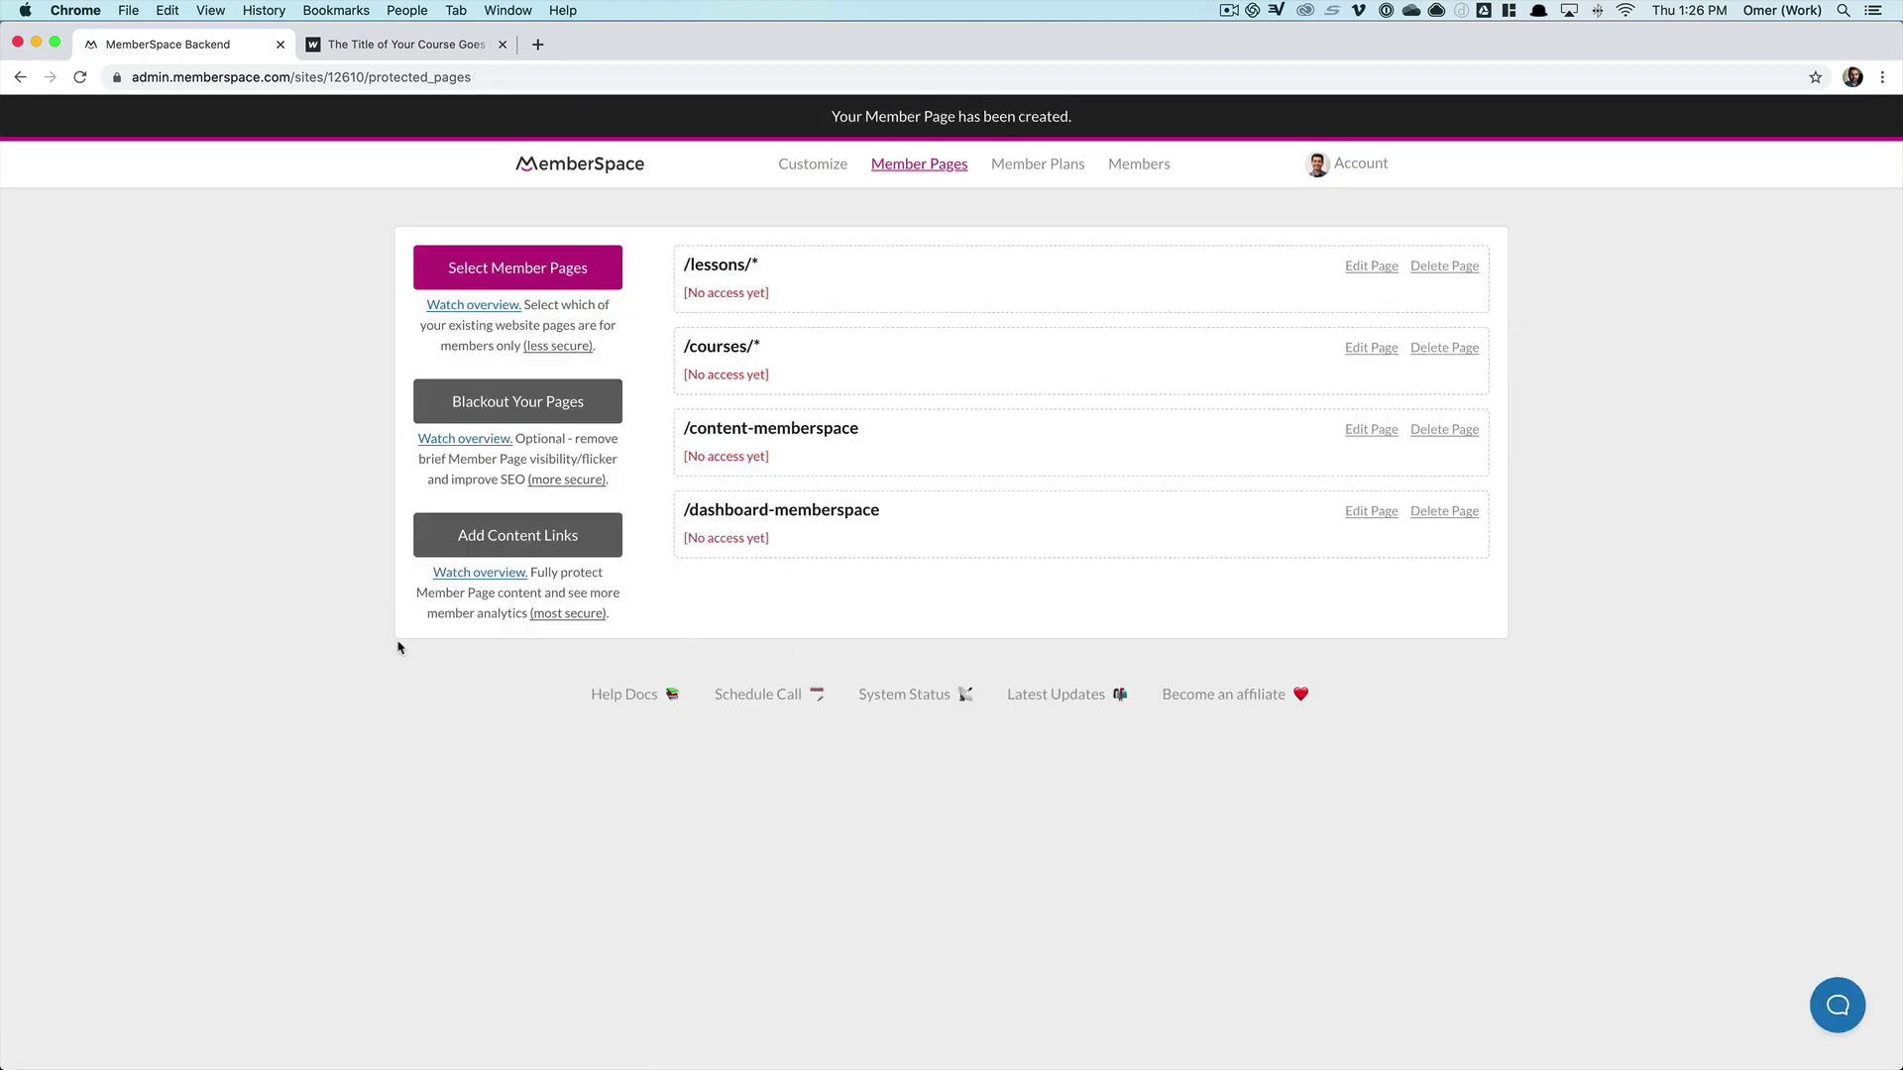
- Reload the live home page and try Dashboard, confirming the sign-in popup blocks it
{"action": "left_click", "coordinate": [352, 48]}
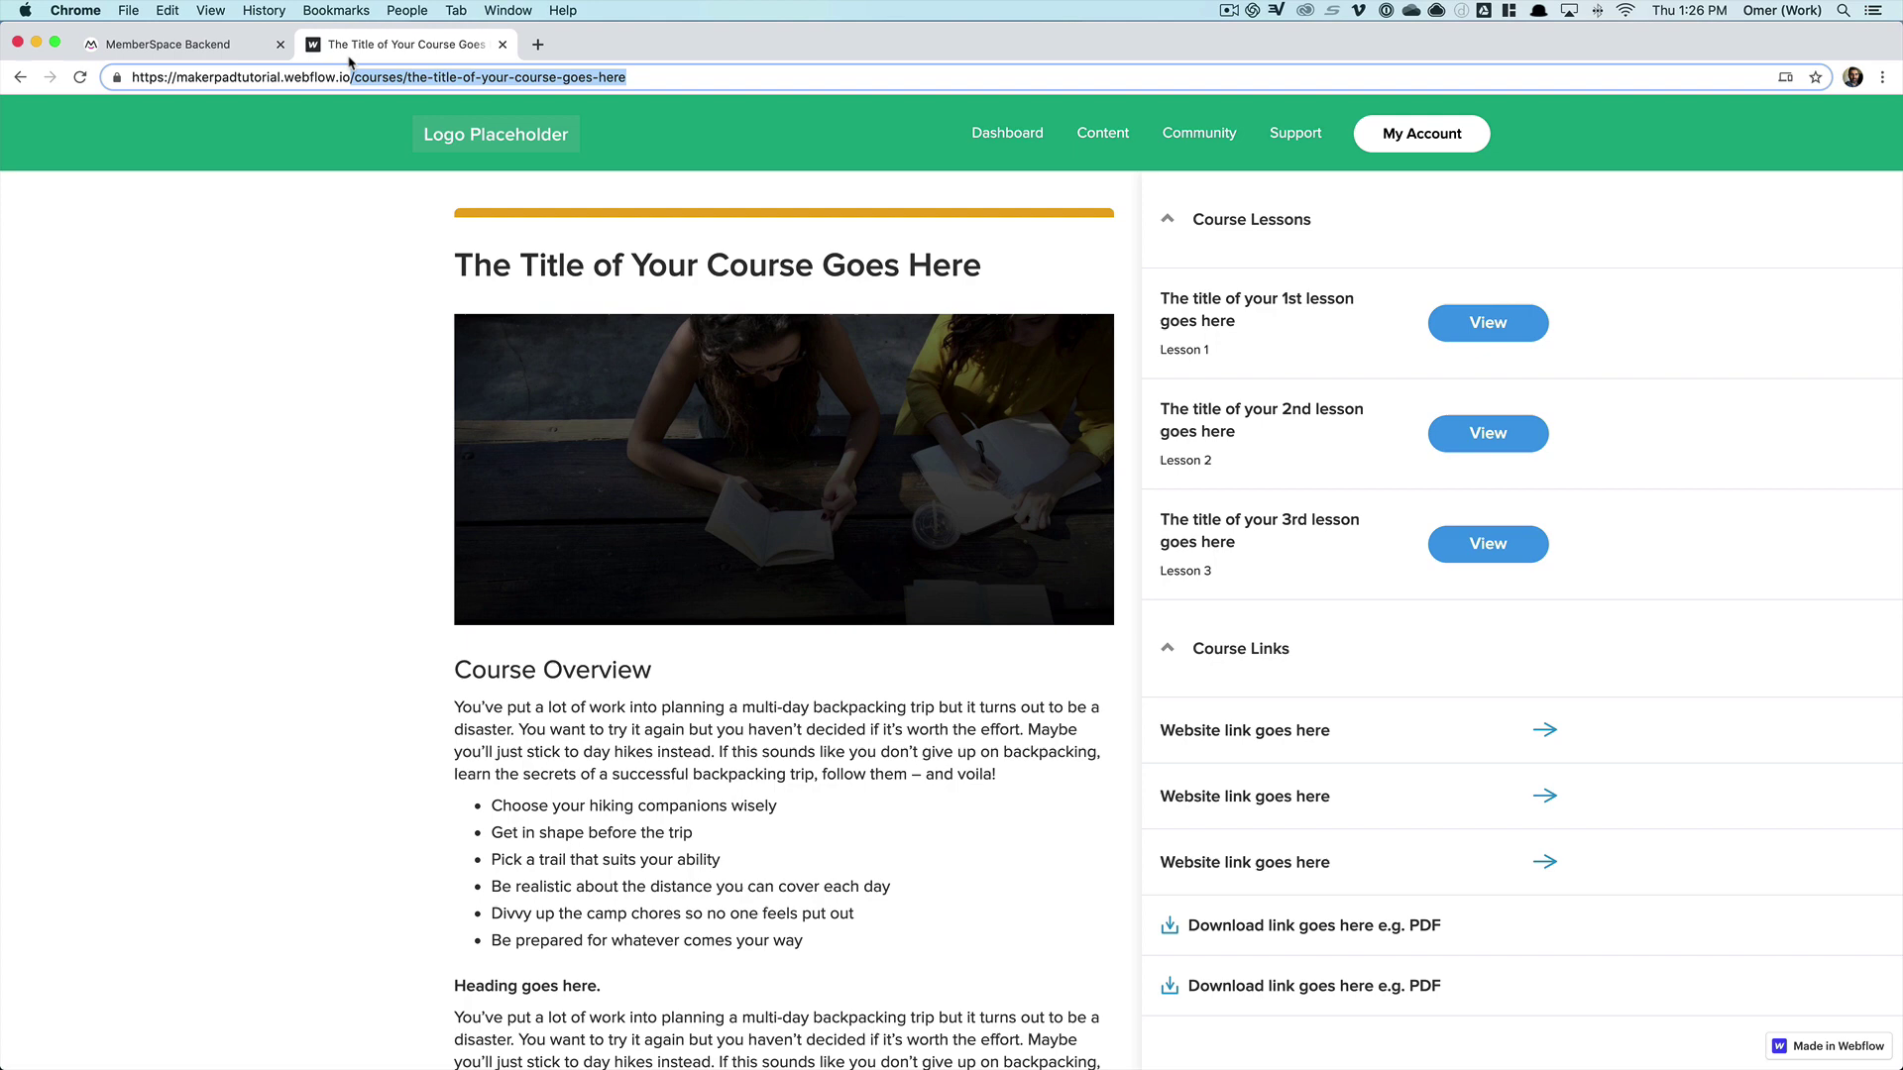
{"action": "left_click", "coordinate": [478, 151]}
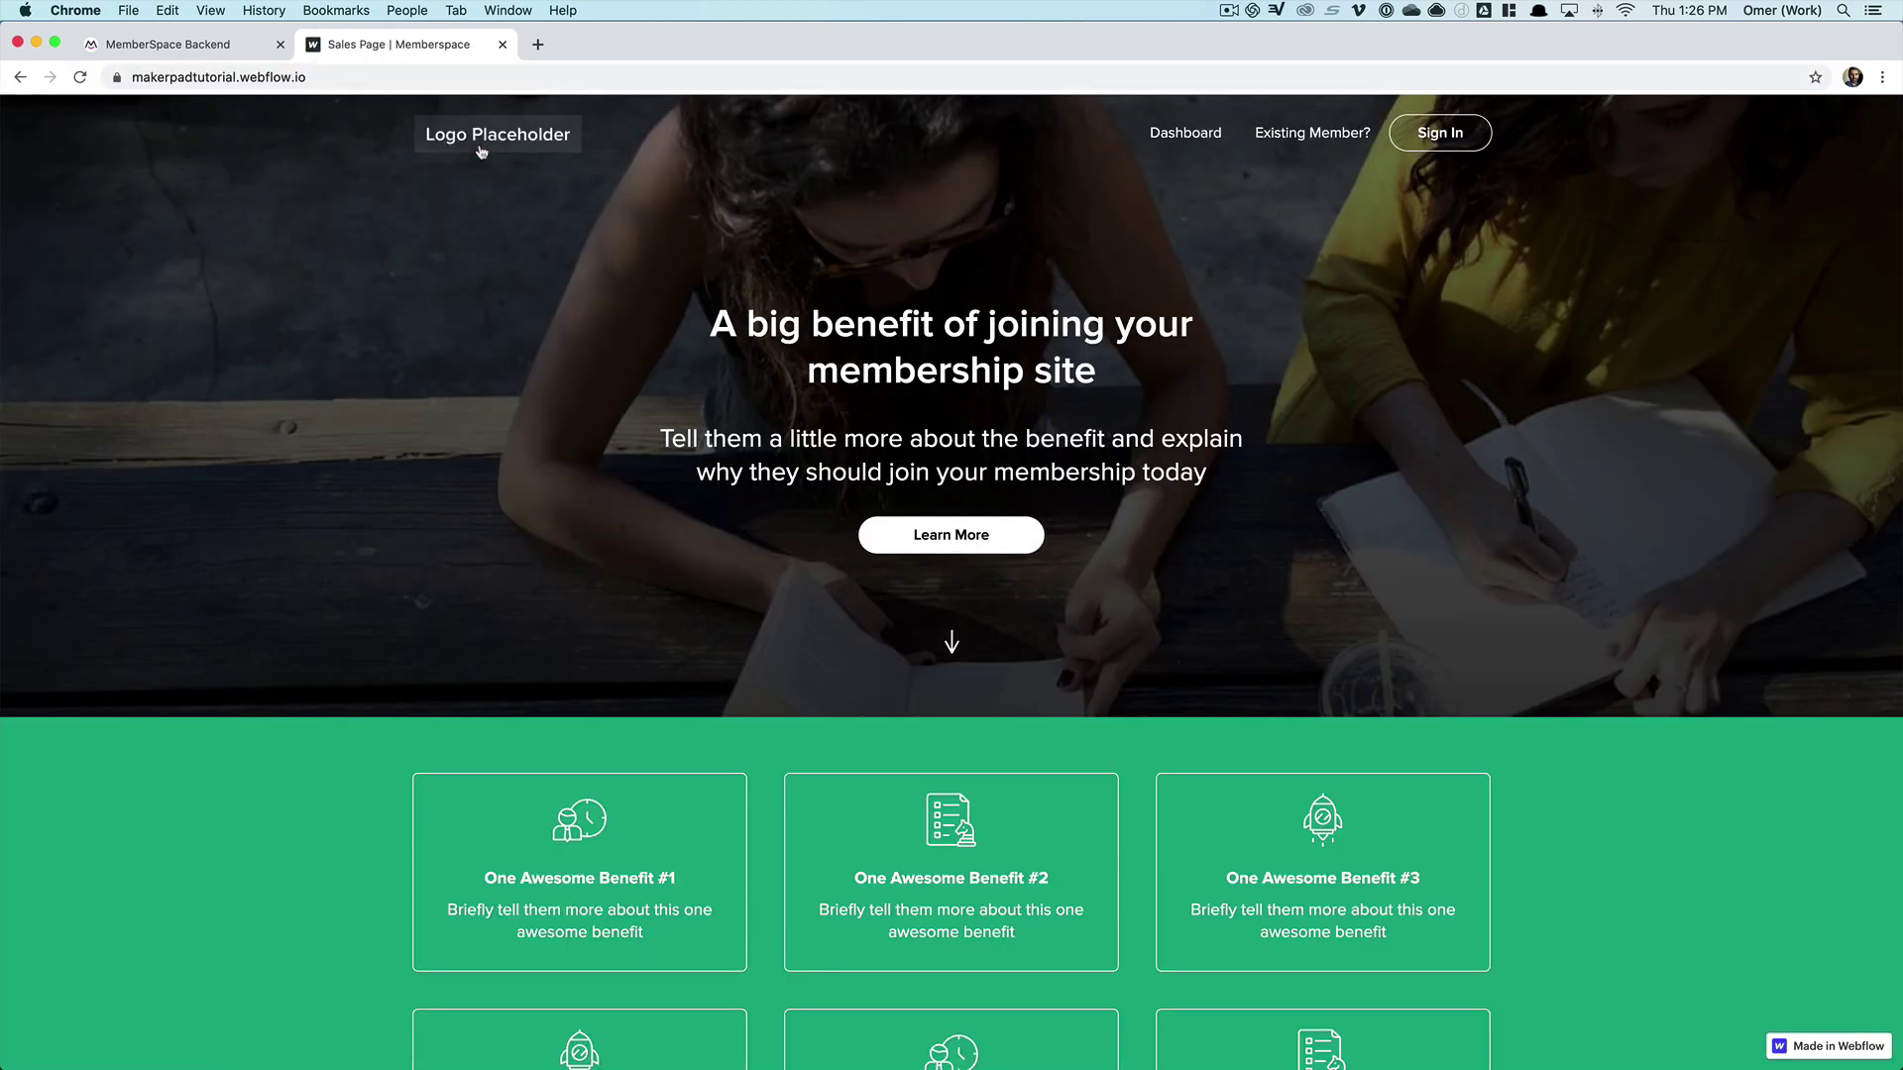
{"action": "left_click", "coordinate": [81, 79]}
{"action": "left_click", "coordinate": [1185, 134]}
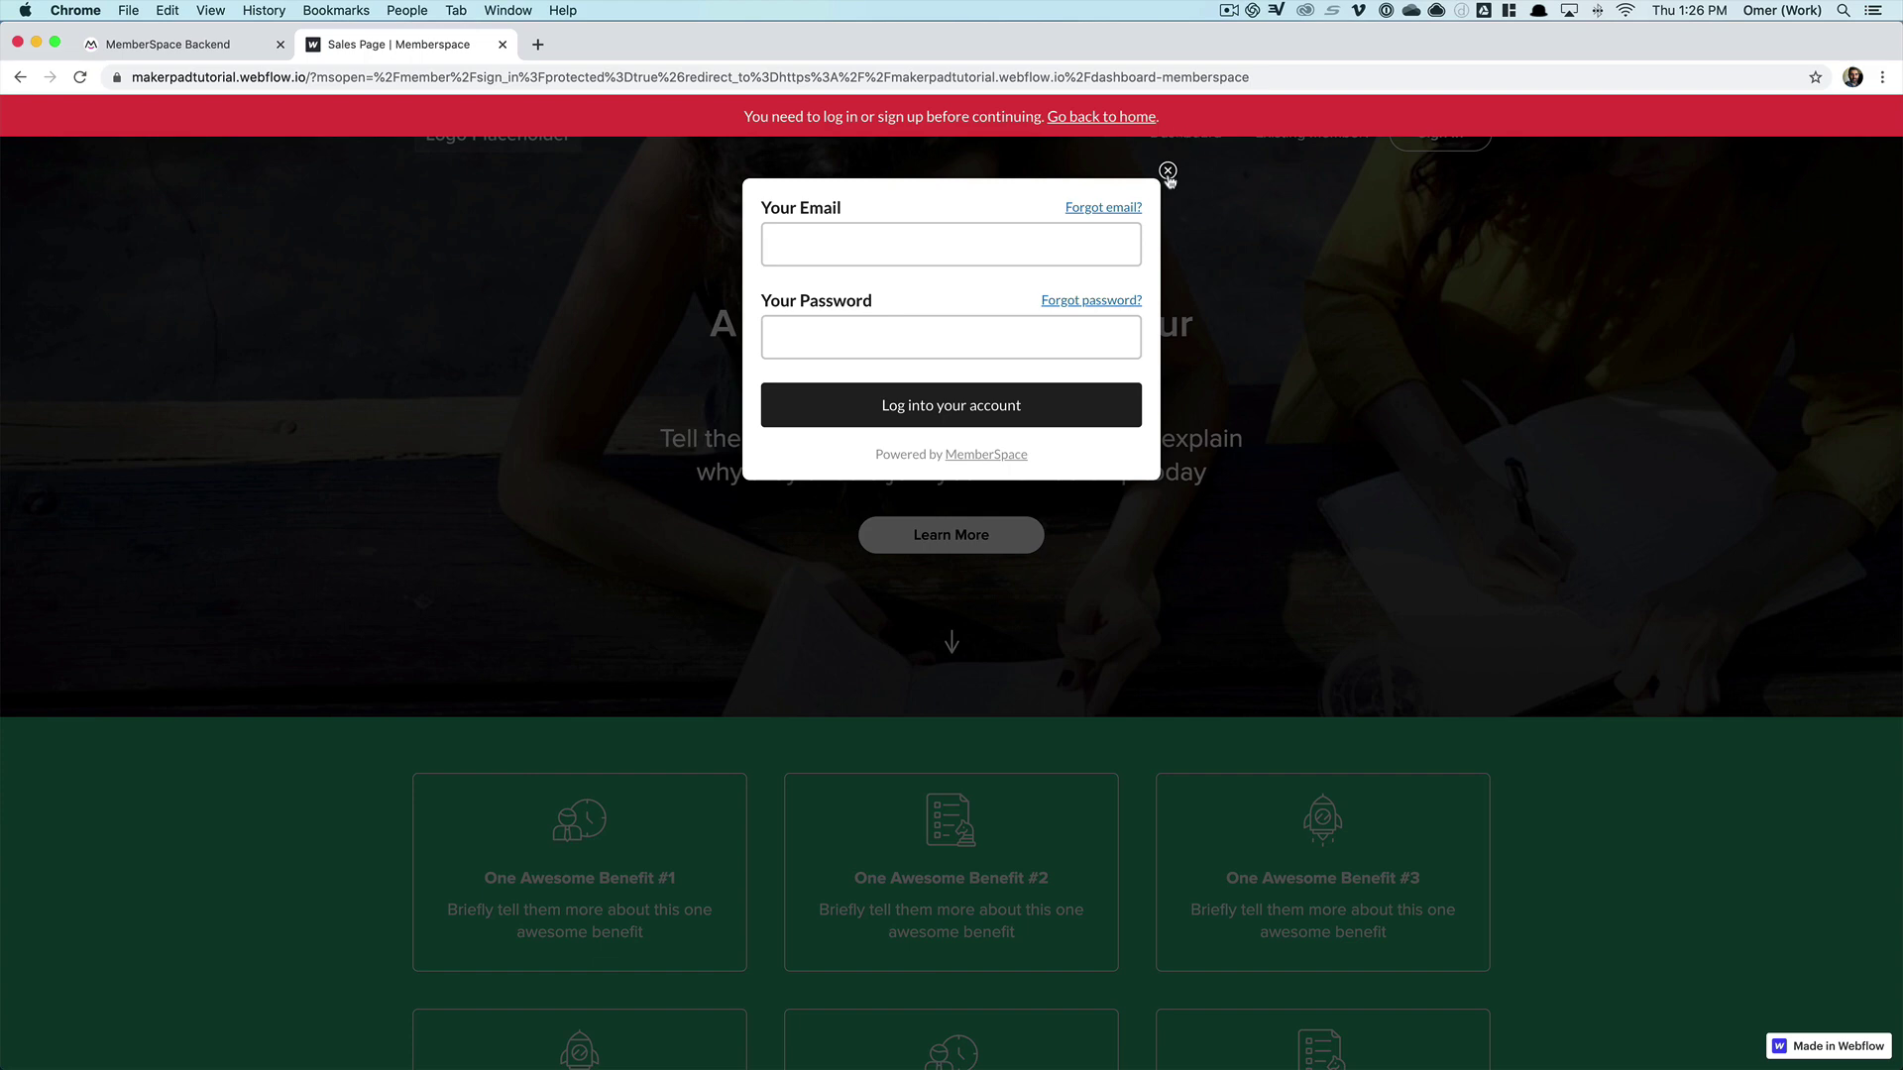
{"action": "left_click", "coordinate": [1168, 172]}
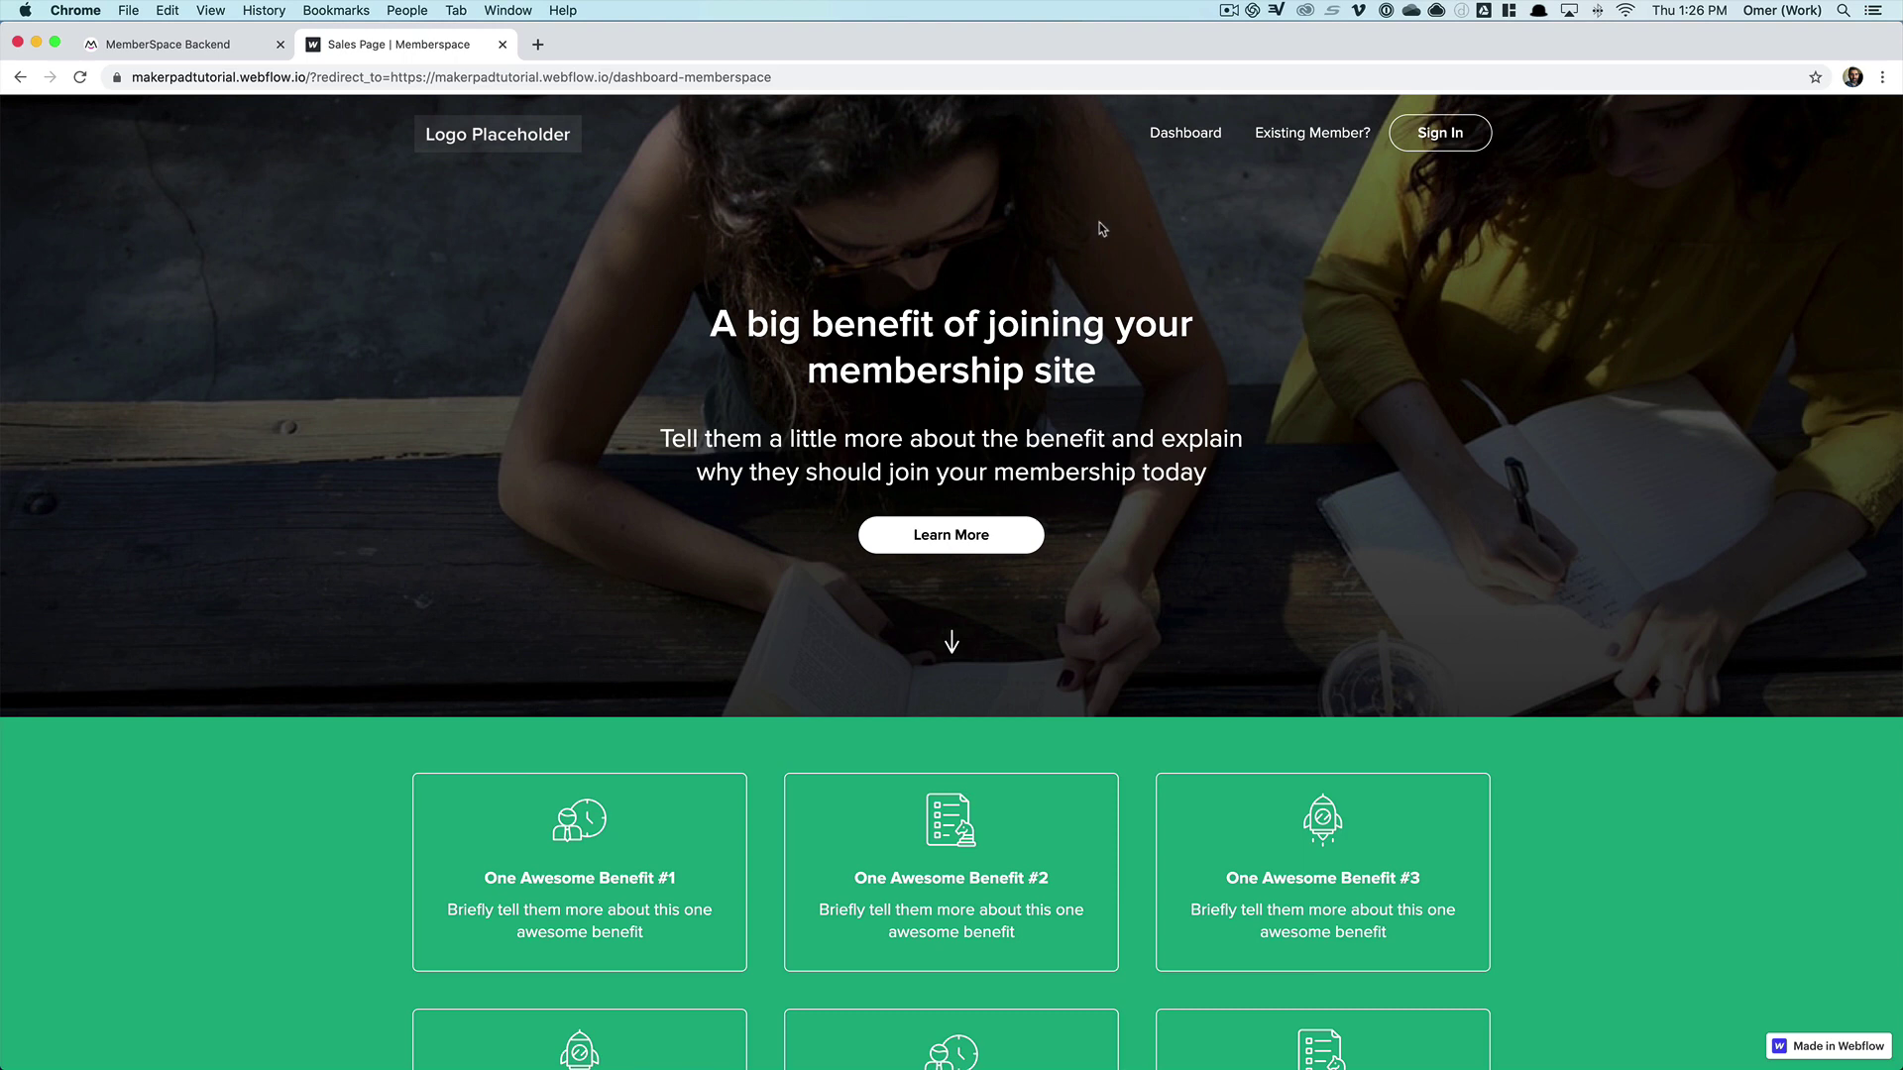
- Open makerpadtutorial.webflow.io/course from the address bar and check its login warning message
{"action": "left_click", "coordinate": [443, 76]}
{"action": "left_click", "coordinate": [383, 76]}
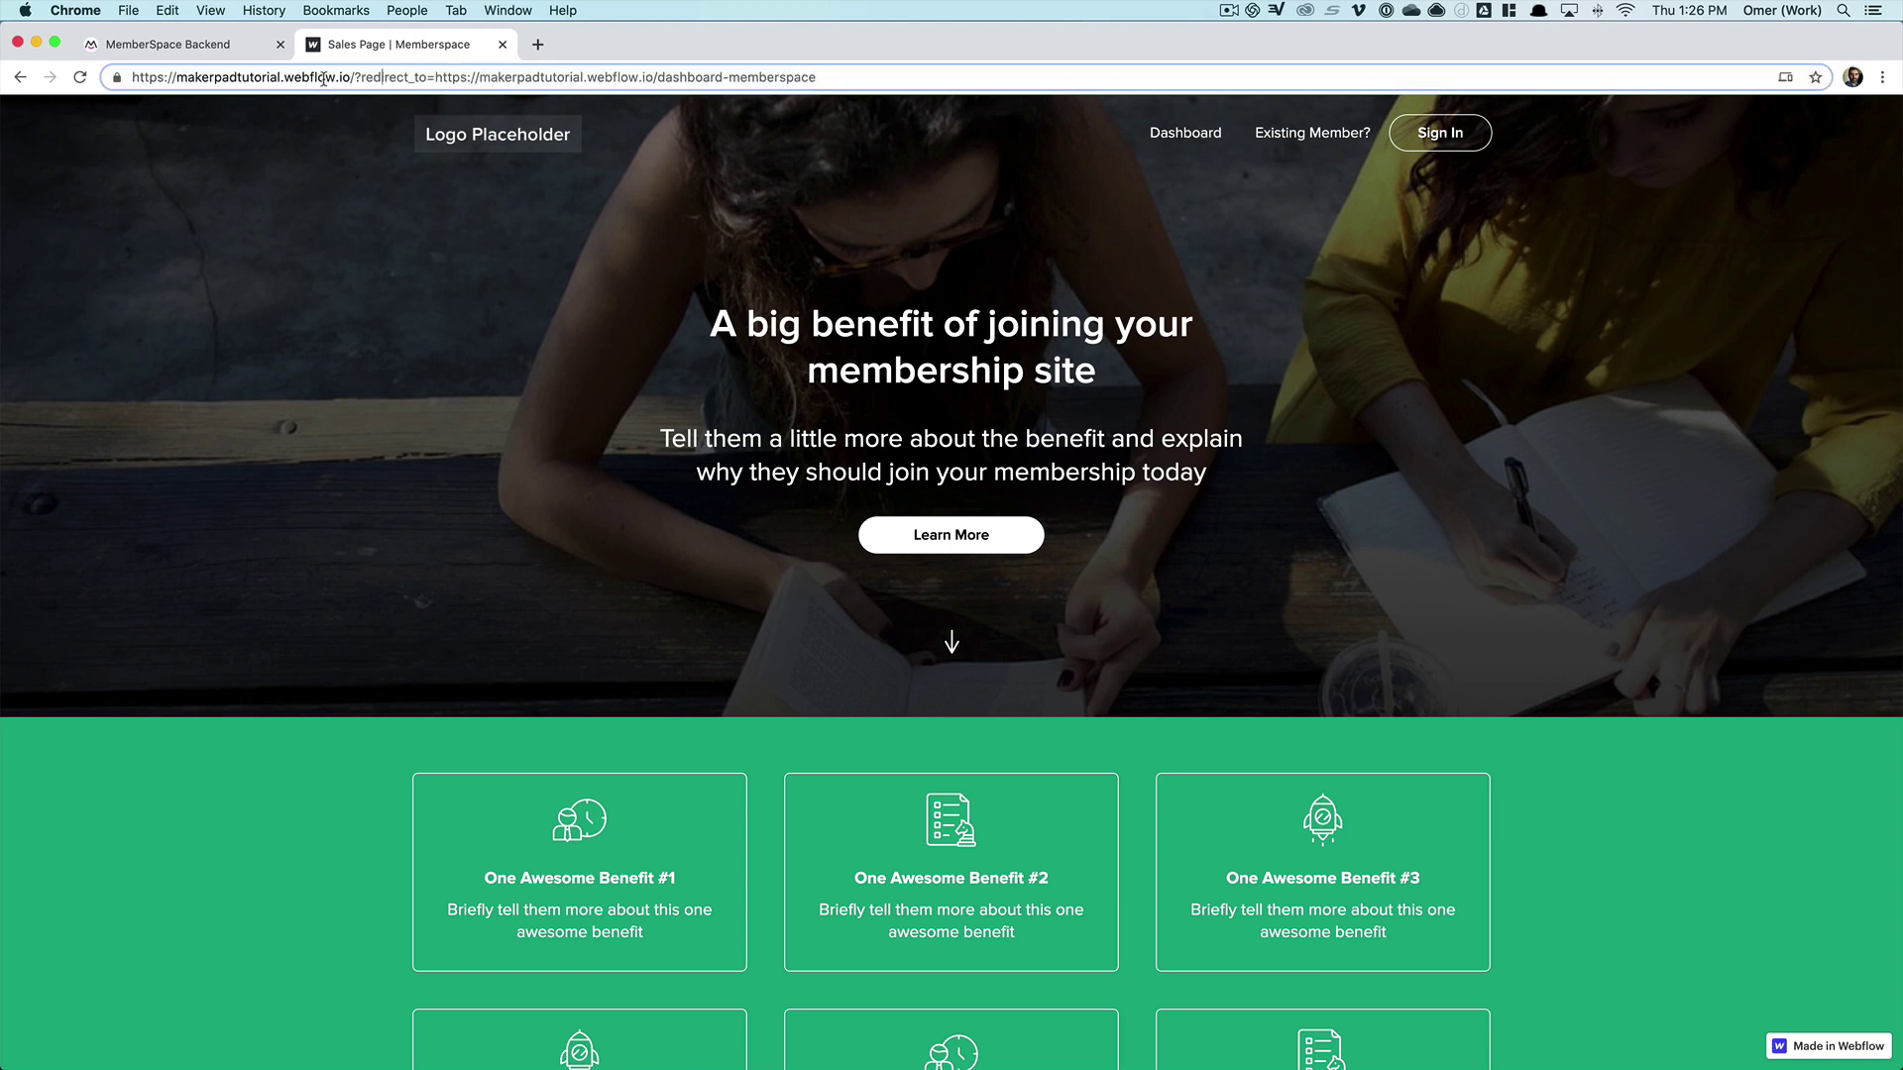
{"action": "left_click_drag", "start_coordinate": [352, 76], "coordinate": [937, 99]}
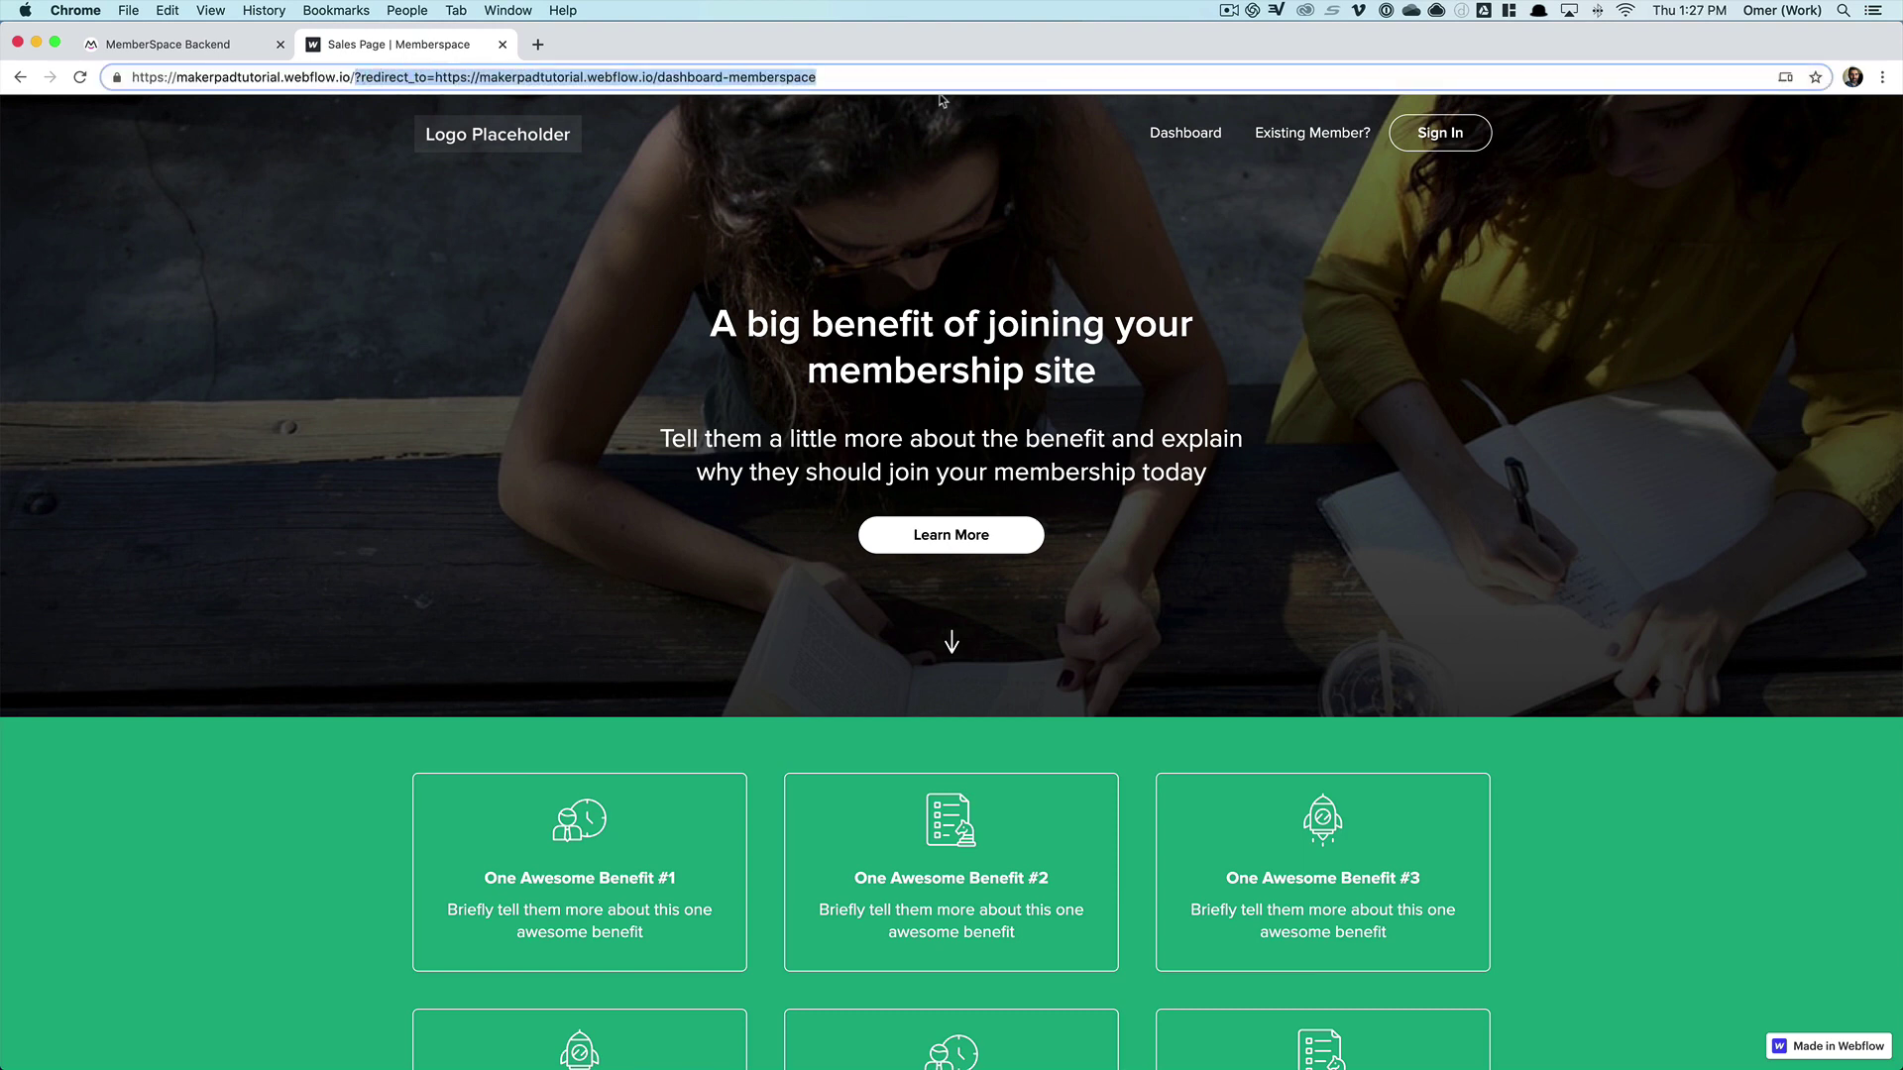
{"action": "type", "text": "course"}
{"action": "key", "text": "Down"}
{"action": "key", "text": "Down"}
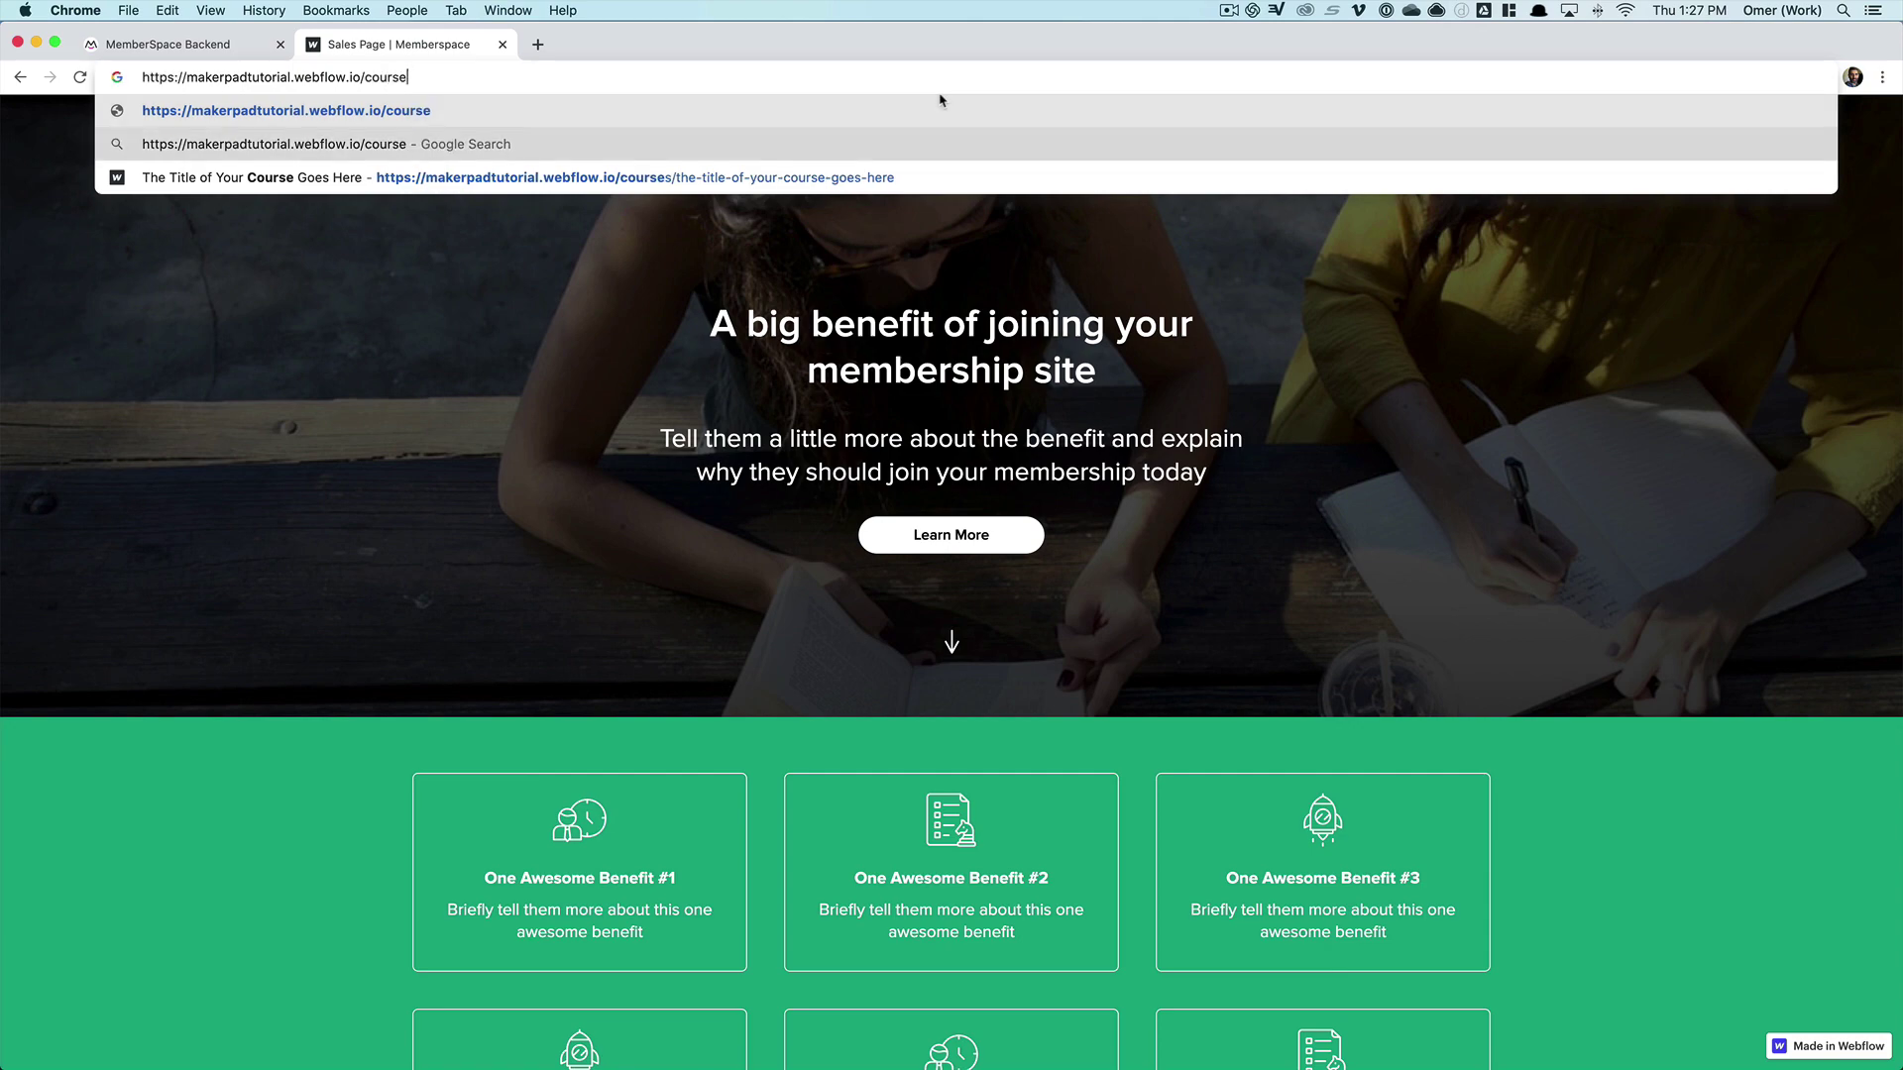
{"action": "key", "text": "Return"}
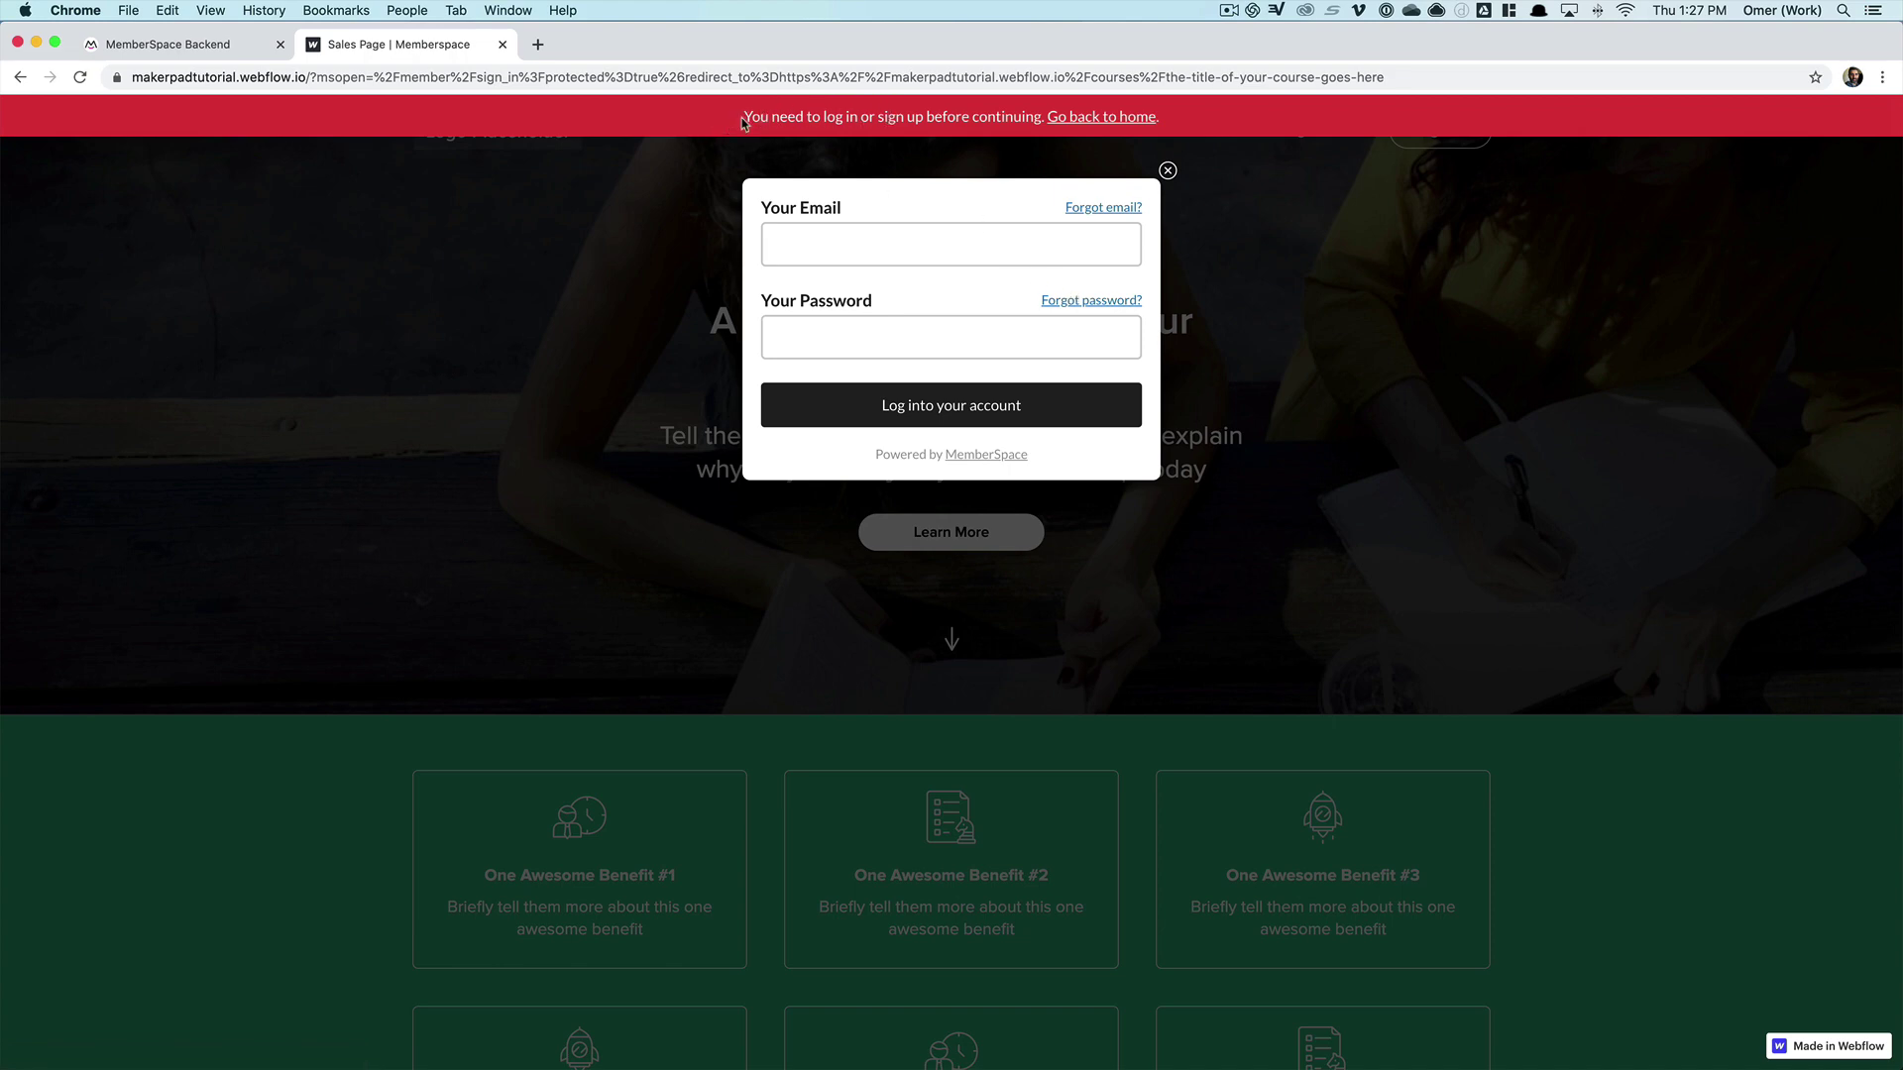
{"action": "left_click_drag", "start_coordinate": [745, 119], "coordinate": [1154, 119]}
{"action": "left_click", "coordinate": [1174, 135]}
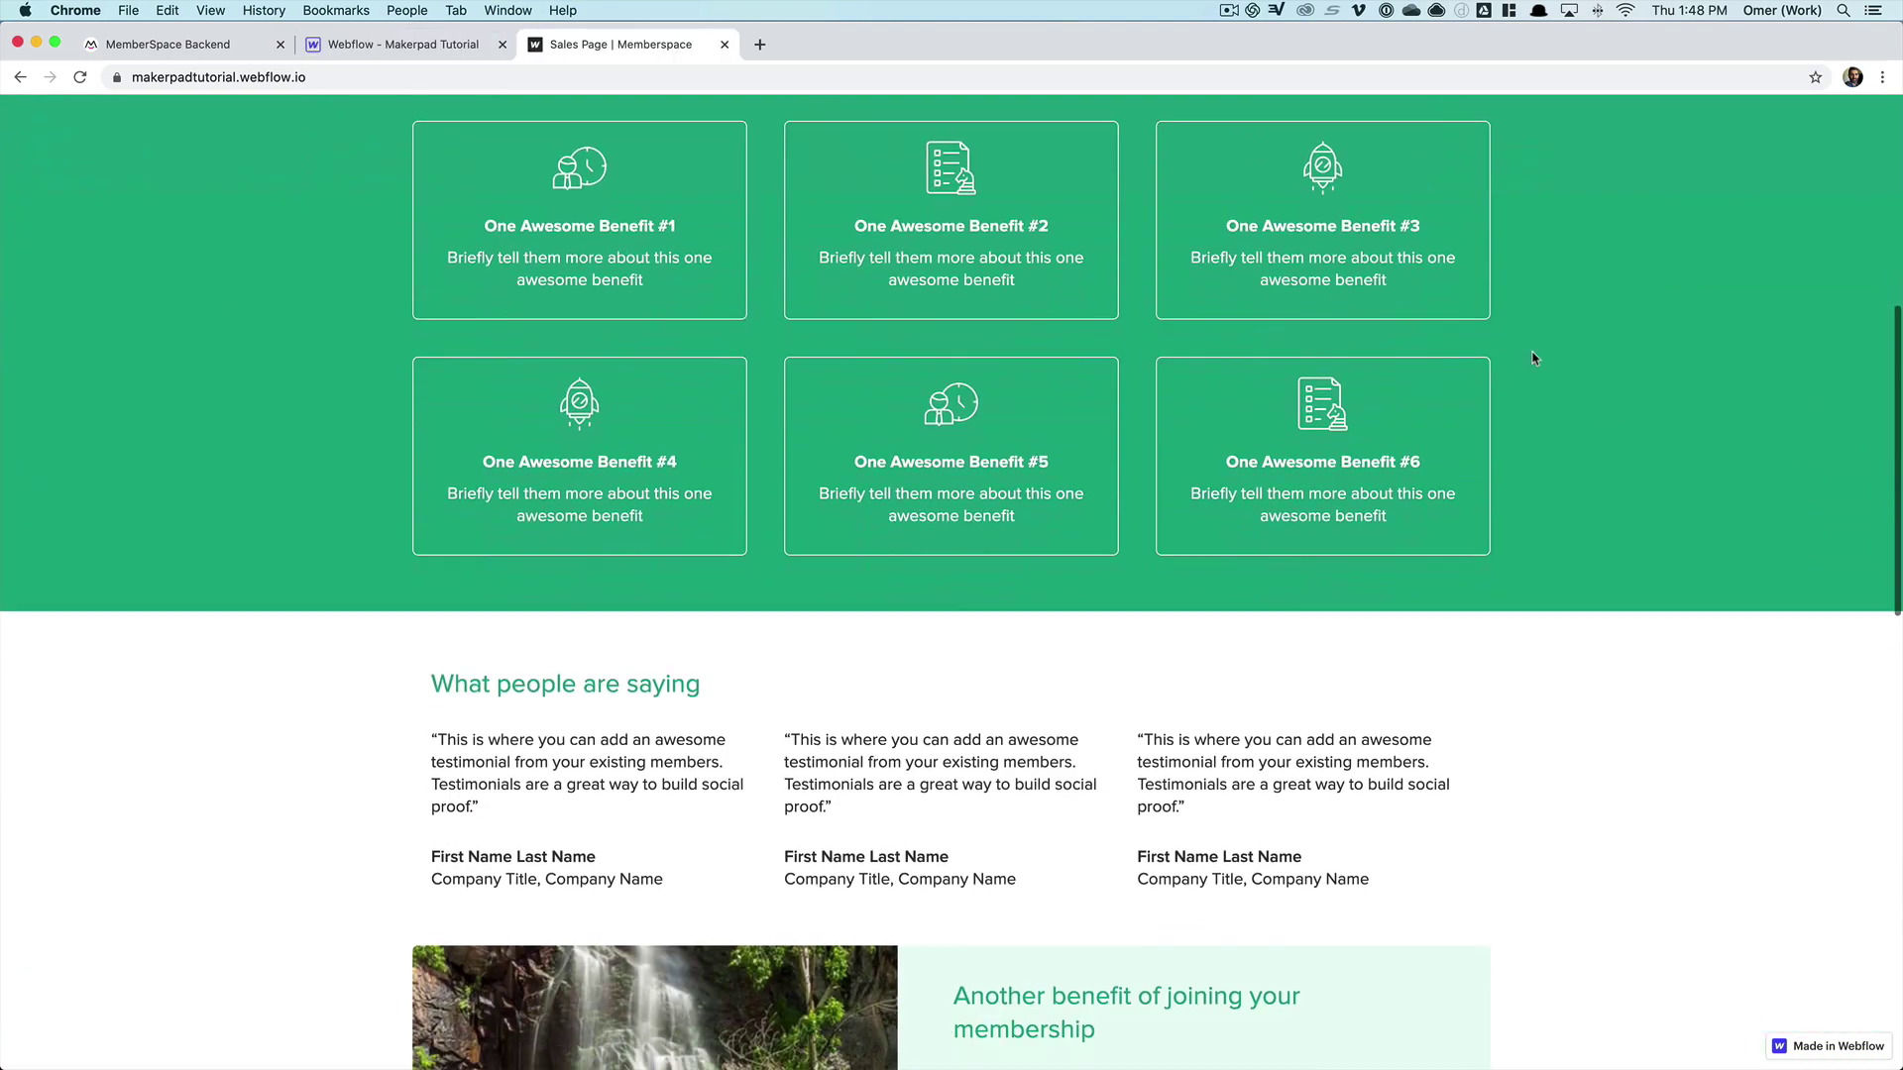
- Scroll the sales page down to the three Membership Pricing plans
{"action": "scroll", "coordinate": [1533, 358], "scroll_direction": "down", "scroll_amount": 10}
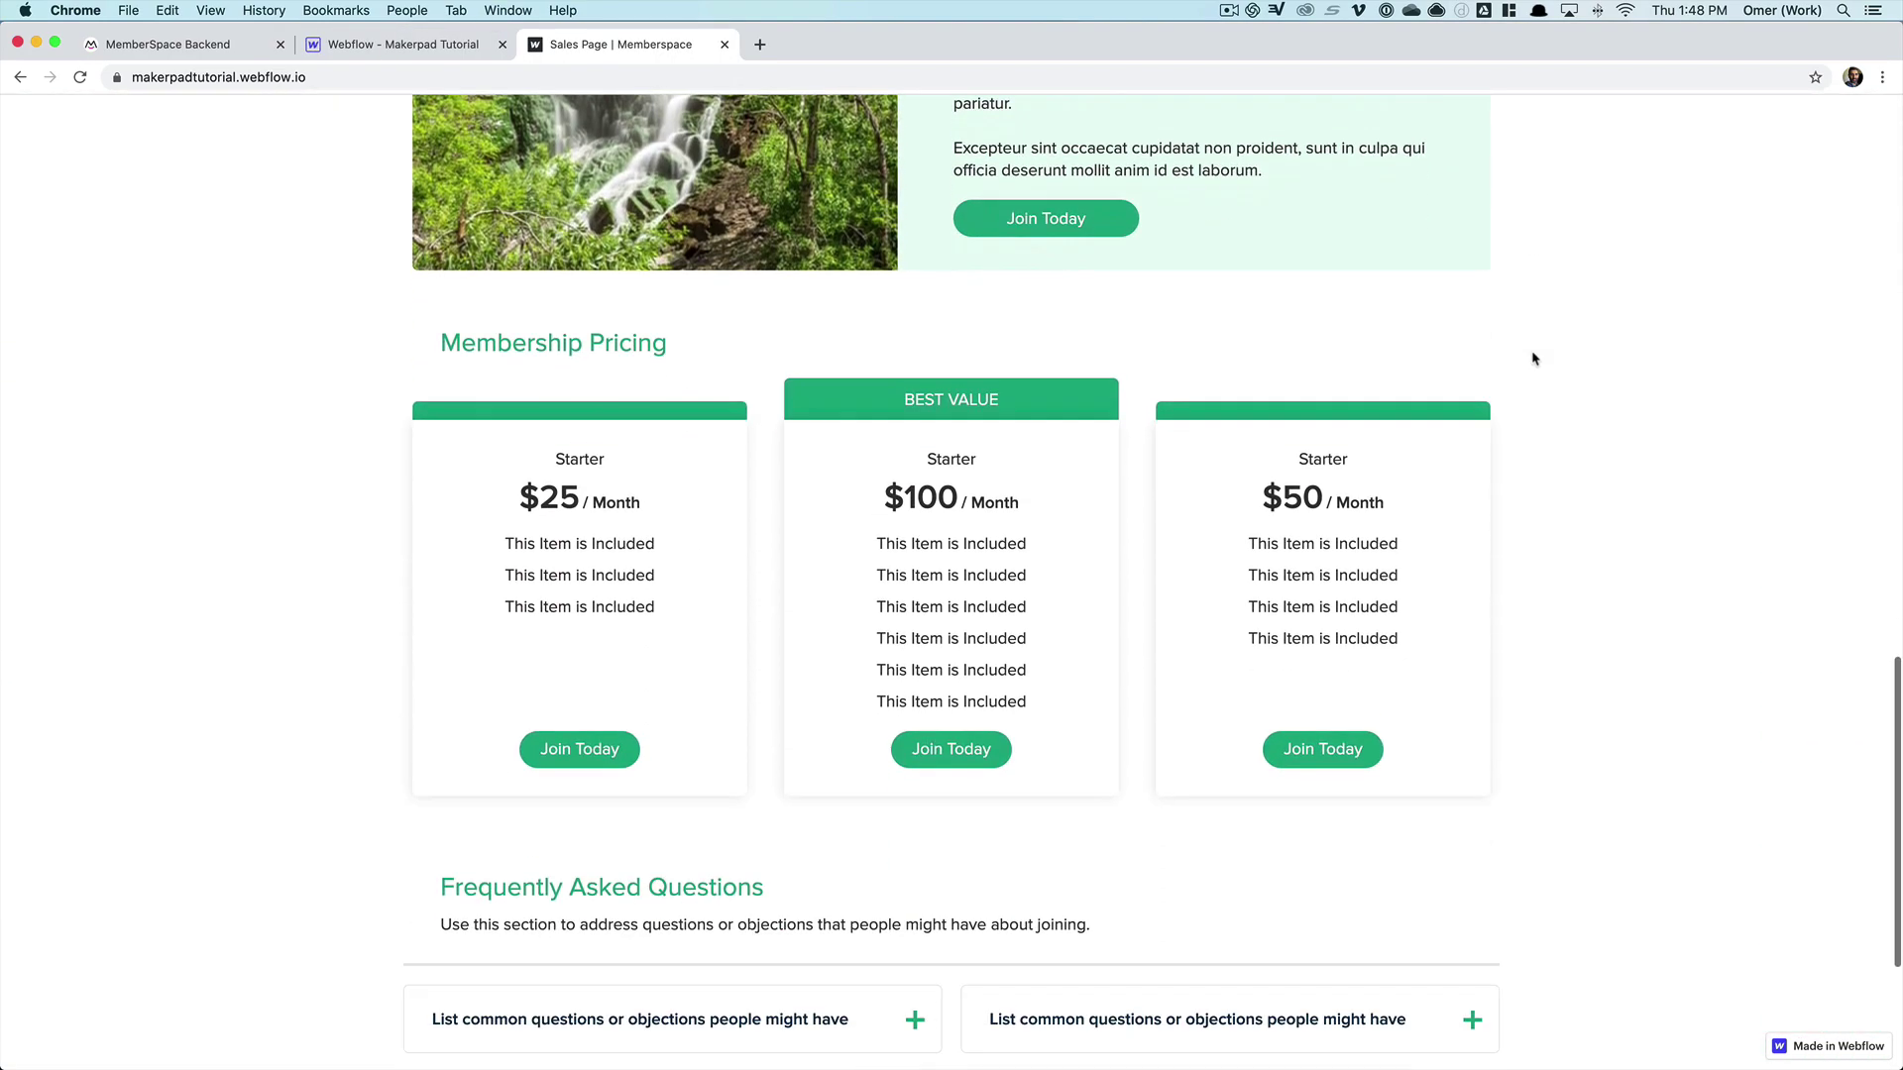
{"action": "scroll", "coordinate": [1533, 357], "scroll_direction": "down", "scroll_amount": 1}
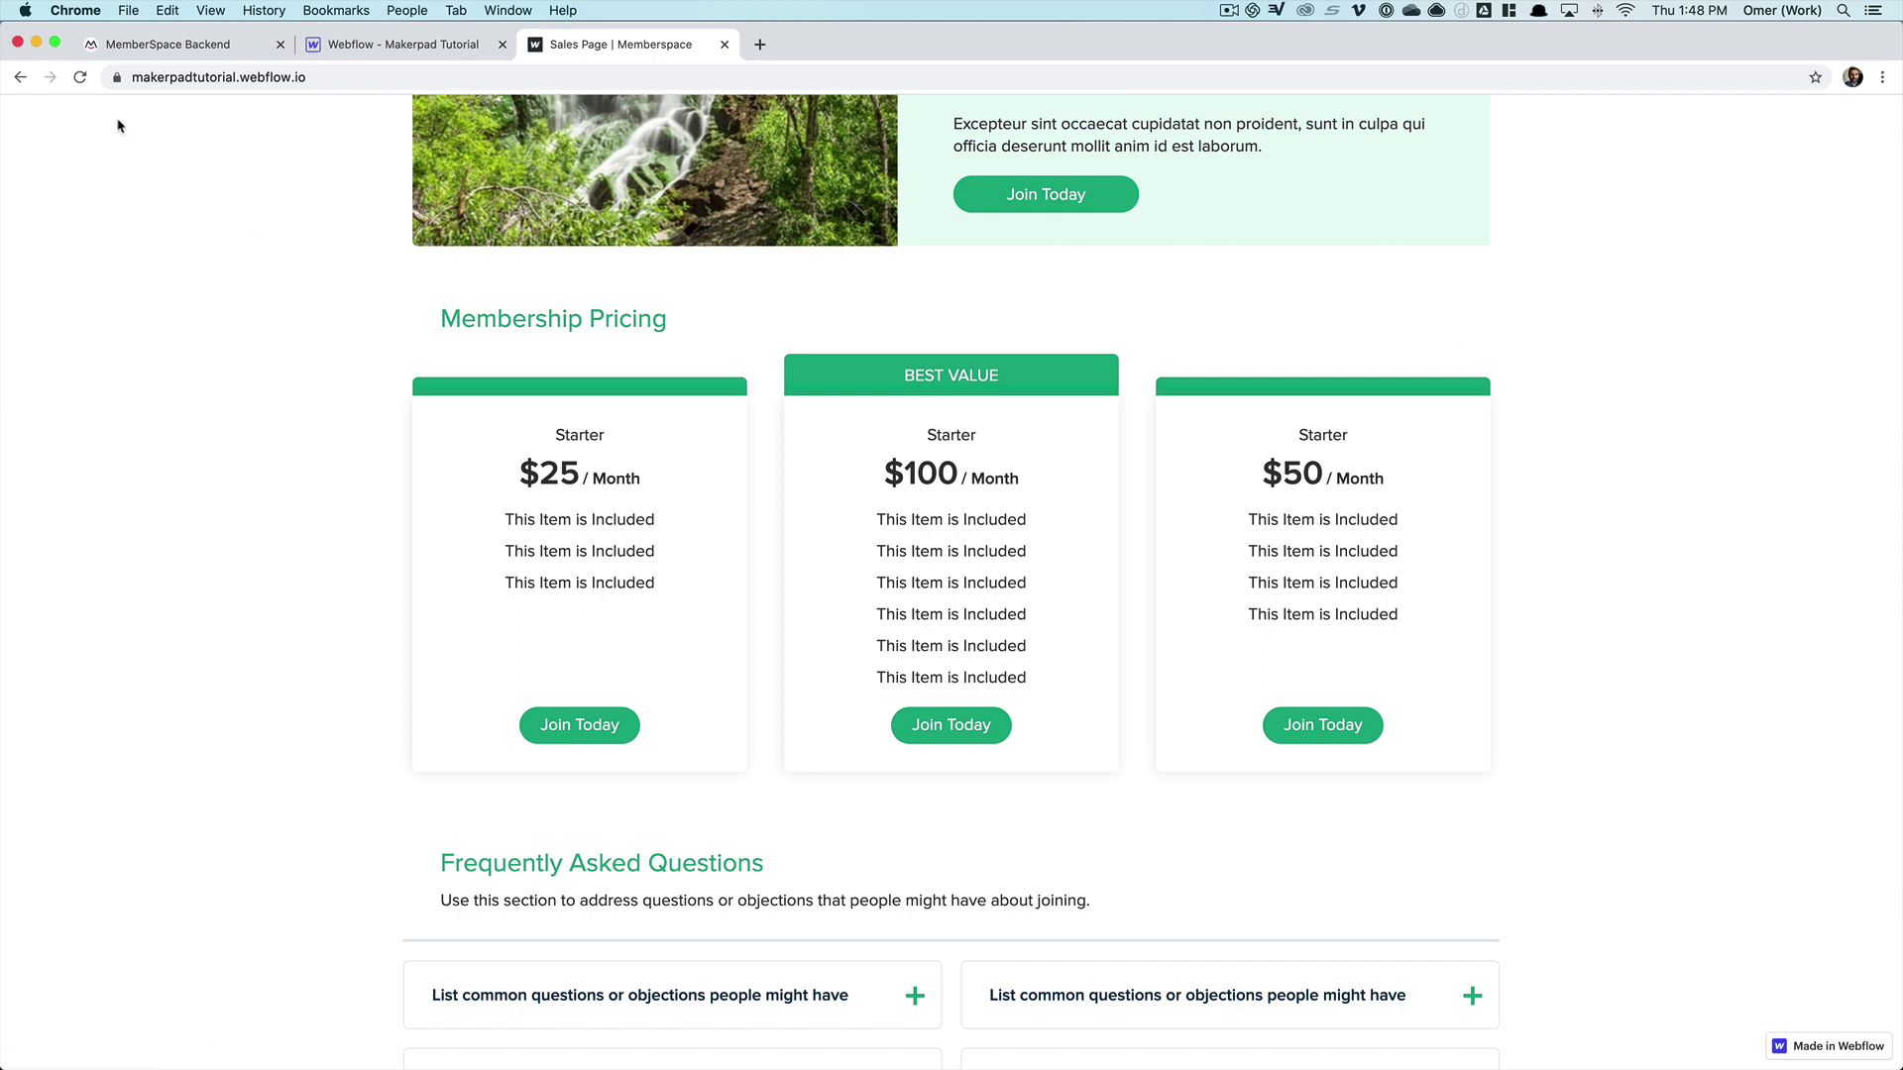
{"action": "left_click", "coordinate": [168, 49]}
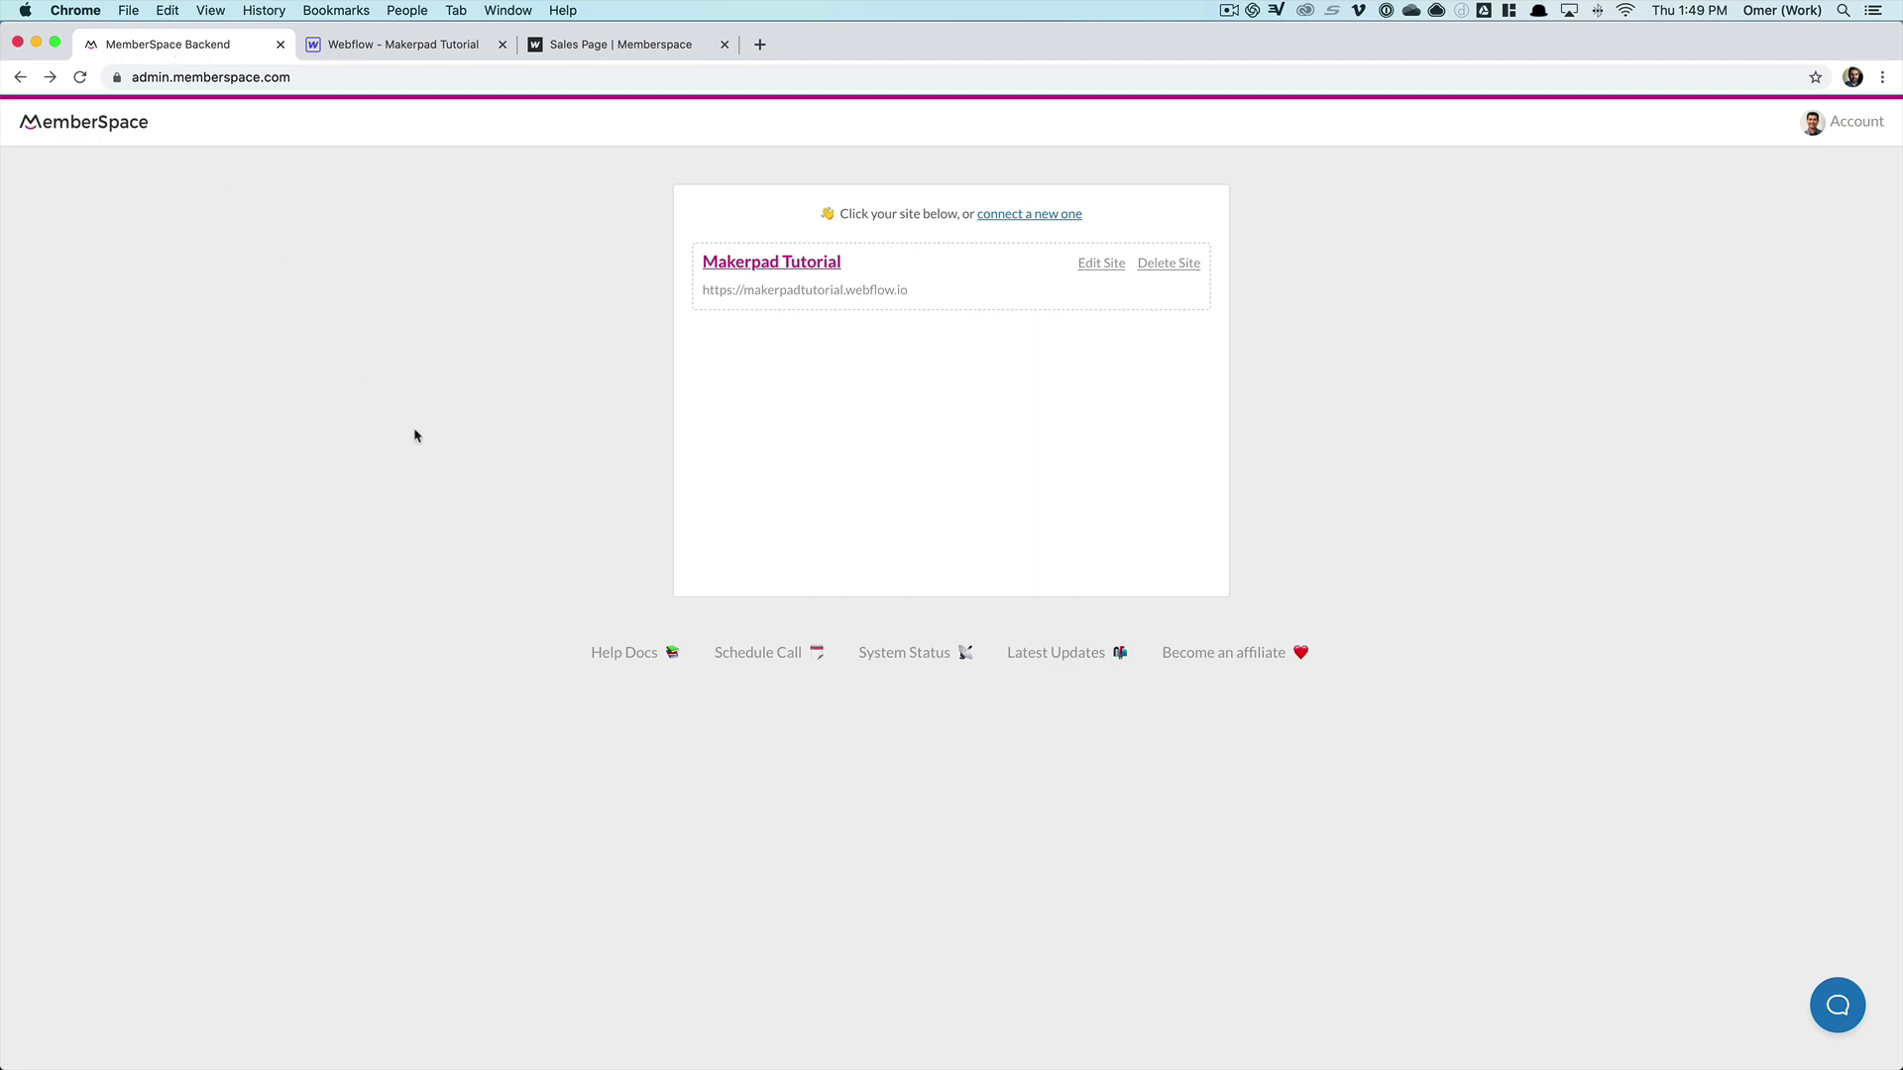
- Under Makerpad Tutorial's Member Plans, start Create Member Plans and open the plan type dropdown
{"action": "left_click", "coordinate": [809, 269]}
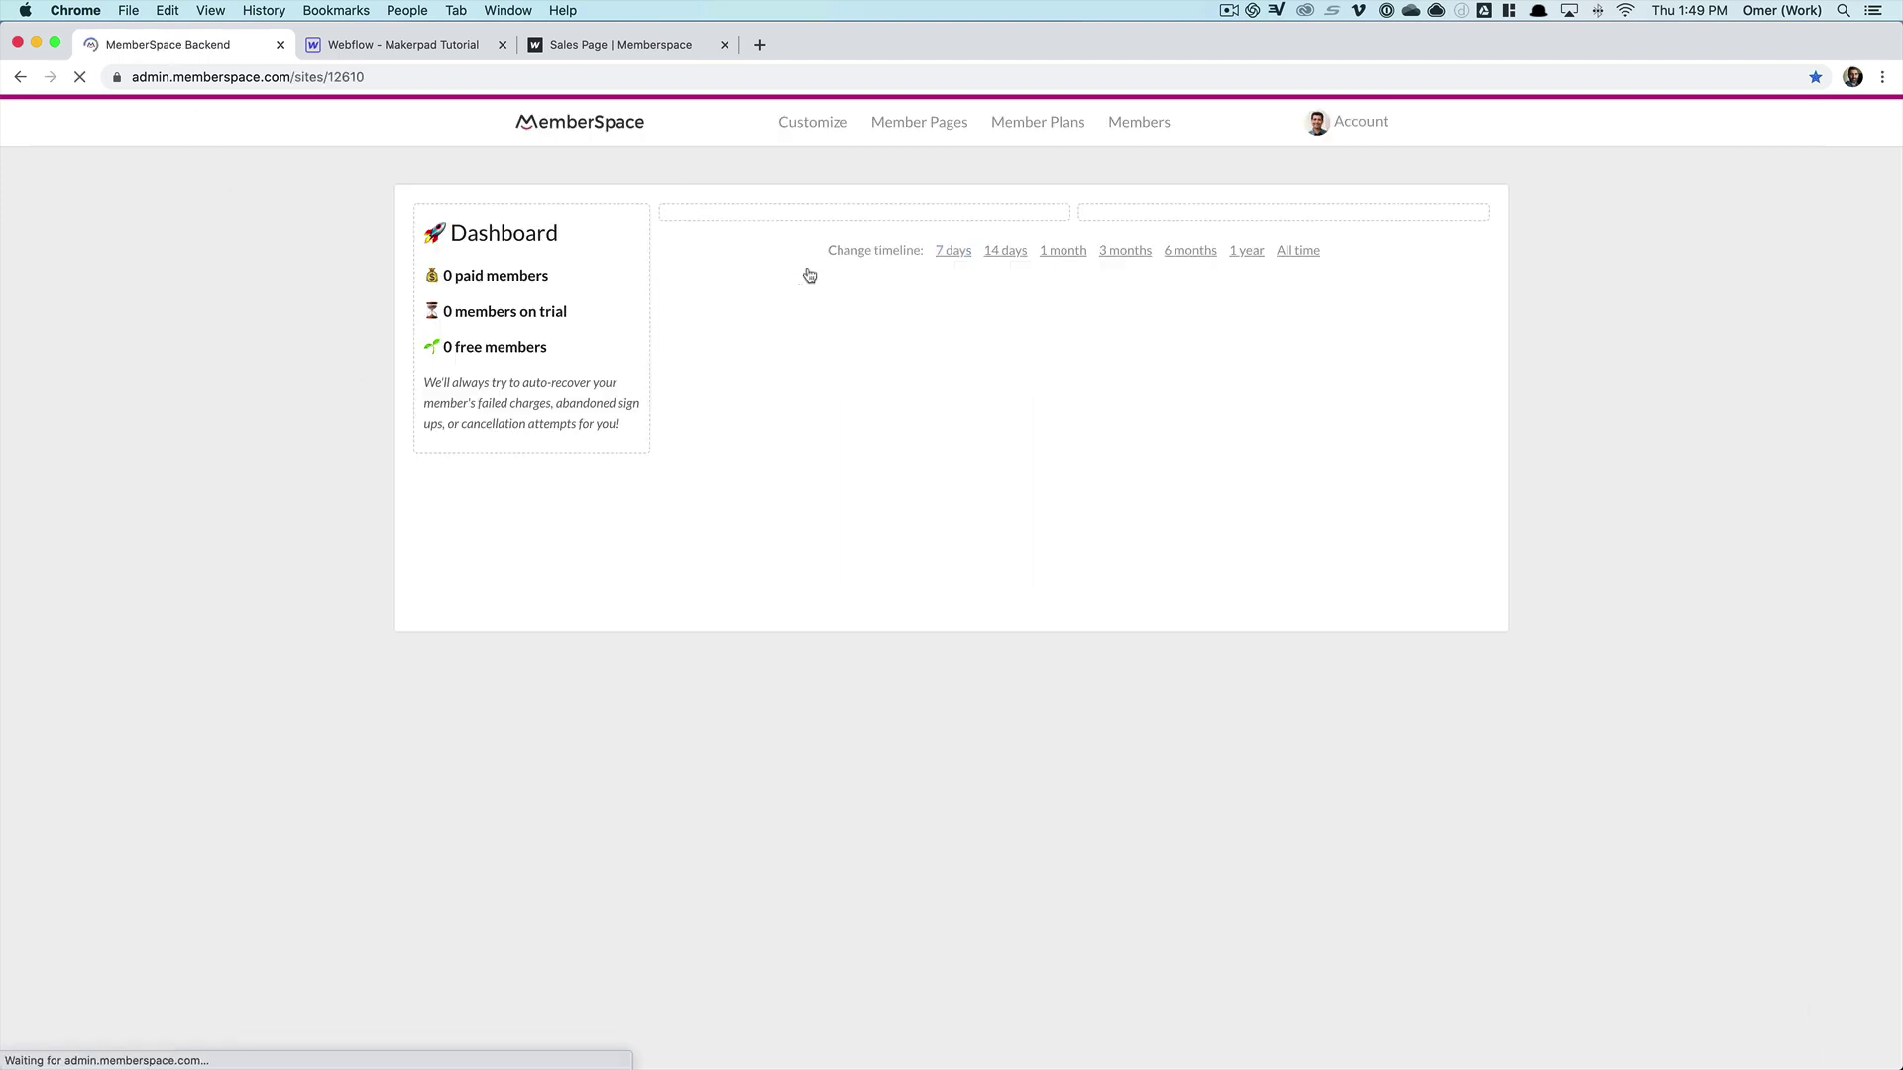
{"action": "left_click", "coordinate": [1081, 118]}
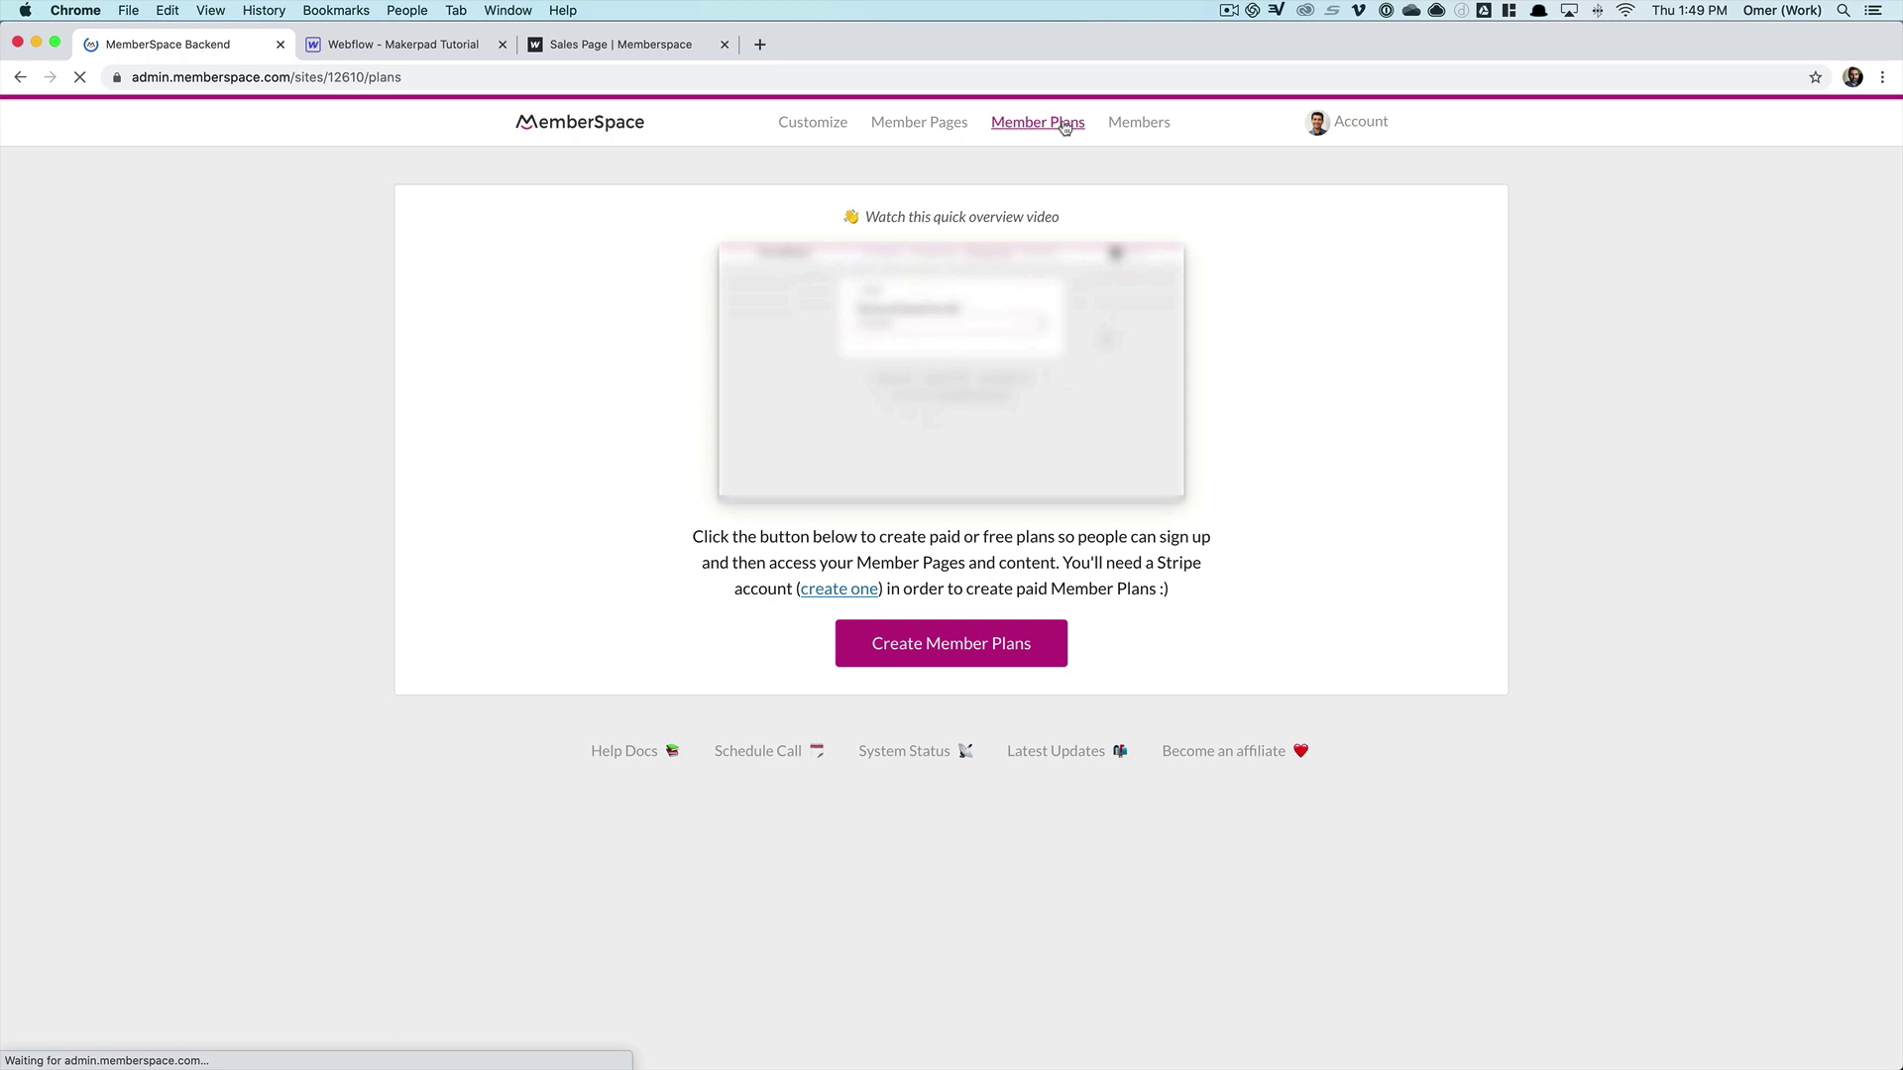
{"action": "left_click", "coordinate": [995, 662]}
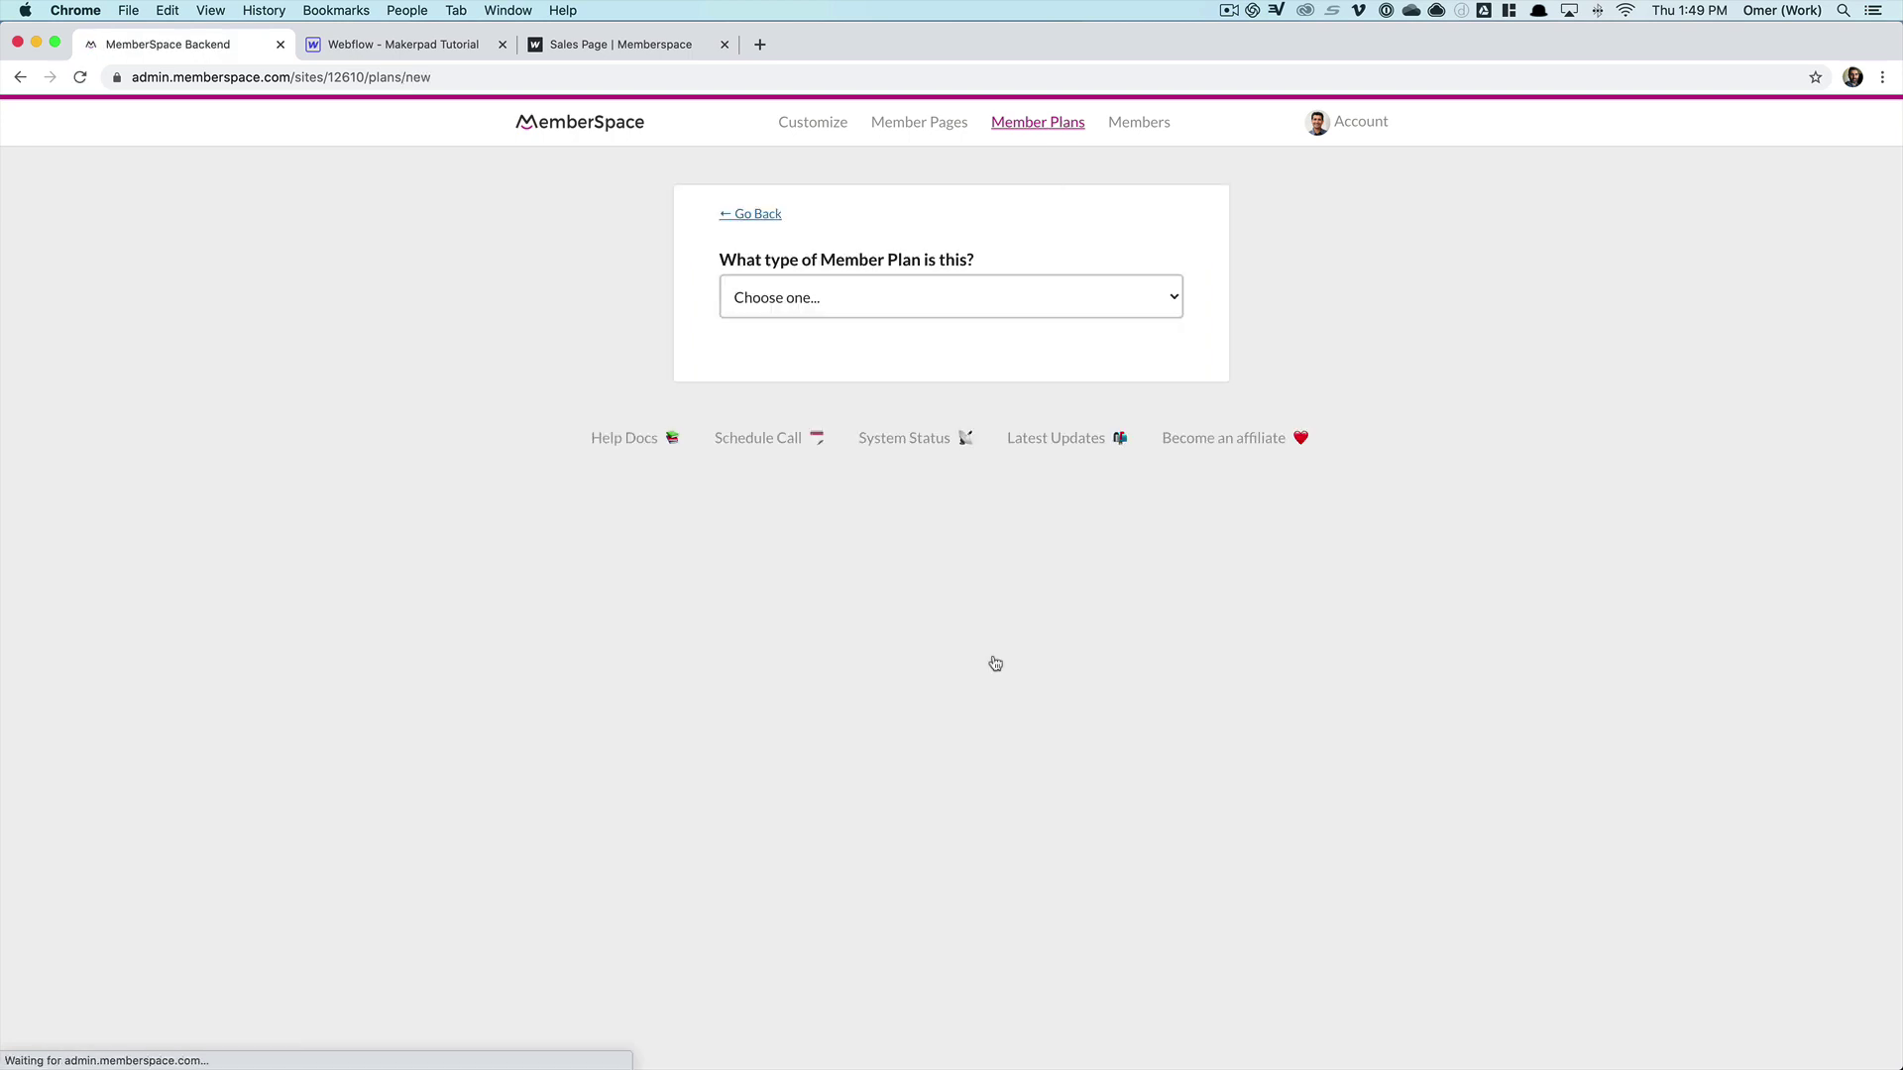
{"action": "left_click", "coordinate": [861, 296]}
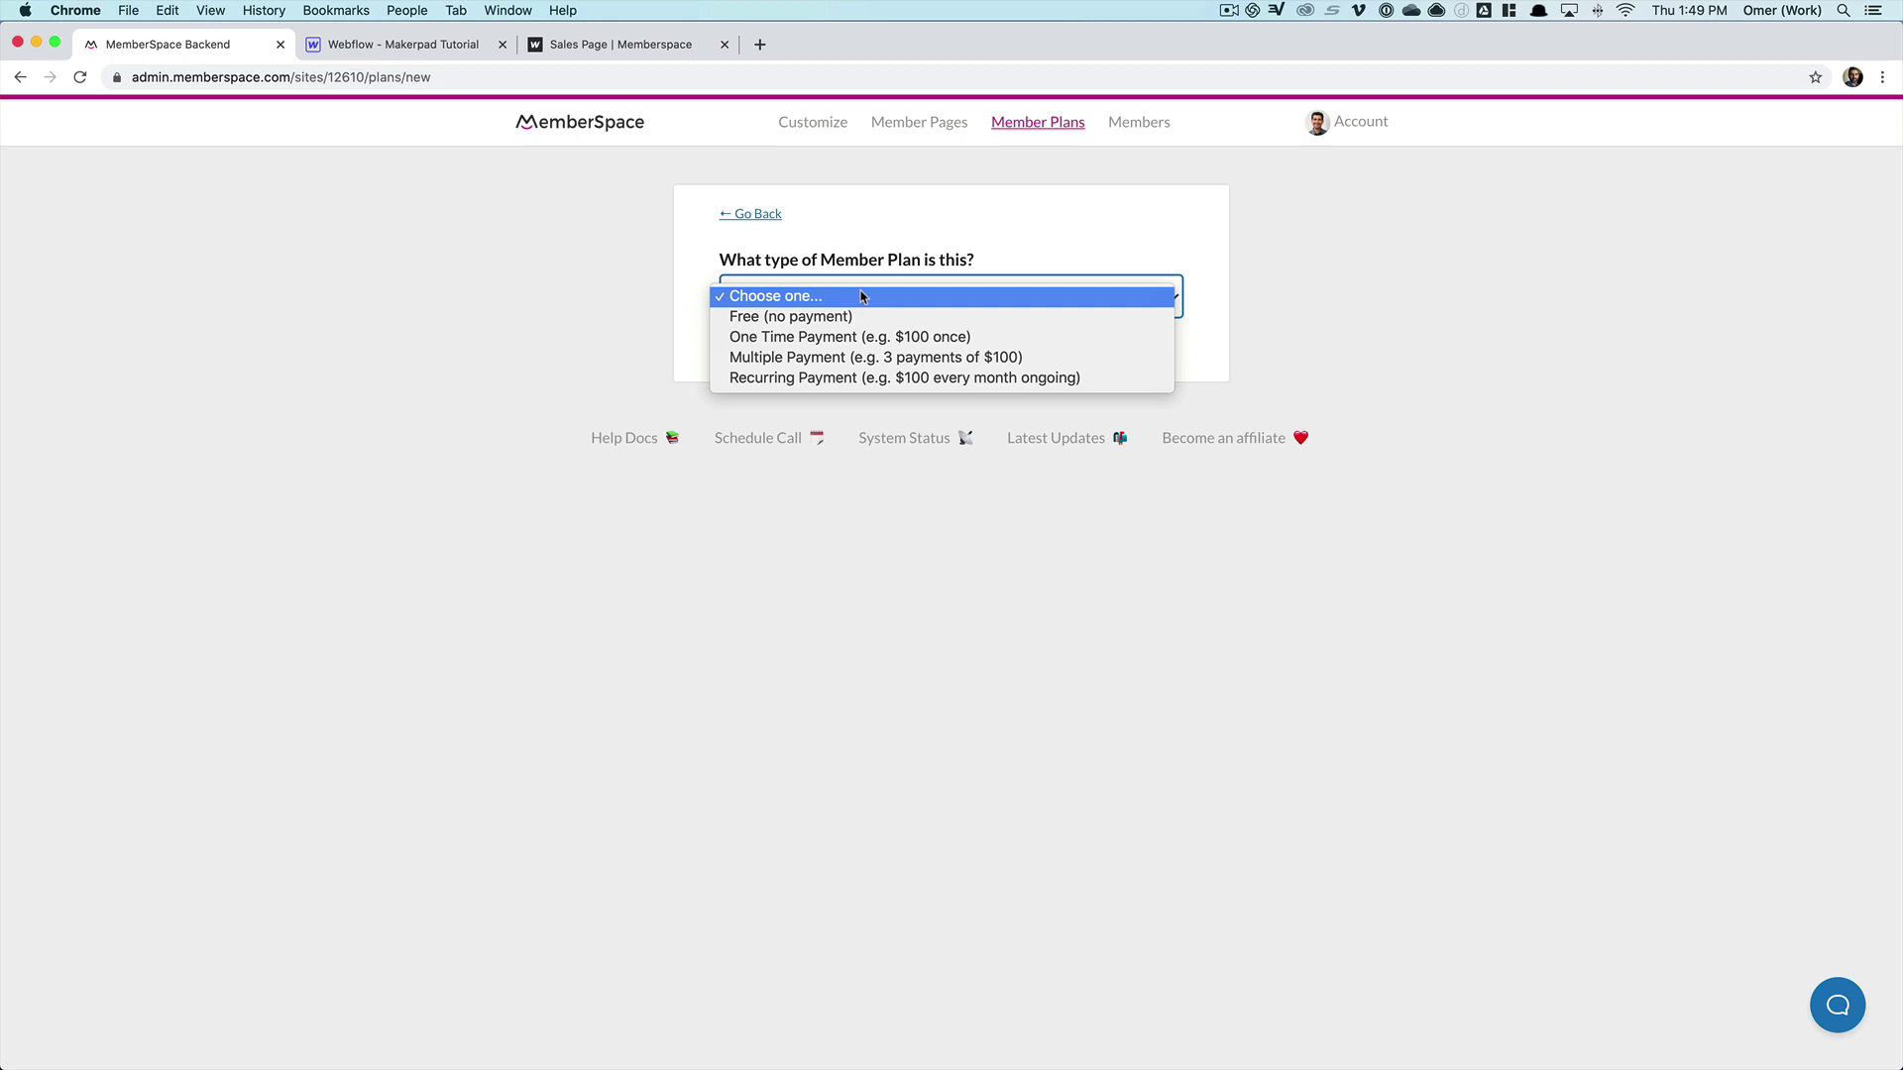
- Choose a recurring plan type and name the plan '$25 Per Month'
{"action": "left_click", "coordinate": [846, 379]}
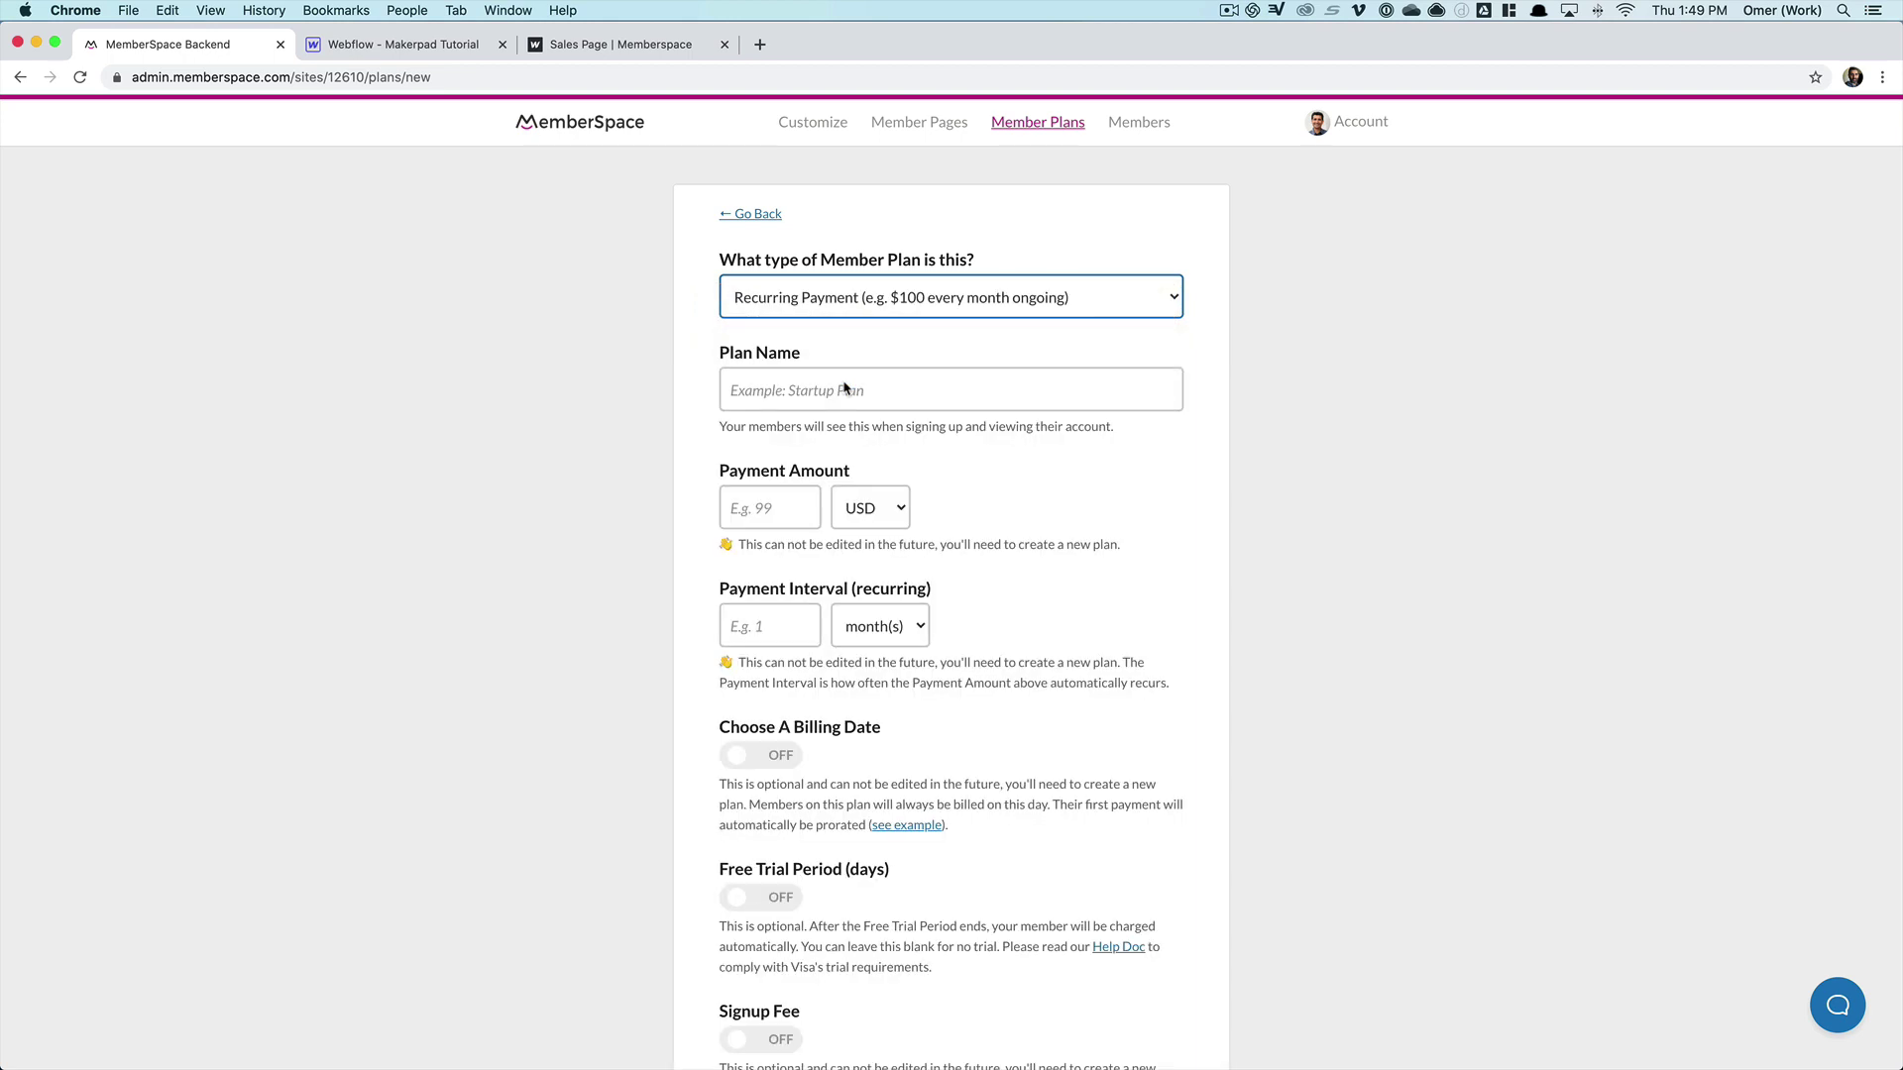
{"action": "left_click", "coordinate": [852, 400]}
{"action": "type", "text": "$25"}
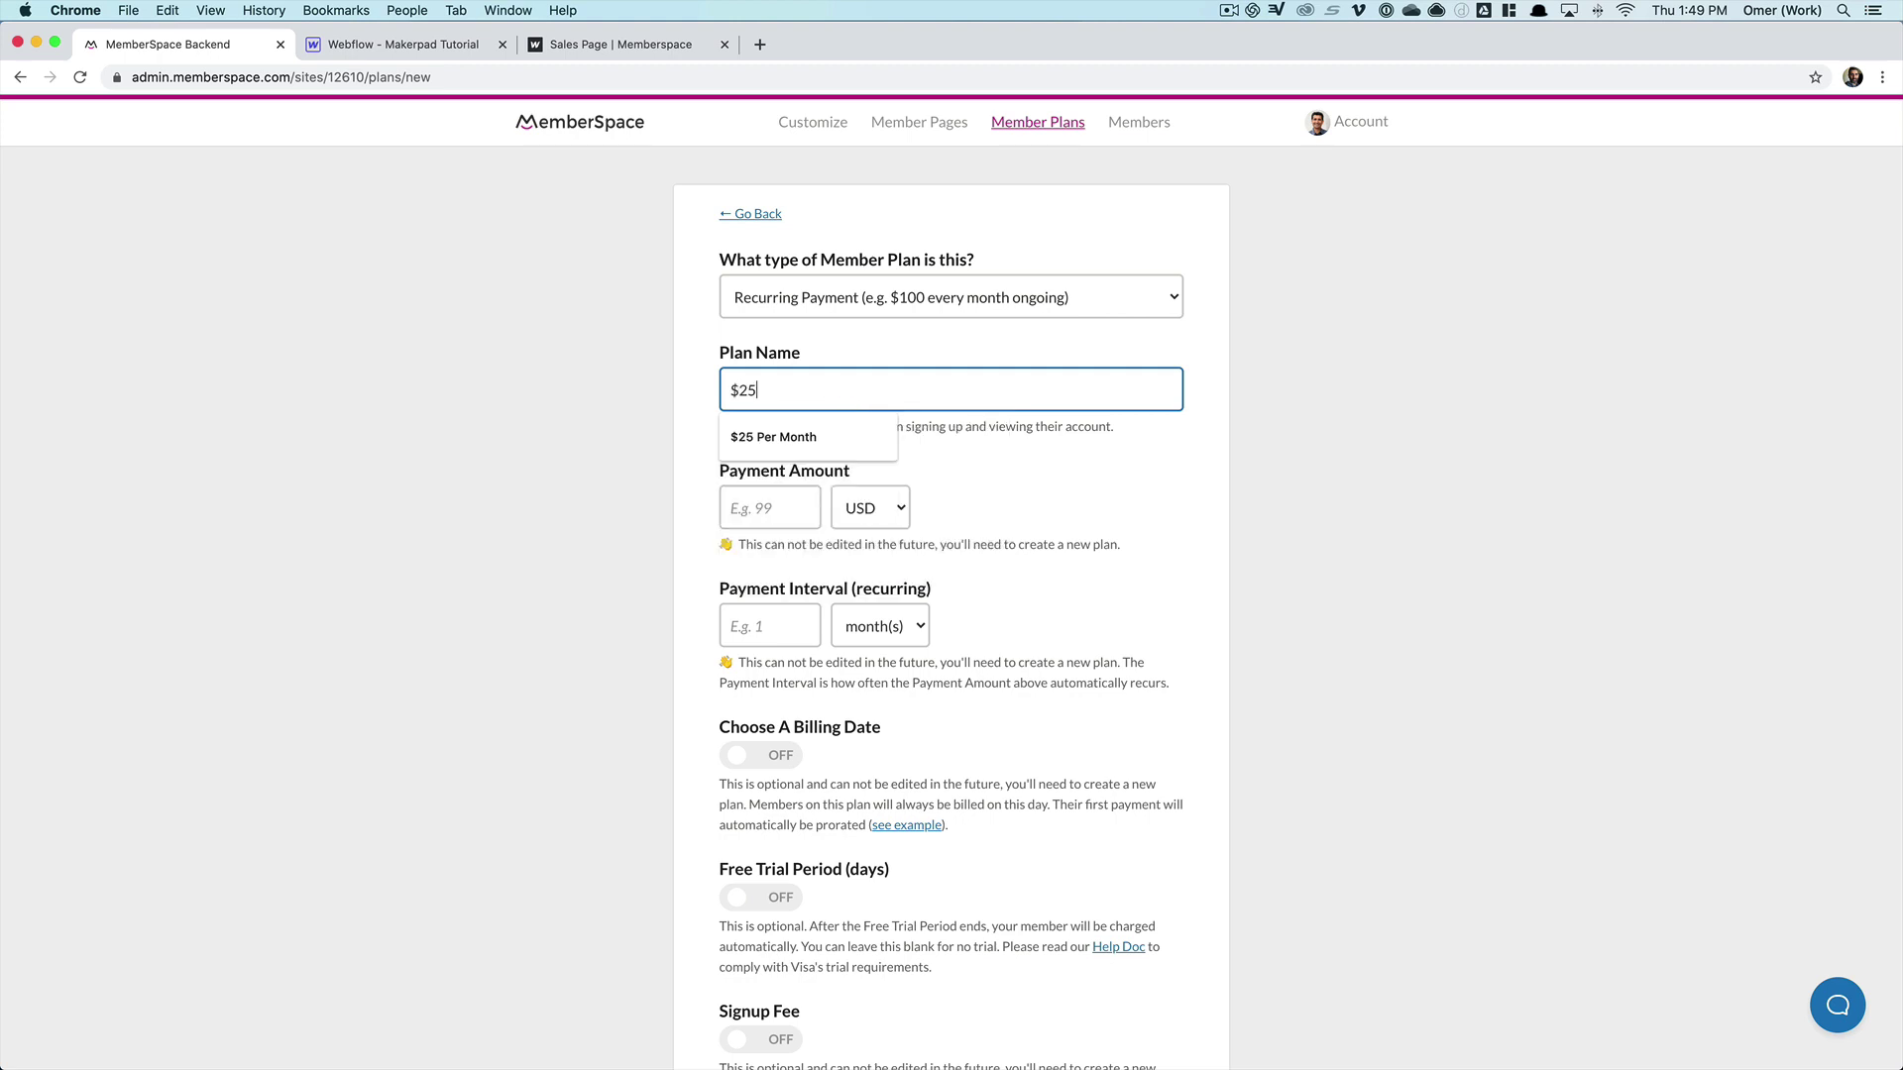
{"action": "key", "text": "Down"}
{"action": "key", "text": "Return"}
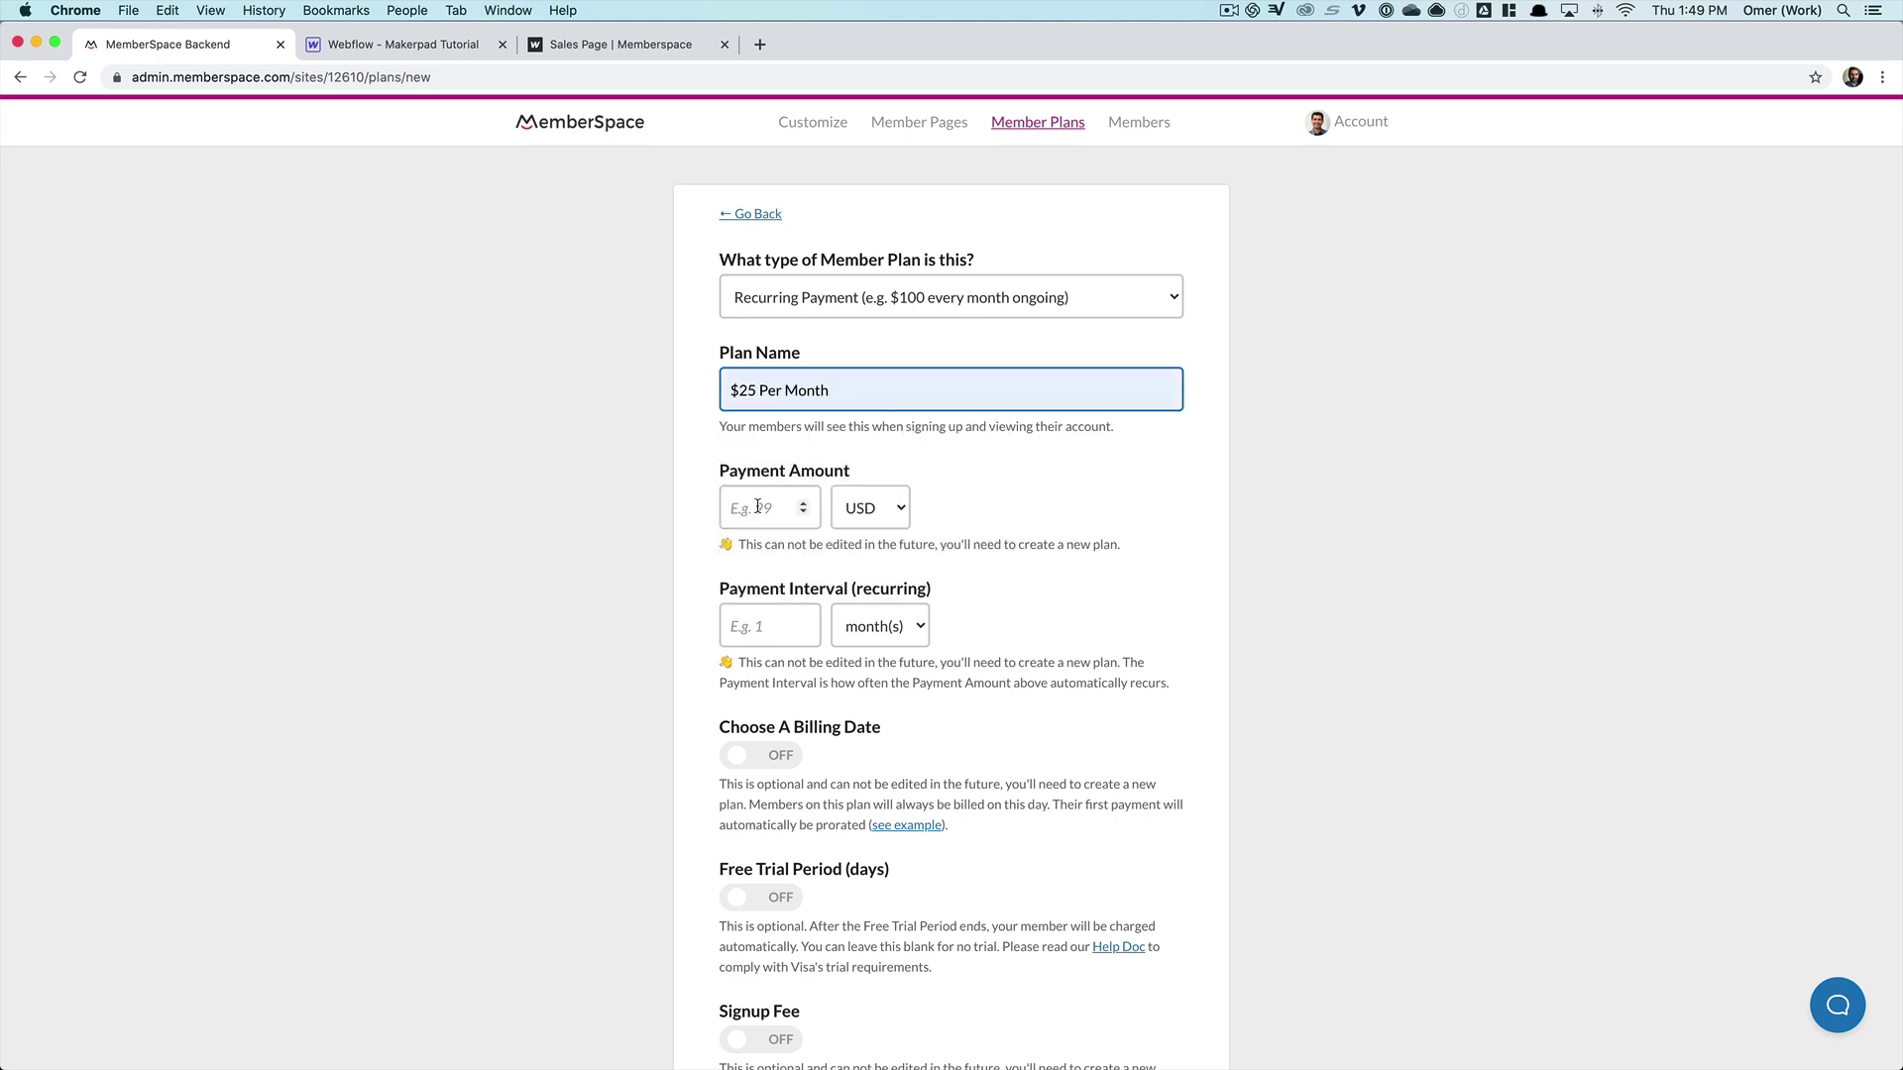
- Set the payment amount to 25 with USD as the currency
{"action": "left_click", "coordinate": [780, 517]}
{"action": "type", "text": "25"}
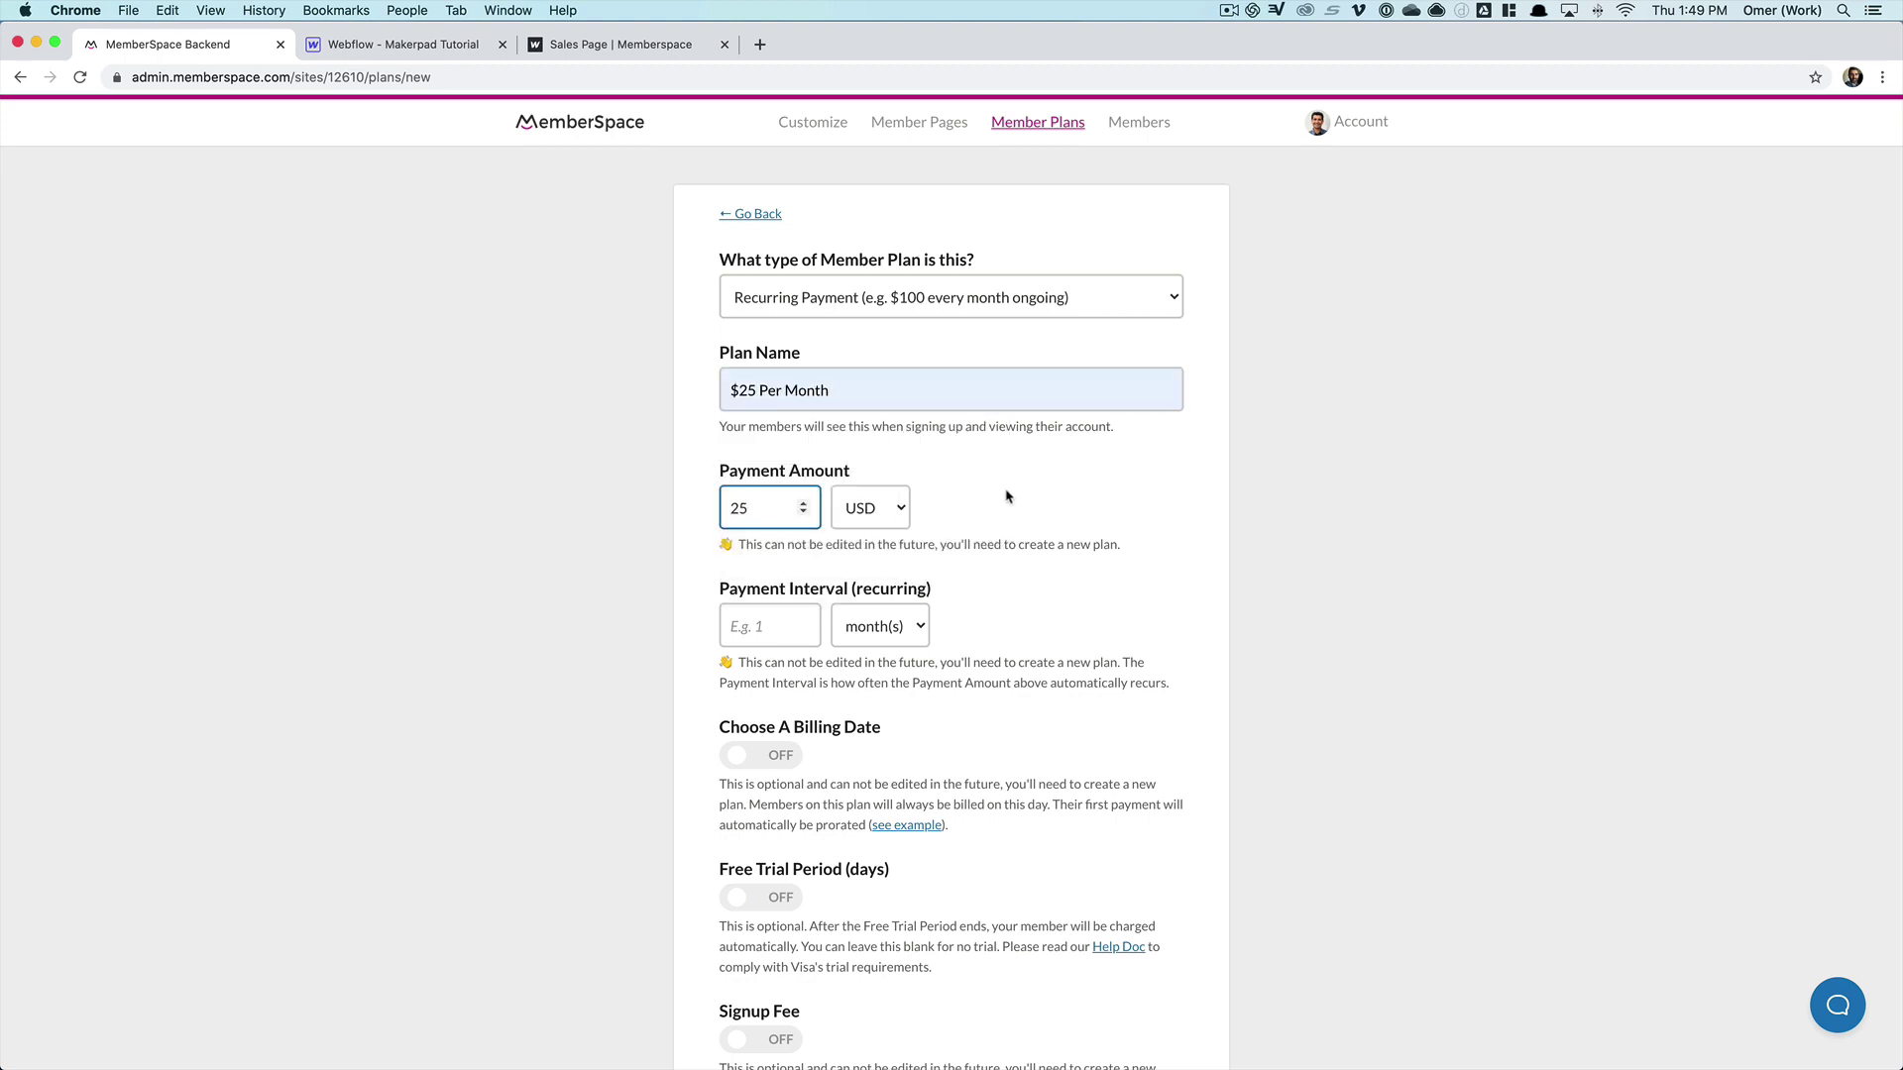
{"action": "key", "text": "Tab"}
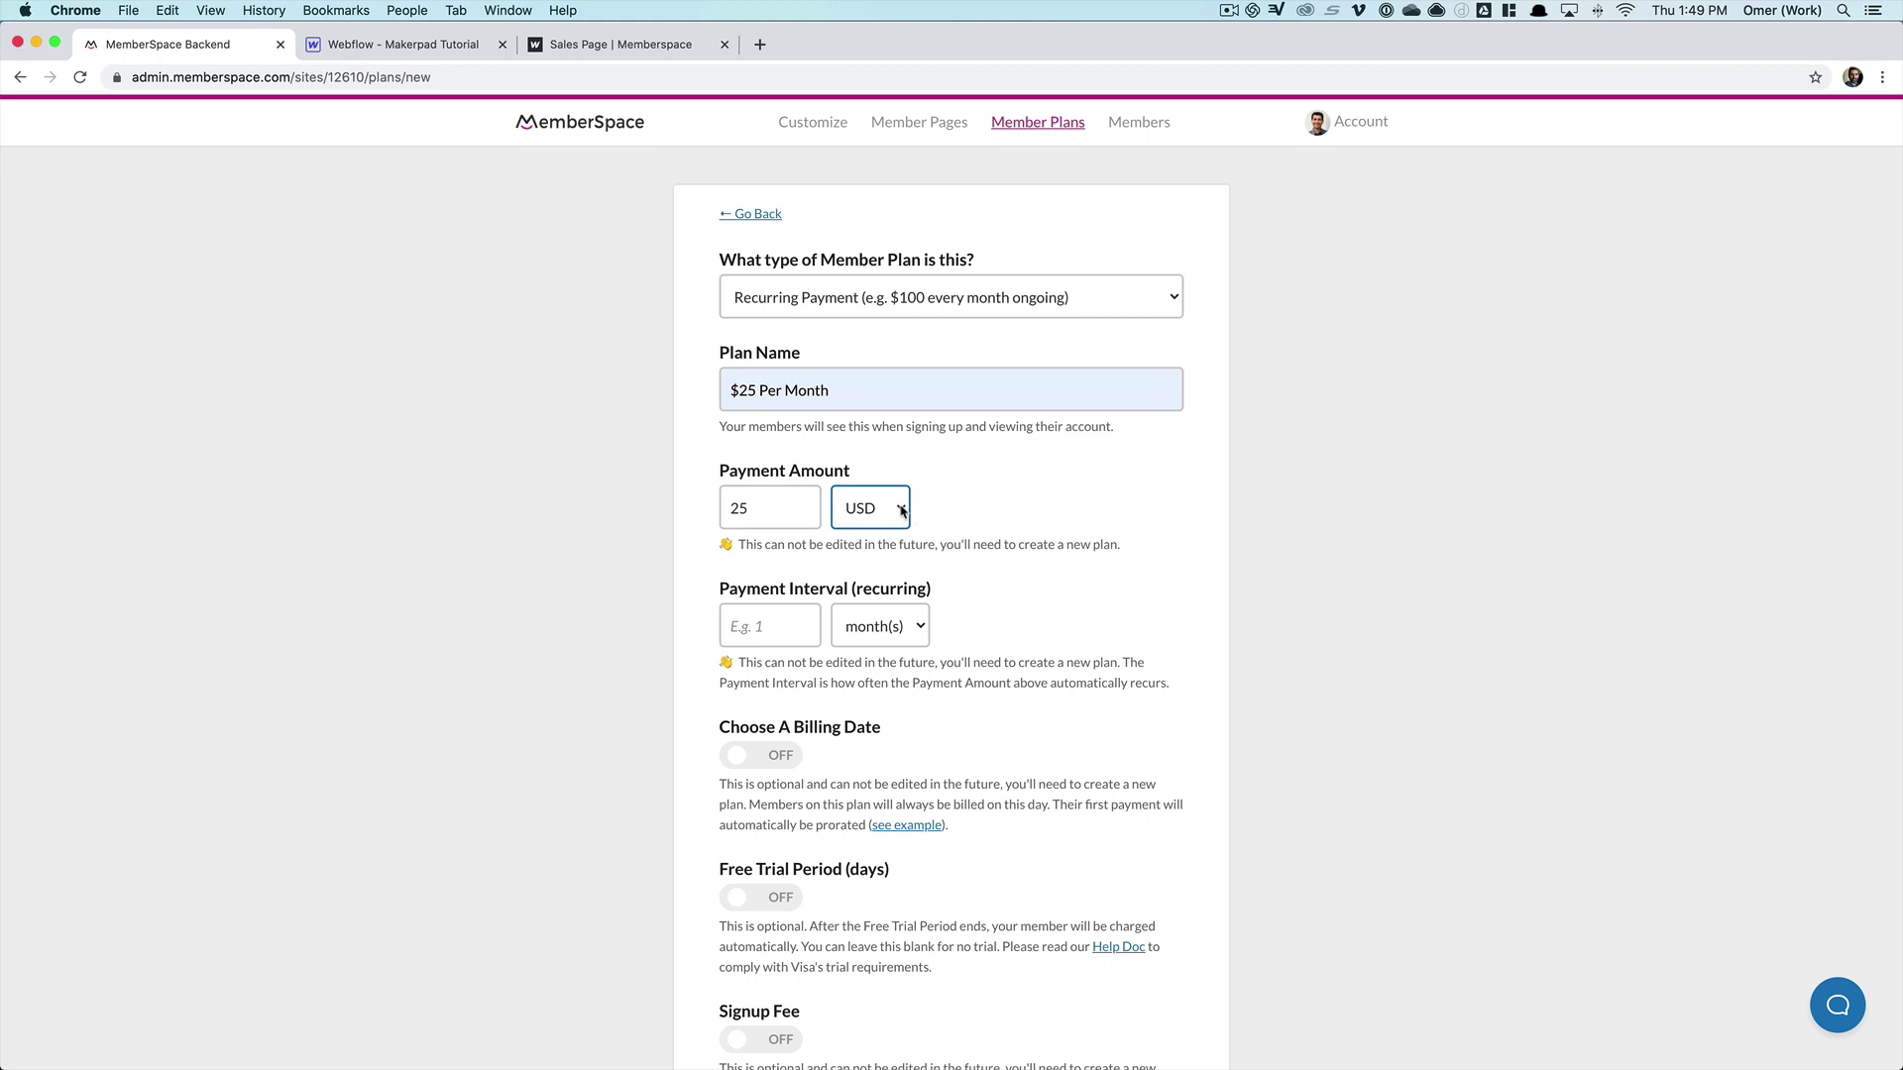
{"action": "left_click", "coordinate": [901, 513]}
{"action": "left_click", "coordinate": [941, 501]}
- Set the payment interval to 1 month(s) and scroll down the plan form
{"action": "scroll", "coordinate": [955, 496], "scroll_direction": "down", "scroll_amount": 2}
{"action": "left_click", "coordinate": [804, 484]}
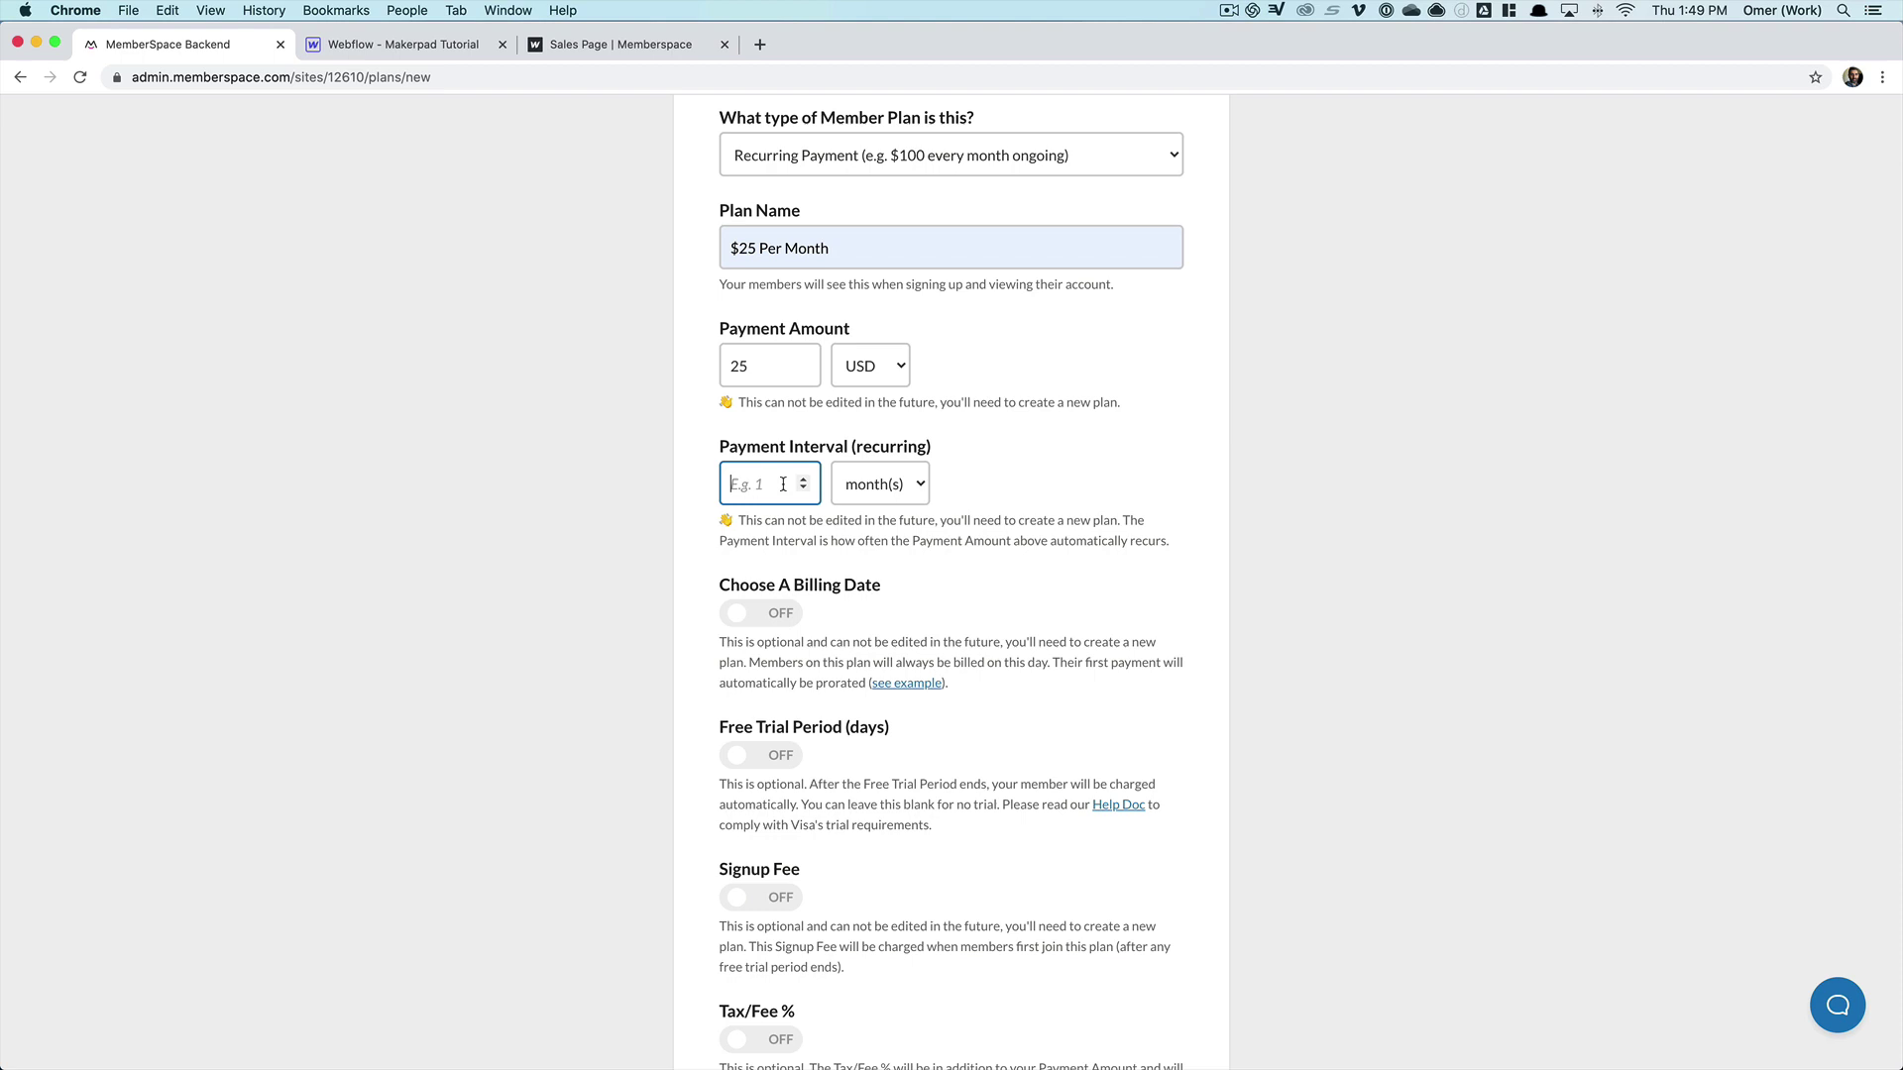
{"action": "type", "text": "1"}
{"action": "key", "text": "Tab"}
{"action": "scroll", "coordinate": [606, 433], "scroll_direction": "down", "scroll_amount": 3}
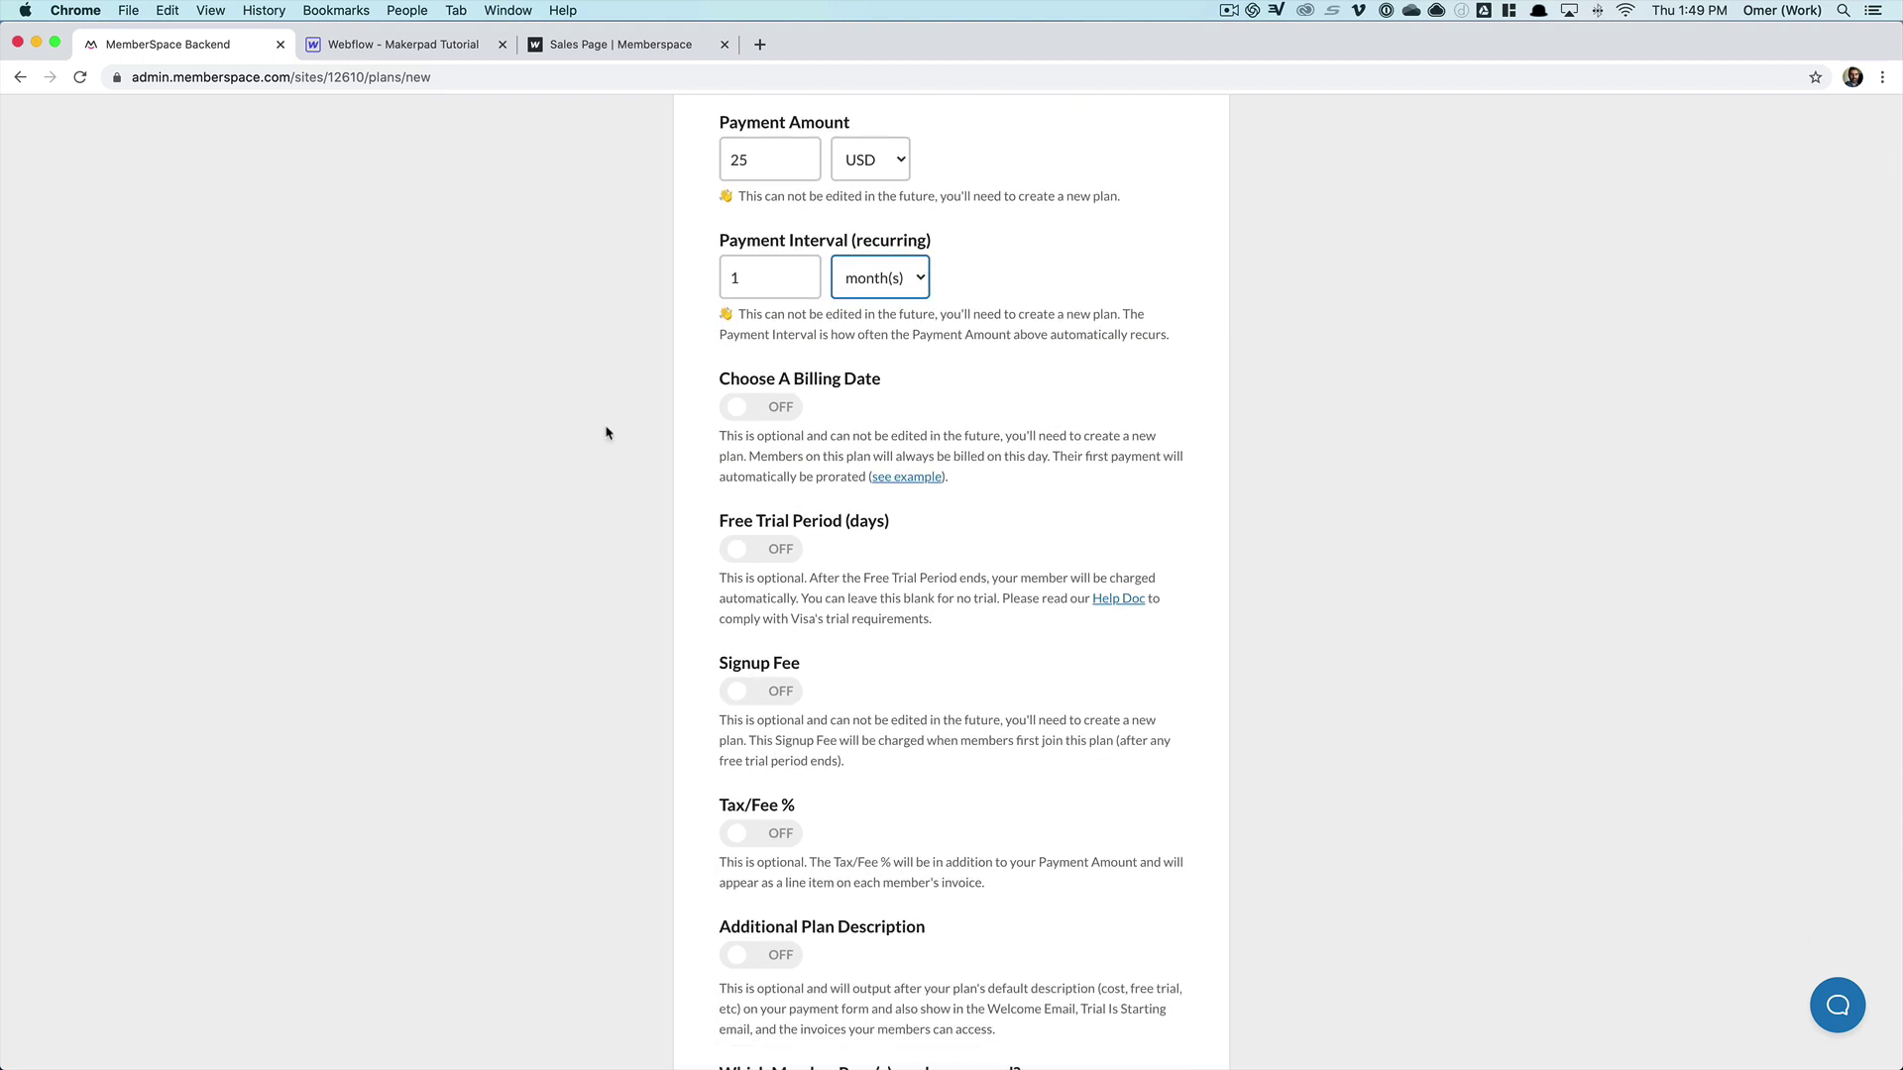
{"action": "scroll", "coordinate": [607, 433], "scroll_direction": "down", "scroll_amount": 1}
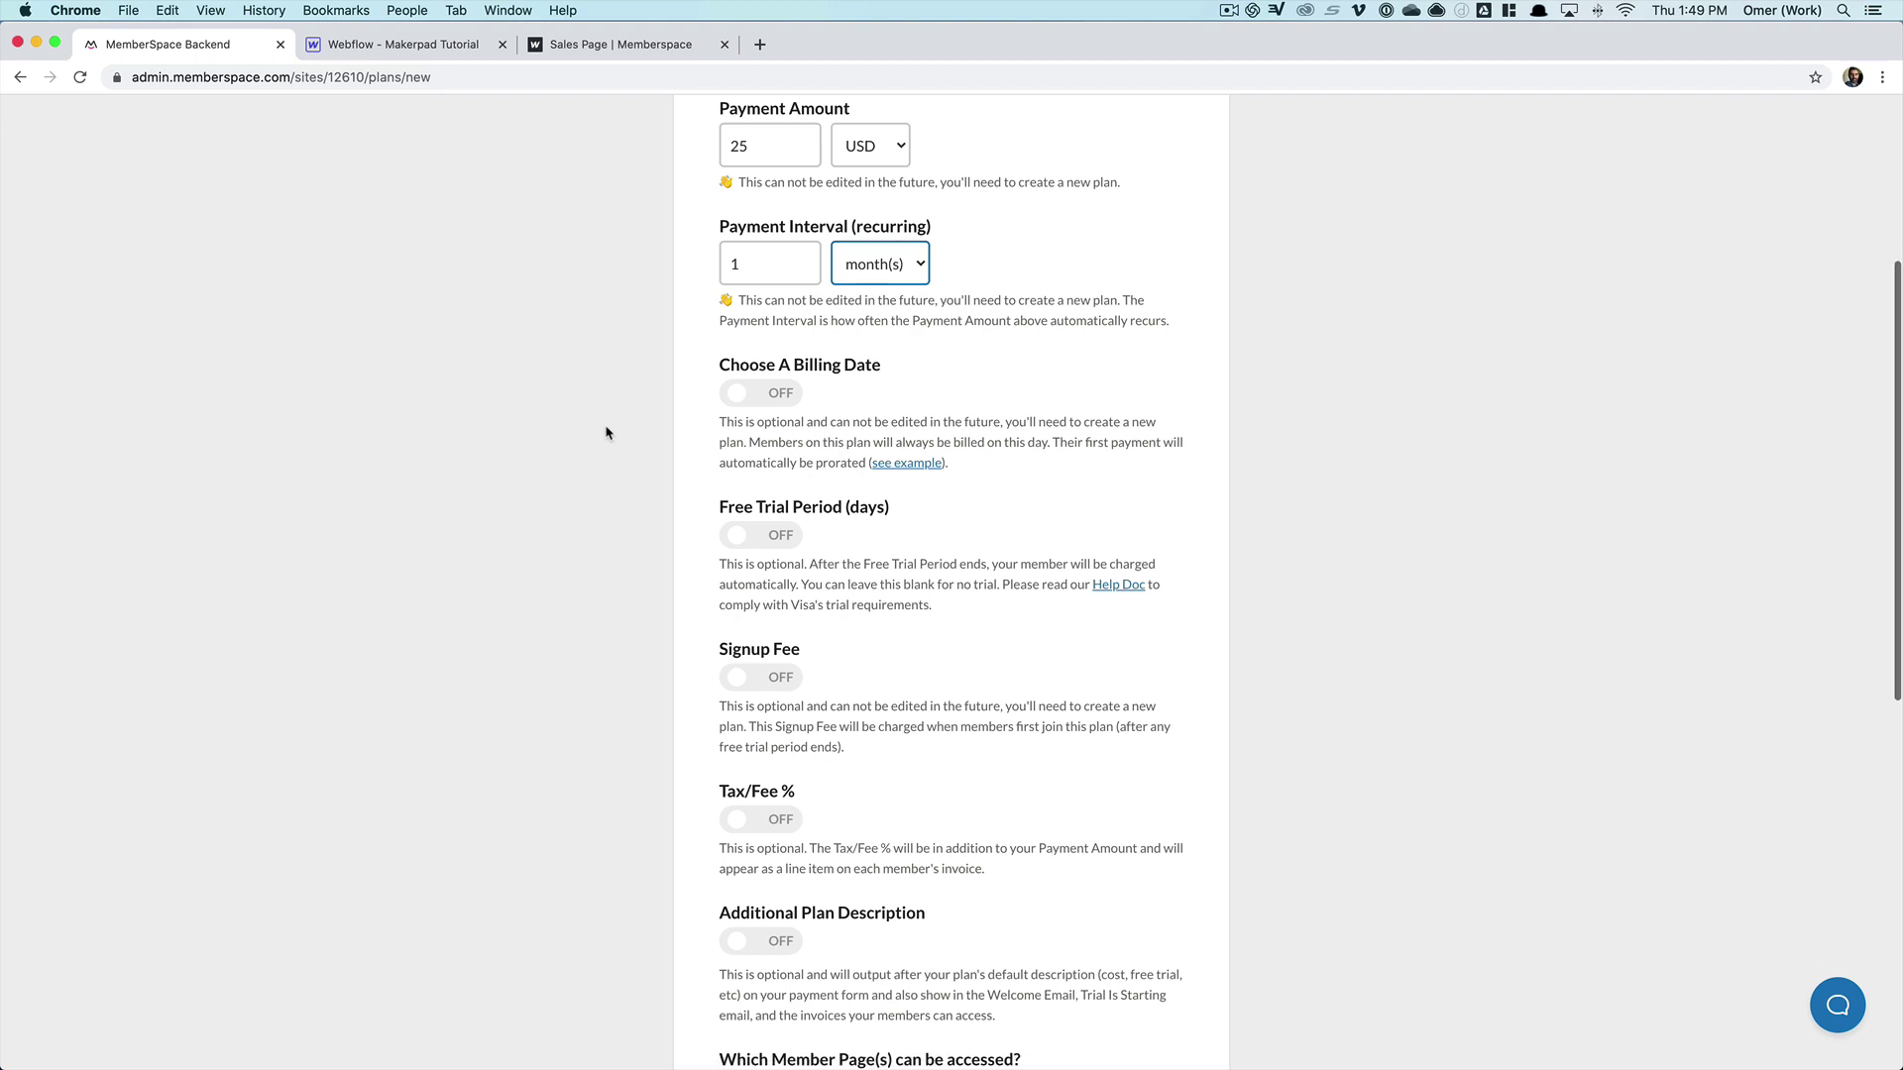
{"action": "scroll", "coordinate": [607, 433], "scroll_direction": "down", "scroll_amount": 2}
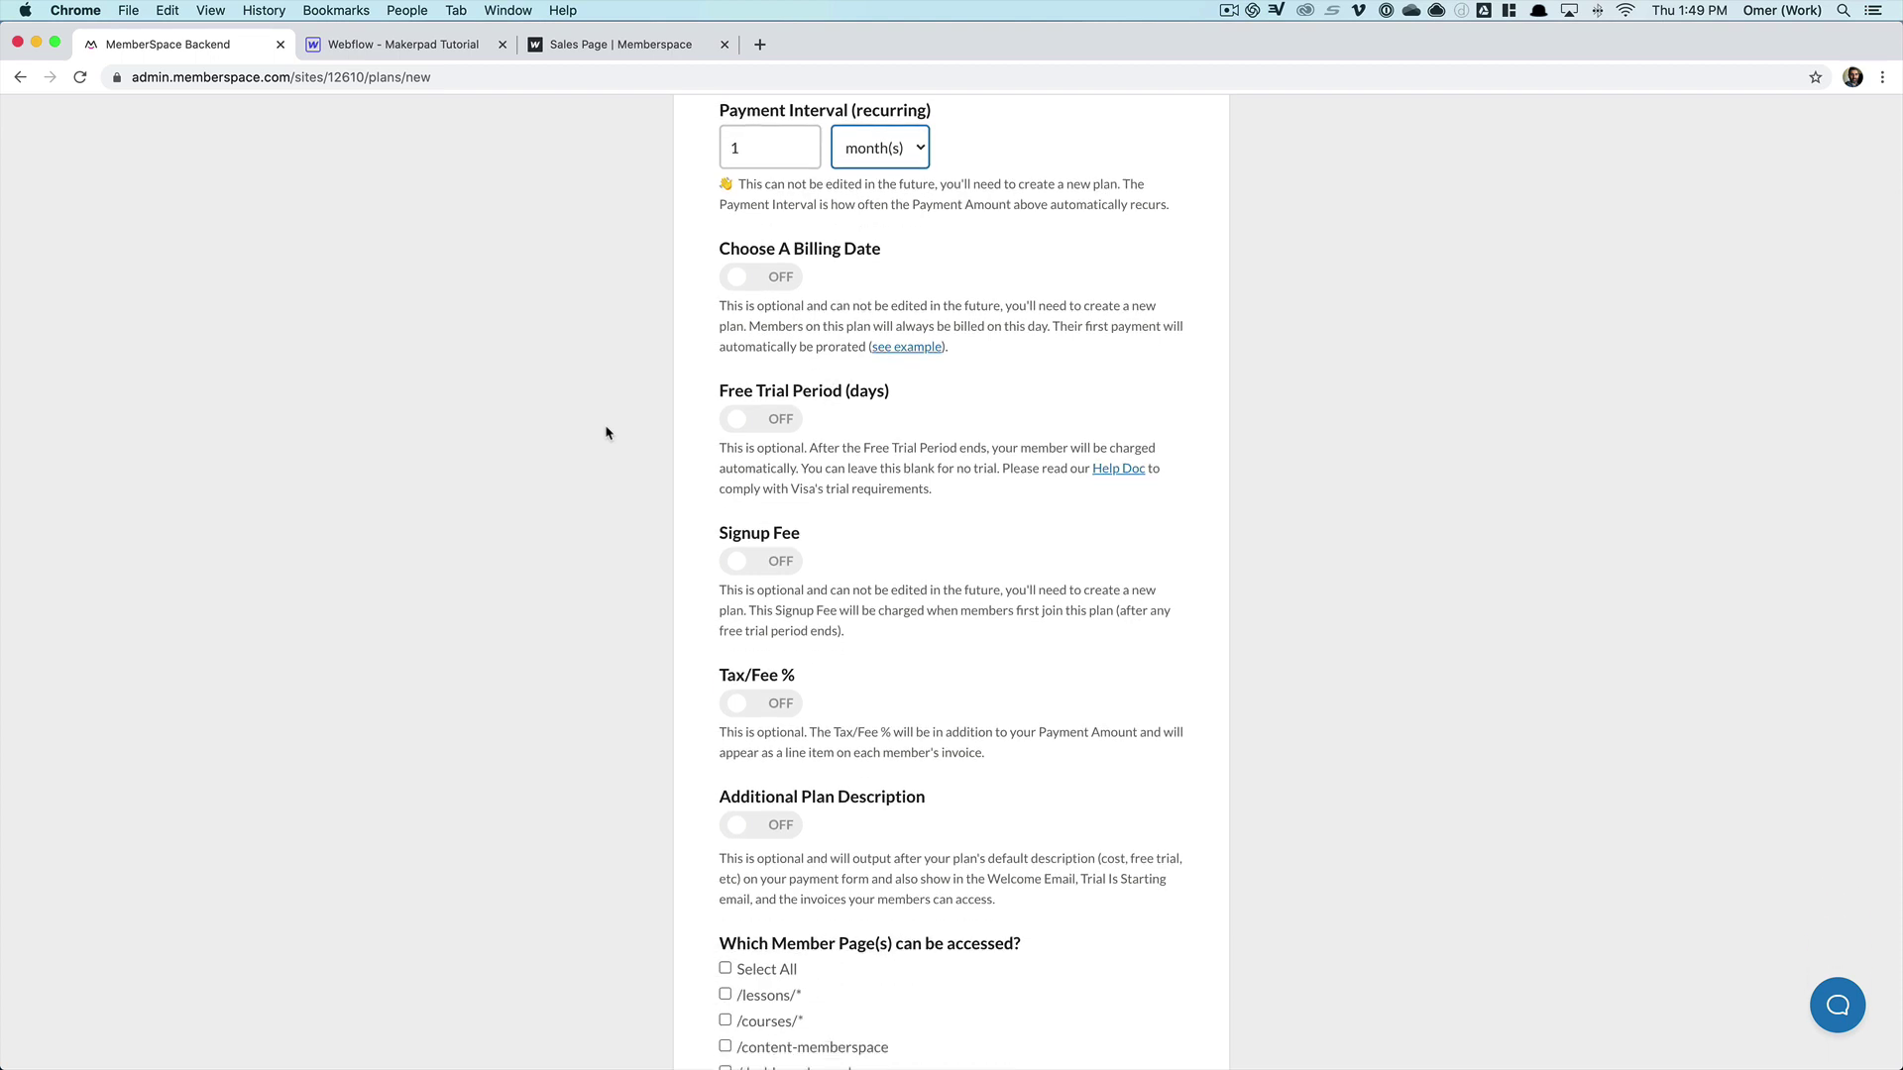
{"action": "scroll", "coordinate": [607, 433], "scroll_direction": "down", "scroll_amount": 2}
{"action": "scroll", "coordinate": [606, 433], "scroll_direction": "down", "scroll_amount": 1}
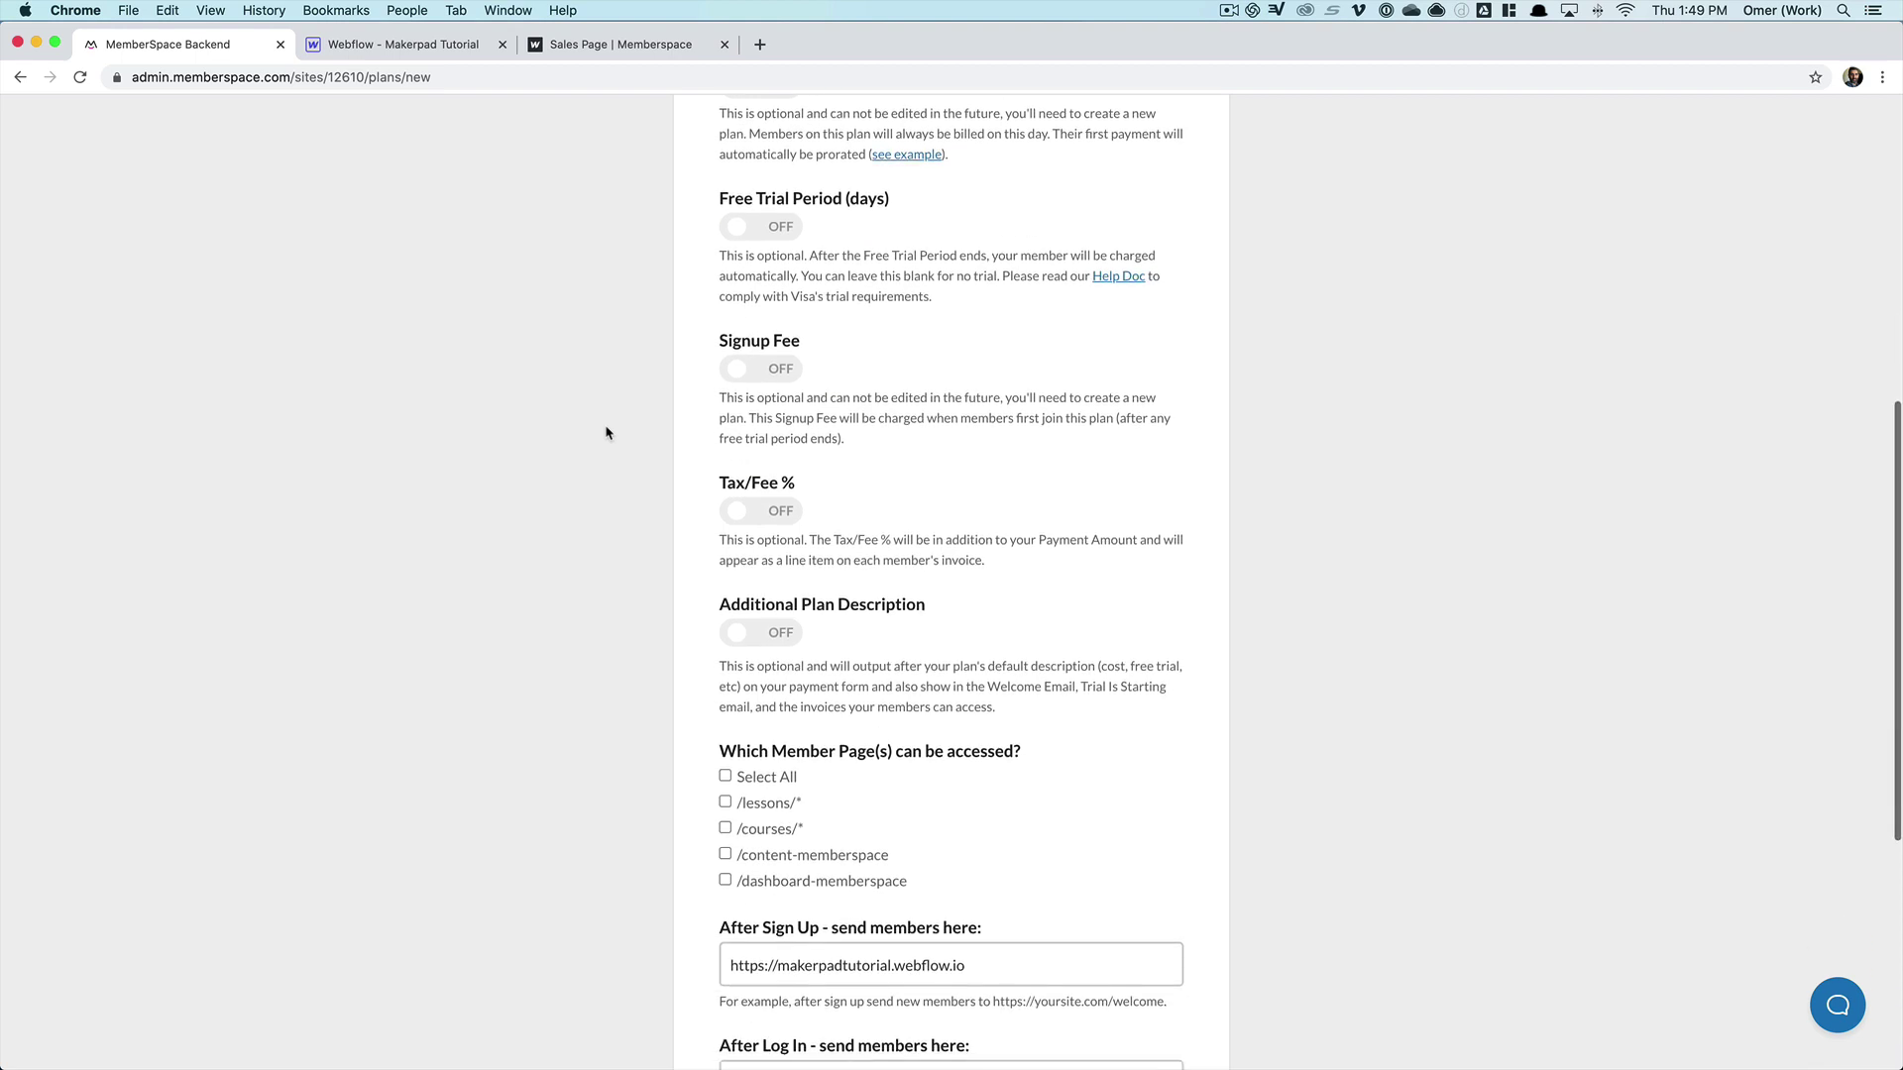
{"action": "scroll", "coordinate": [606, 433], "scroll_direction": "down", "scroll_amount": 1}
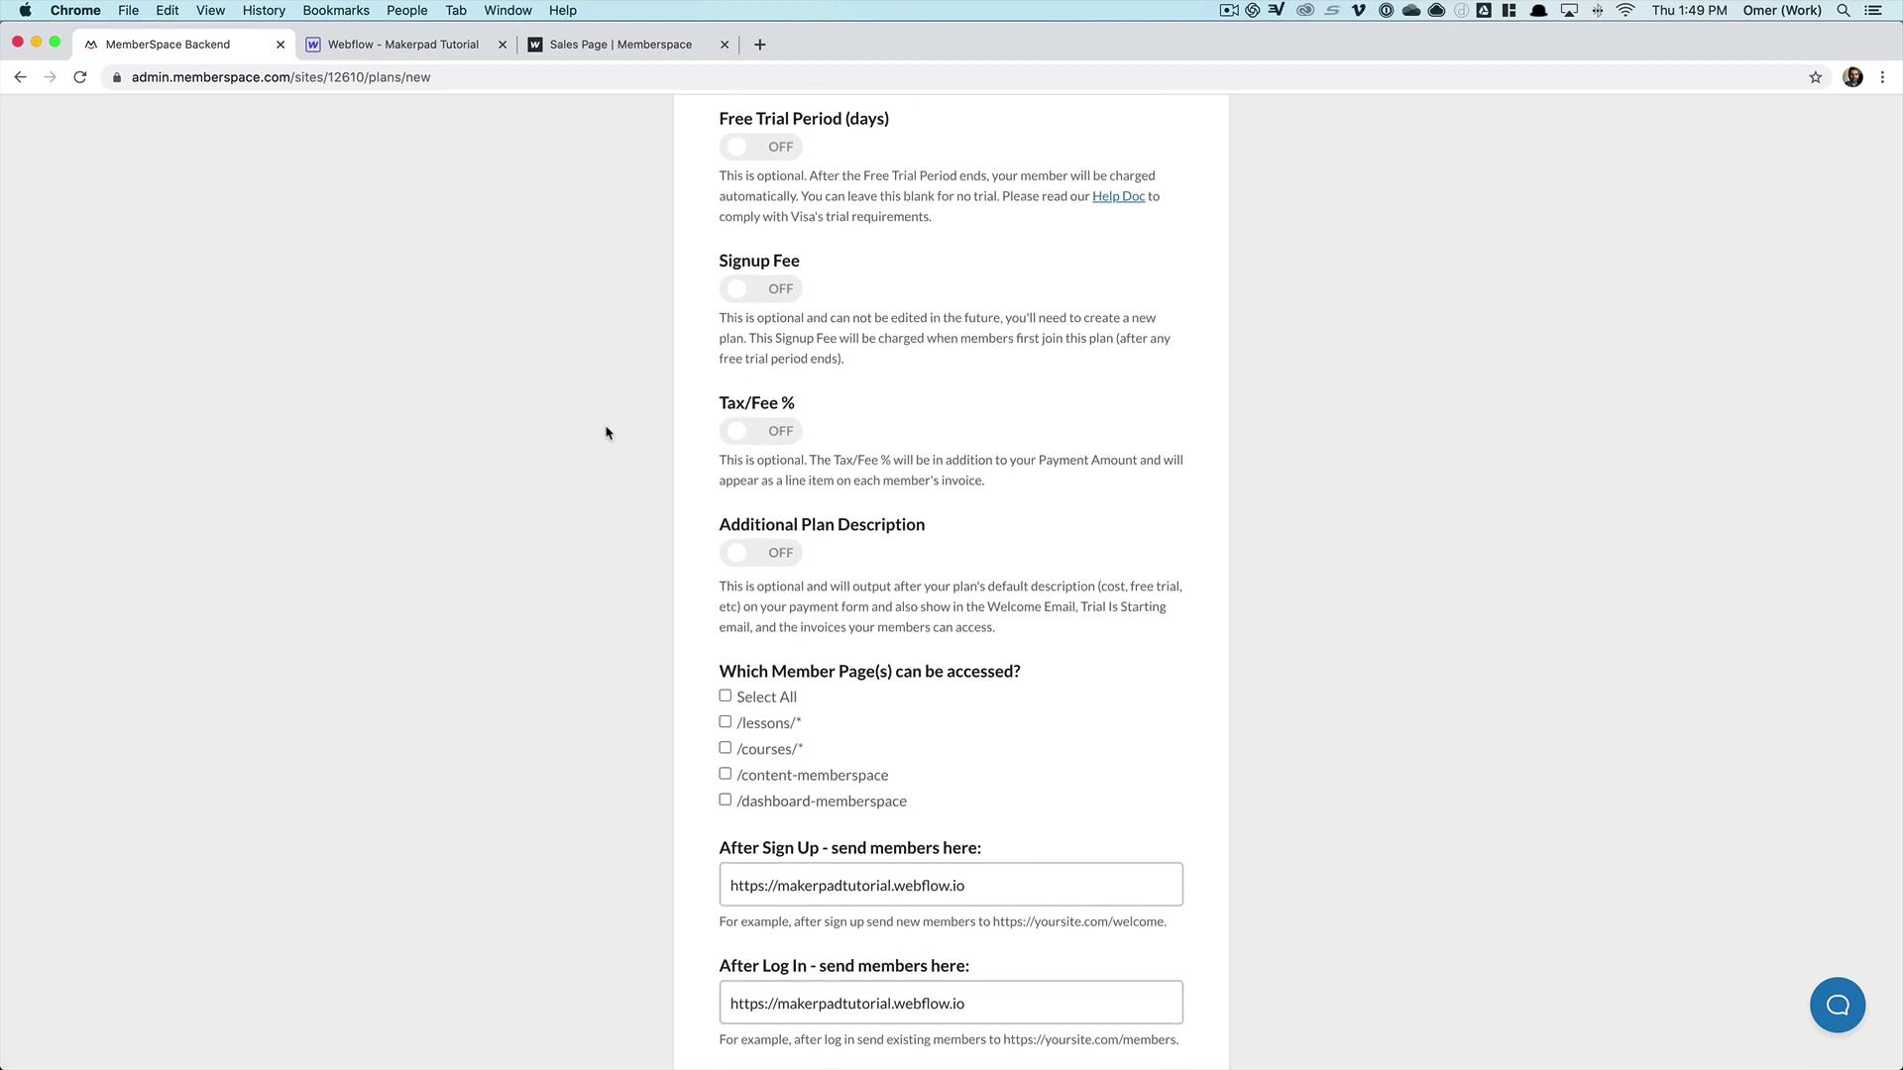
{"action": "scroll", "coordinate": [606, 433], "scroll_direction": "down", "scroll_amount": 2}
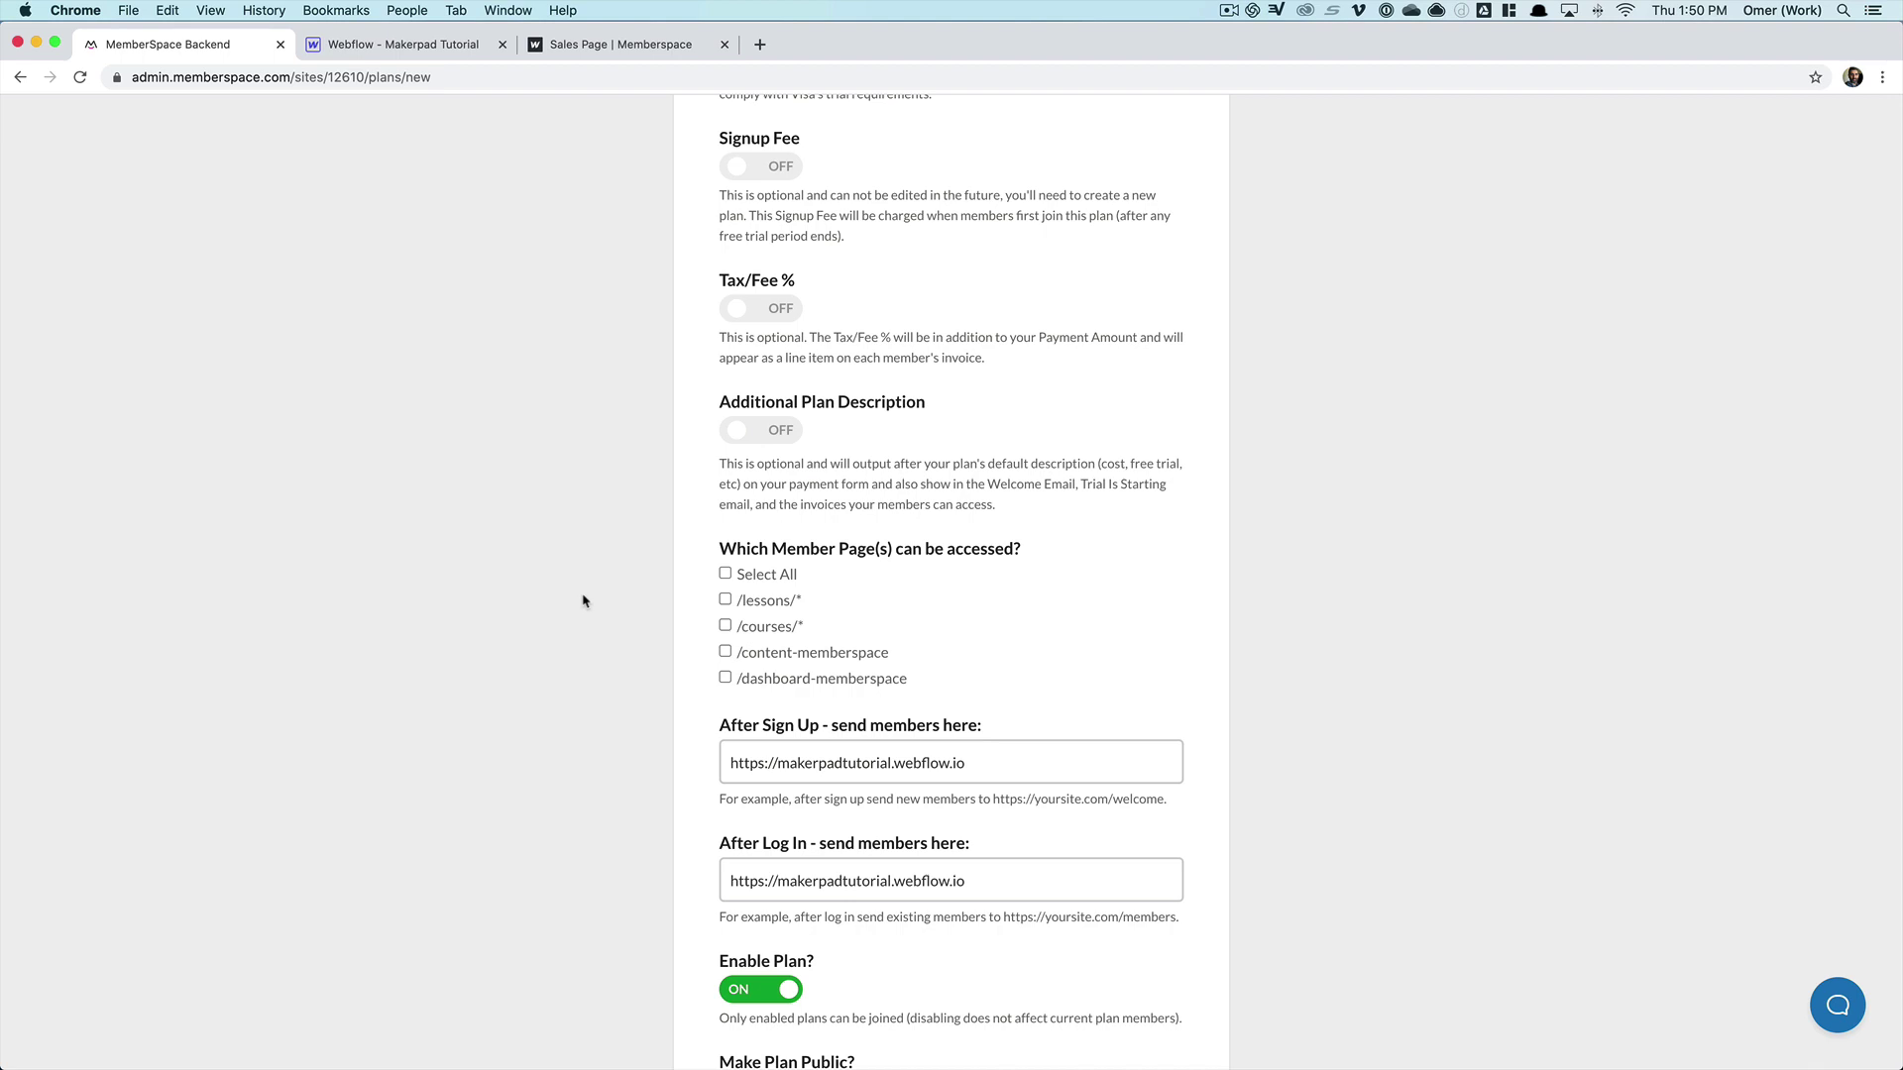
- Grant access to all member pages and redirect sign-up and log-in to /dashboard-memberspace
{"action": "left_click", "coordinate": [724, 572]}
{"action": "scroll", "coordinate": [602, 657], "scroll_direction": "down", "scroll_amount": 3}
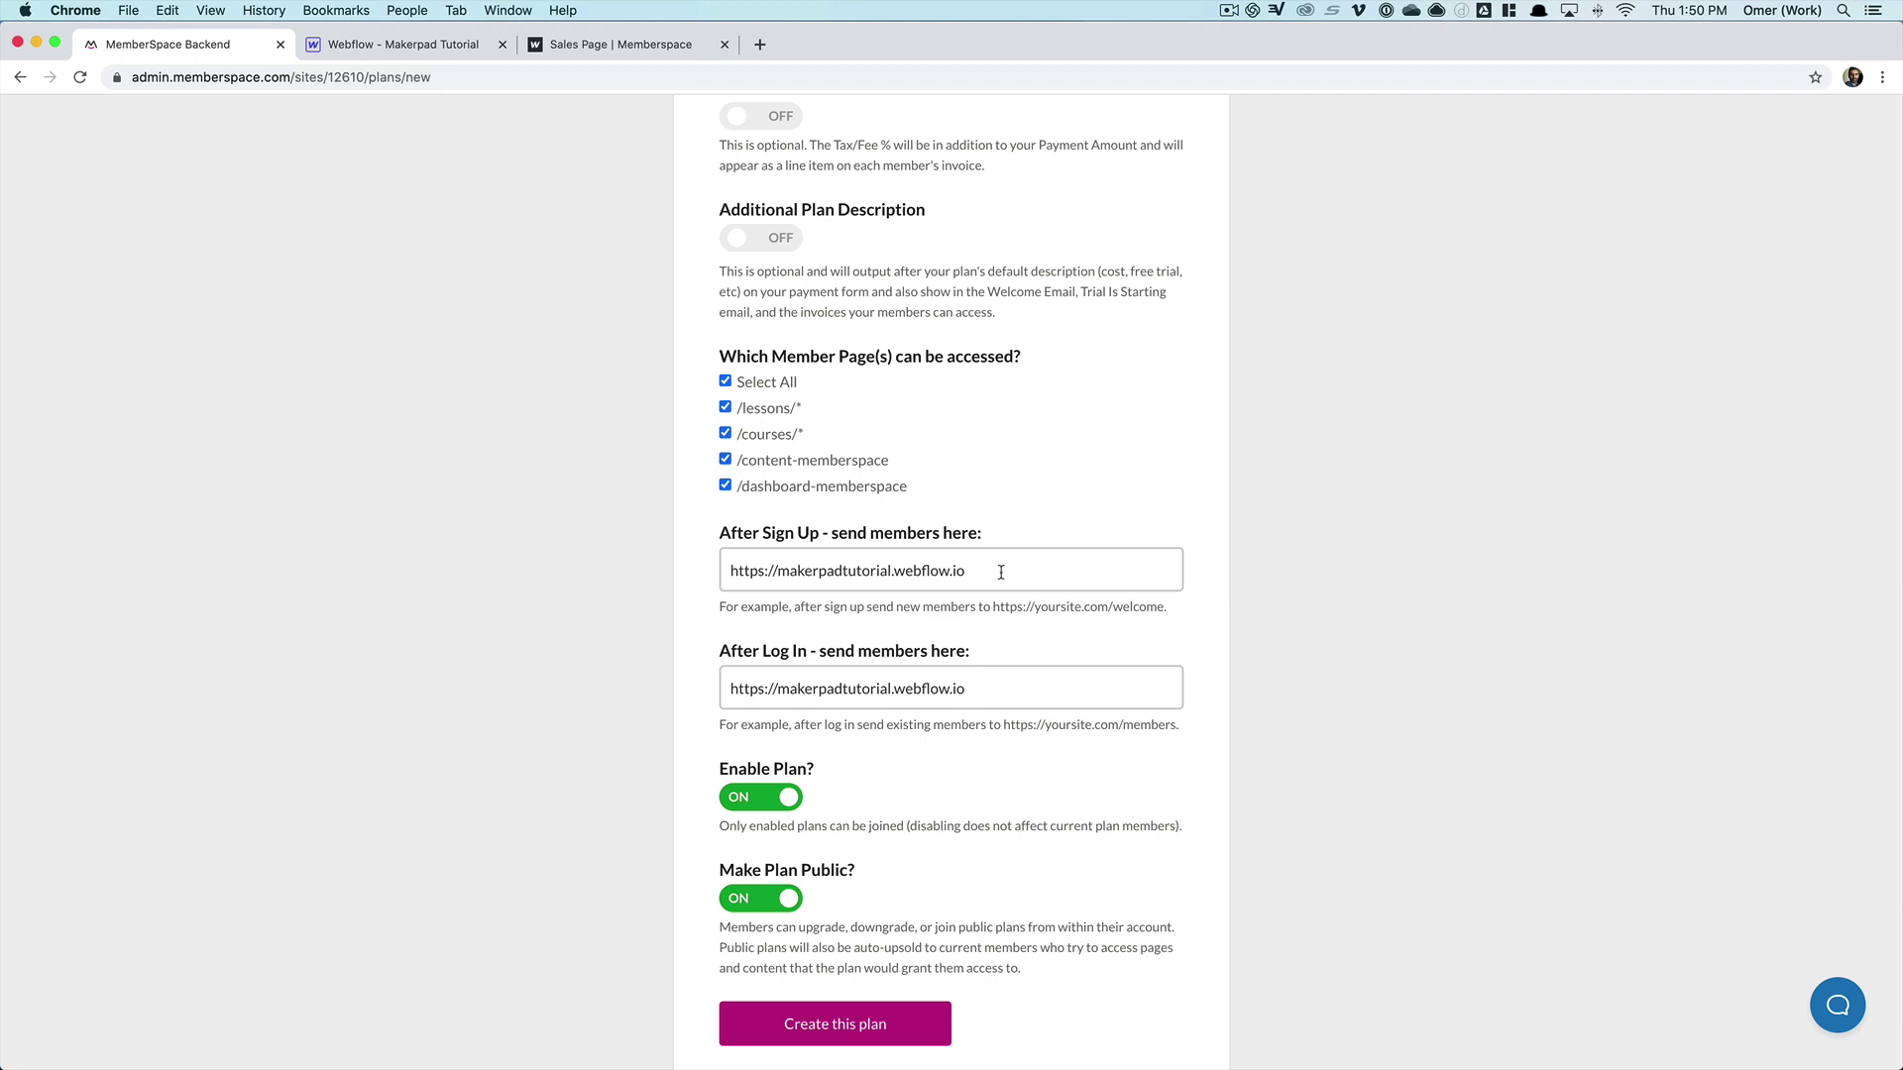
{"action": "left_click", "coordinate": [1000, 572]}
{"action": "left_click", "coordinate": [1085, 617]}
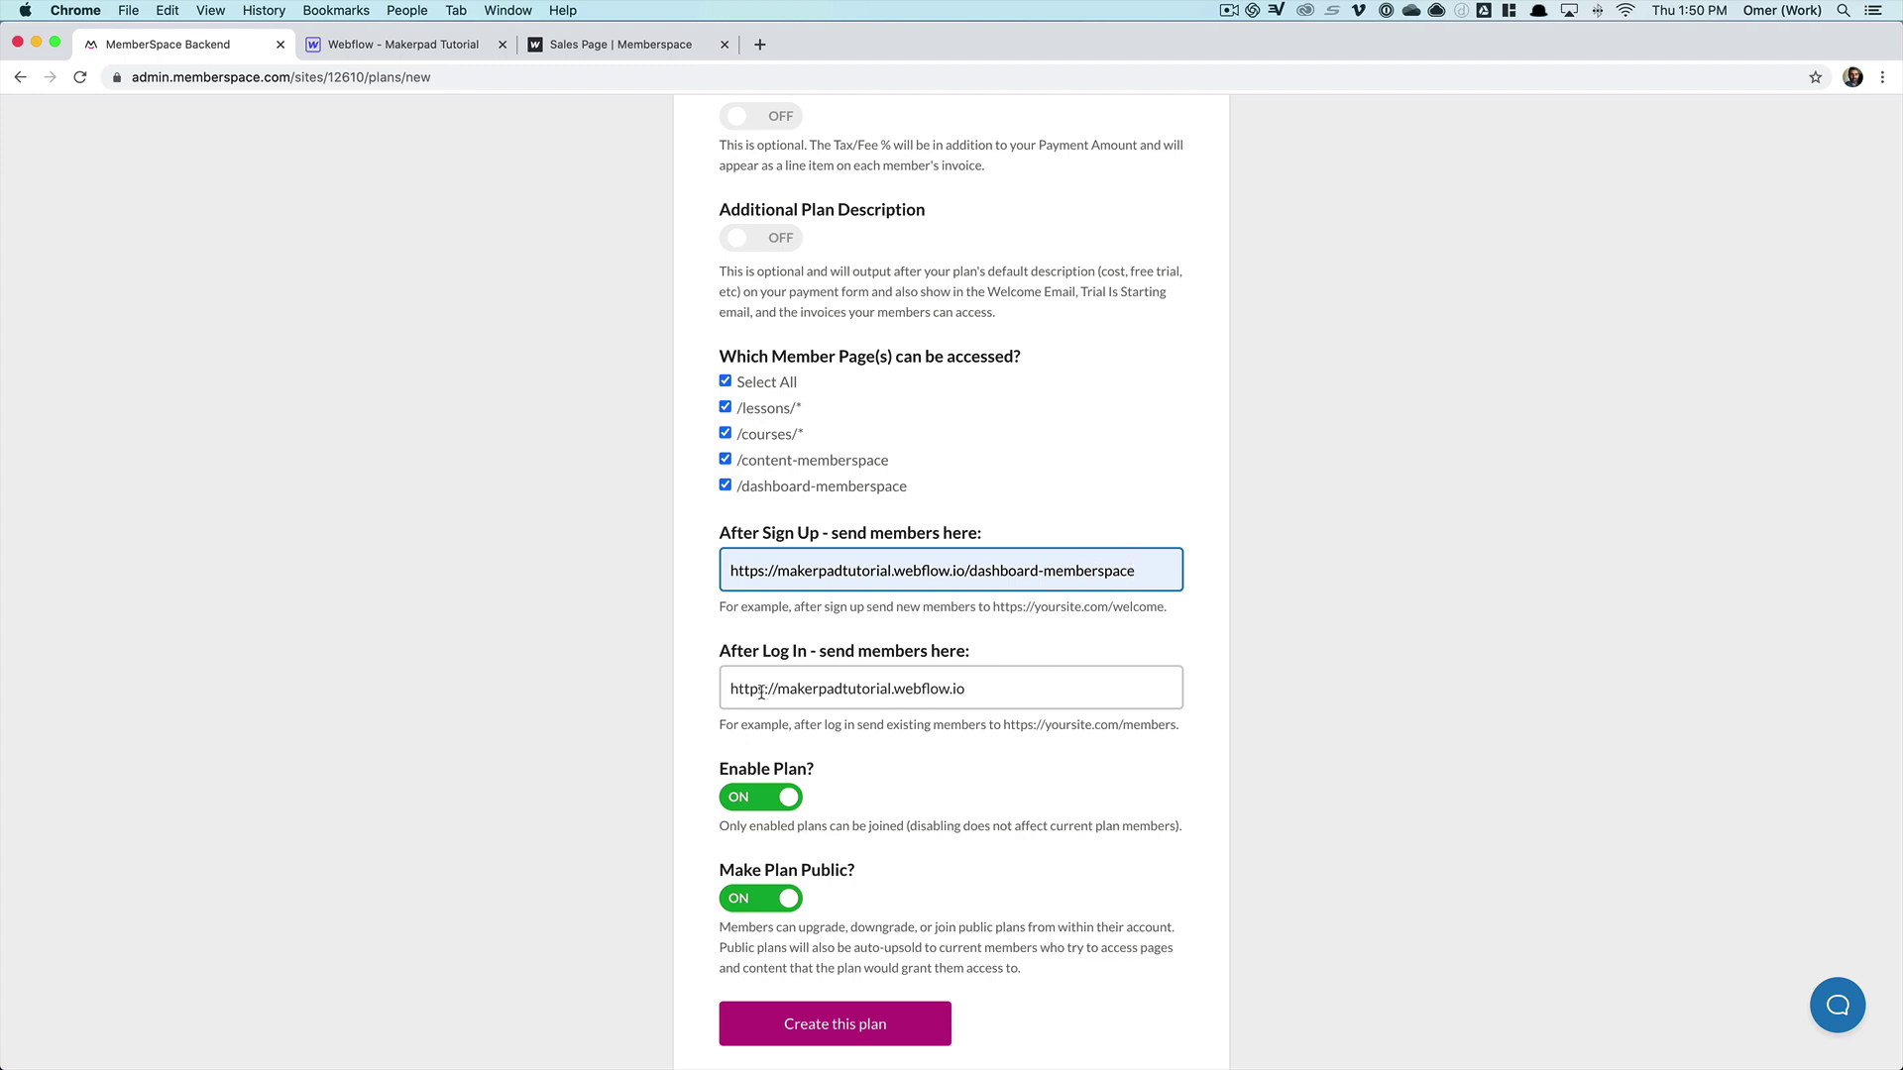
{"action": "left_click", "coordinate": [988, 690]}
{"action": "left_click", "coordinate": [994, 725]}
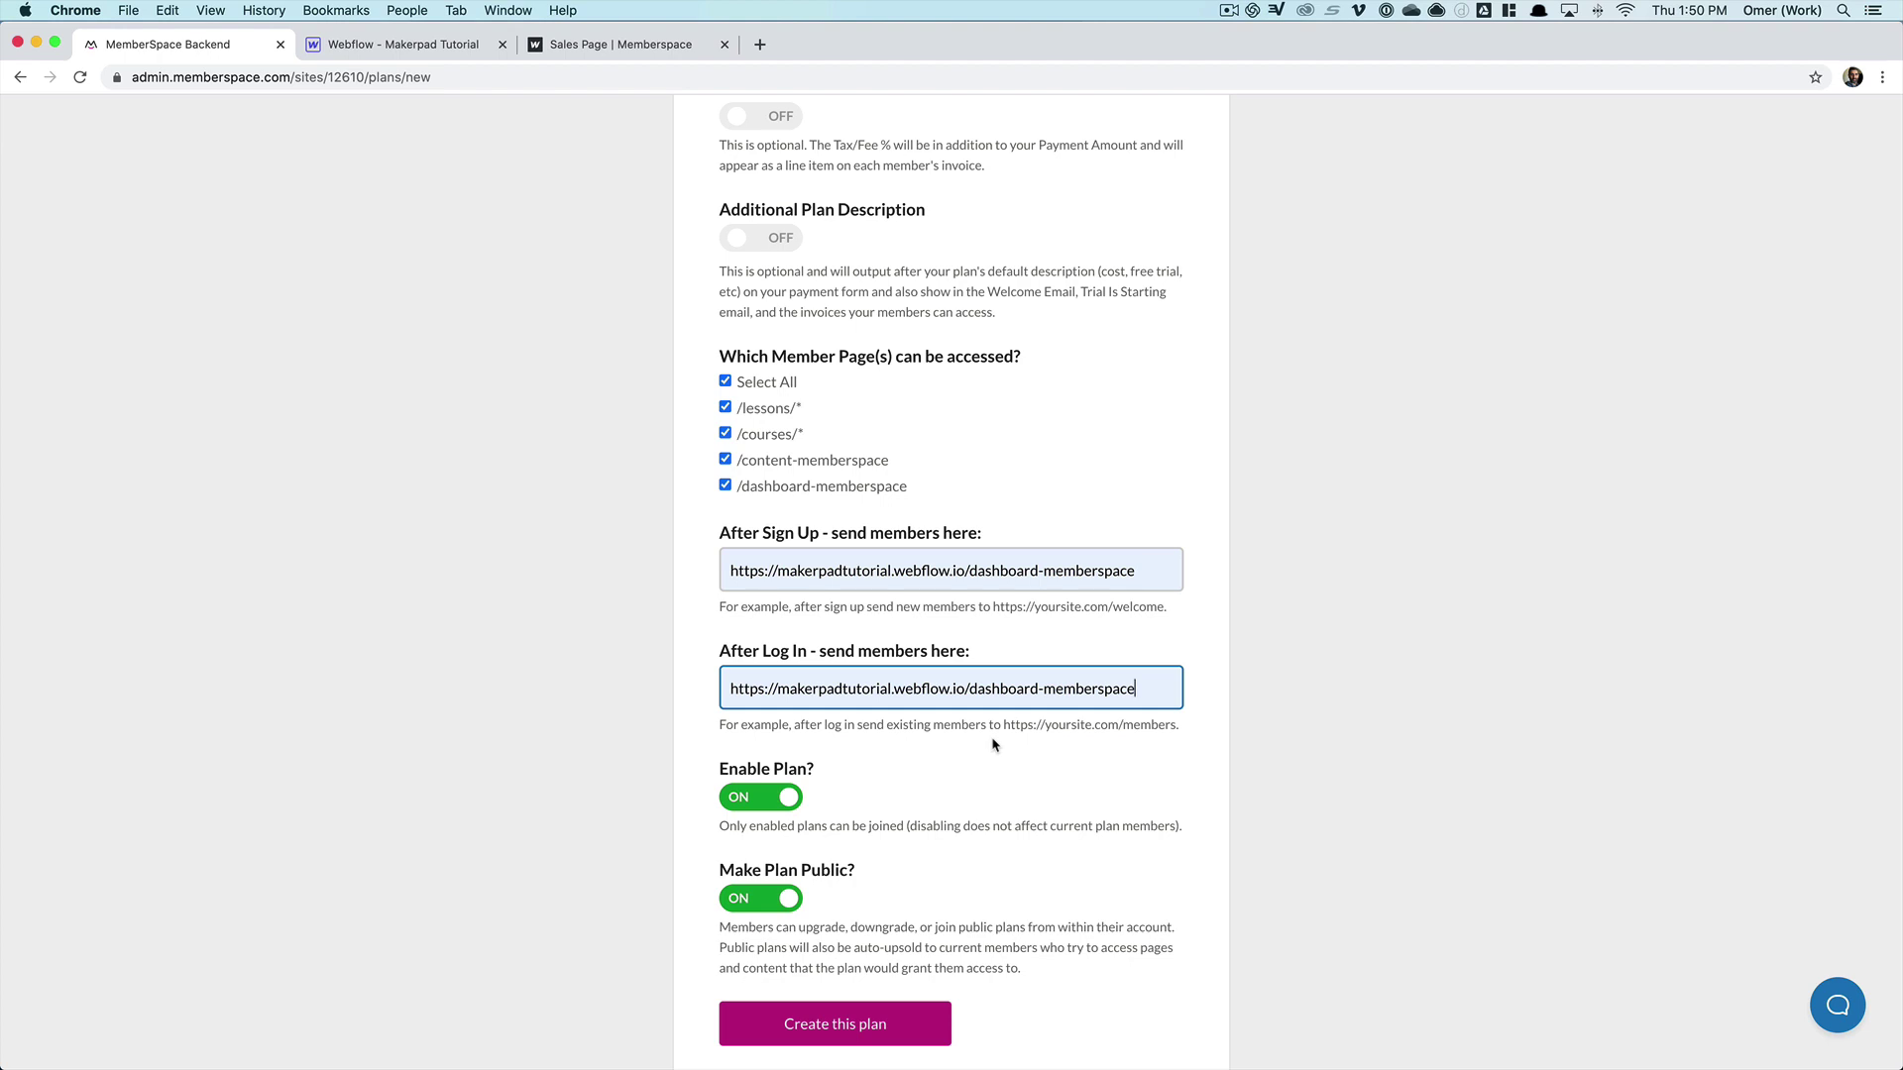
- Create the $25 Per Month plan
{"action": "scroll", "coordinate": [600, 706], "scroll_direction": "down", "scroll_amount": 2}
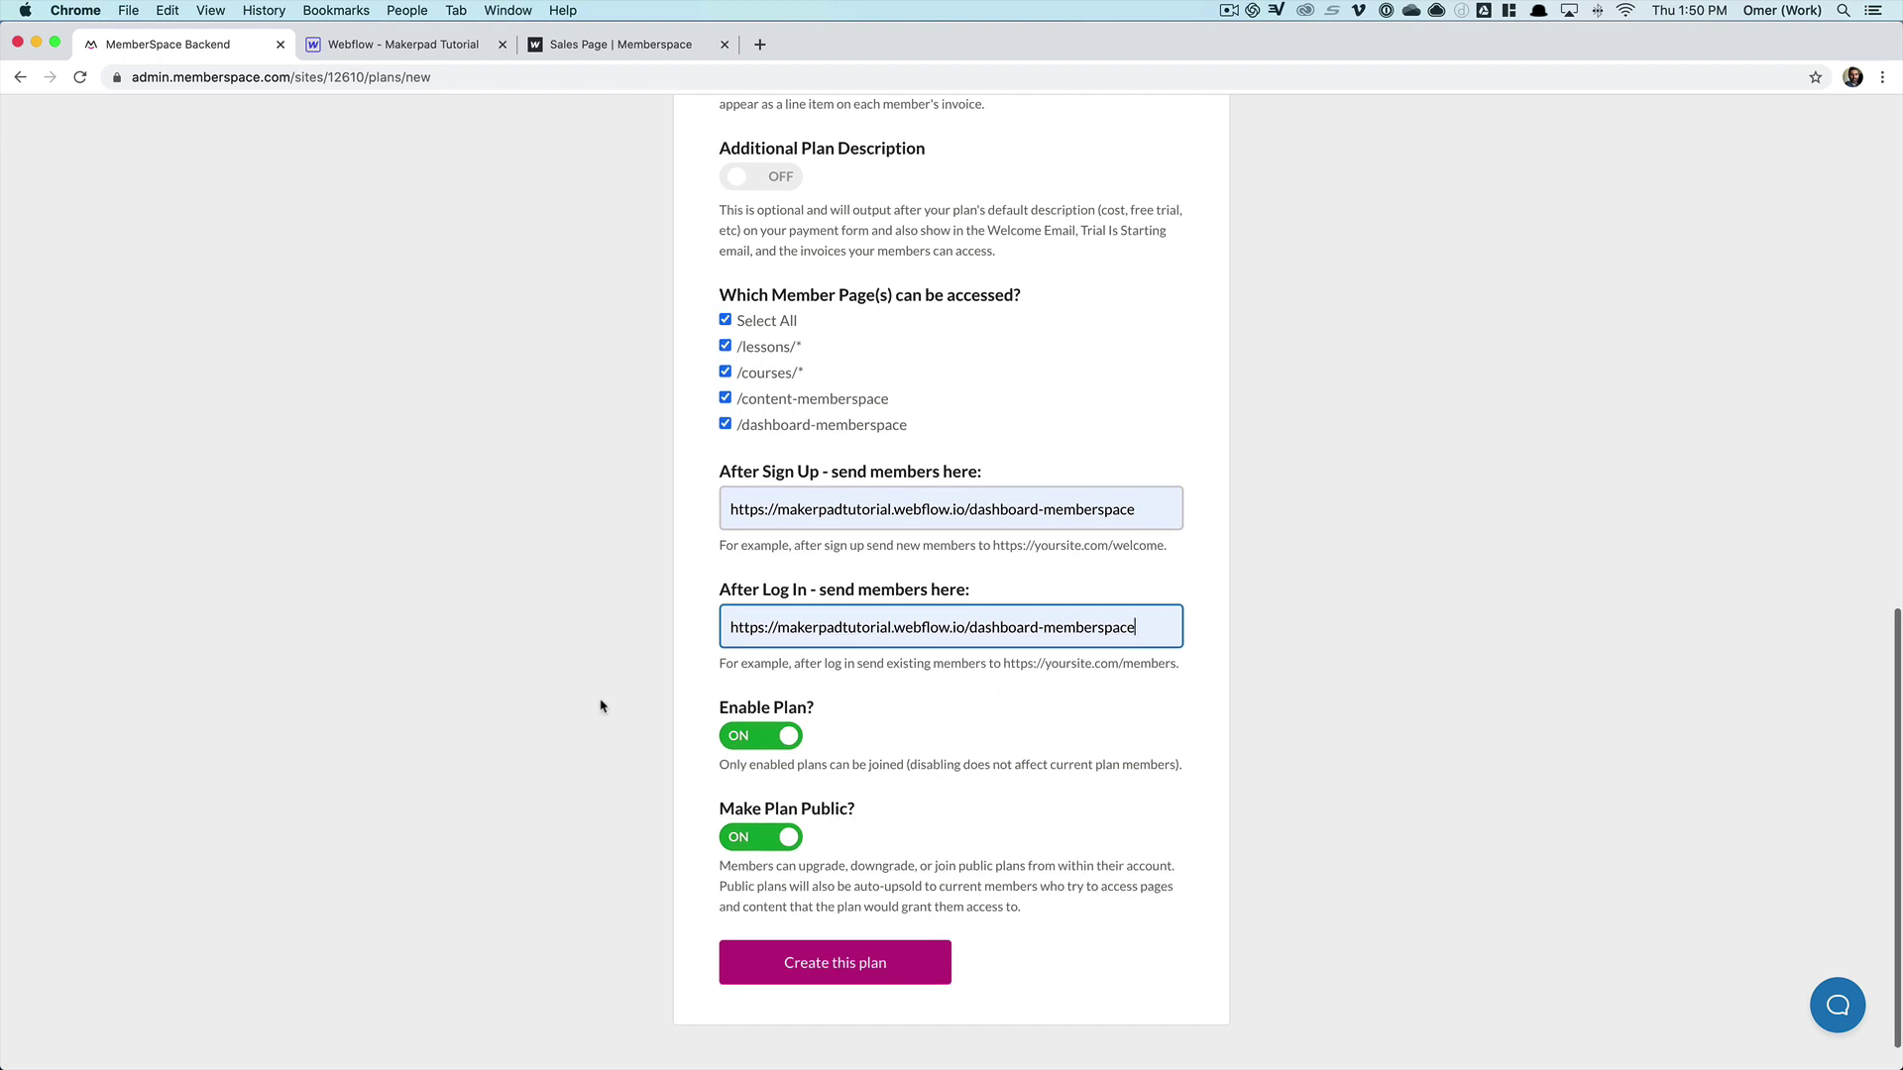
{"action": "scroll", "coordinate": [599, 708], "scroll_direction": "down", "scroll_amount": 1}
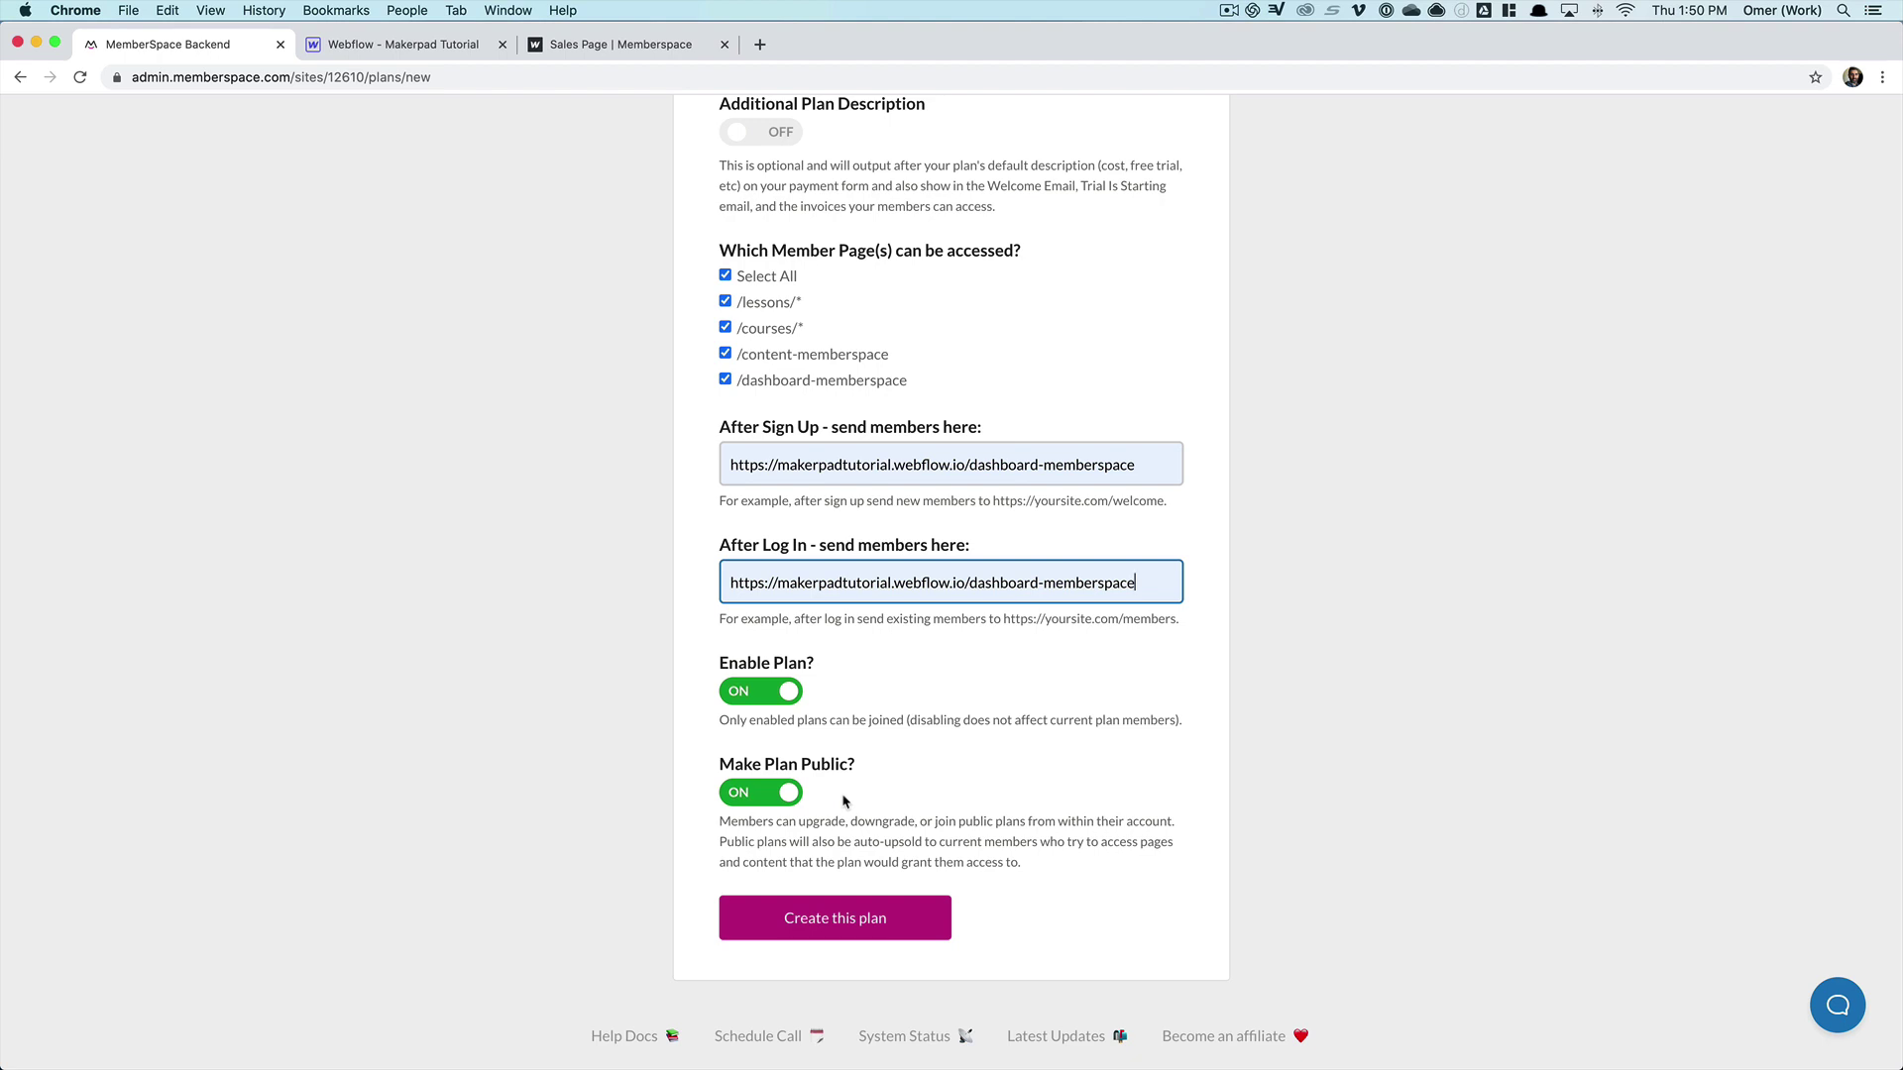
{"action": "left_click", "coordinate": [871, 921]}
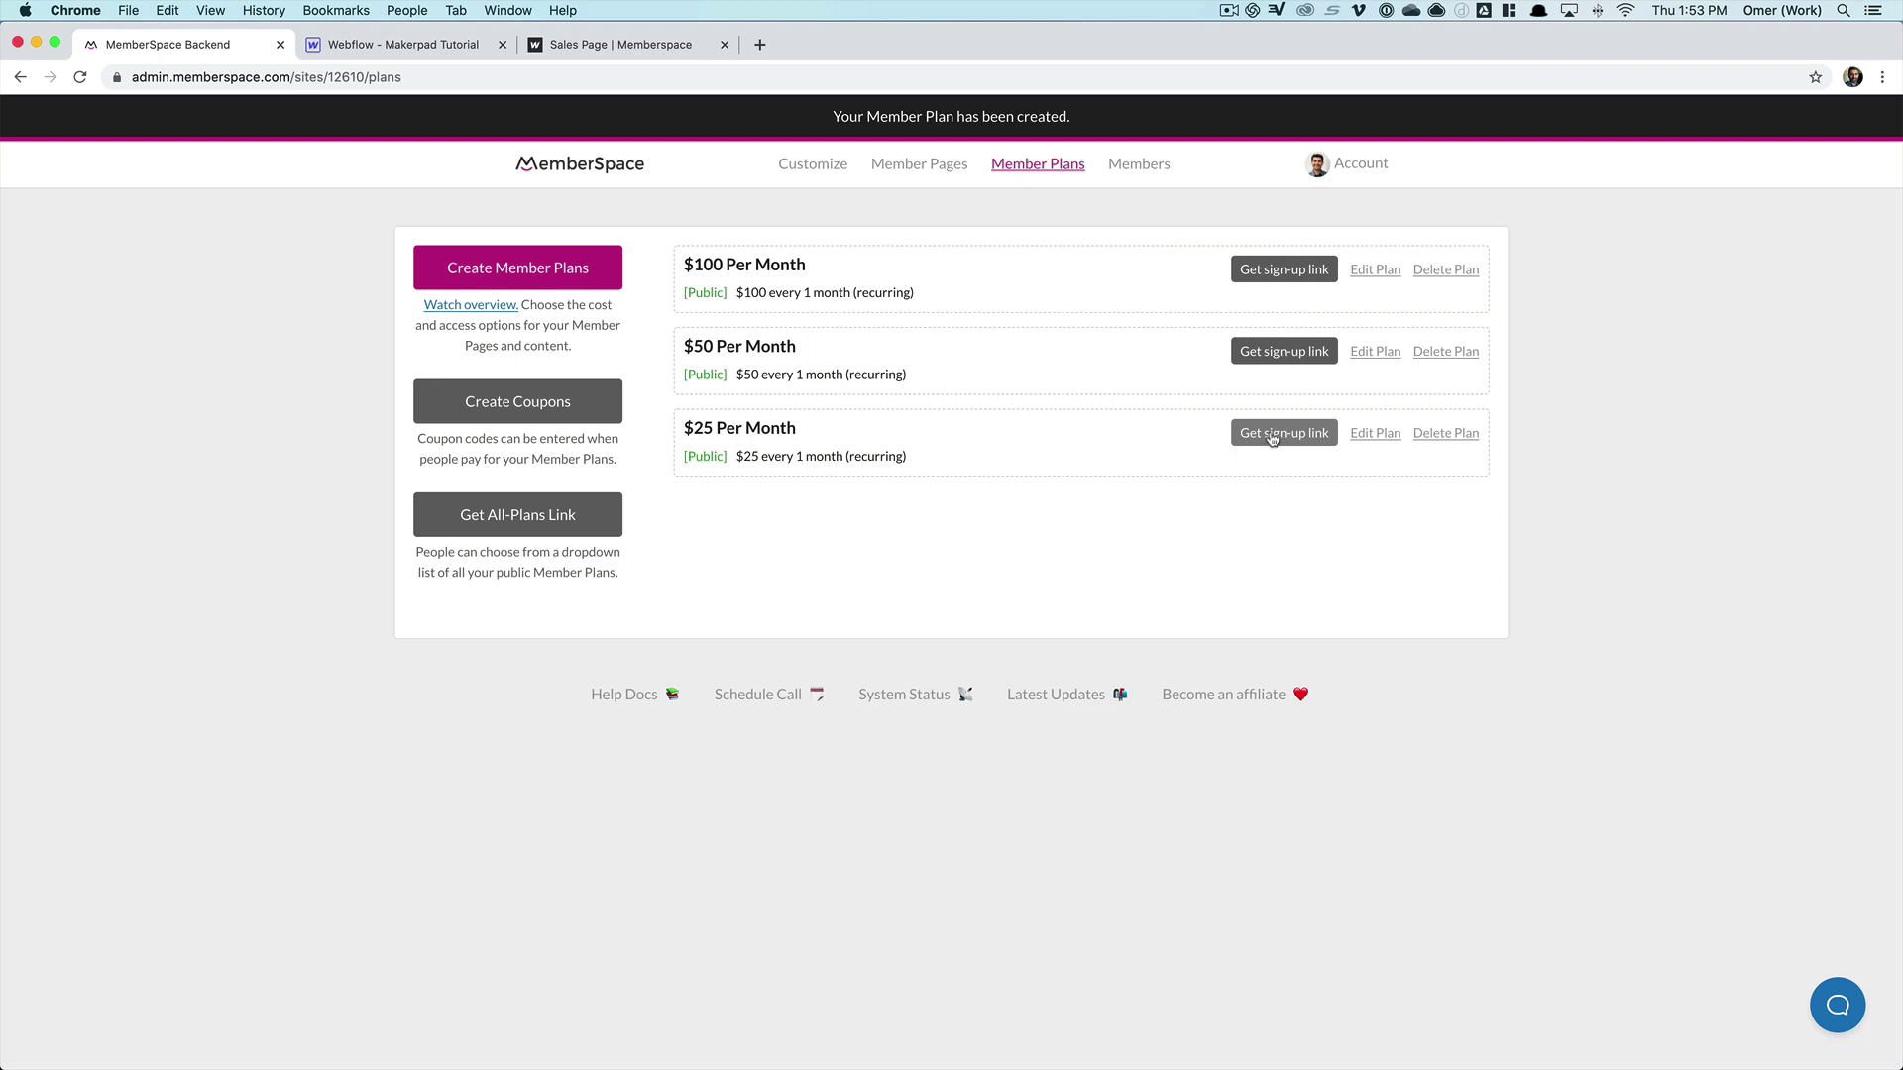
- Copy the $25 Per Month plan's sign-up link and go back to the Makerpad Tutorial Webflow project
{"action": "left_click", "coordinate": [1272, 436]}
{"action": "left_click", "coordinate": [1432, 526]}
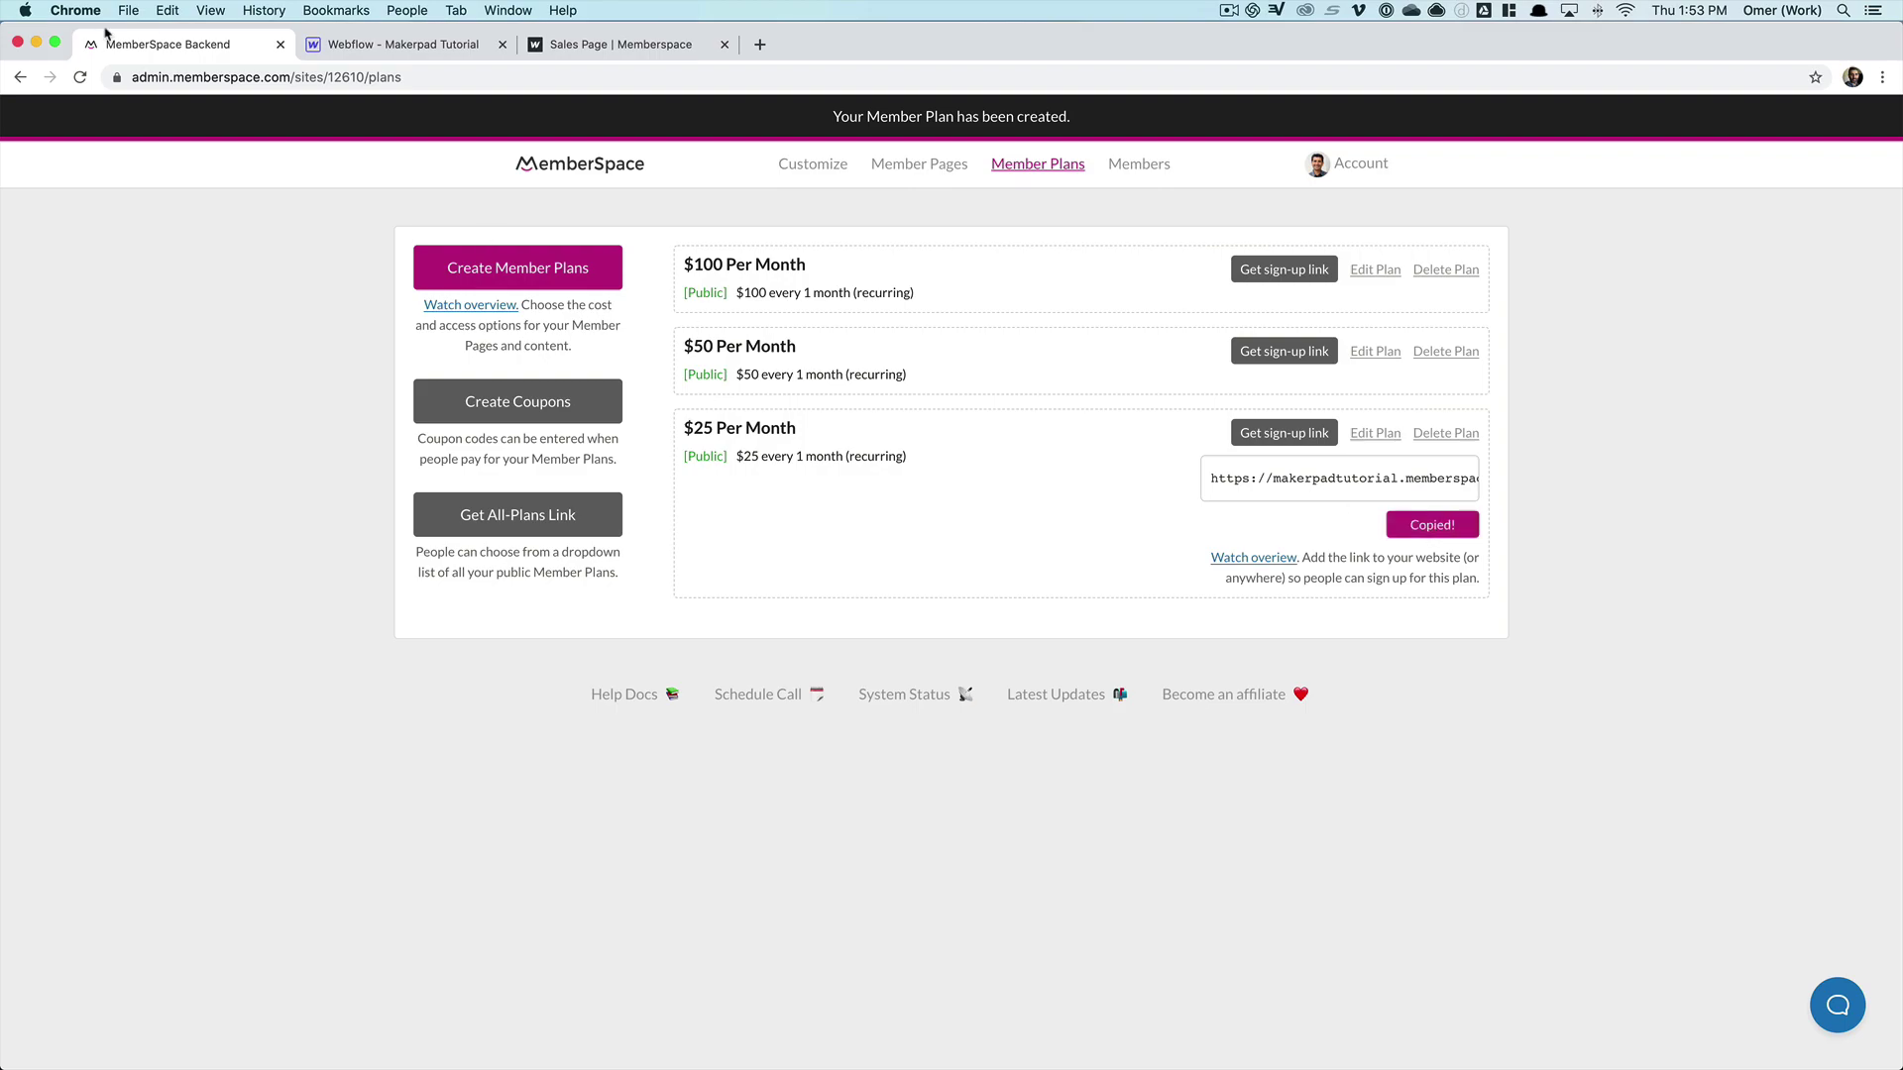
{"action": "left_click", "coordinate": [397, 43]}
- Link the $25 card's Join Today button to the $25 plan's sign-up URL
{"action": "scroll", "coordinate": [594, 515], "scroll_direction": "down", "scroll_amount": 10}
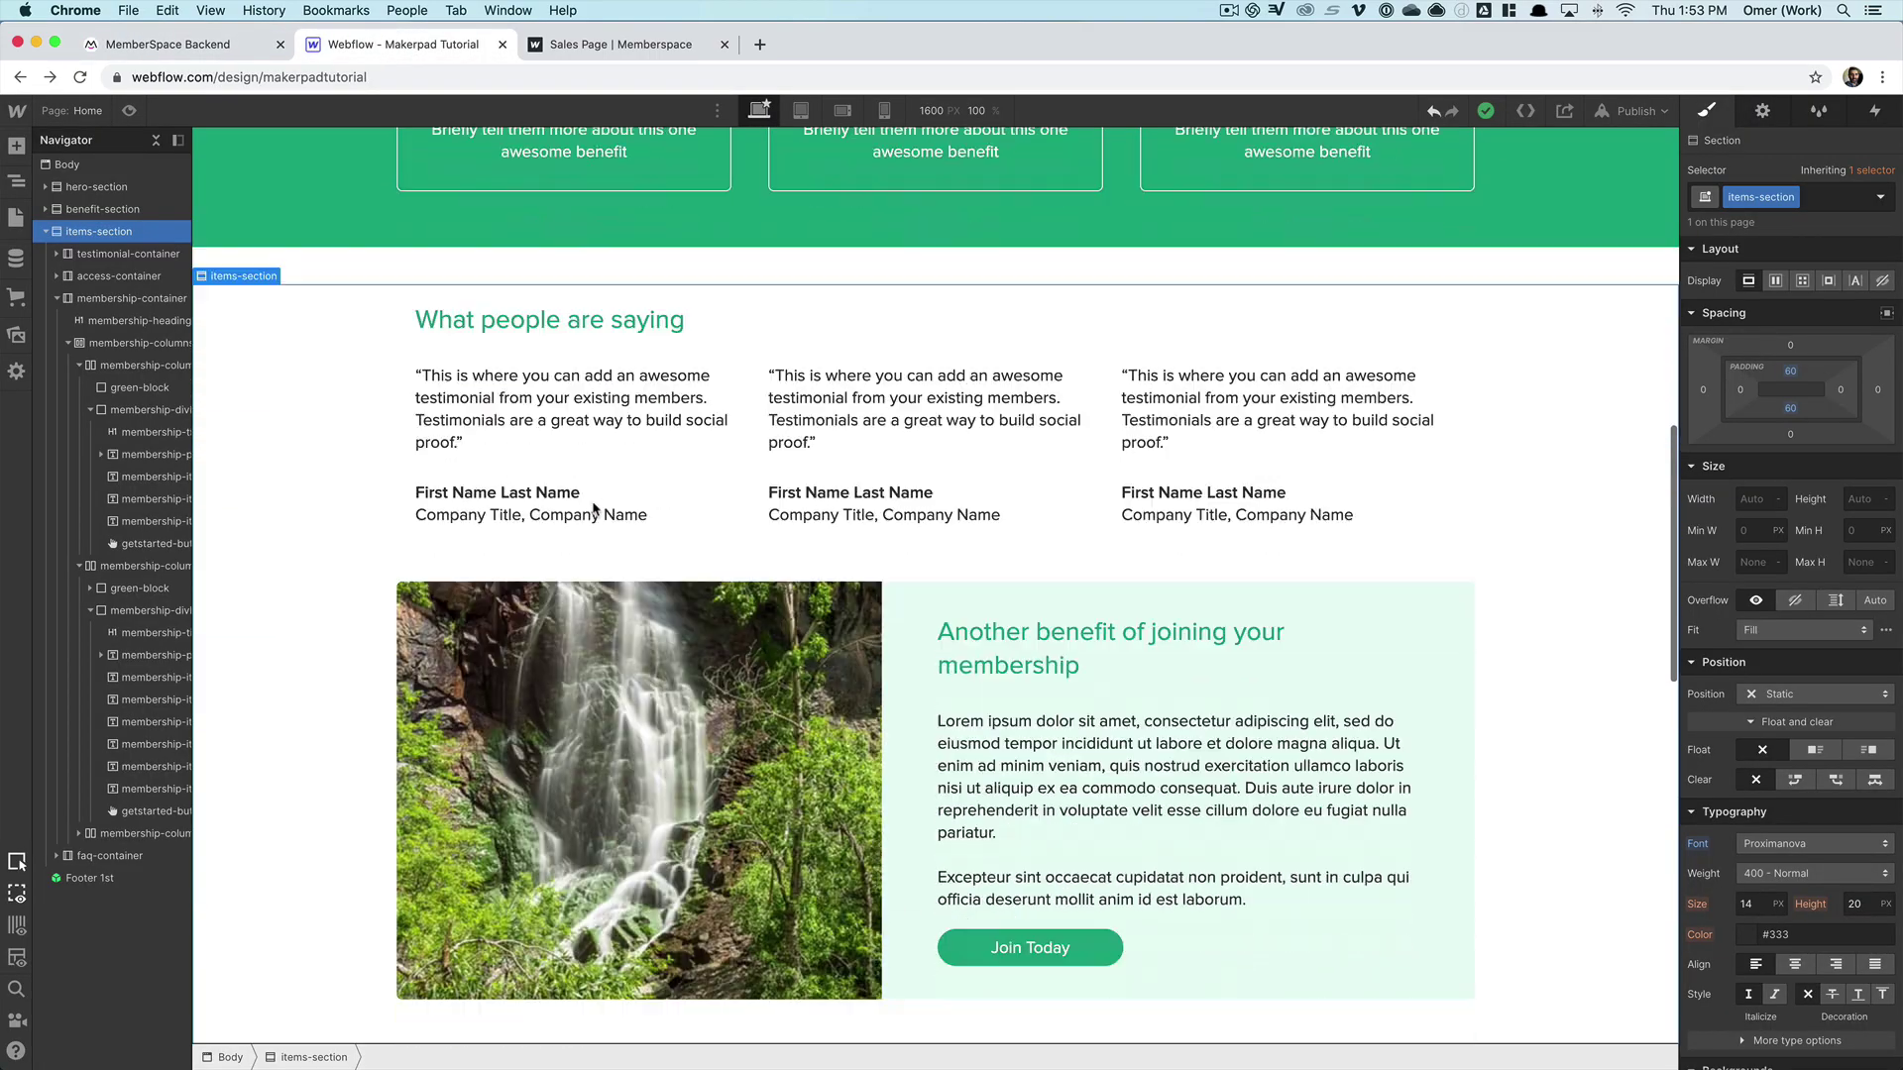
{"action": "scroll", "coordinate": [593, 509], "scroll_direction": "down", "scroll_amount": 10}
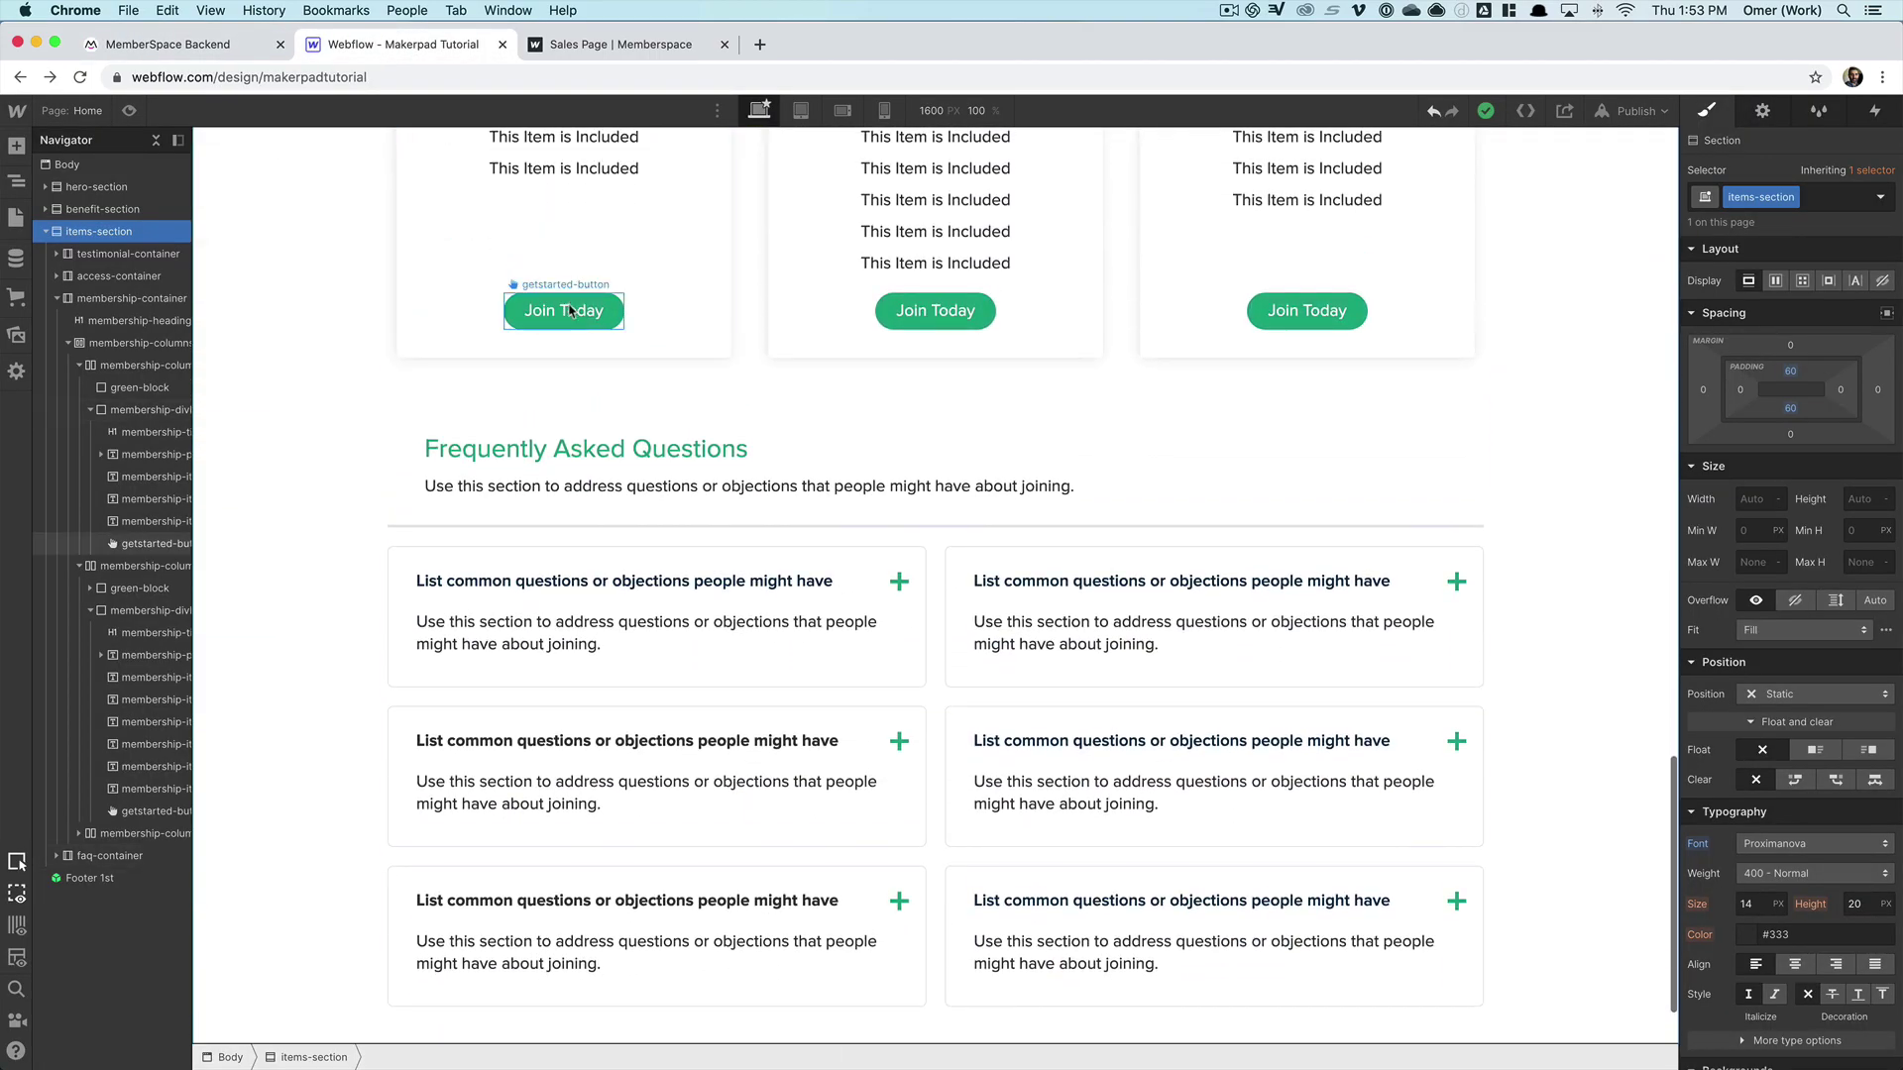
{"action": "left_click", "coordinate": [570, 310]}
{"action": "left_click", "coordinate": [621, 284]}
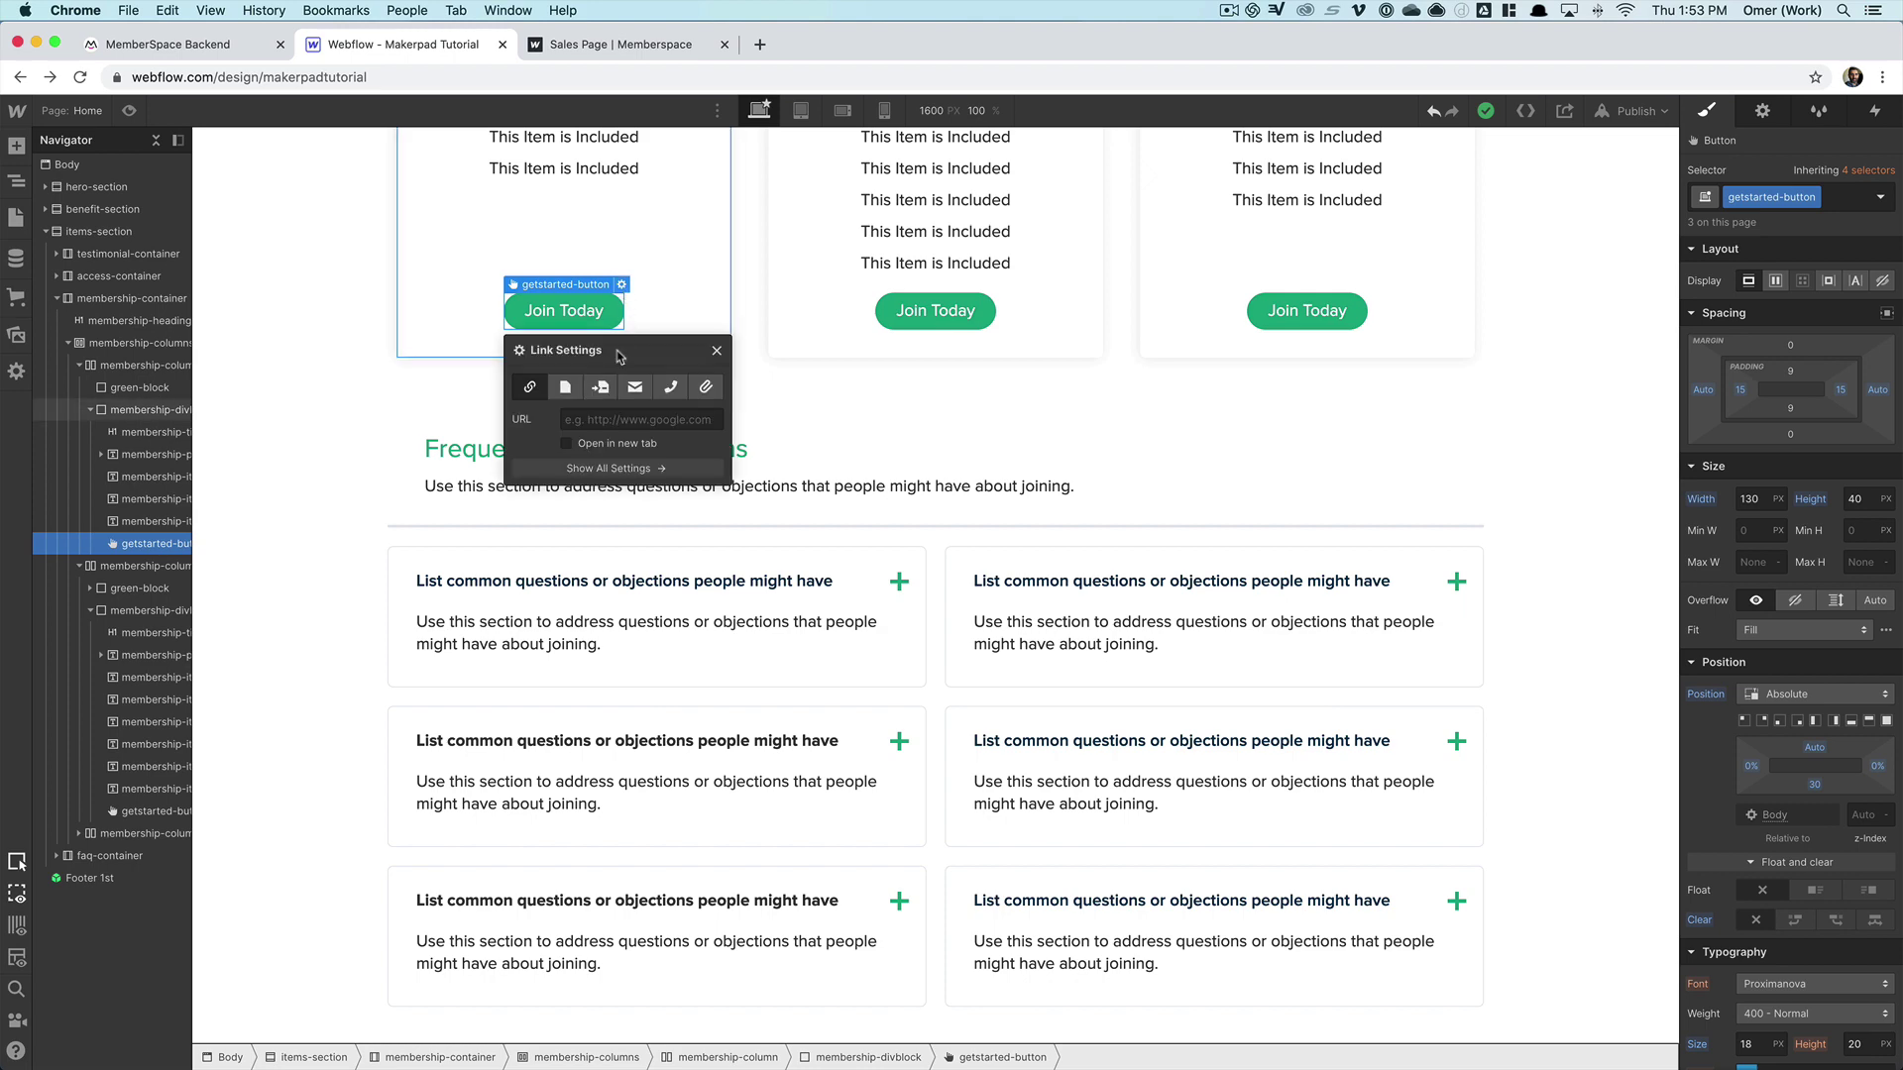
{"action": "left_click", "coordinate": [602, 420]}
{"action": "key", "text": "super+v"}
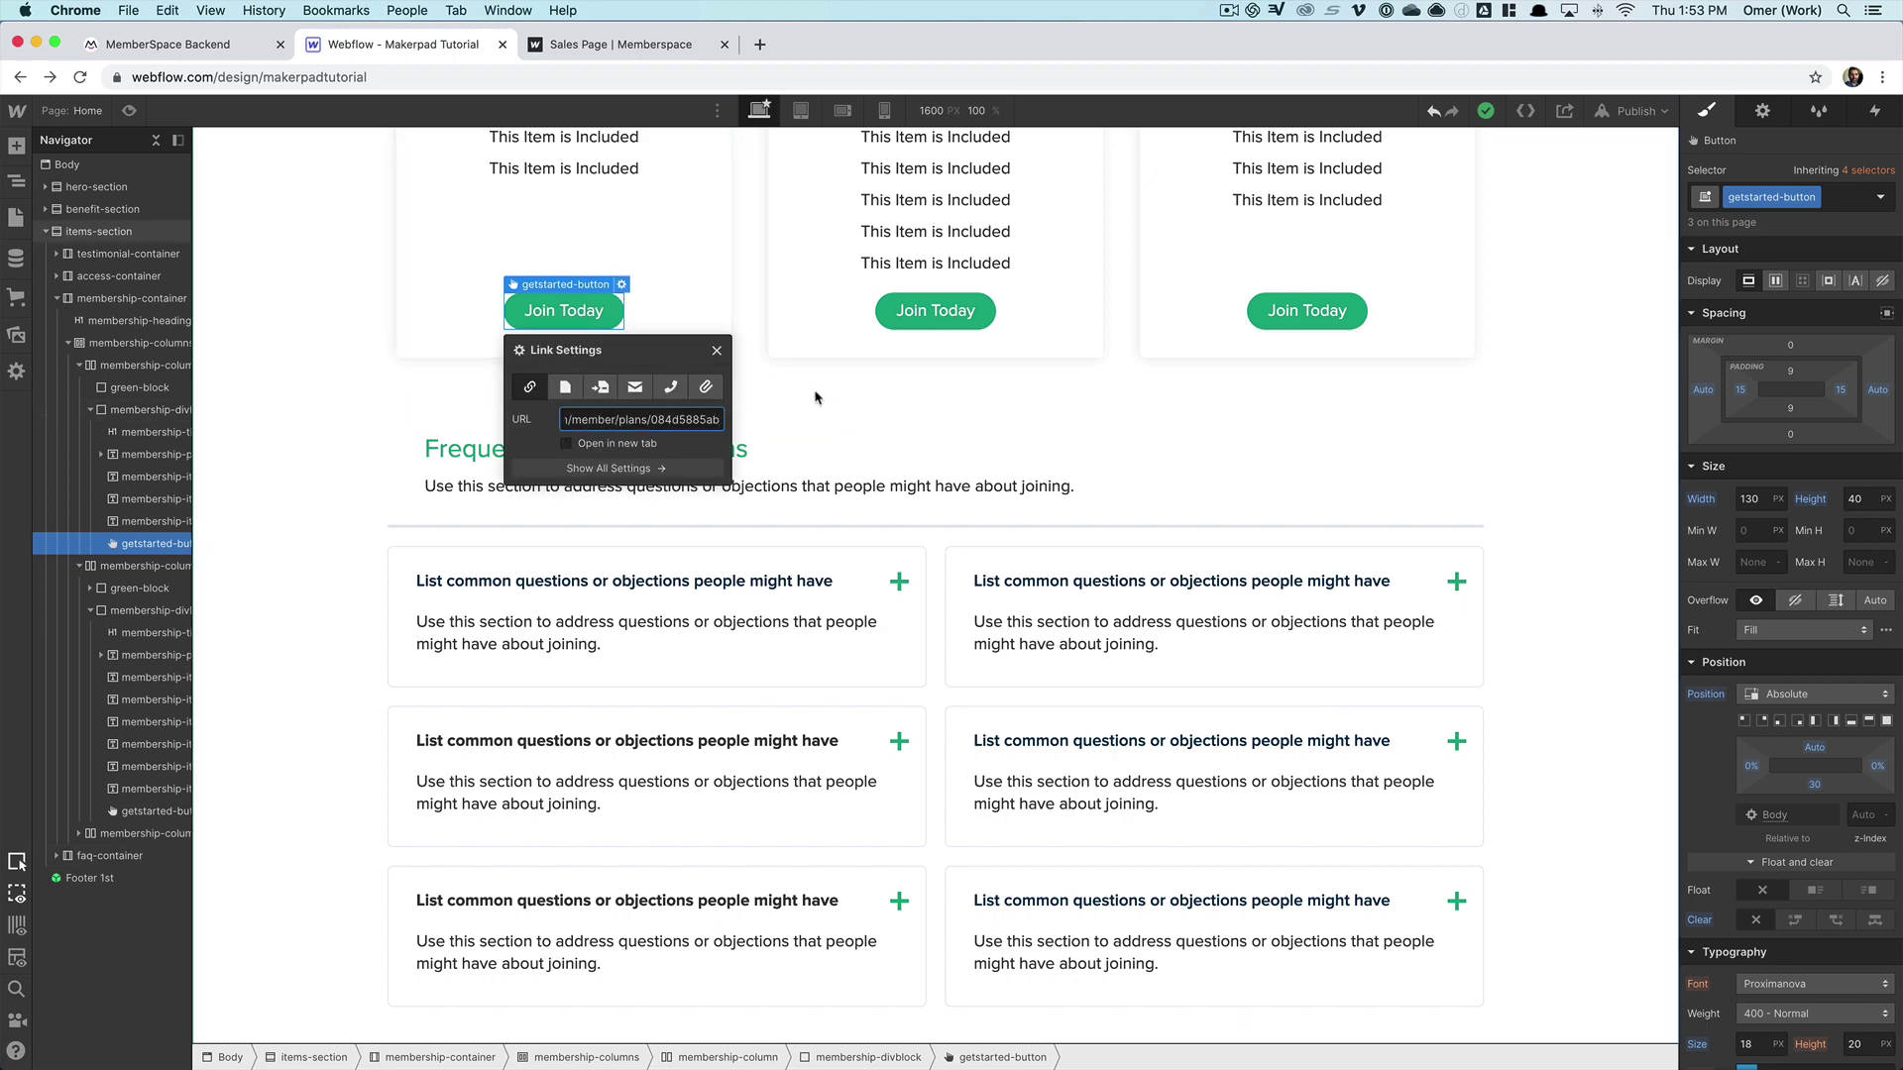
{"action": "left_click", "coordinate": [815, 398]}
{"action": "scroll", "coordinate": [815, 403], "scroll_direction": "up", "scroll_amount": 5}
{"action": "scroll", "coordinate": [816, 403], "scroll_direction": "down", "scroll_amount": 2}
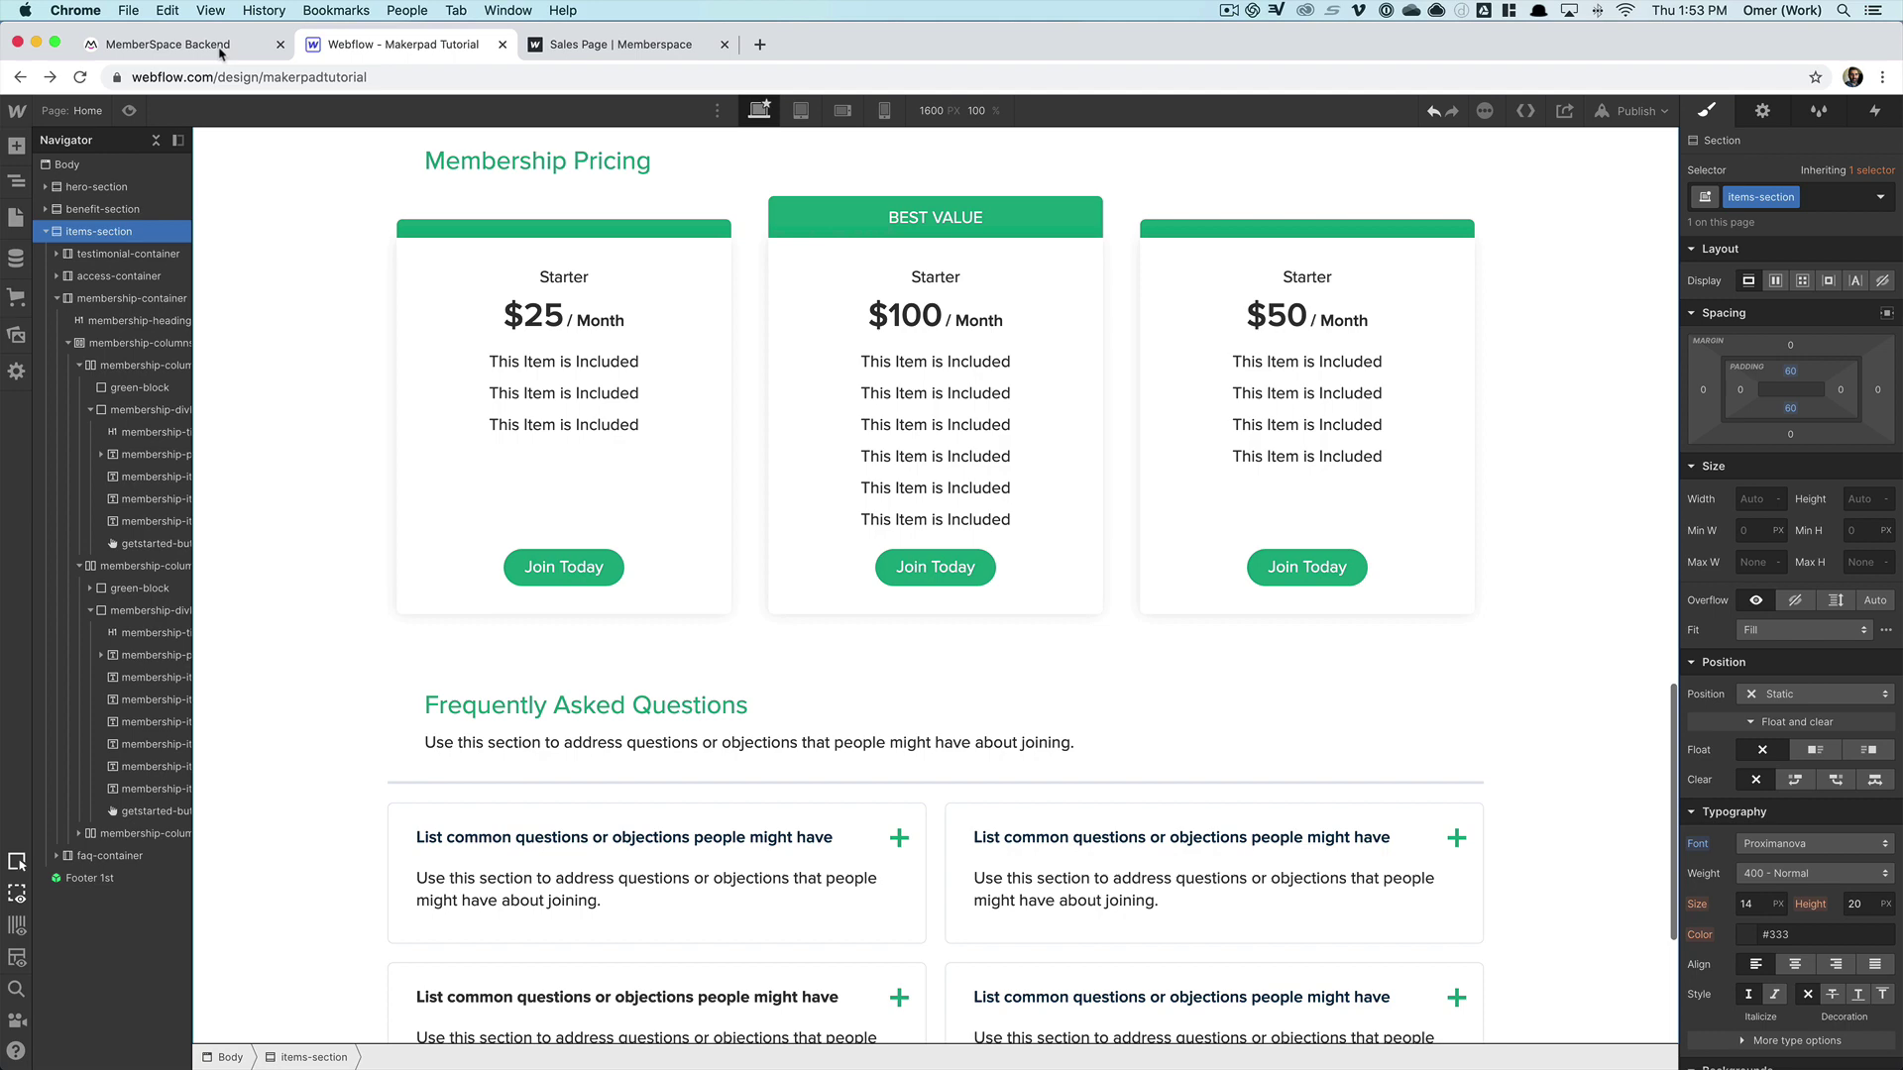
- Copy the $50 plan's sign-up link and set it as the $50 card's Join Today URL
{"action": "left_click", "coordinate": [220, 50]}
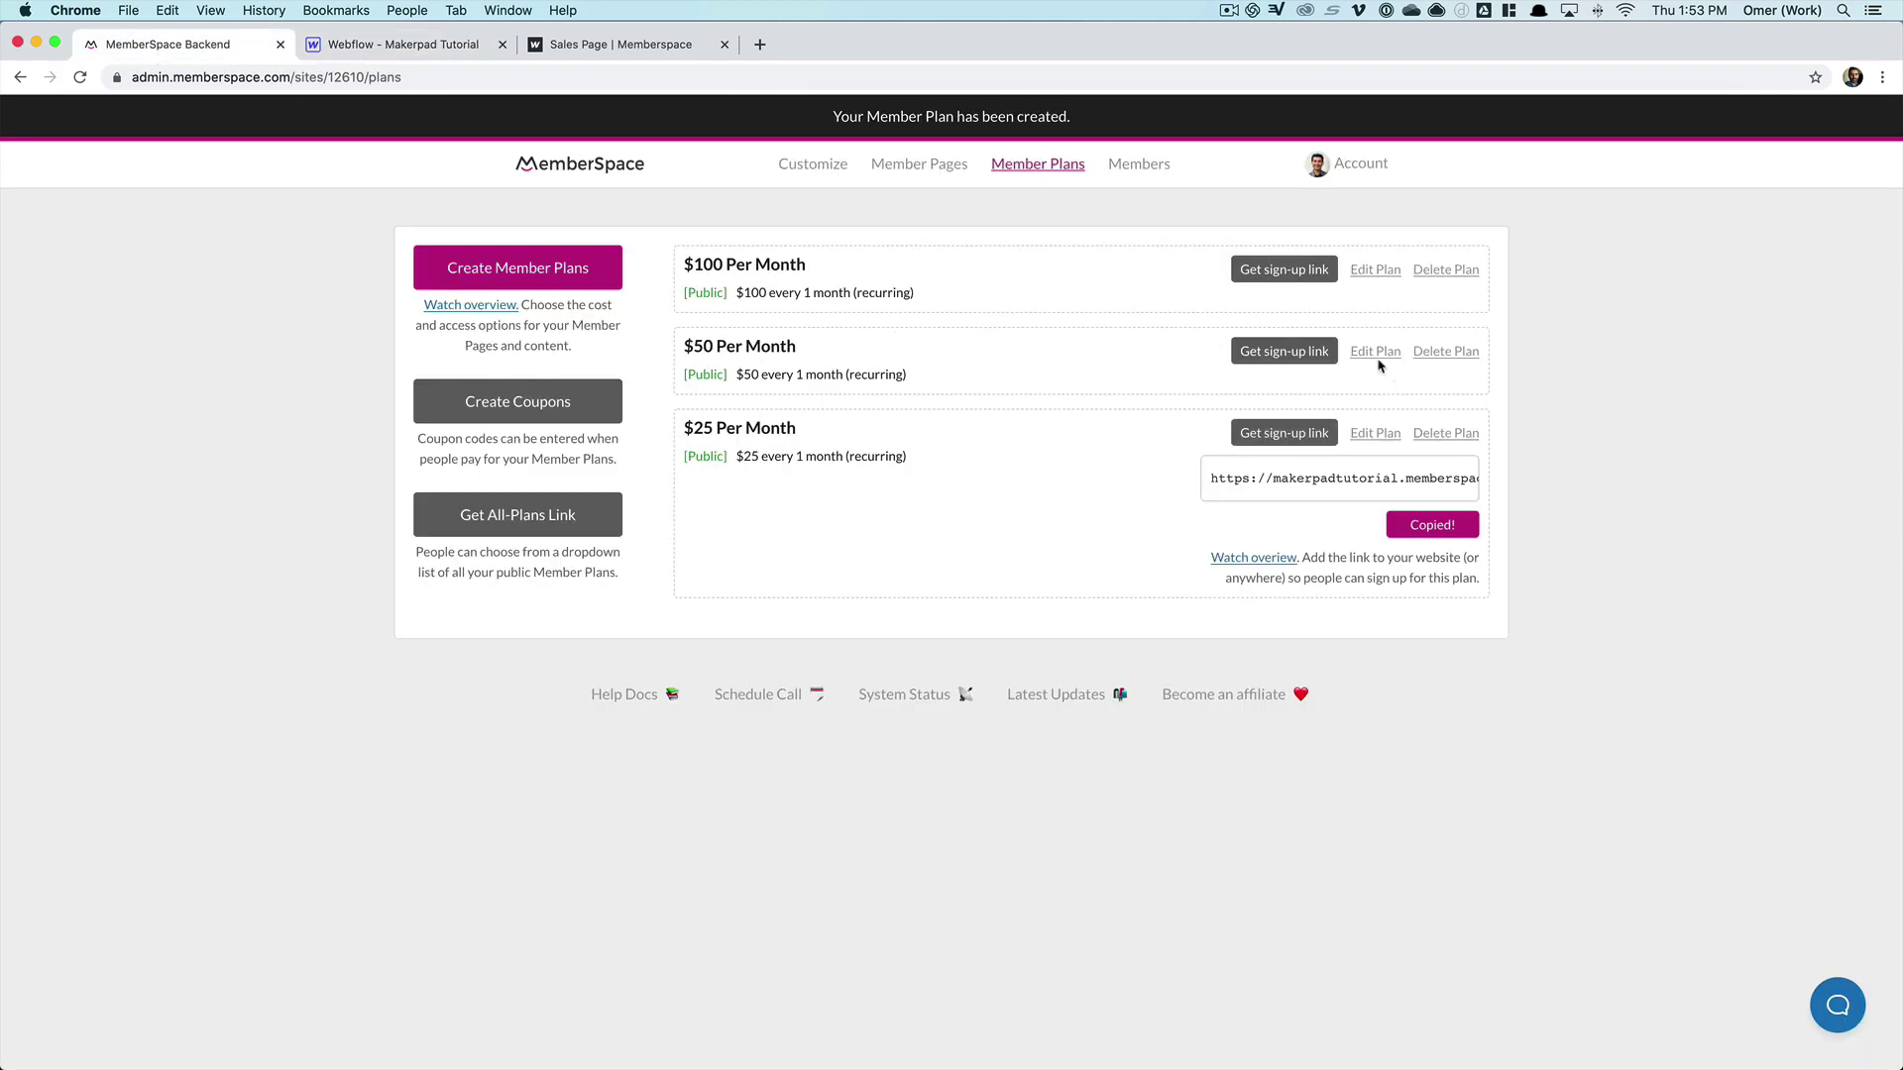
{"action": "left_click", "coordinate": [1284, 351]}
{"action": "left_click", "coordinate": [1396, 445]}
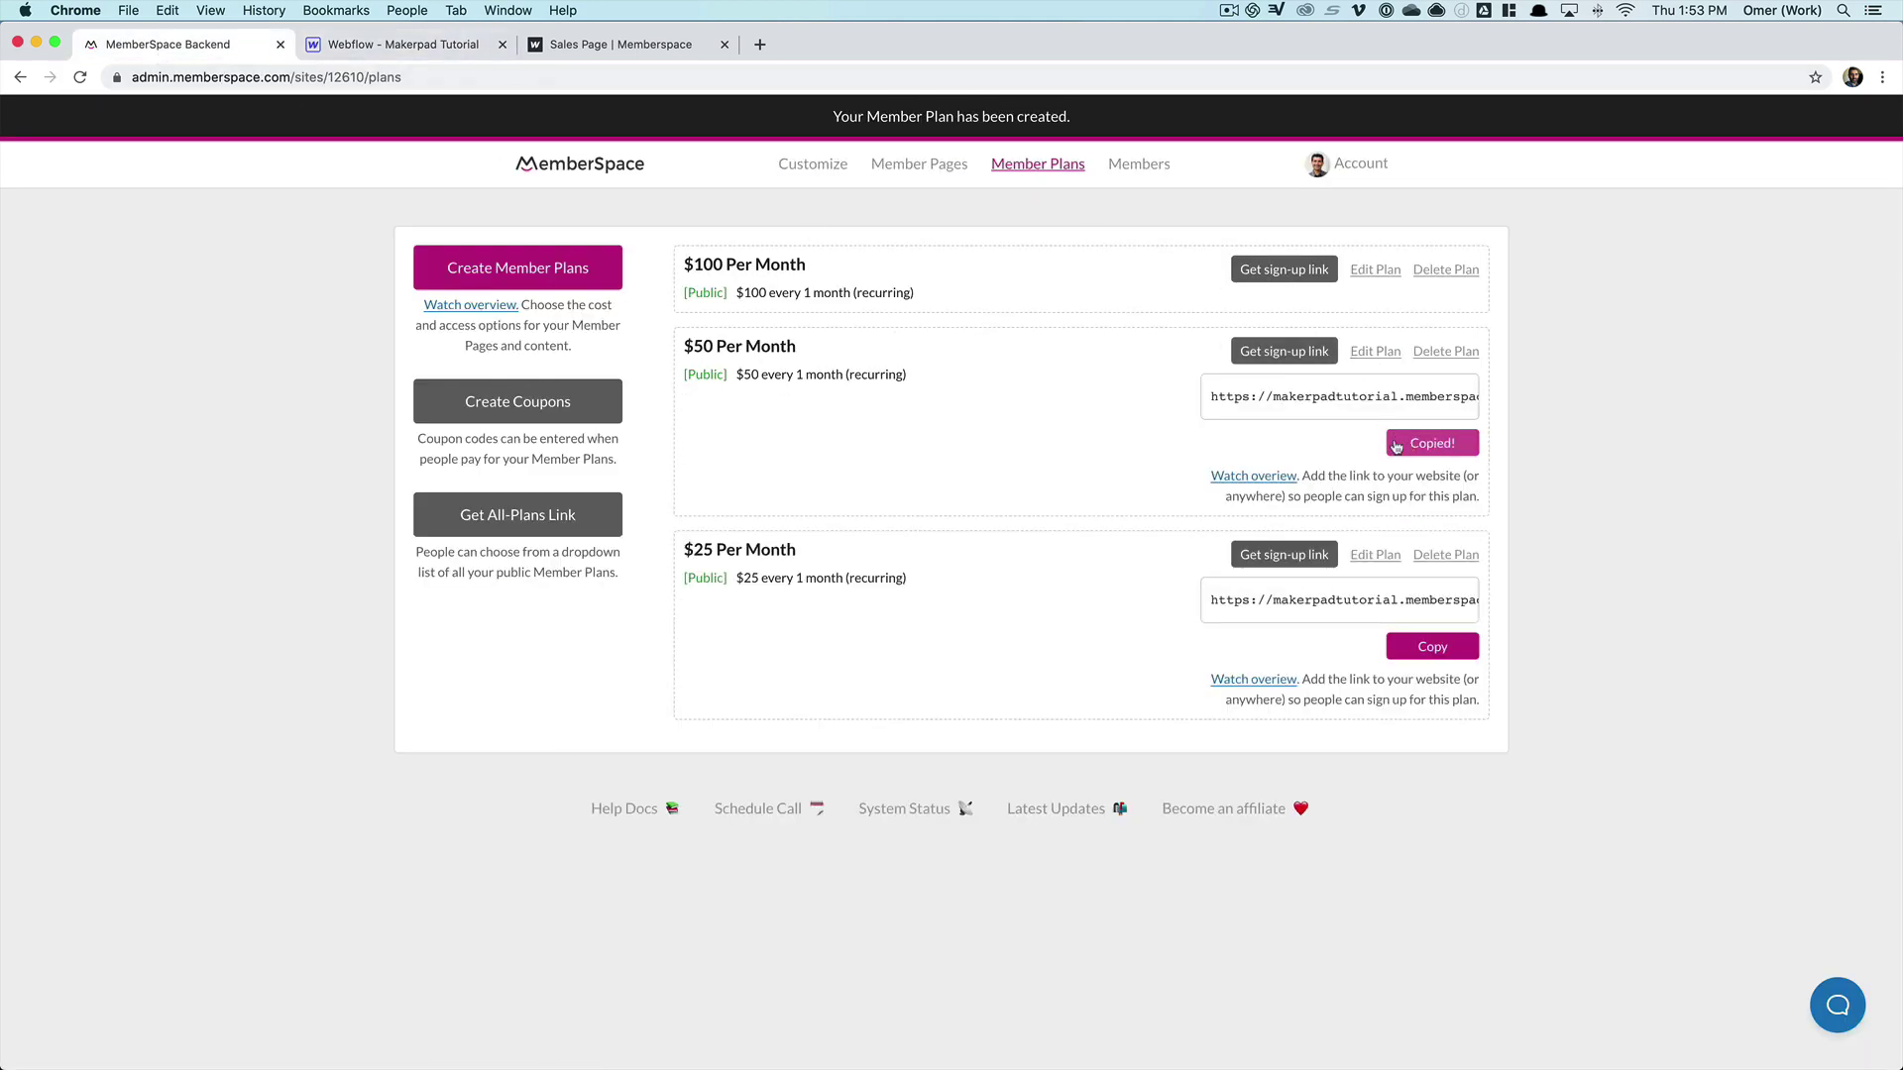
{"action": "left_click", "coordinate": [417, 50]}
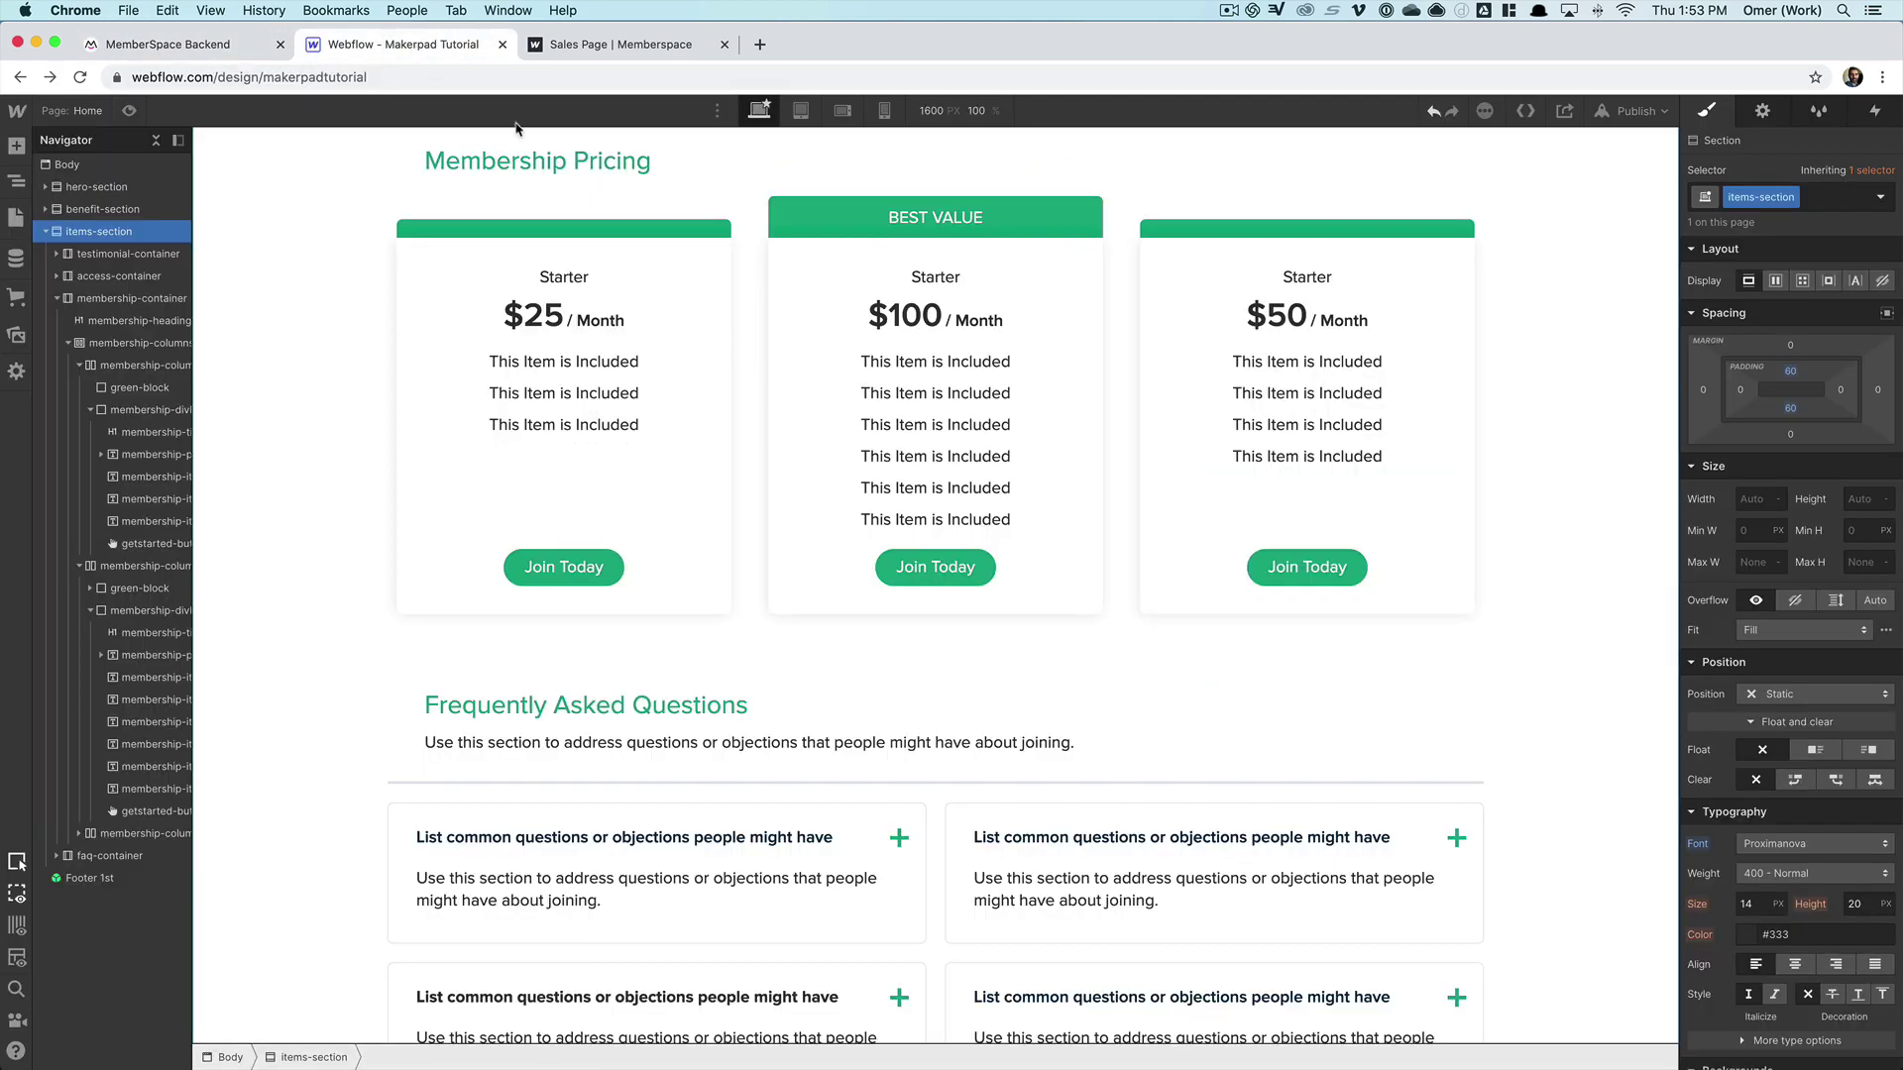
{"action": "left_click", "coordinate": [1364, 560]}
{"action": "left_click", "coordinate": [1364, 541]}
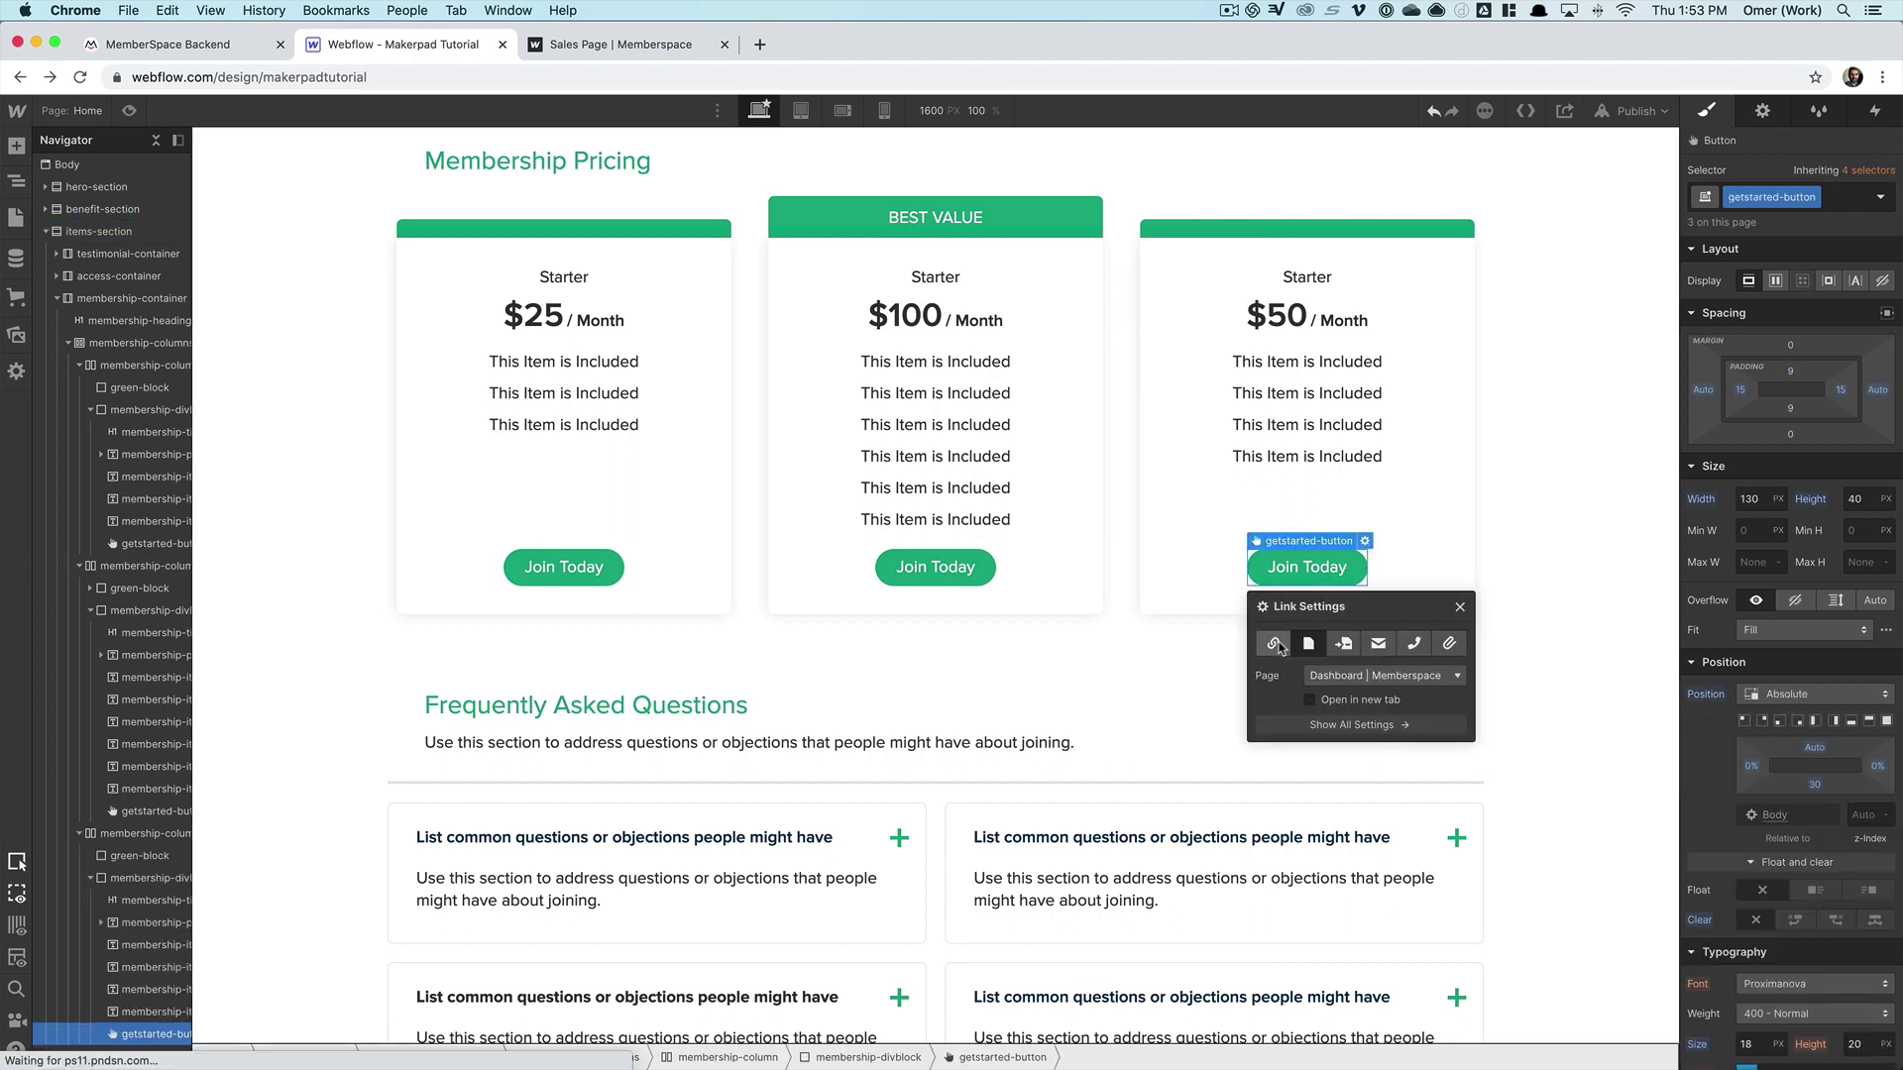
{"action": "left_click", "coordinate": [1277, 645]}
{"action": "key", "text": "super+v"}
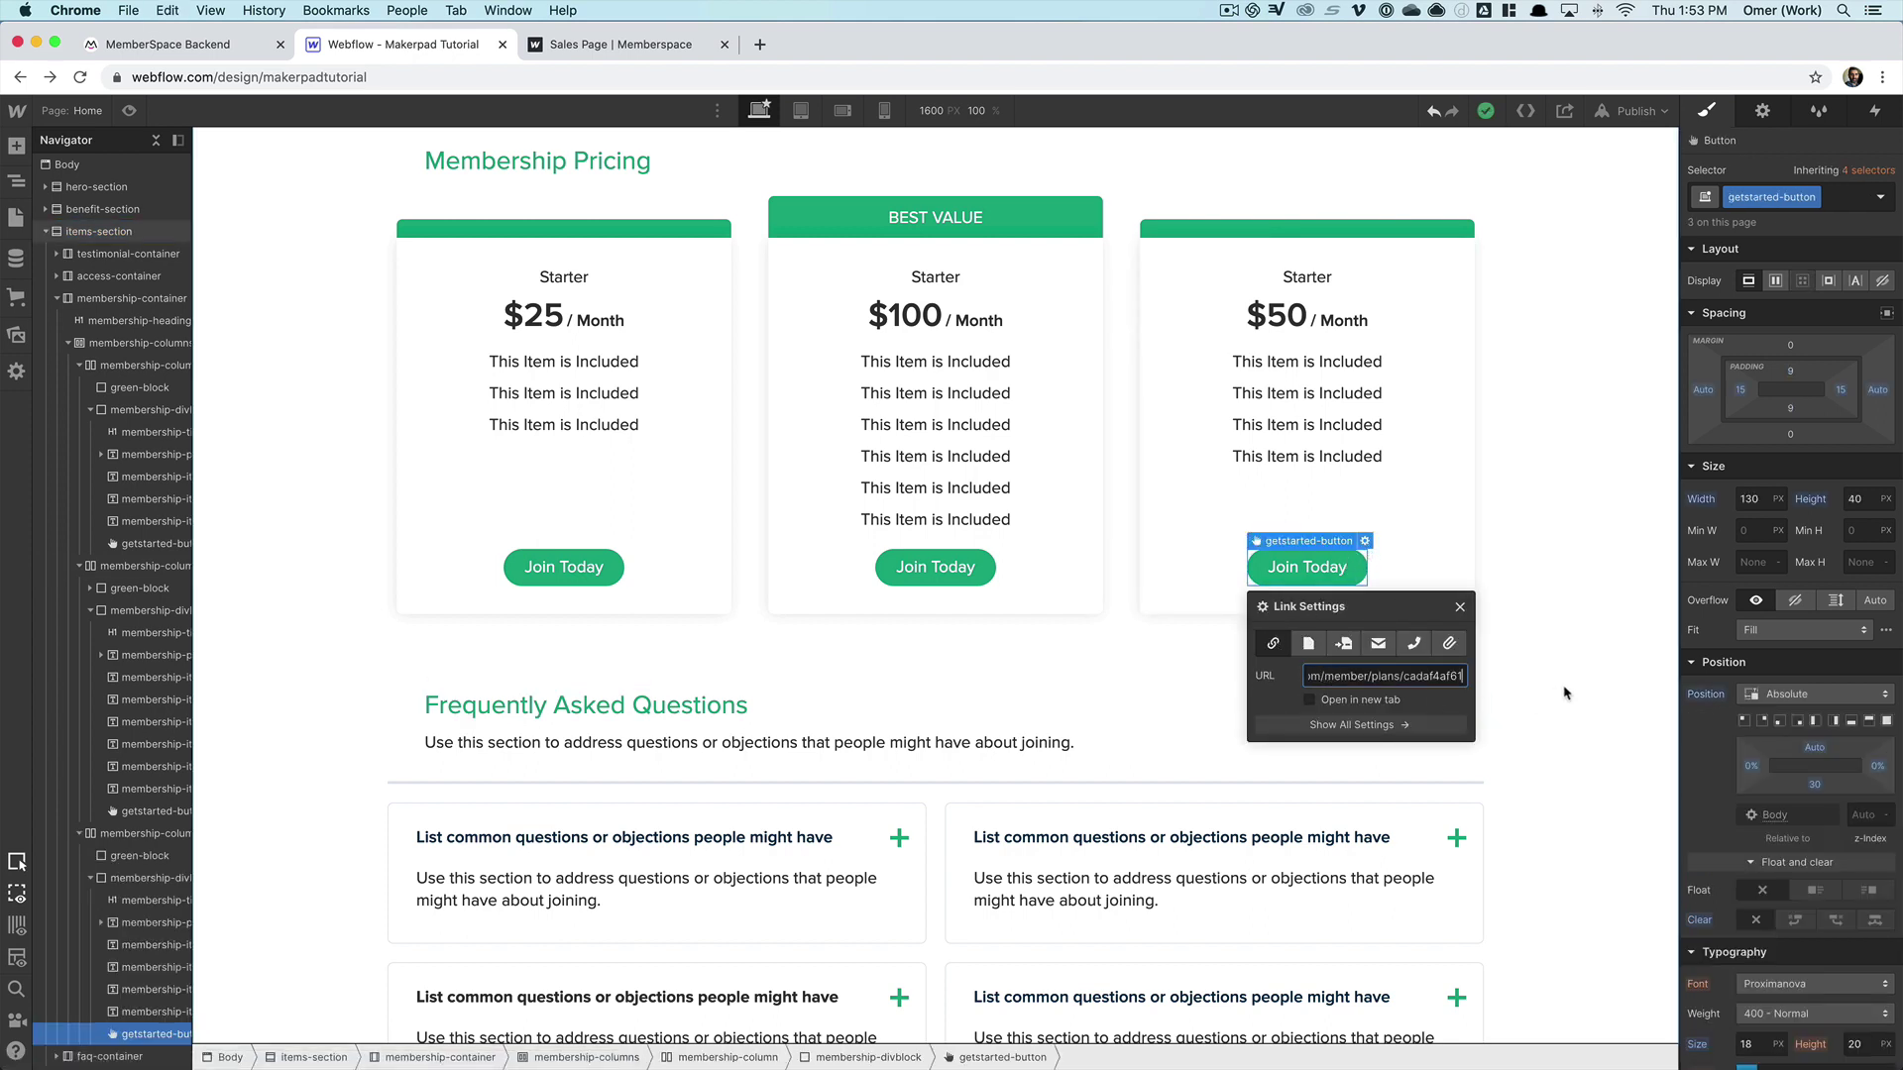
{"action": "left_click", "coordinate": [1564, 692]}
- Copy the $100 plan's sign-up link and set it as the $100 card's Join Today URL
{"action": "left_click", "coordinate": [238, 47]}
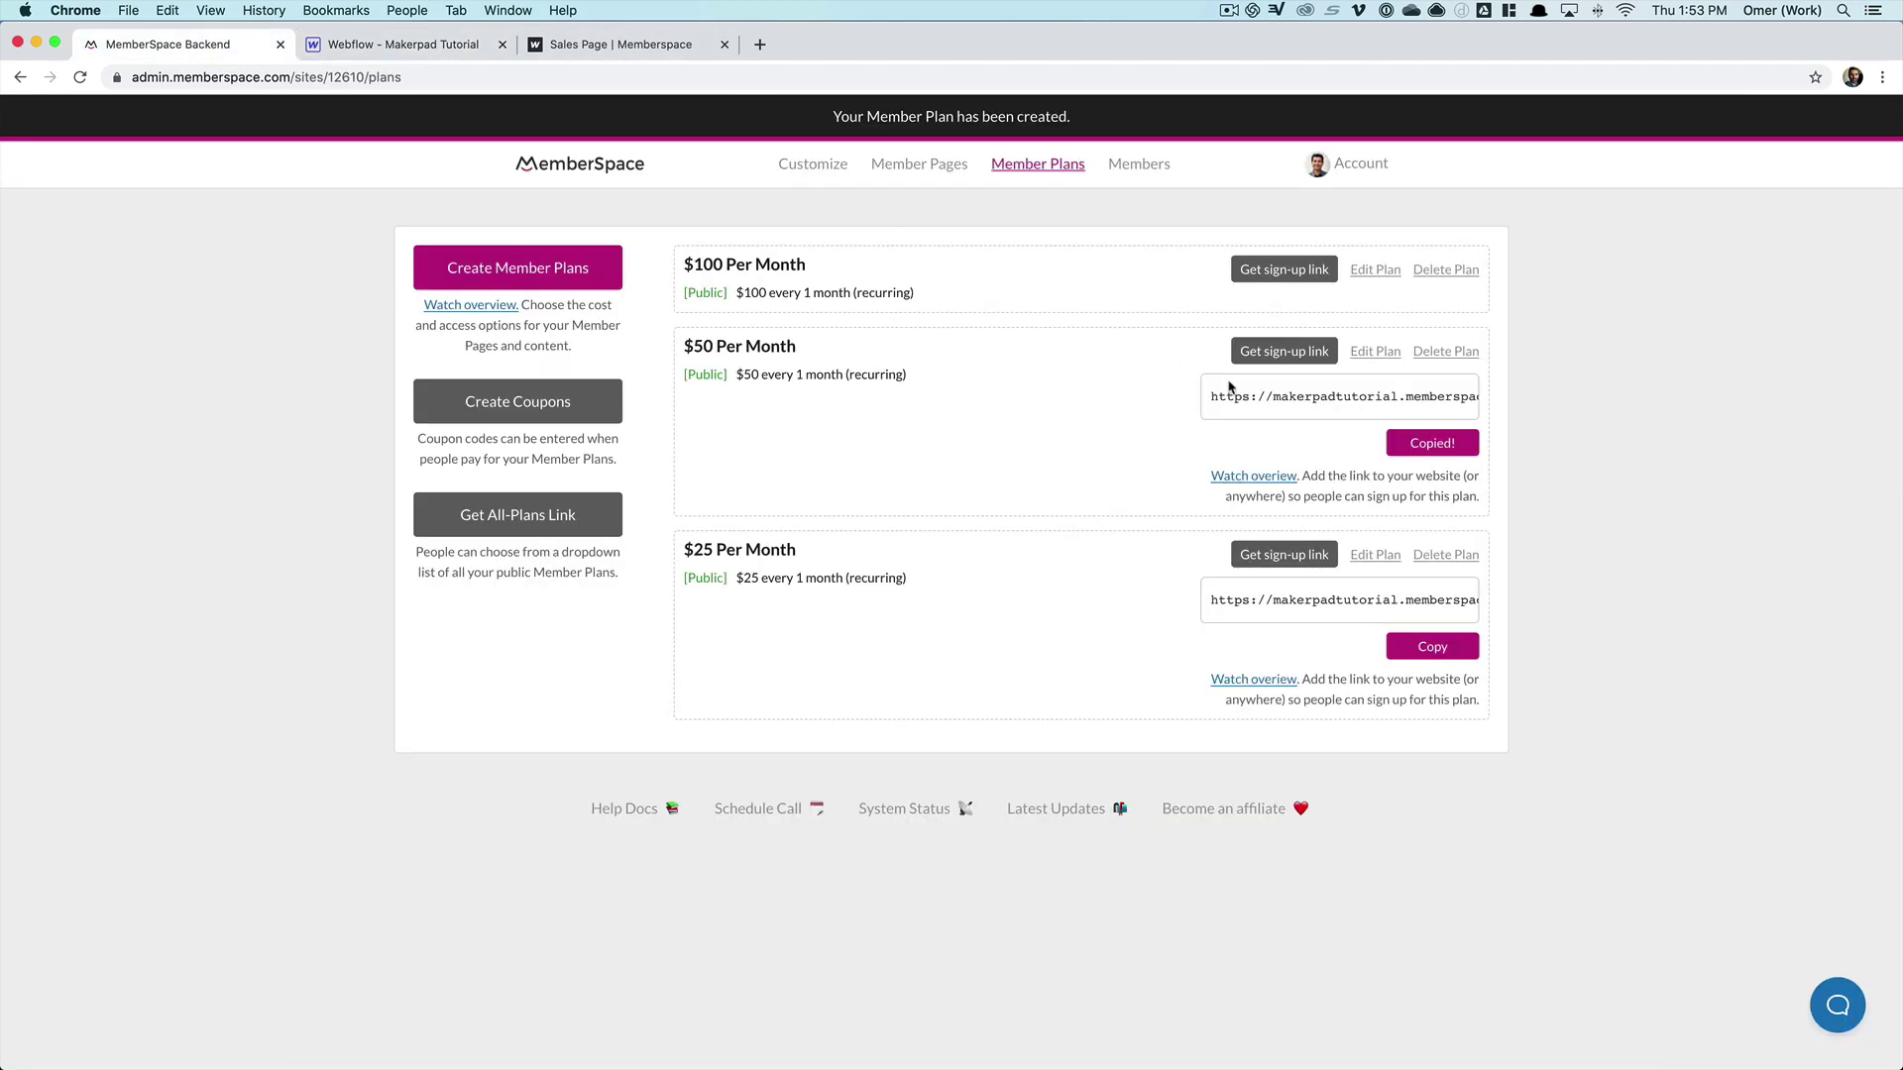
{"action": "left_click", "coordinate": [1328, 275]}
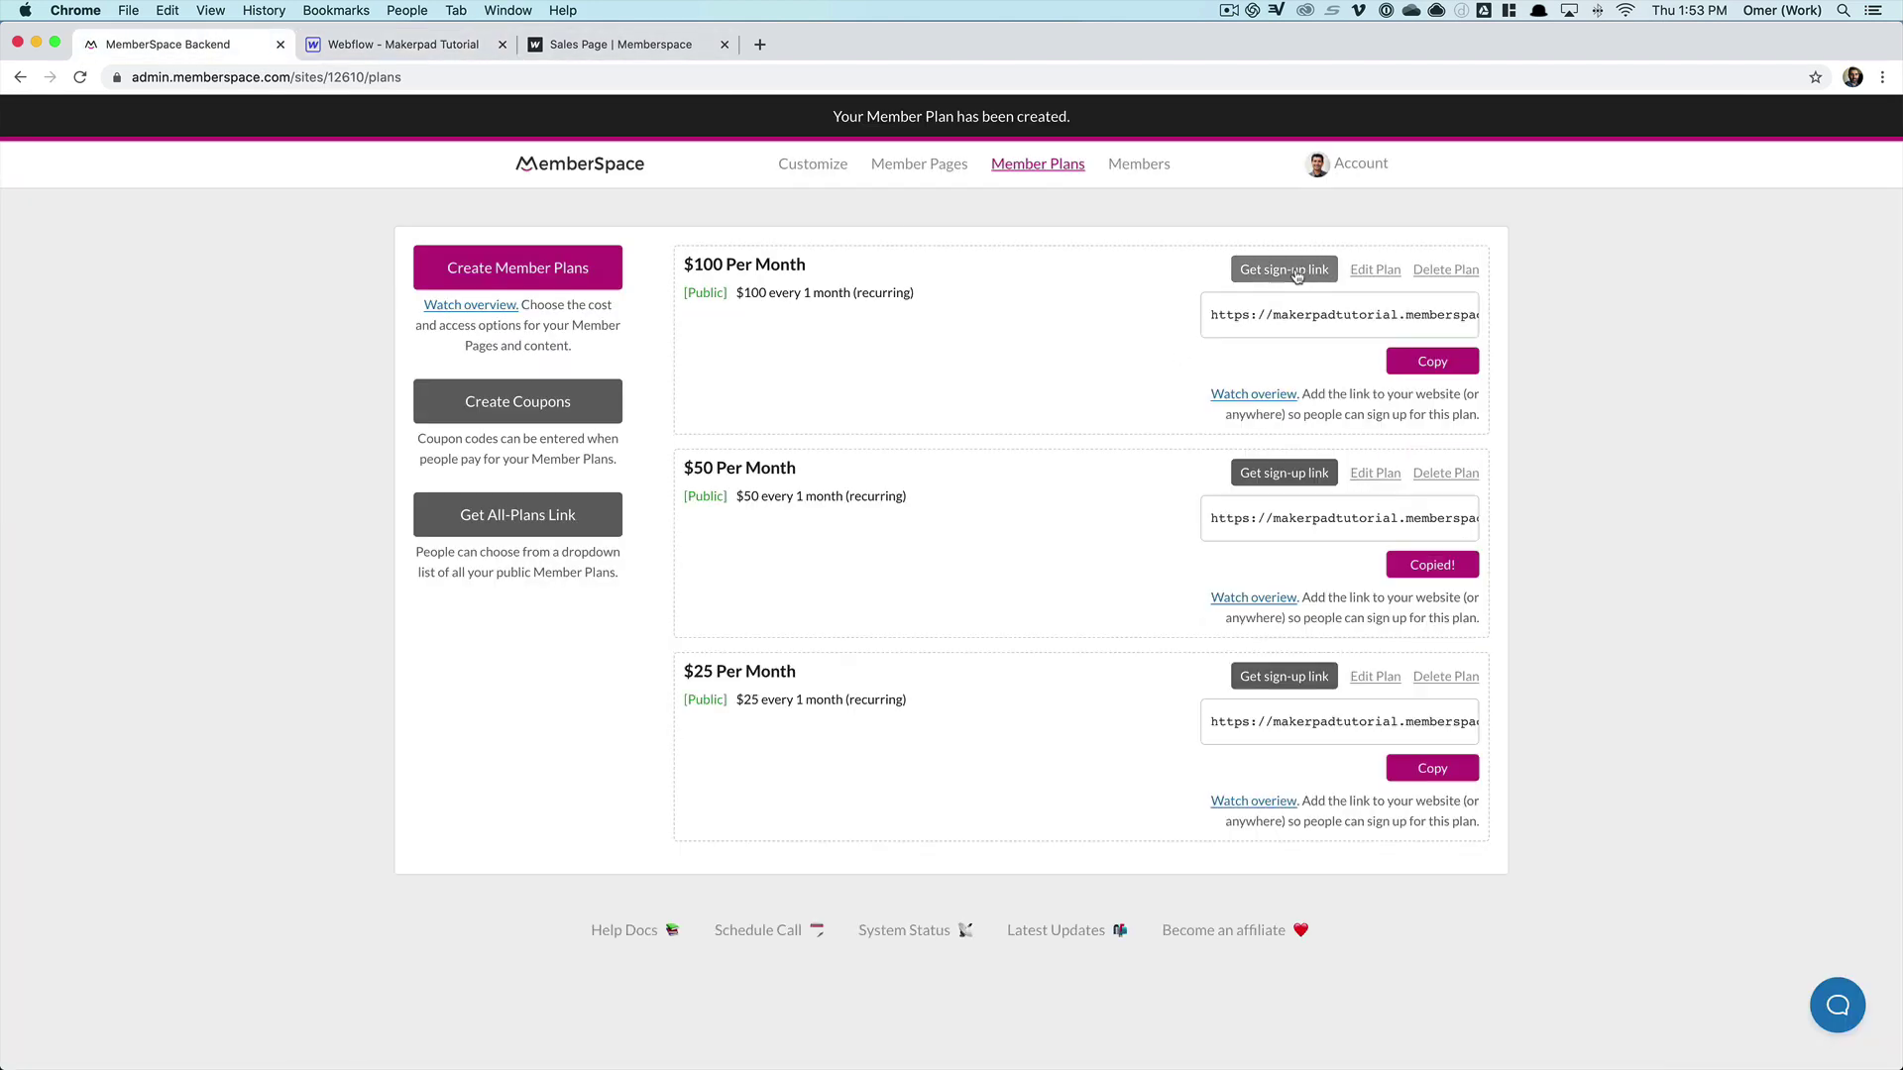
{"action": "left_click", "coordinate": [1447, 375]}
{"action": "left_click", "coordinate": [416, 44]}
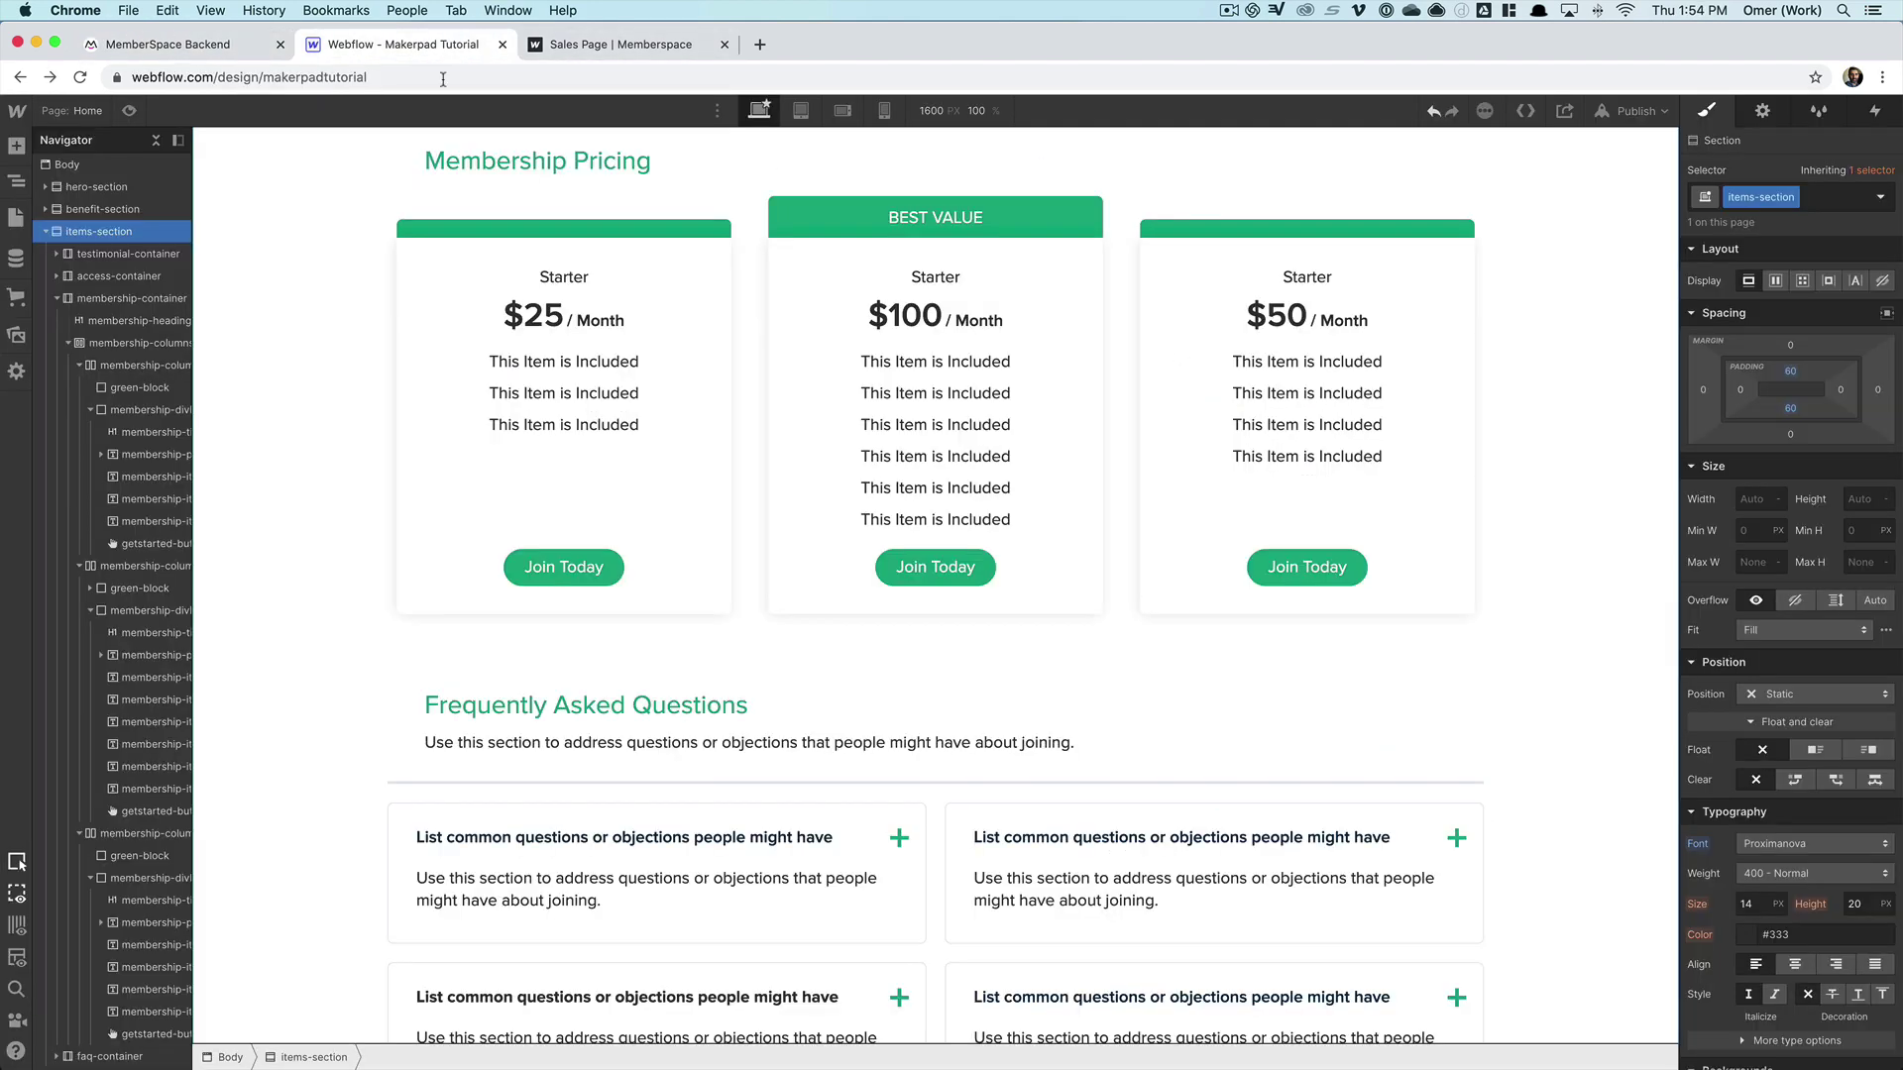
{"action": "left_click", "coordinate": [902, 560]}
{"action": "left_click", "coordinate": [993, 540]}
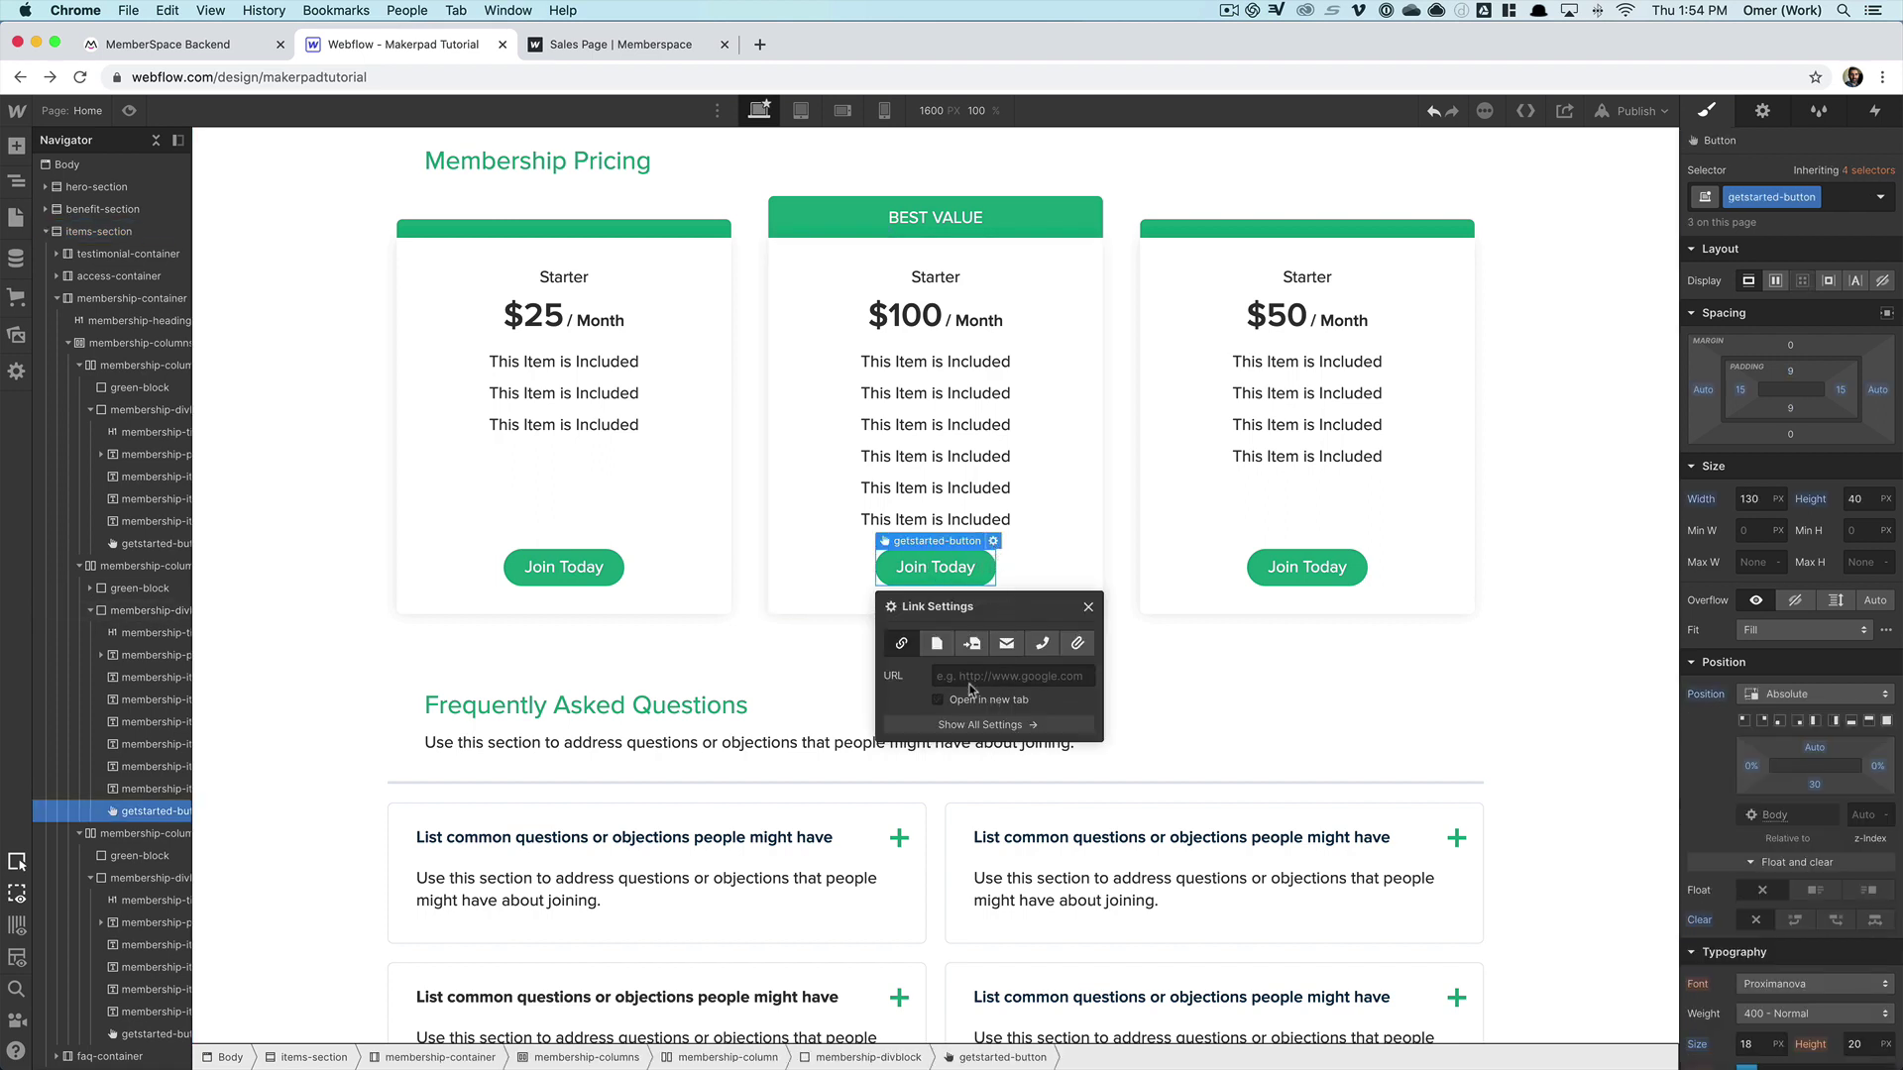
{"action": "left_click", "coordinate": [1135, 699]}
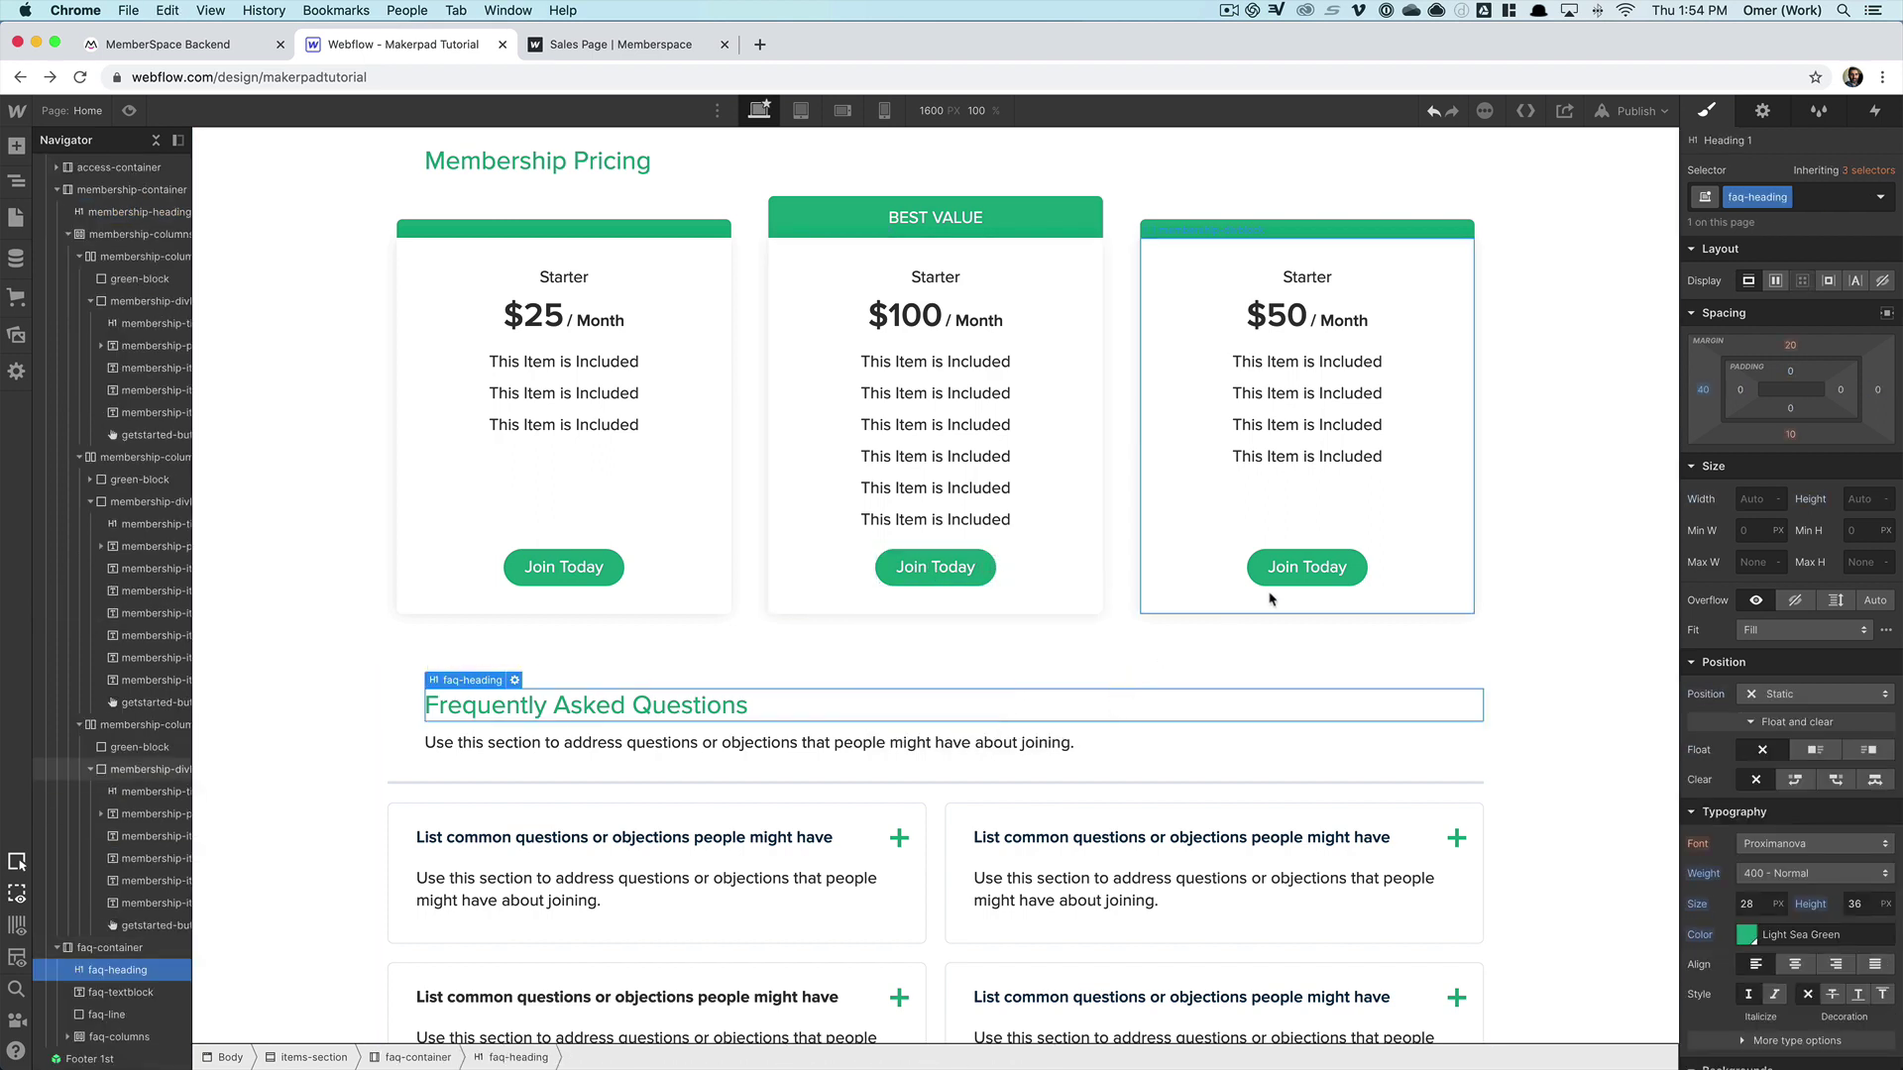
- Publish the site to its webflow.io domain and view the live sales page
{"action": "left_click", "coordinate": [1633, 111]}
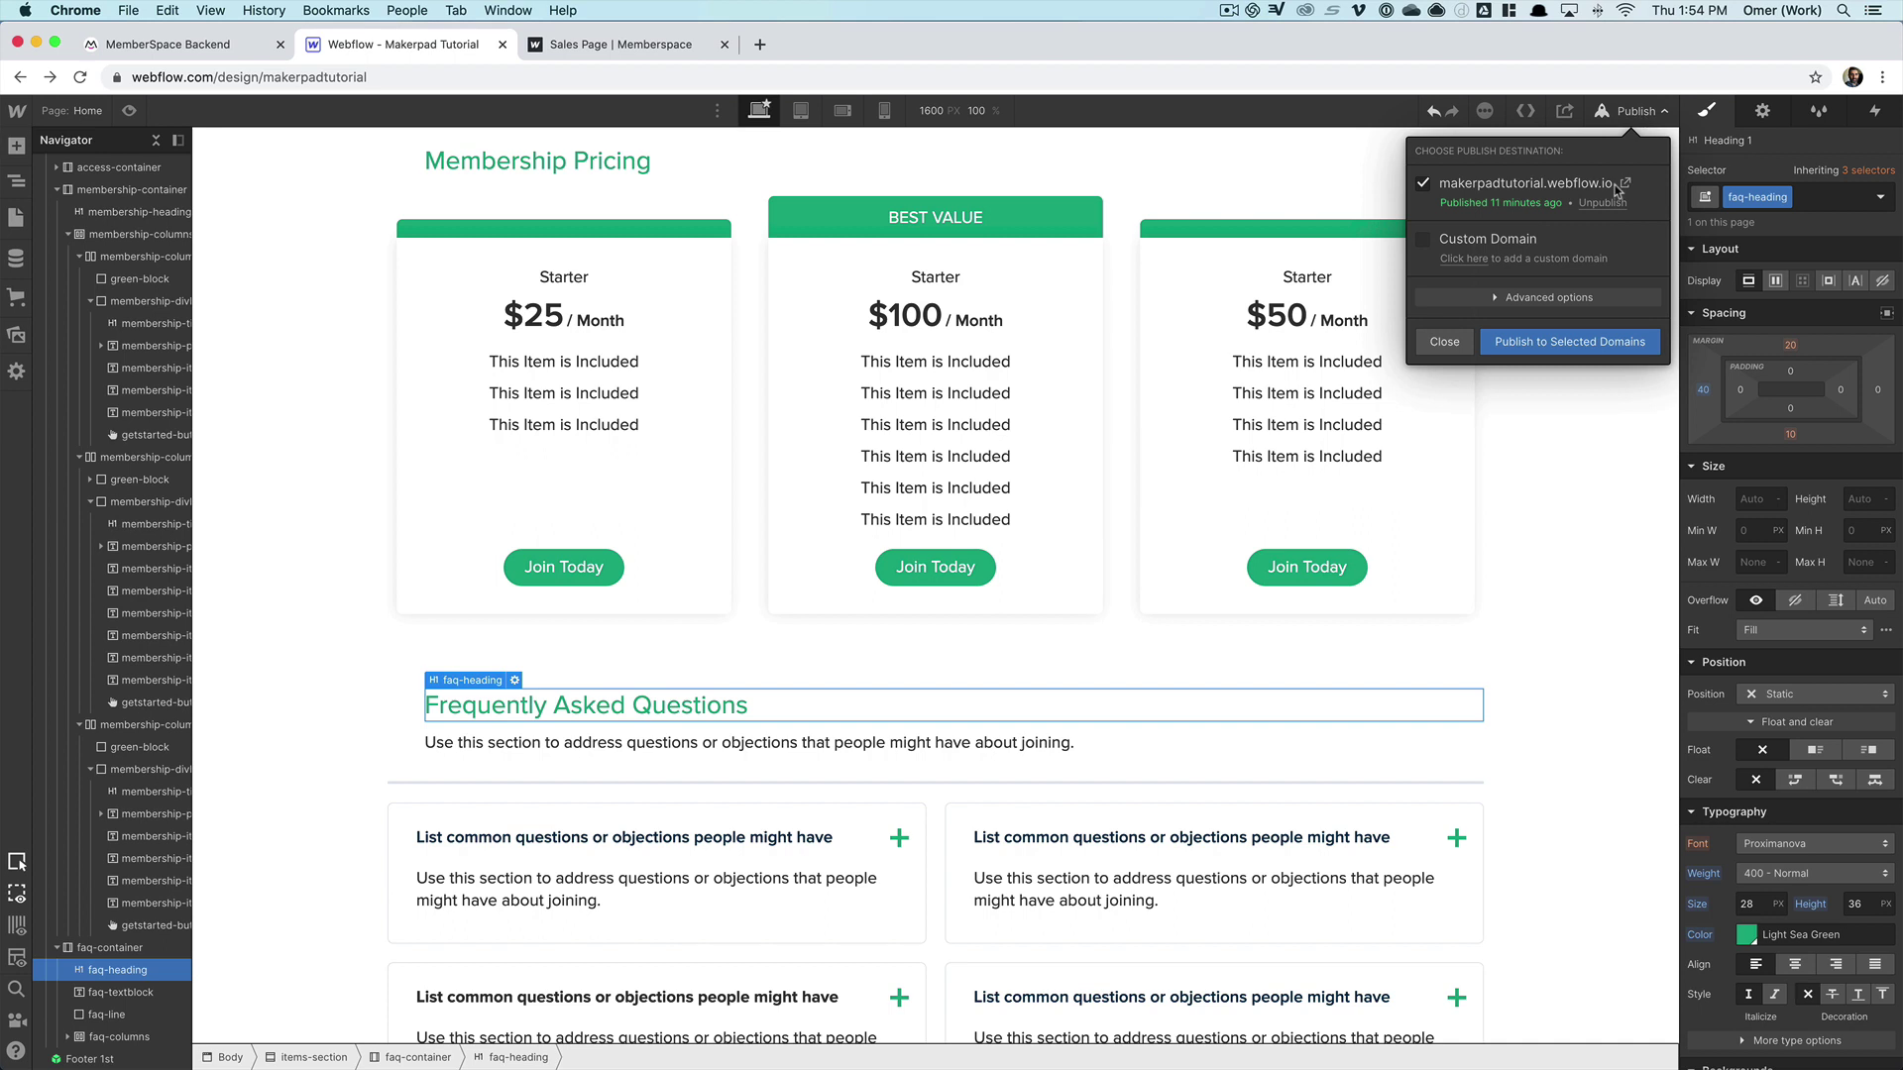
{"action": "left_click", "coordinate": [1559, 343]}
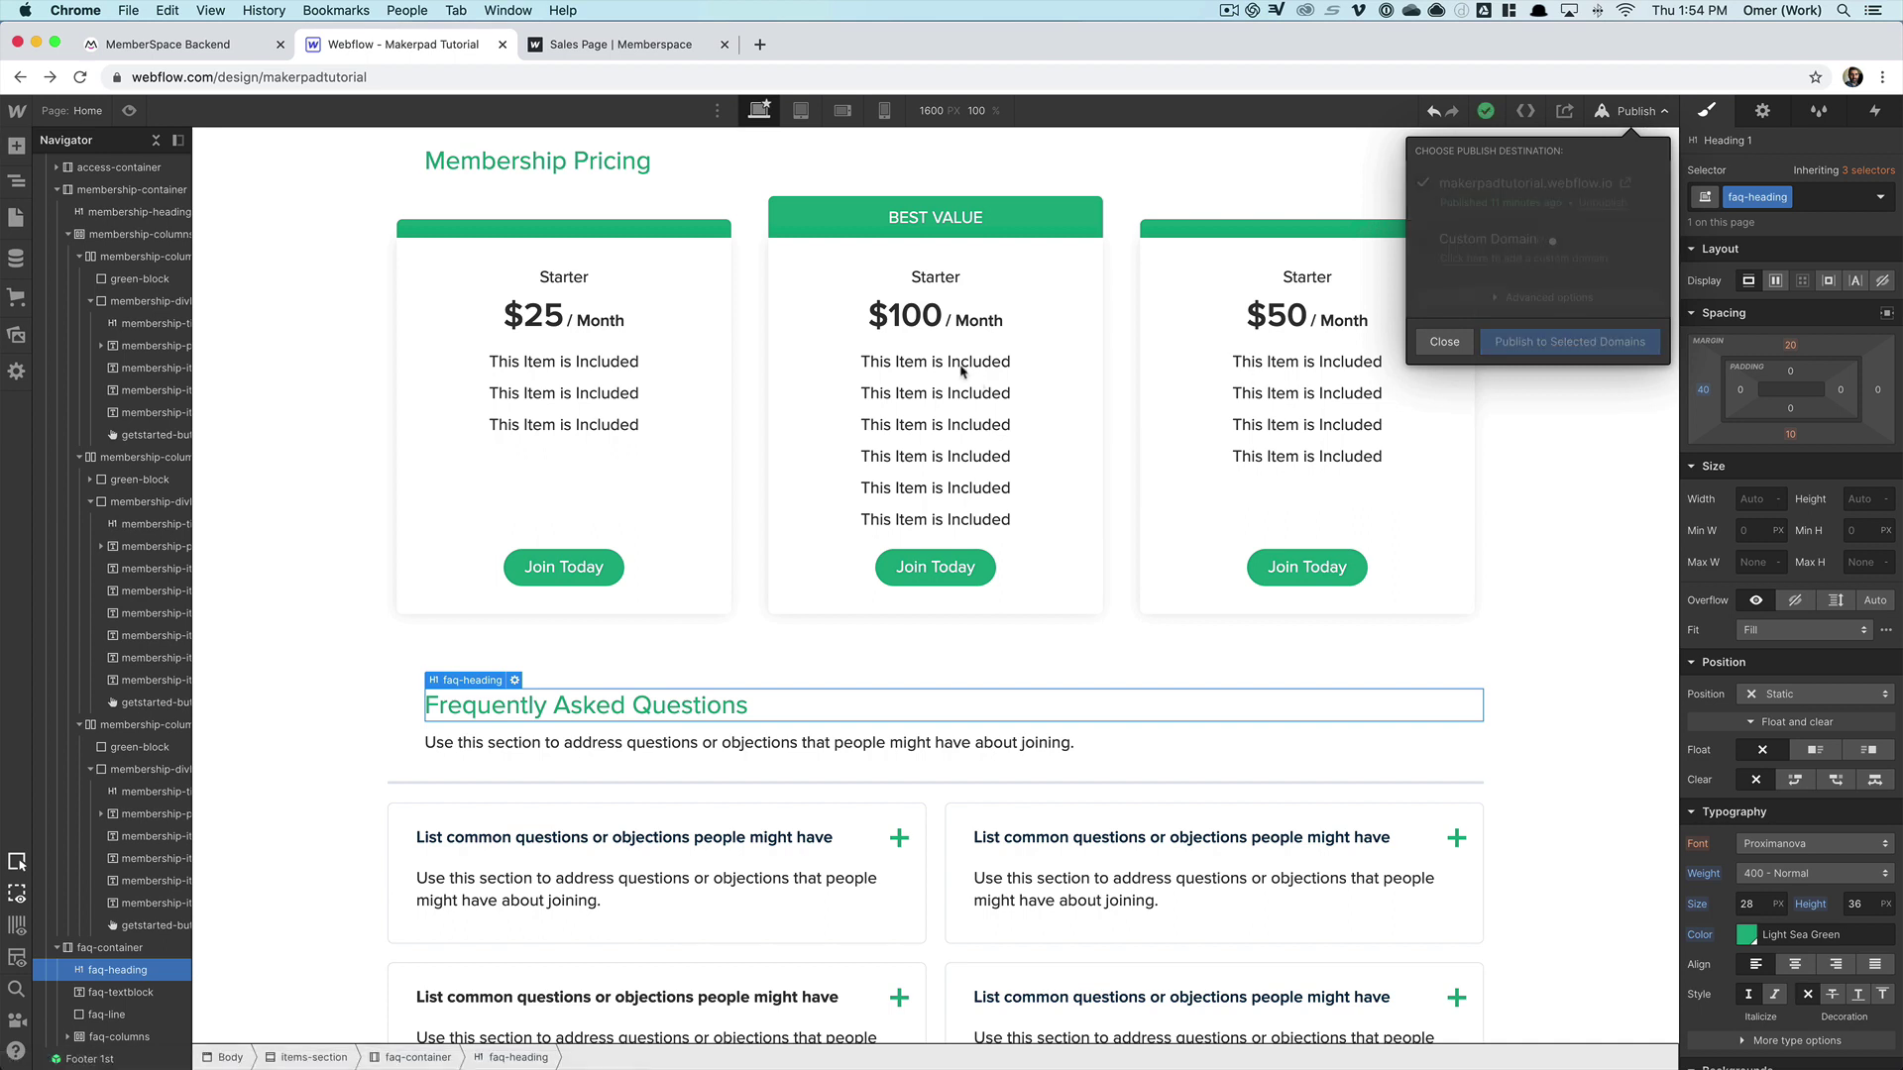
{"action": "key", "text": "ctrl+Tab"}
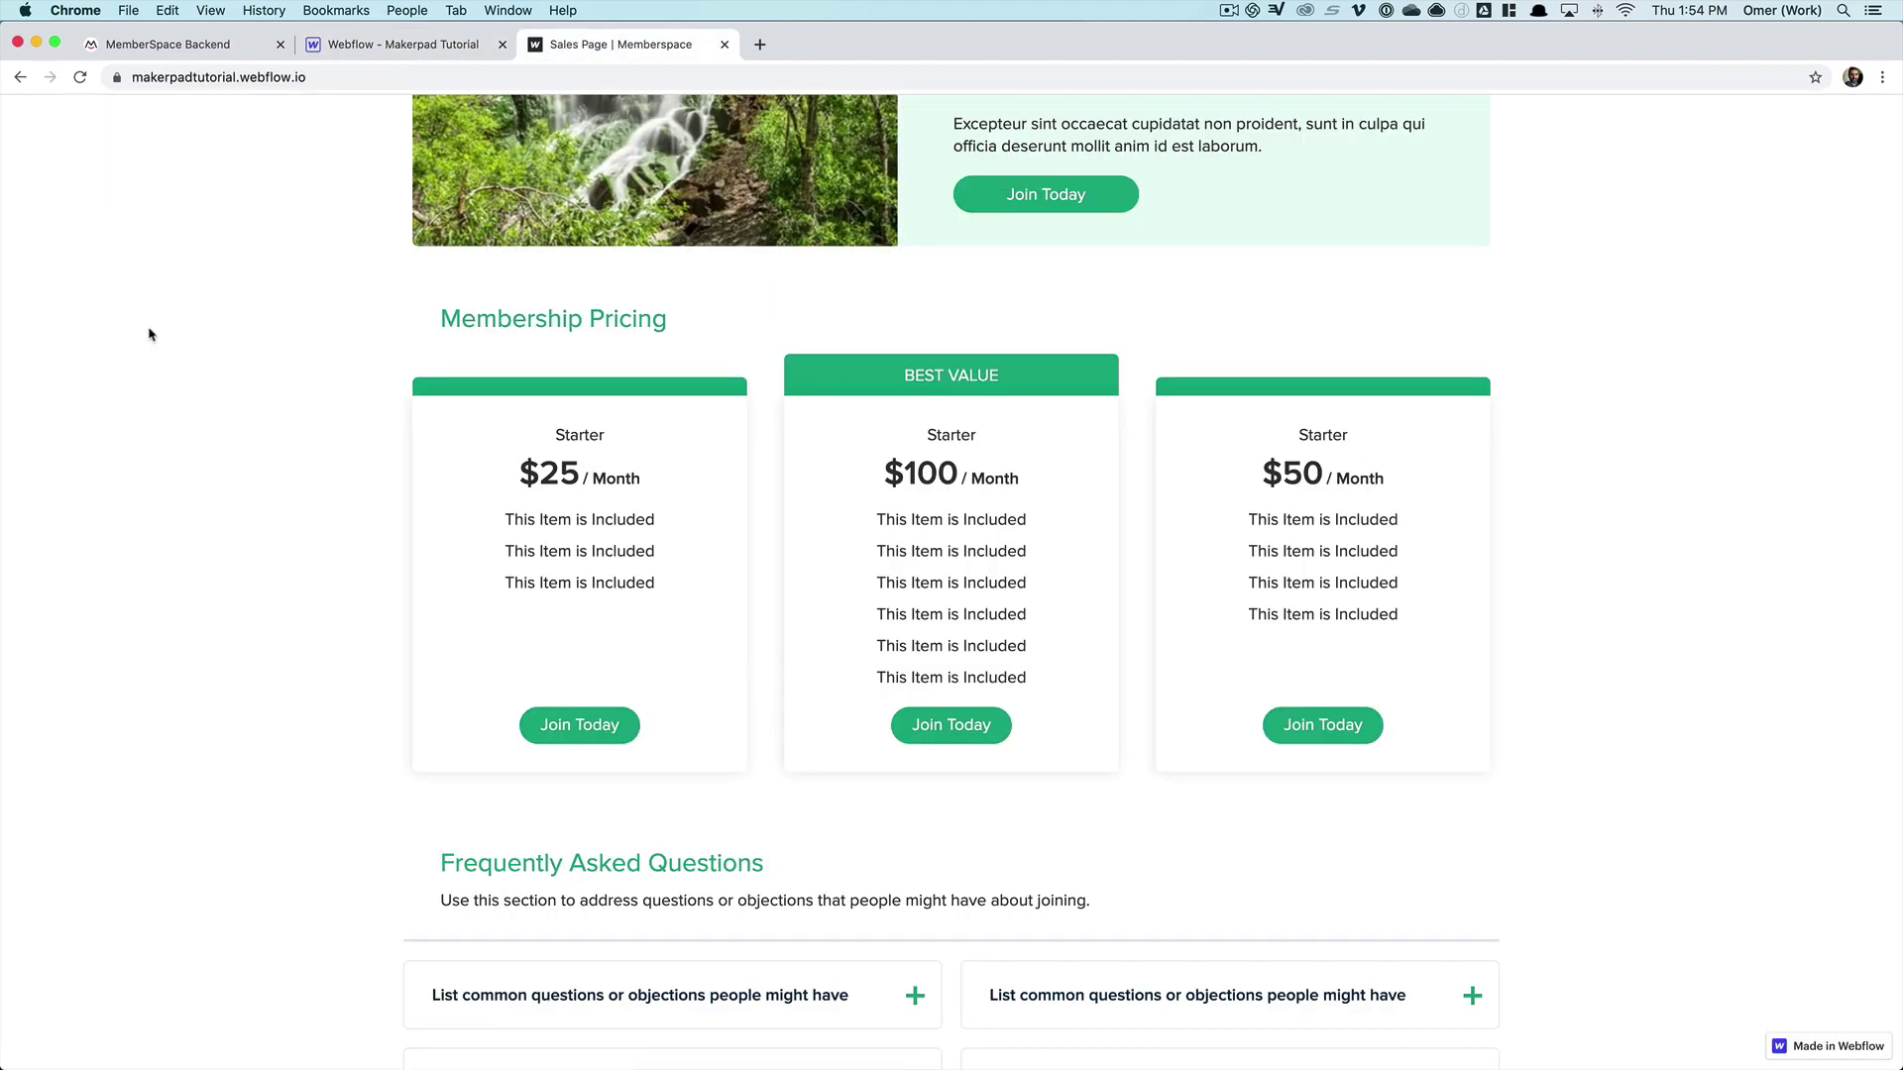
- Test the $25, $100 and $50 Join Today buttons, finishing with the $25 sign-up form open
{"action": "scroll", "coordinate": [149, 334], "scroll_direction": "up", "scroll_amount": 15}
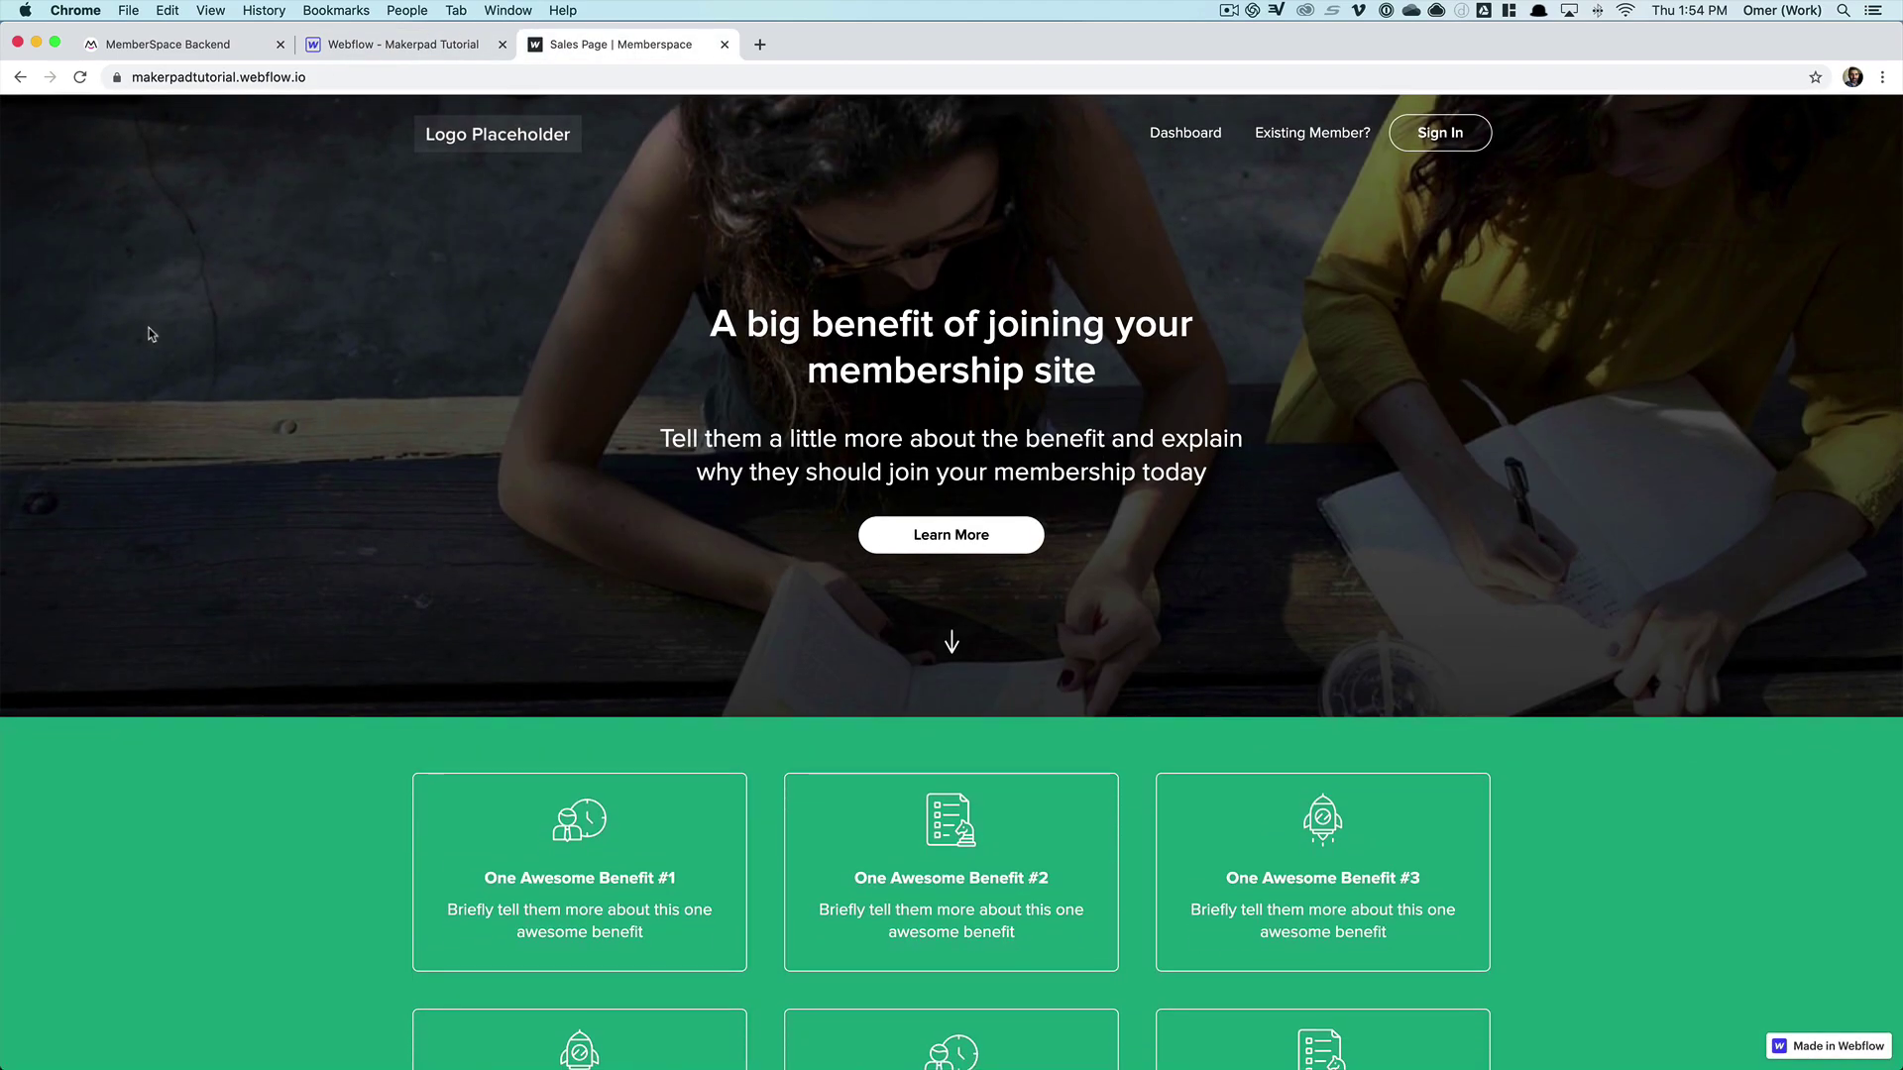
{"action": "scroll", "coordinate": [148, 334], "scroll_direction": "down", "scroll_amount": 15}
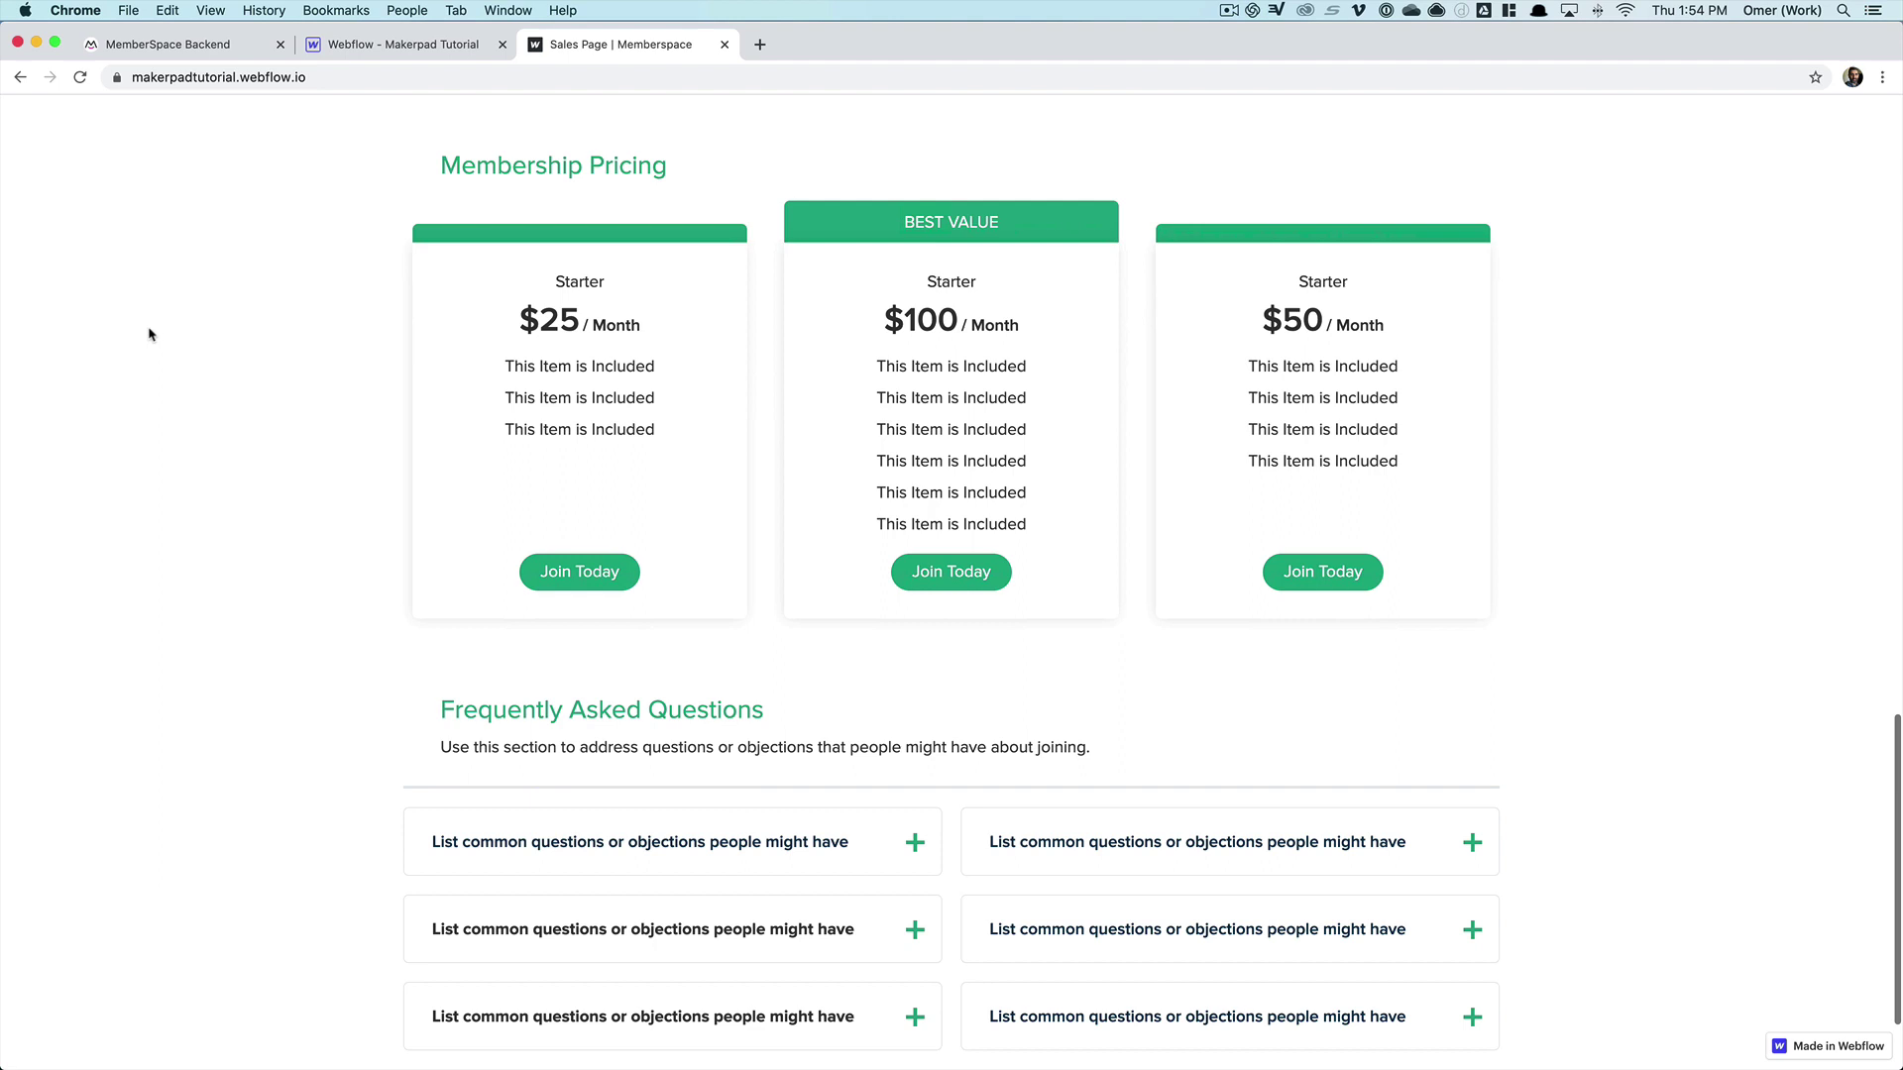
{"action": "left_click", "coordinate": [602, 580]}
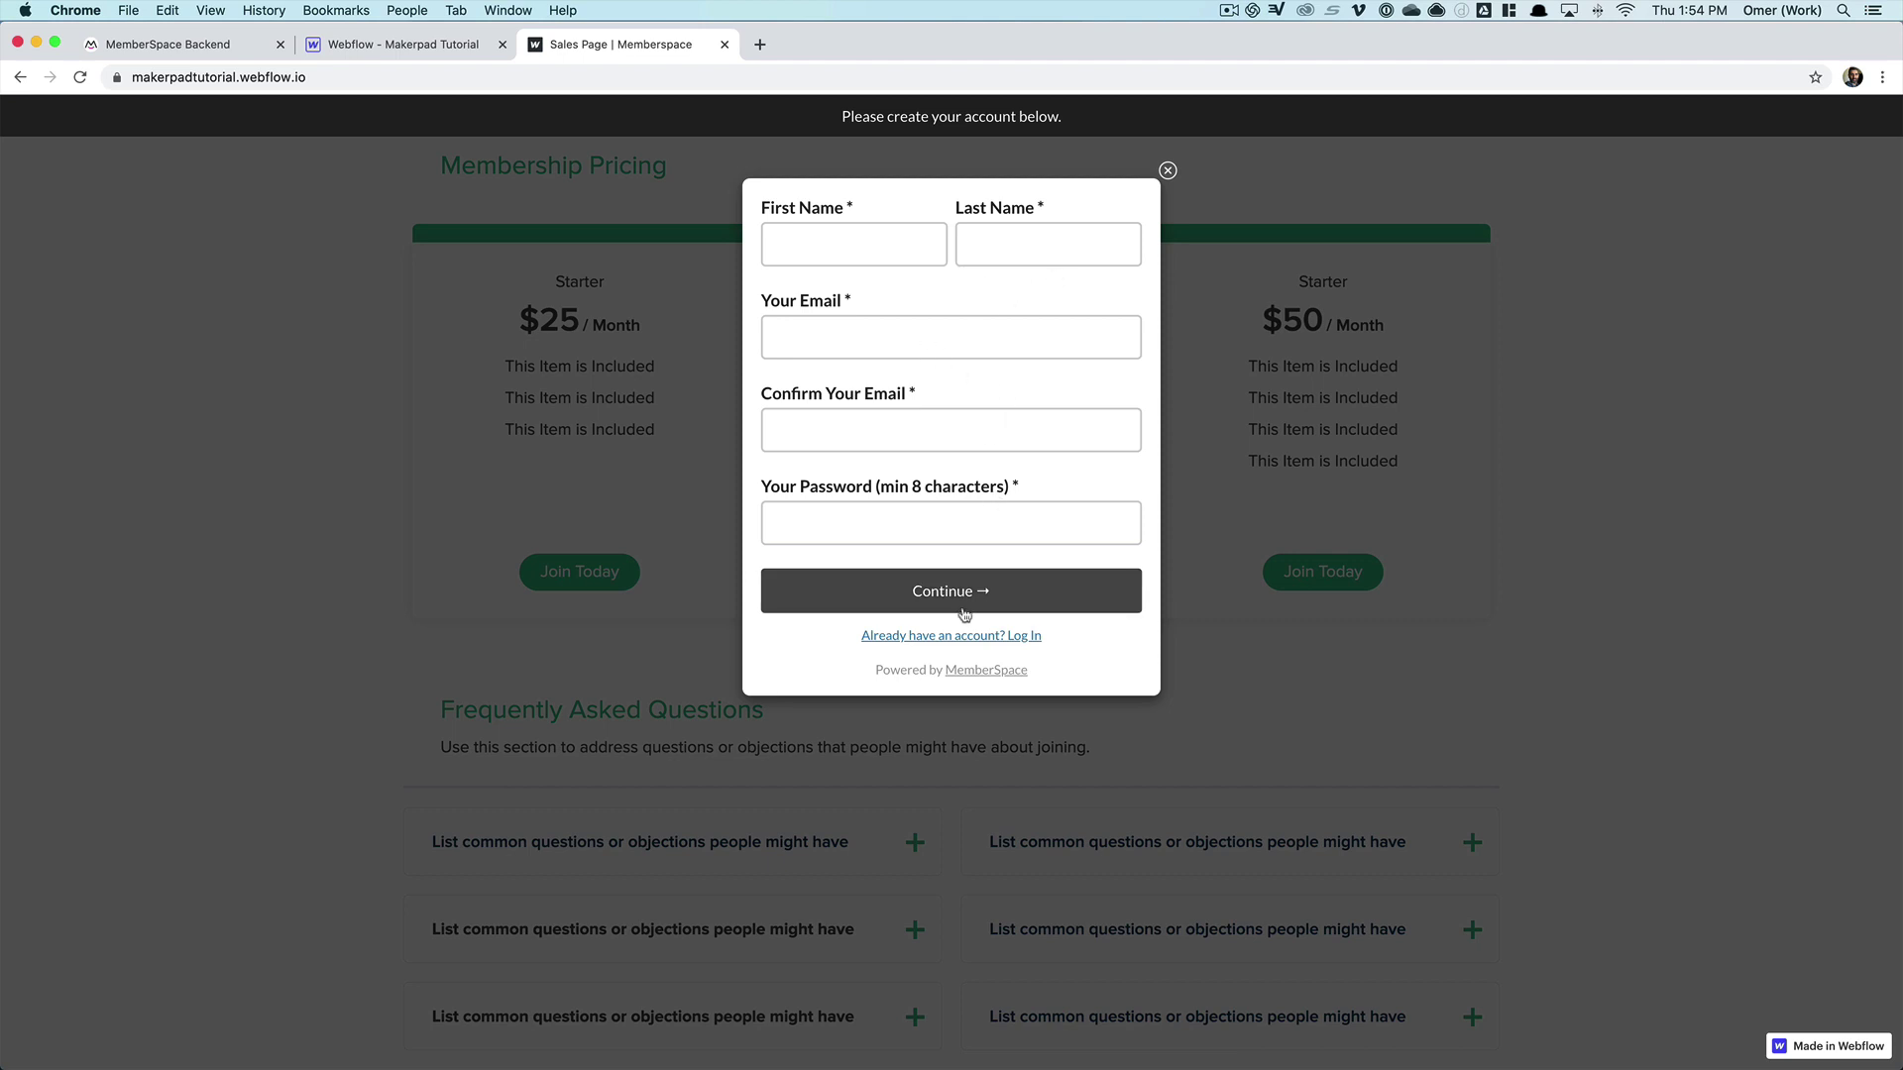
{"action": "left_click", "coordinate": [1168, 172]}
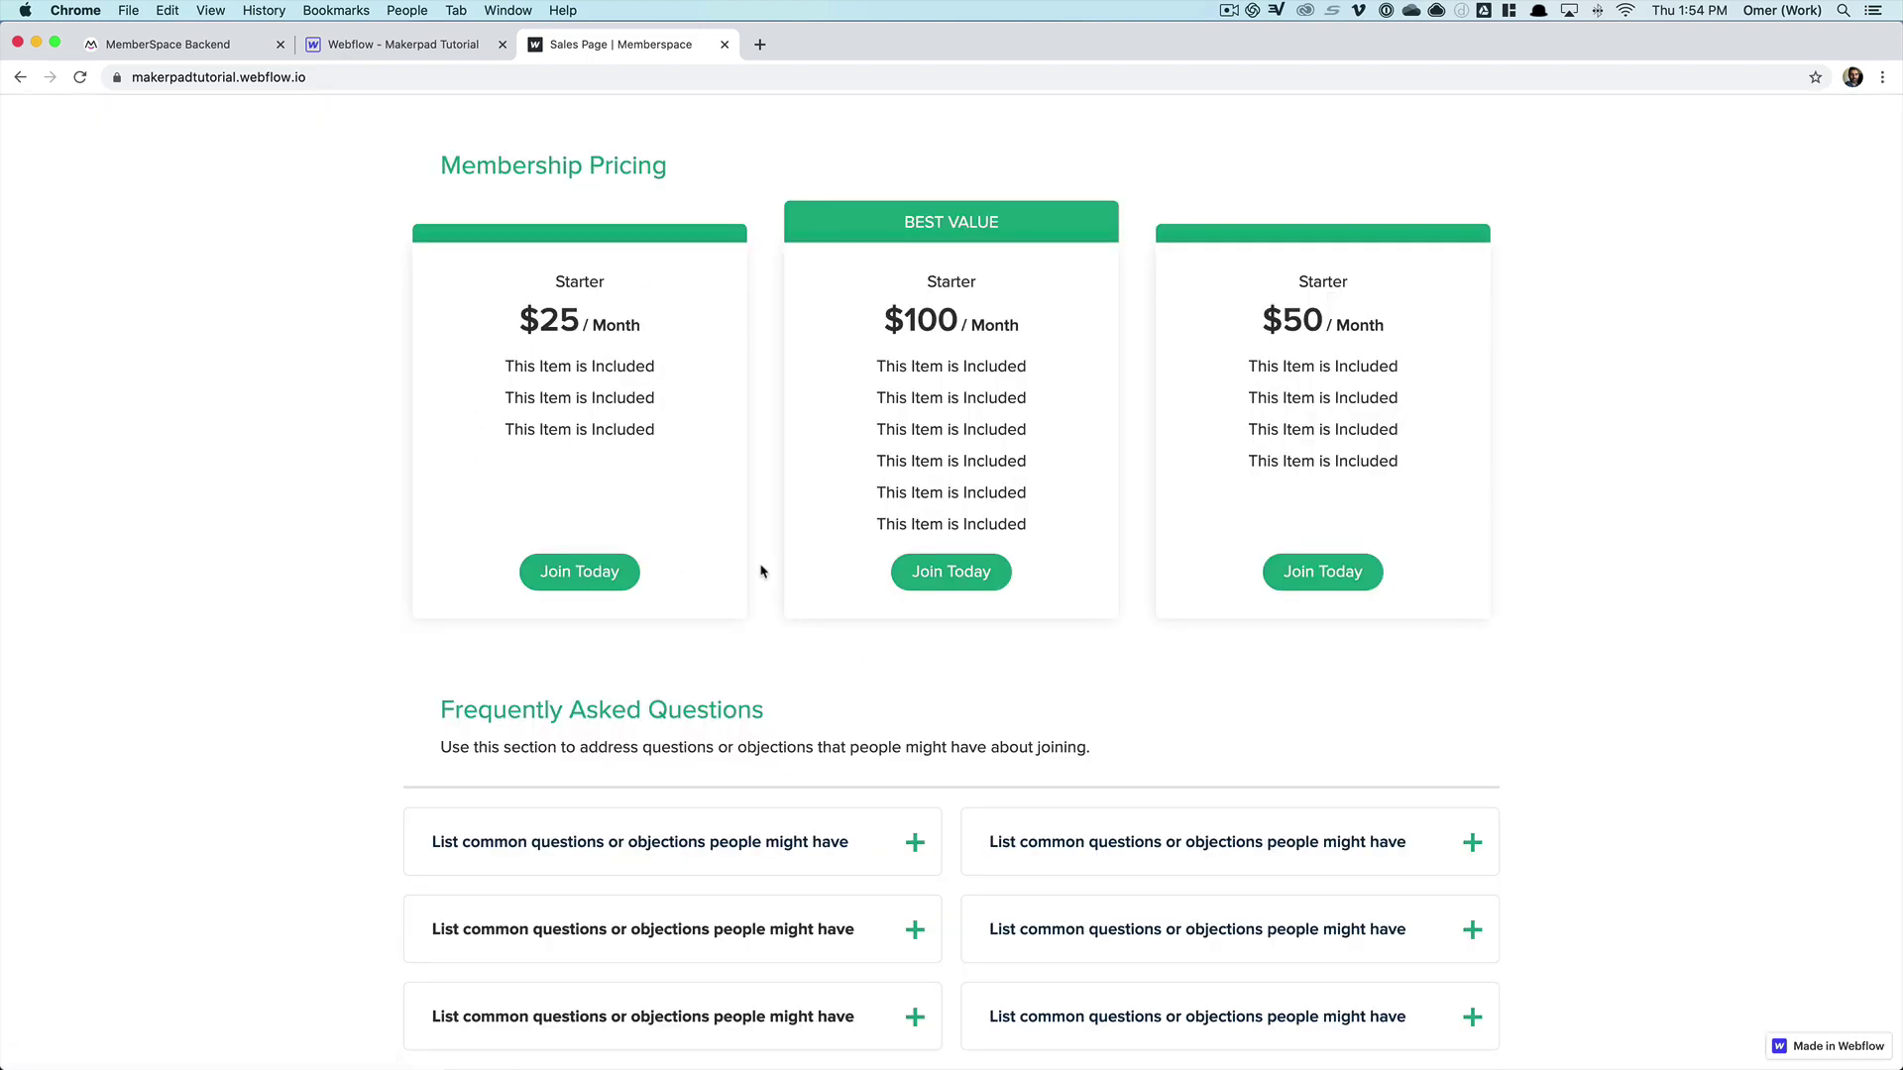
{"action": "left_click", "coordinate": [953, 572]}
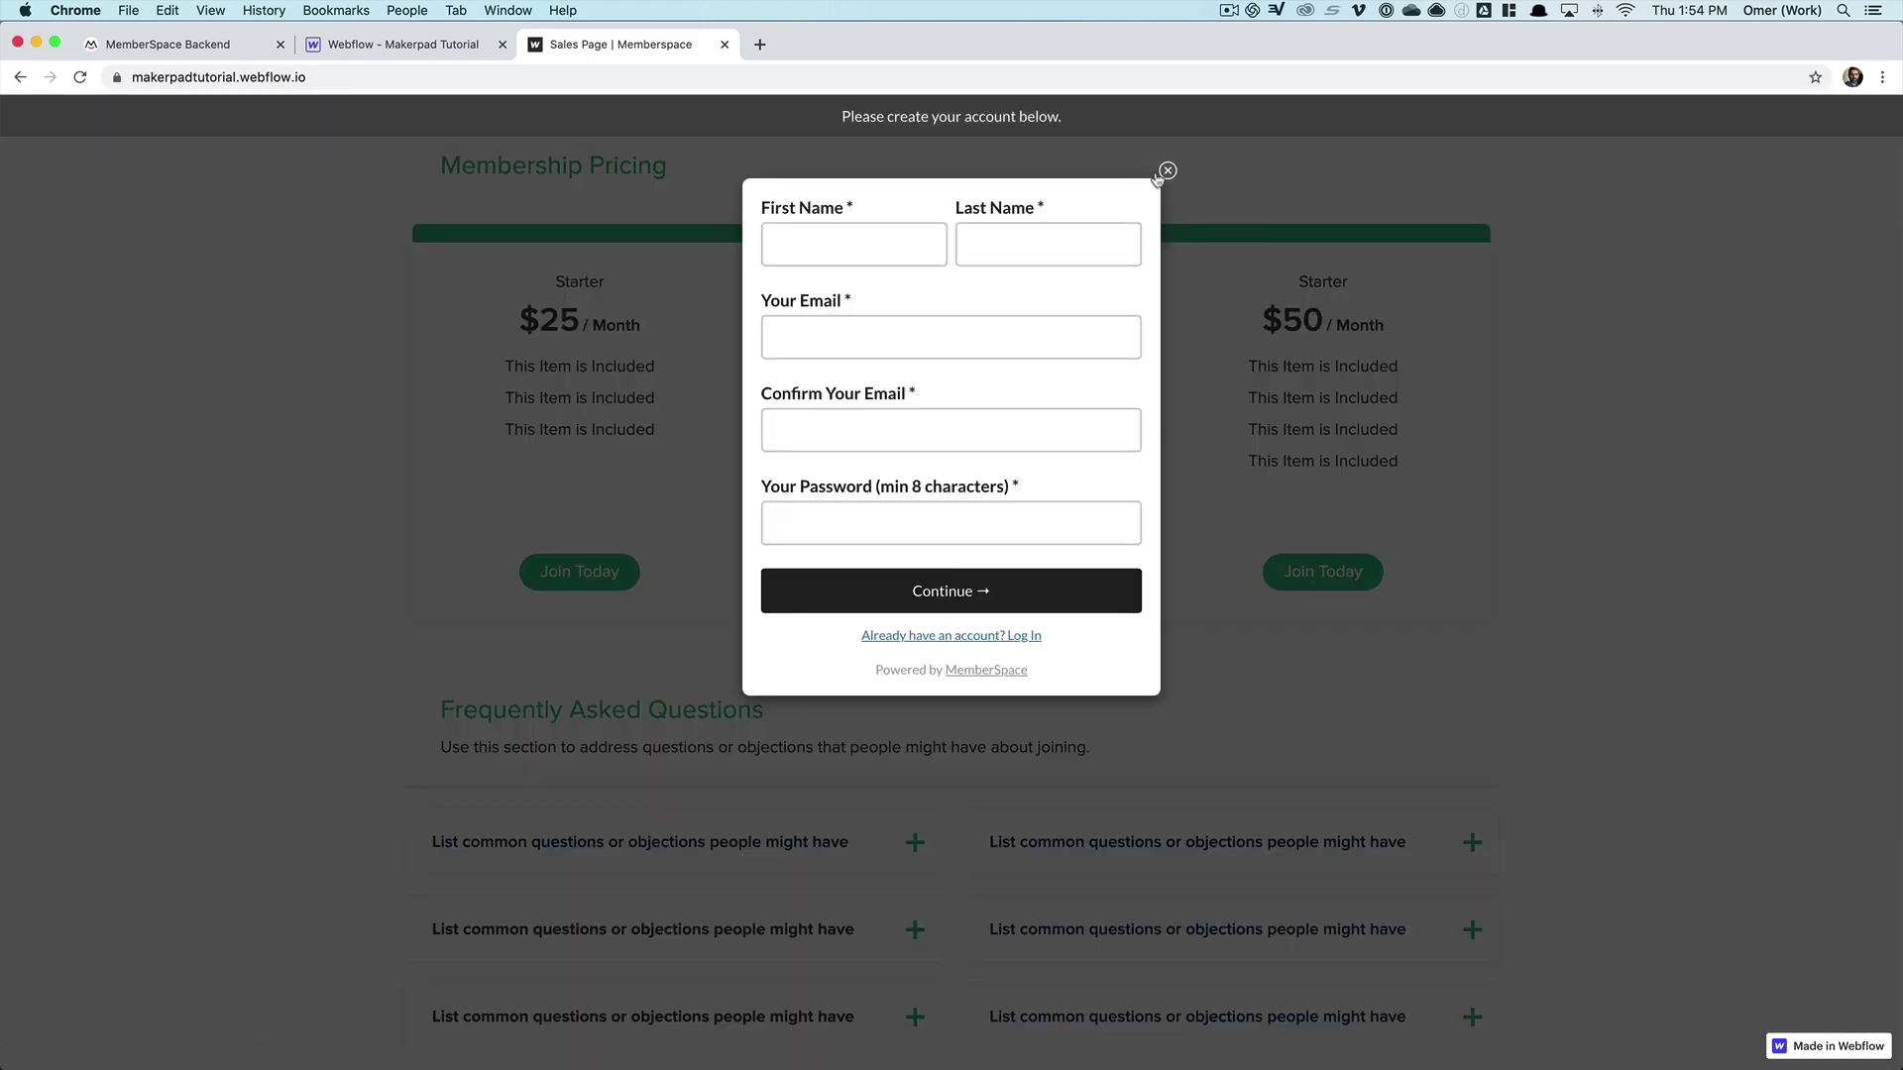
{"action": "left_click", "coordinate": [1167, 171]}
{"action": "left_click", "coordinate": [1308, 574]}
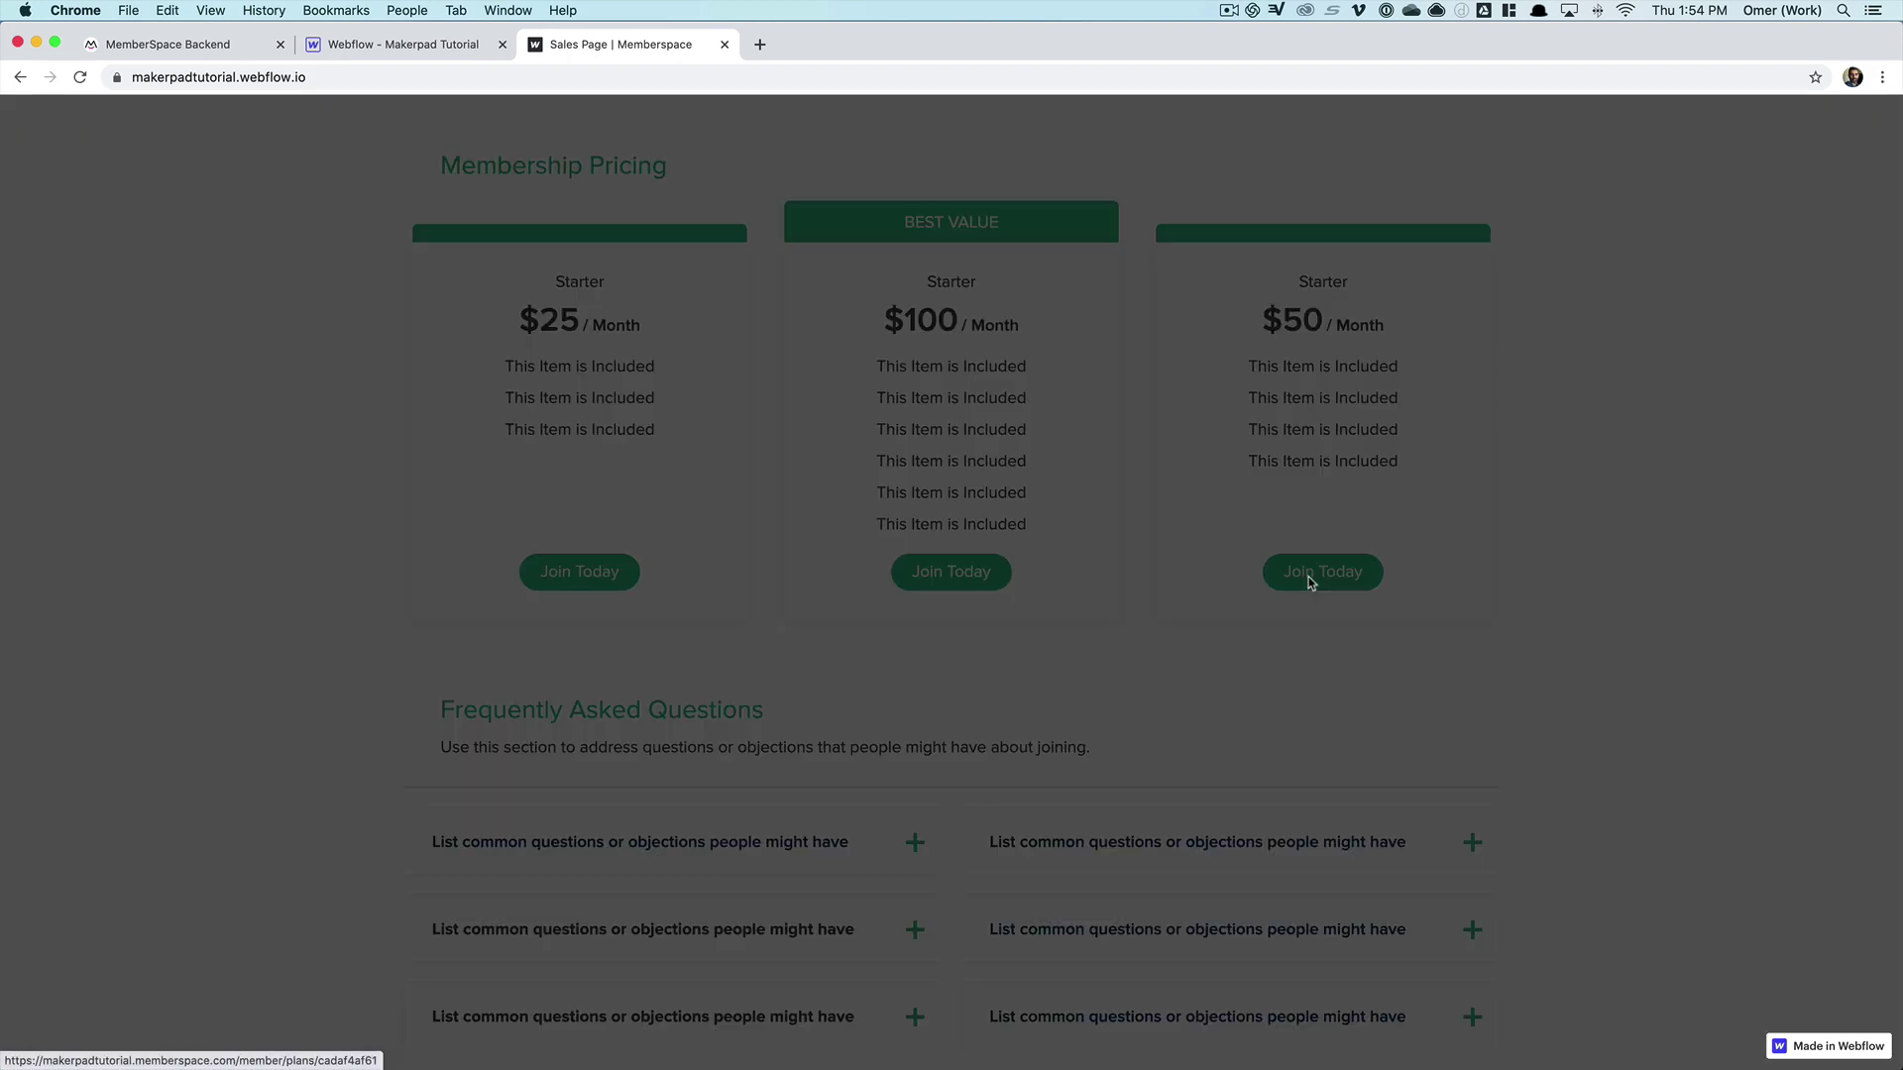
{"action": "left_click", "coordinate": [1167, 172]}
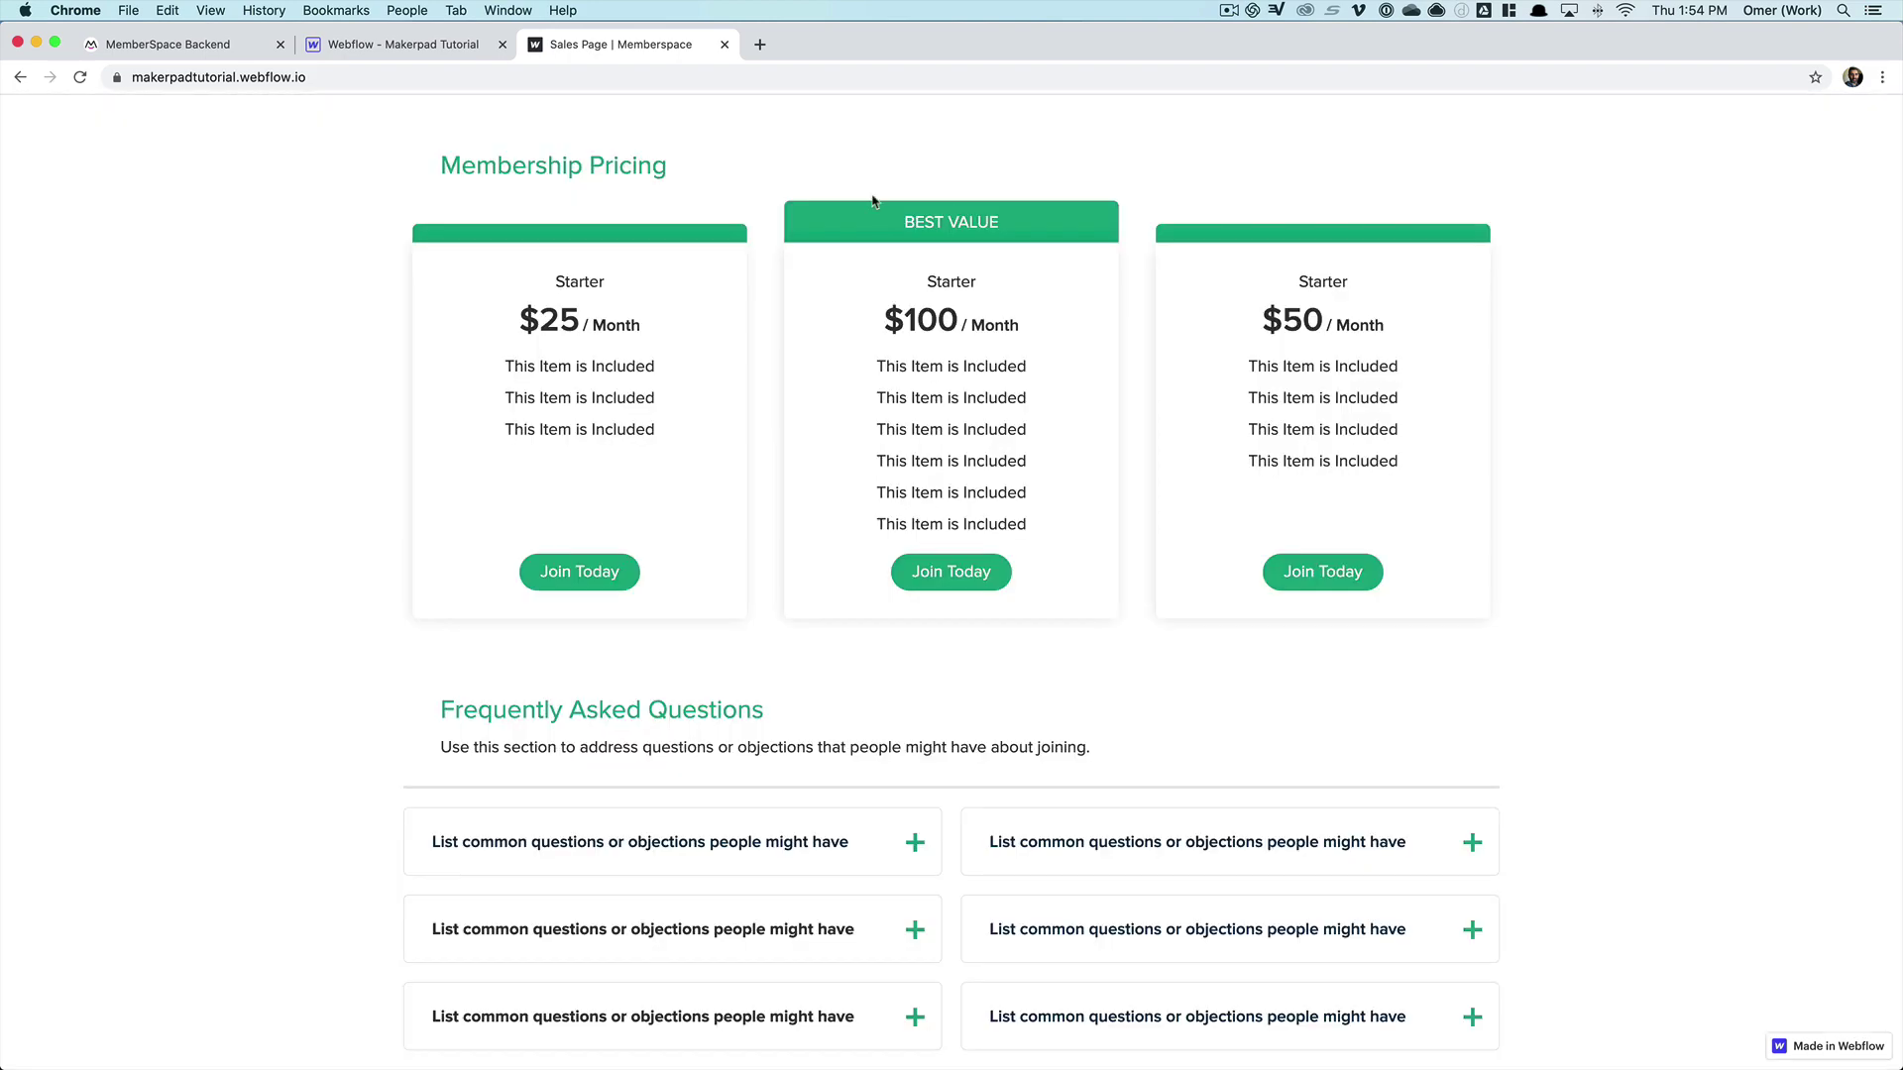
{"action": "left_click", "coordinate": [574, 573]}
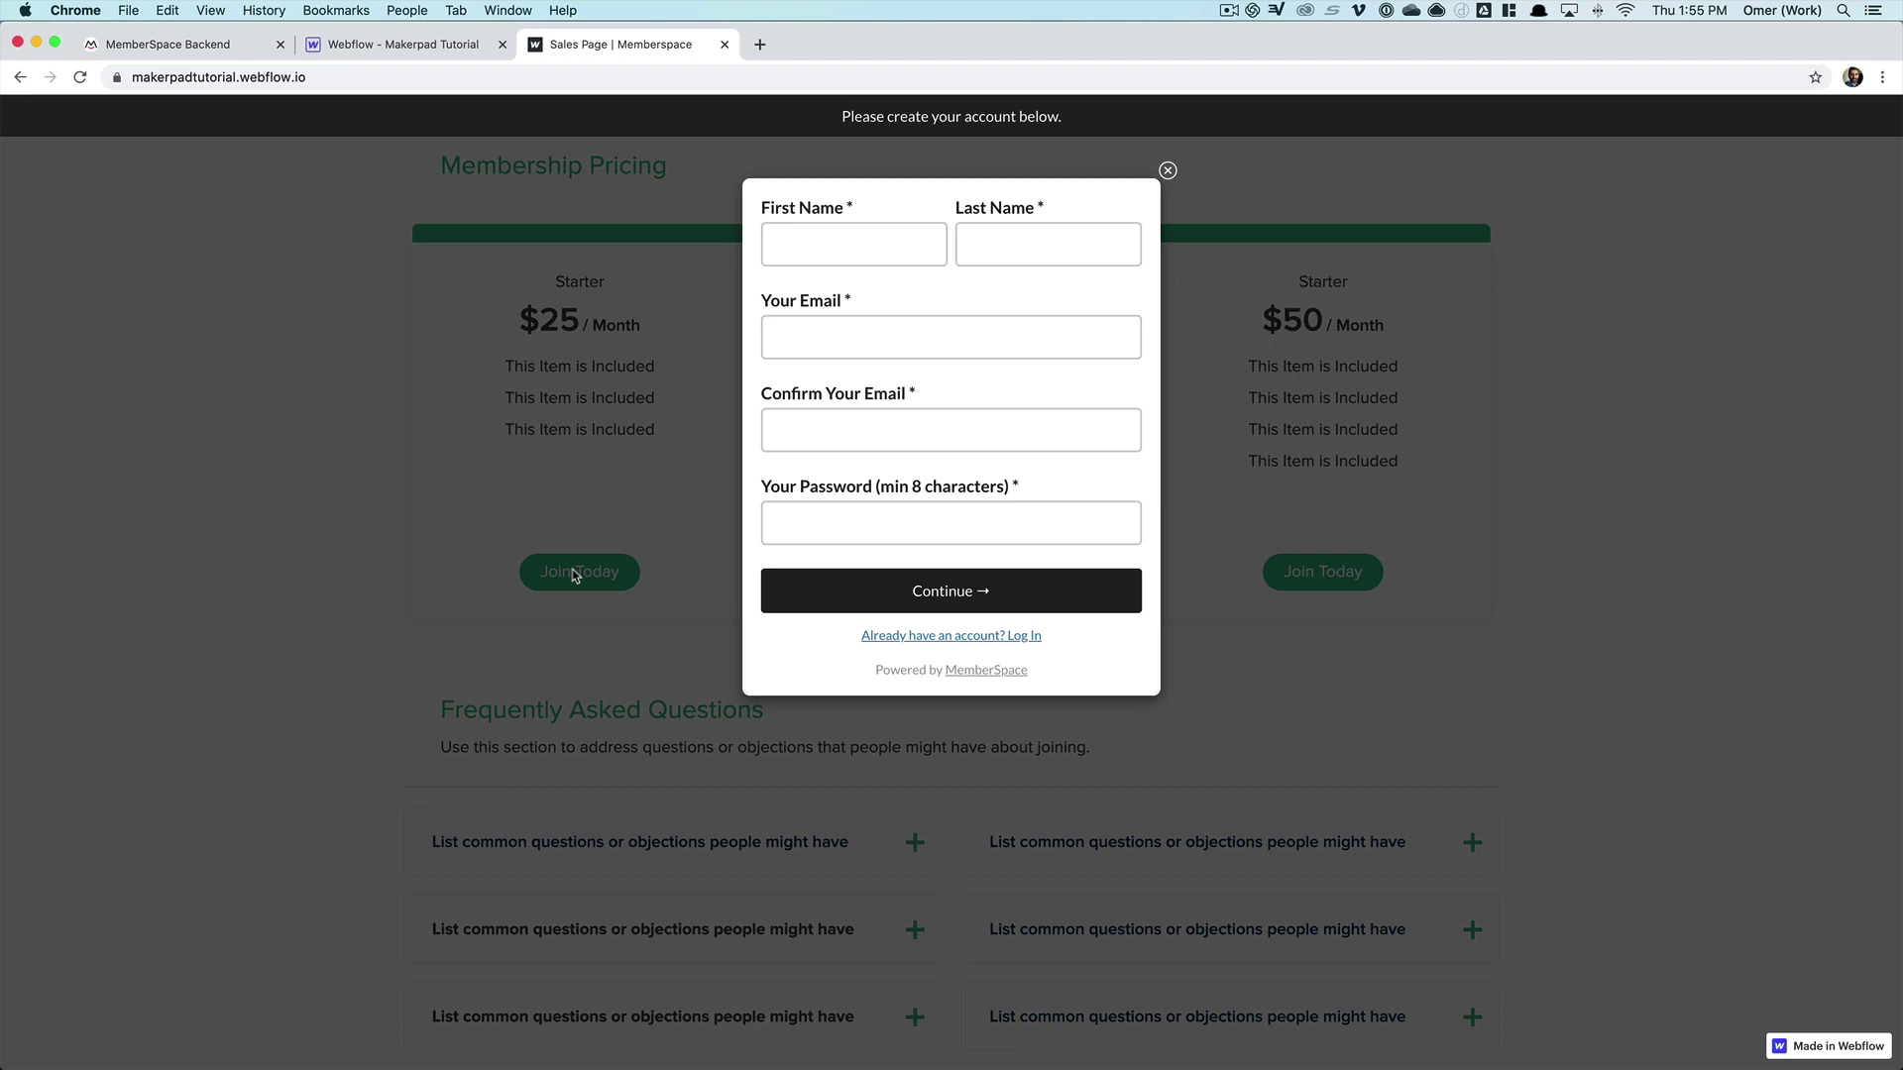
- Enter a test member's first and last name, e-mail twice and a password, then continue to payment
{"action": "left_click", "coordinate": [856, 242]}
{"action": "type", "text": "John"}
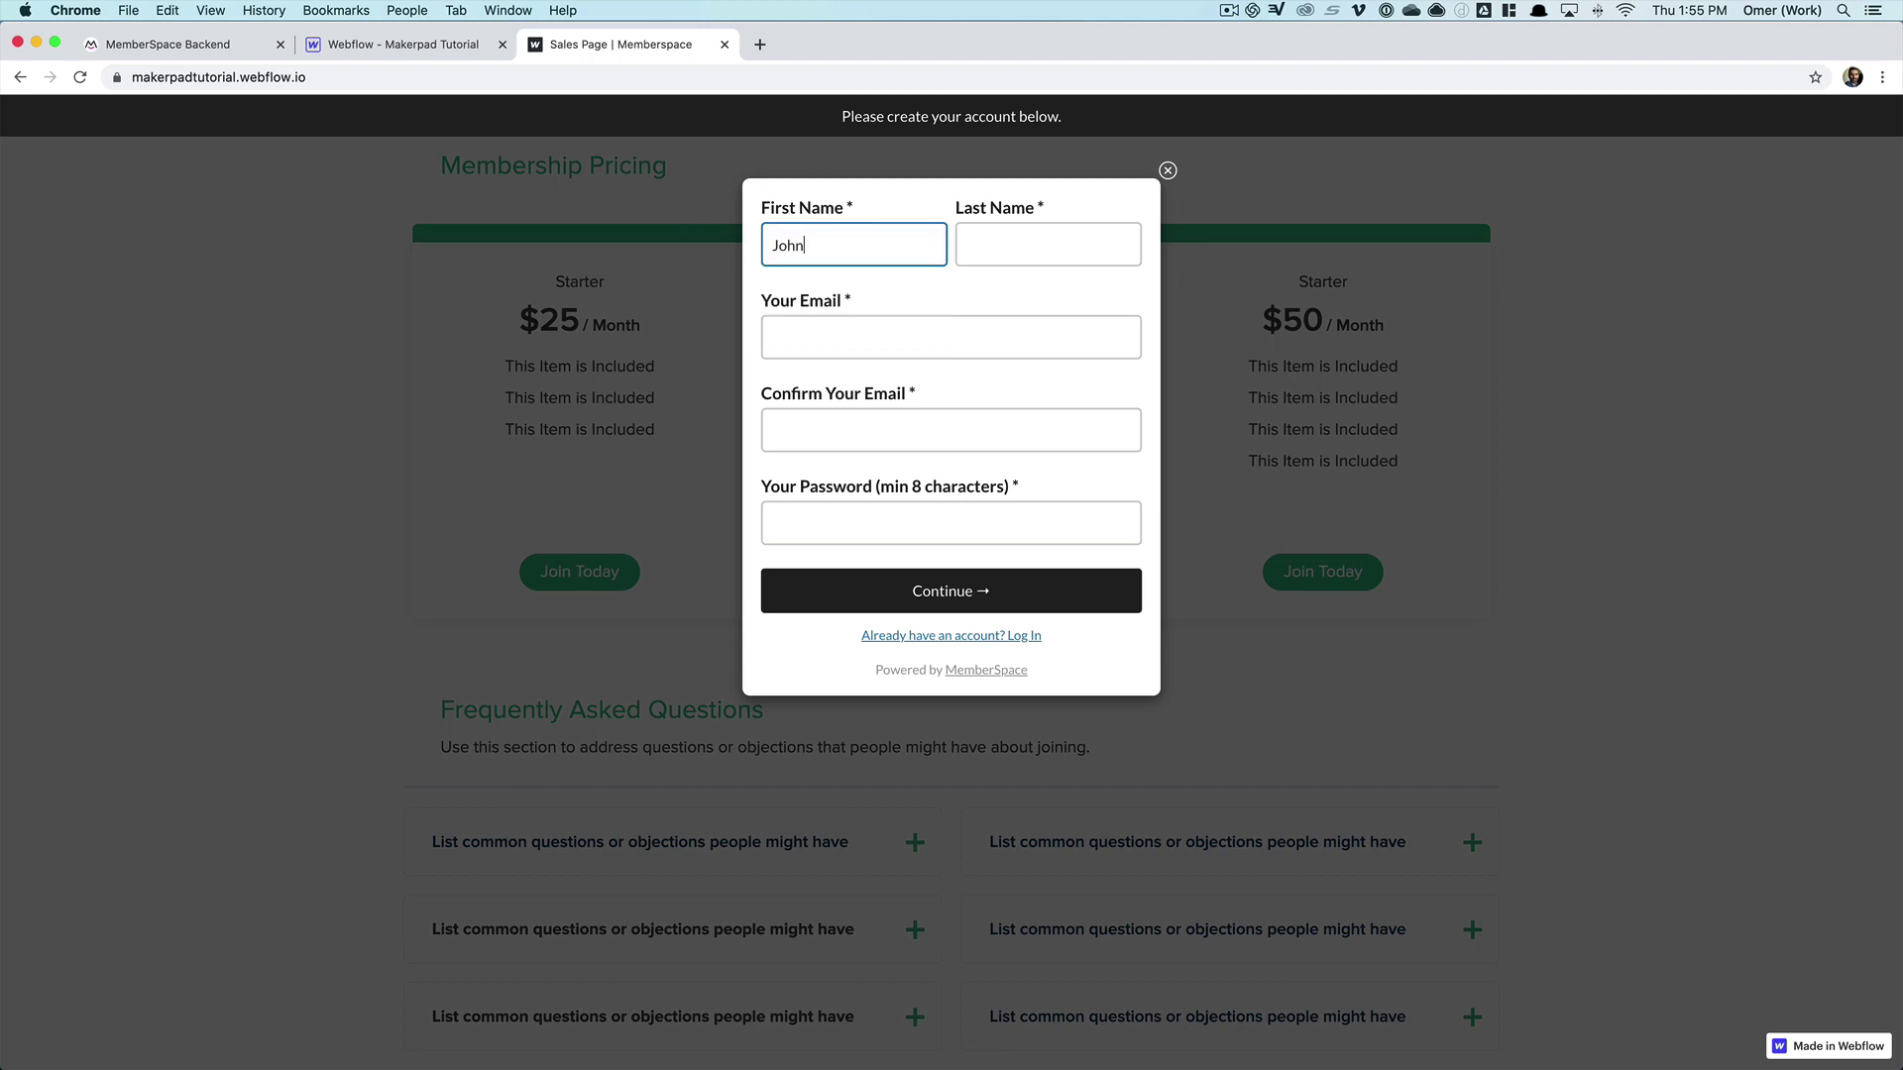
{"action": "key", "text": "Tab"}
{"action": "type", "text": "Smith"}
{"action": "key", "text": "Tab"}
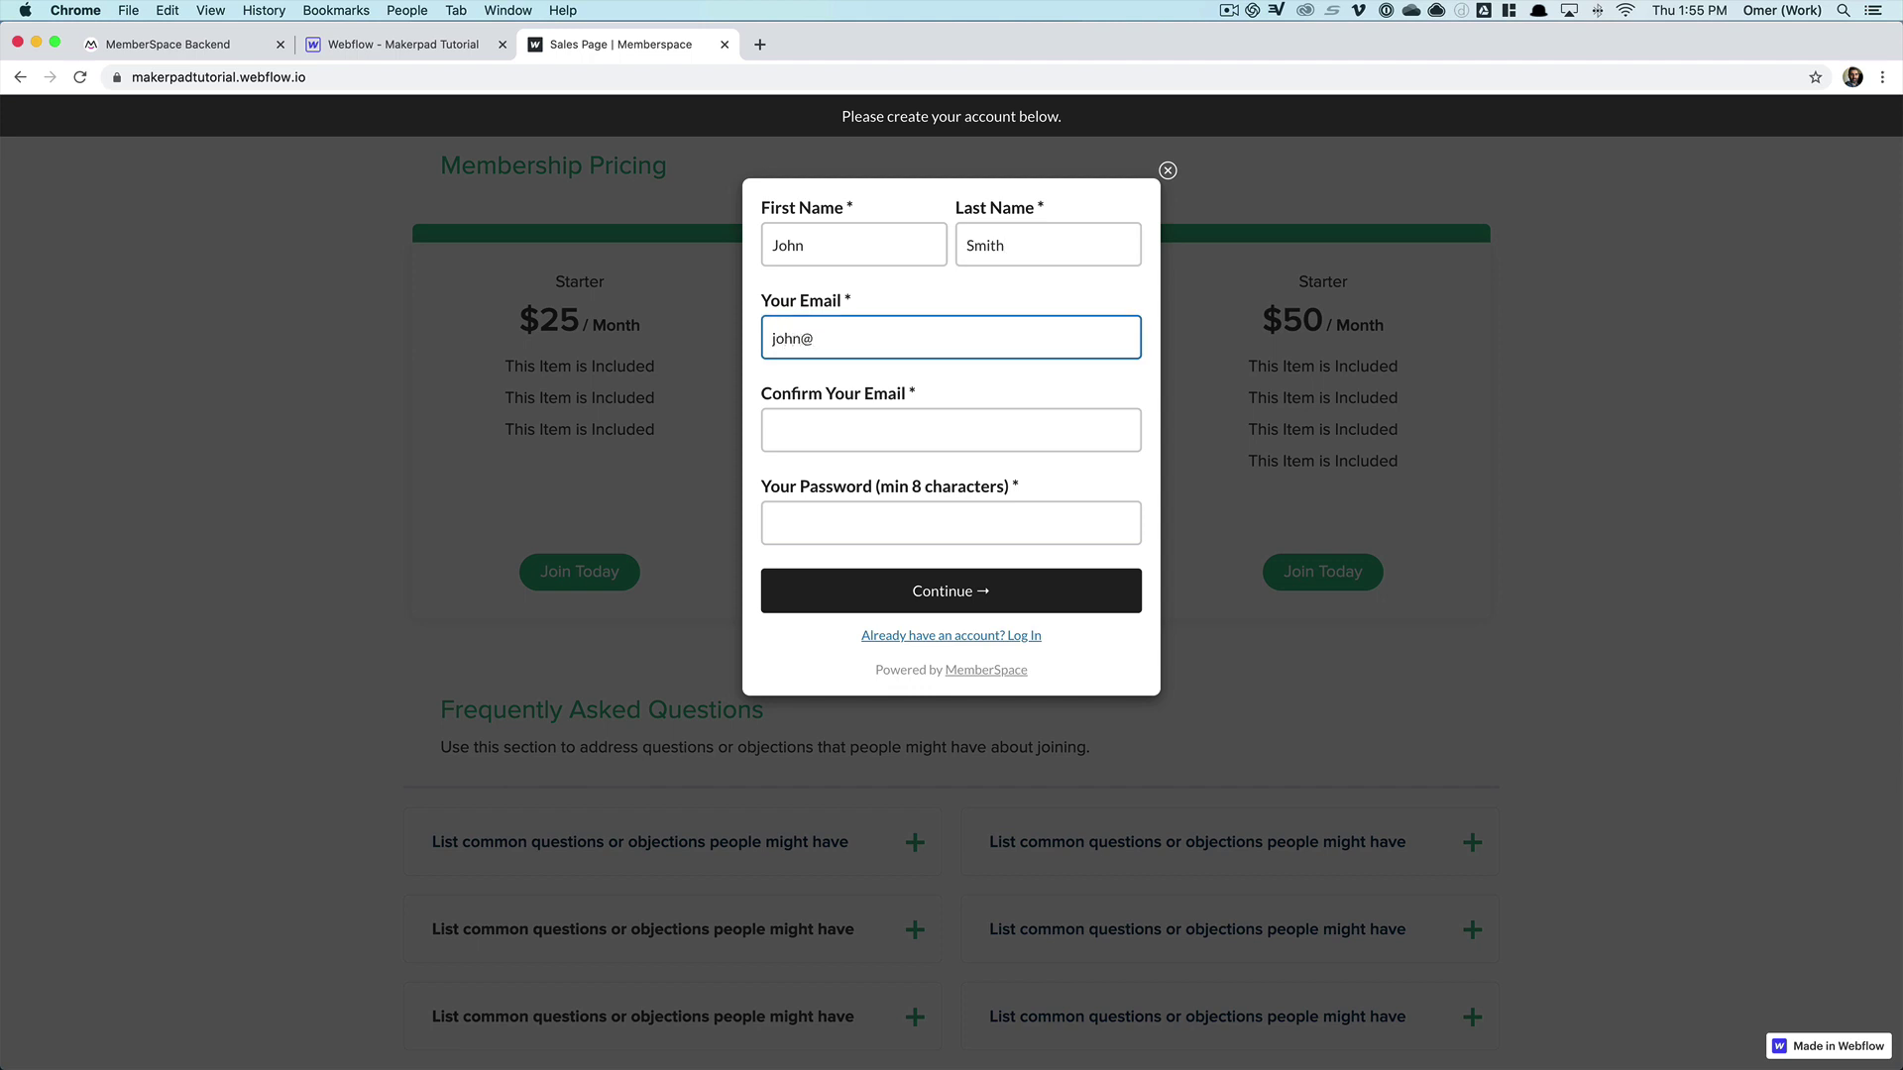
{"action": "key", "text": "Tab"}
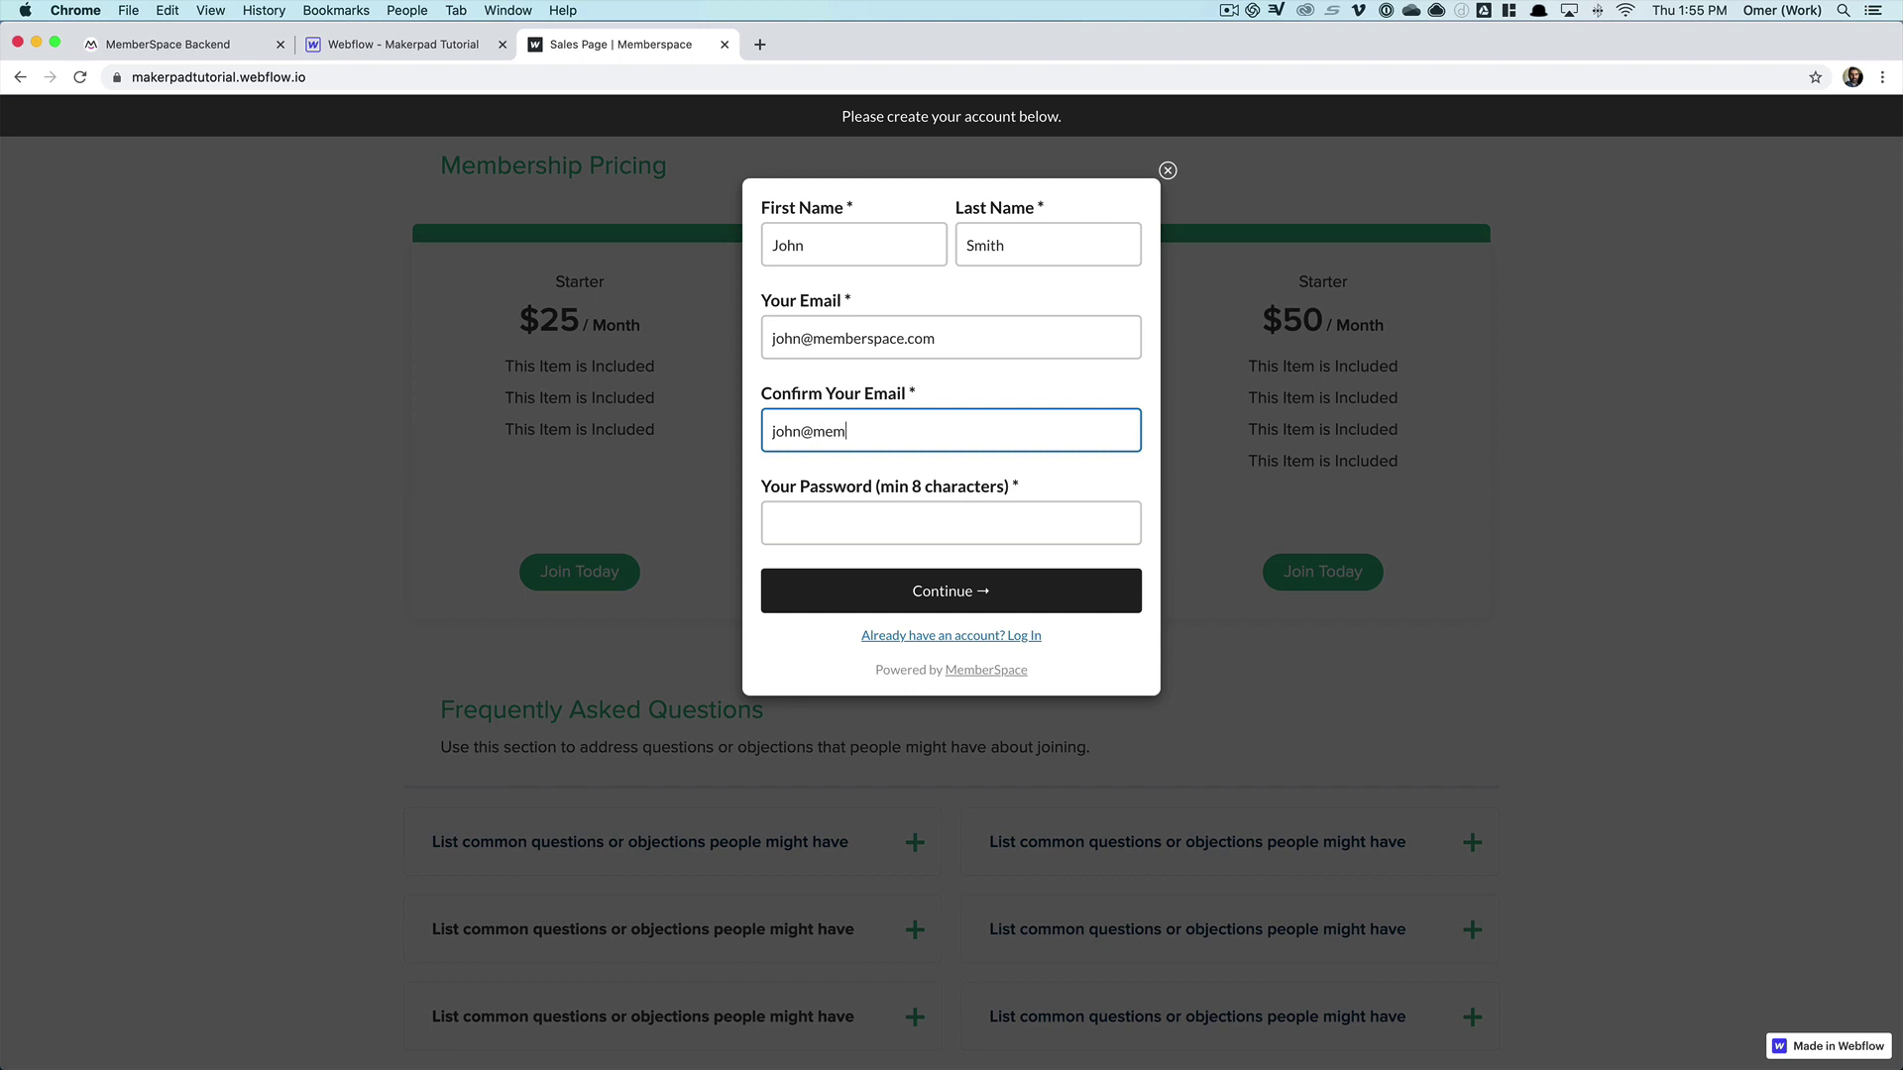
{"action": "key", "text": "Tab"}
{"action": "type", "text": "test"}
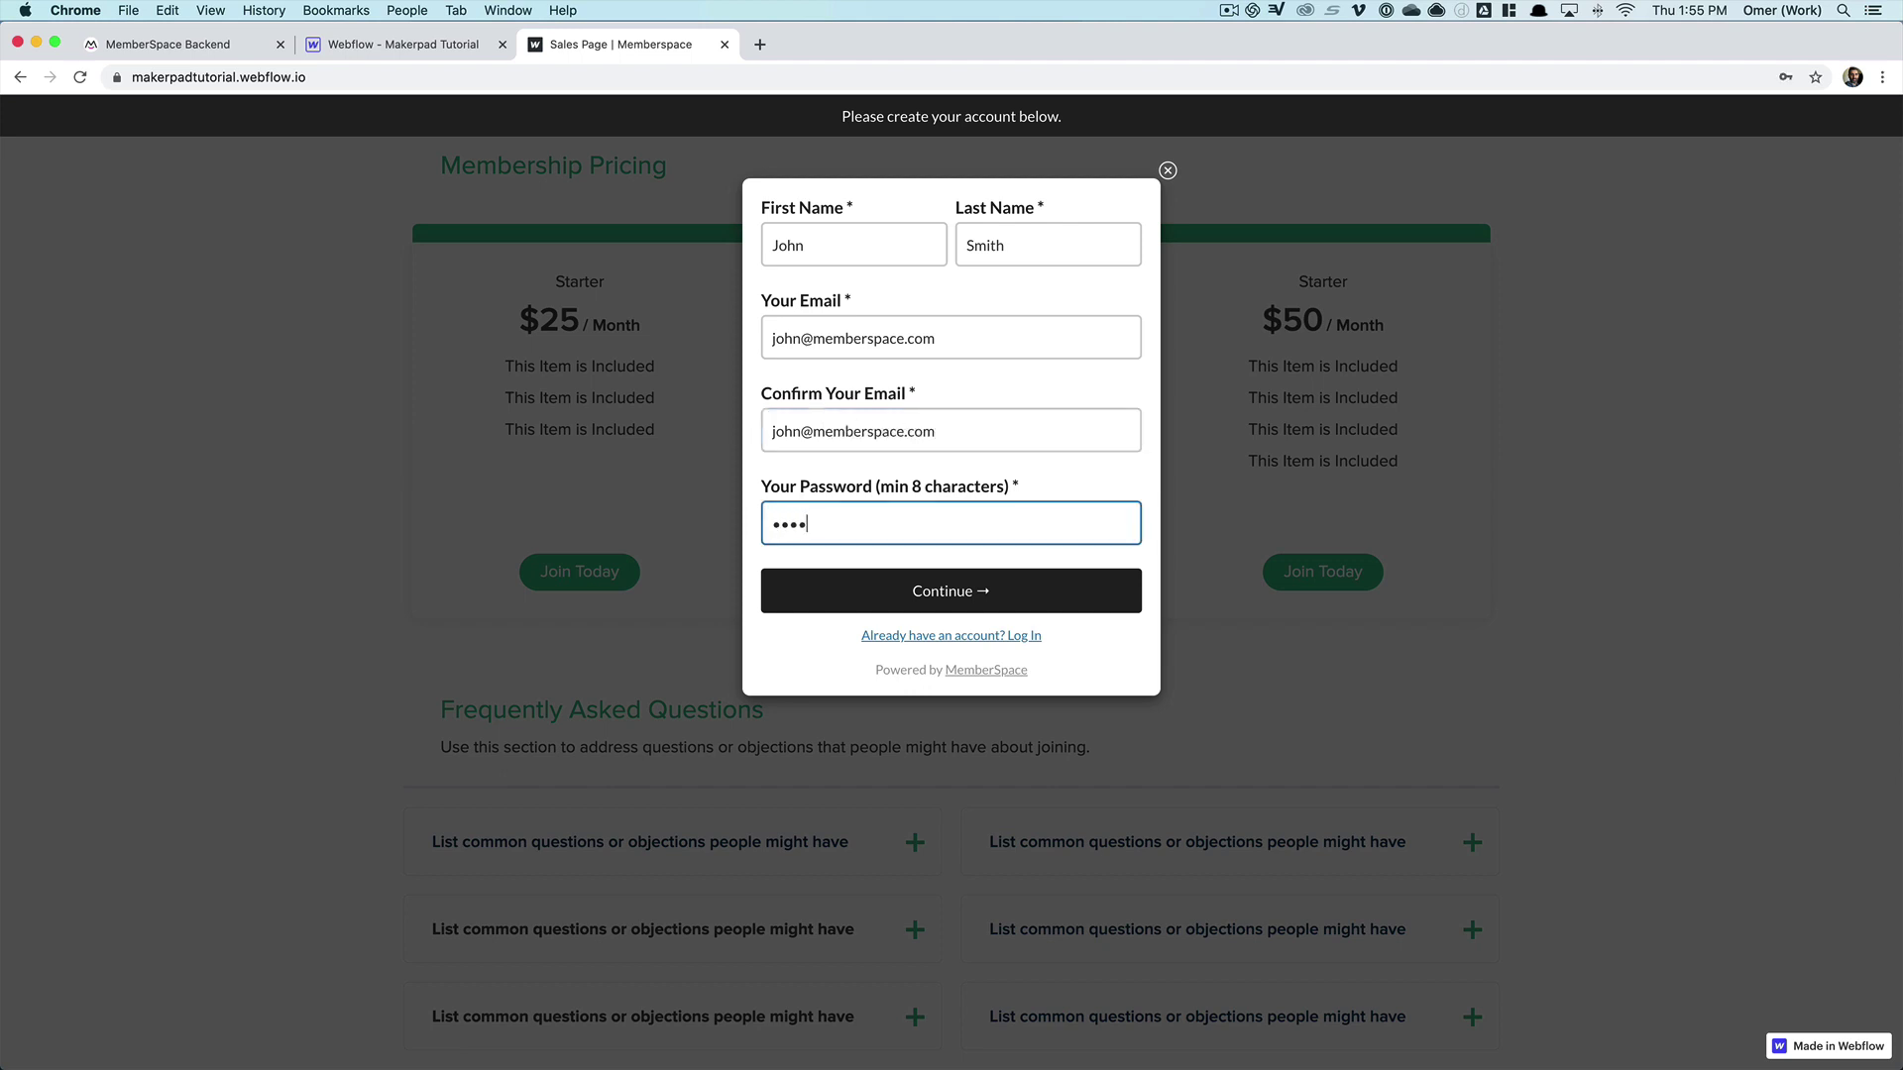
{"action": "type", "text": "1234"}
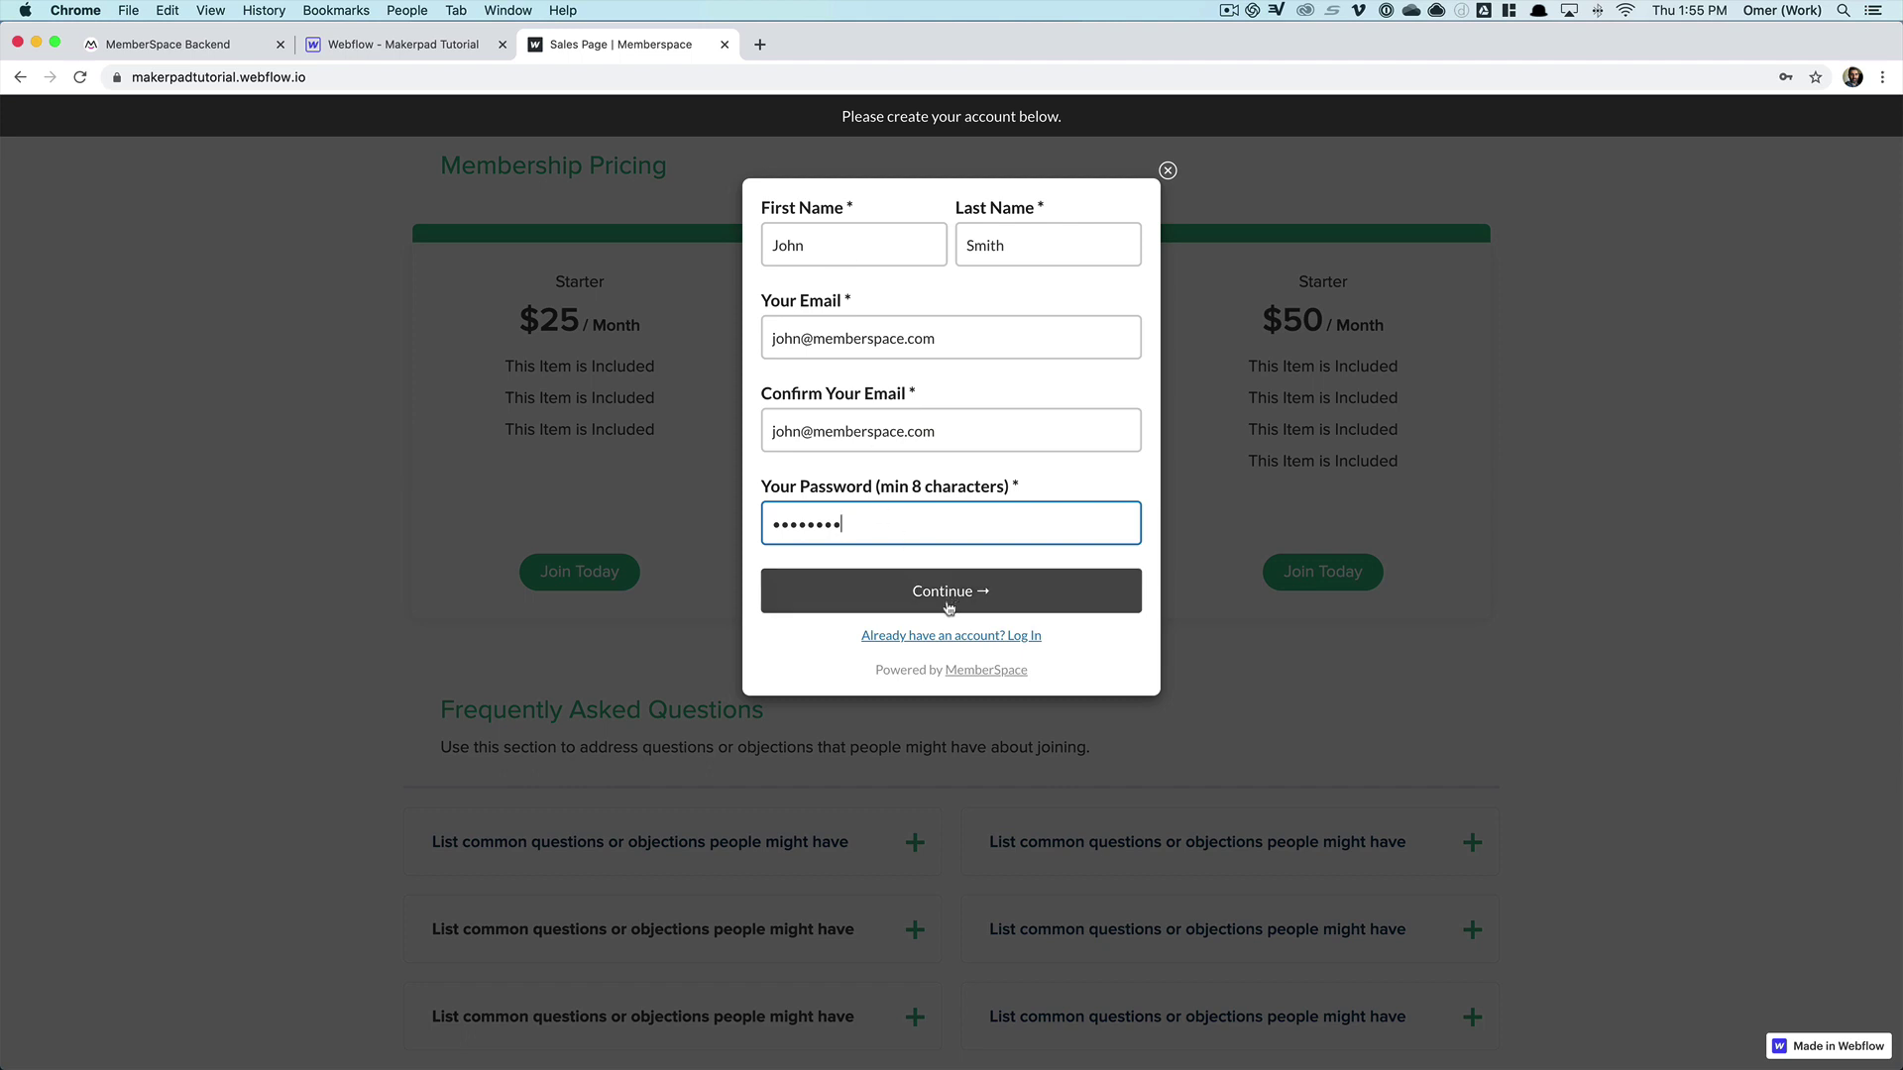
{"action": "left_click", "coordinate": [948, 608]}
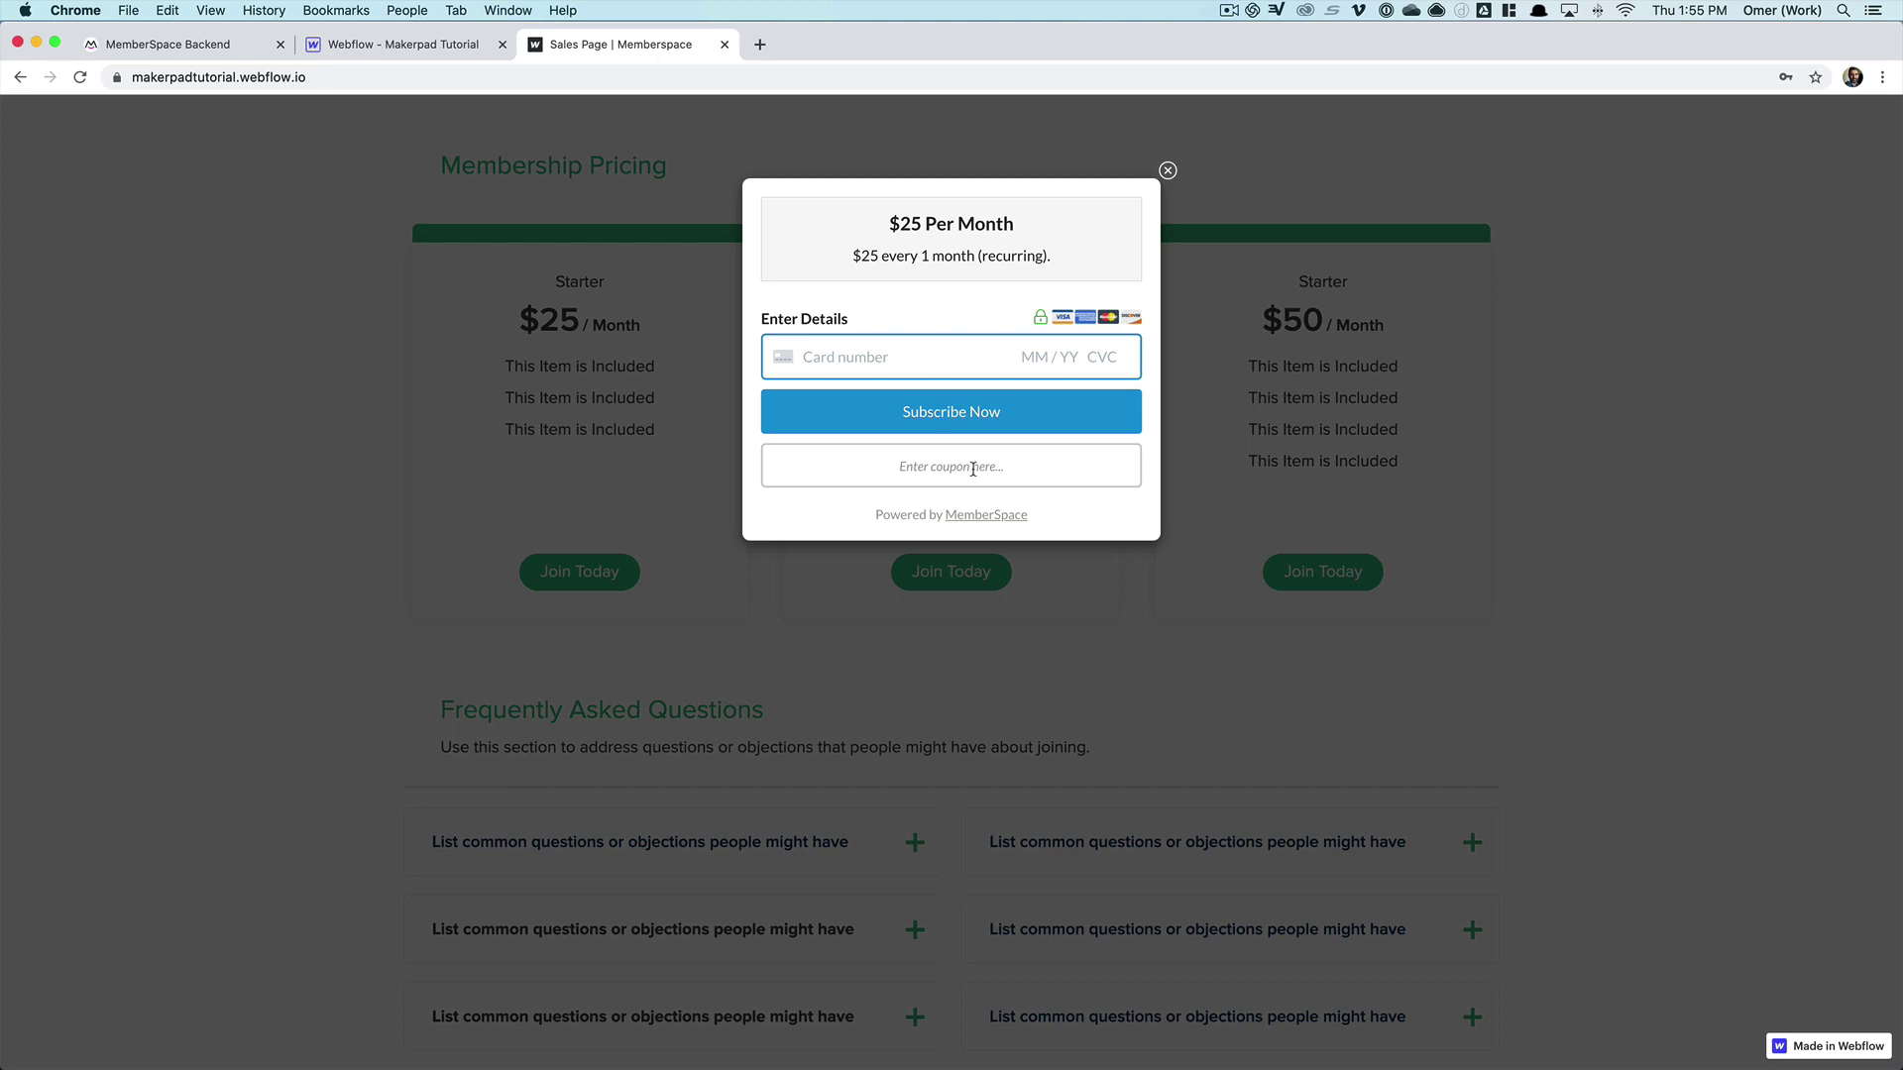
- Glance at the MemberSpace member plans admin, then return to the Sales Page | Memberspace tab
{"action": "left_click", "coordinate": [156, 45]}
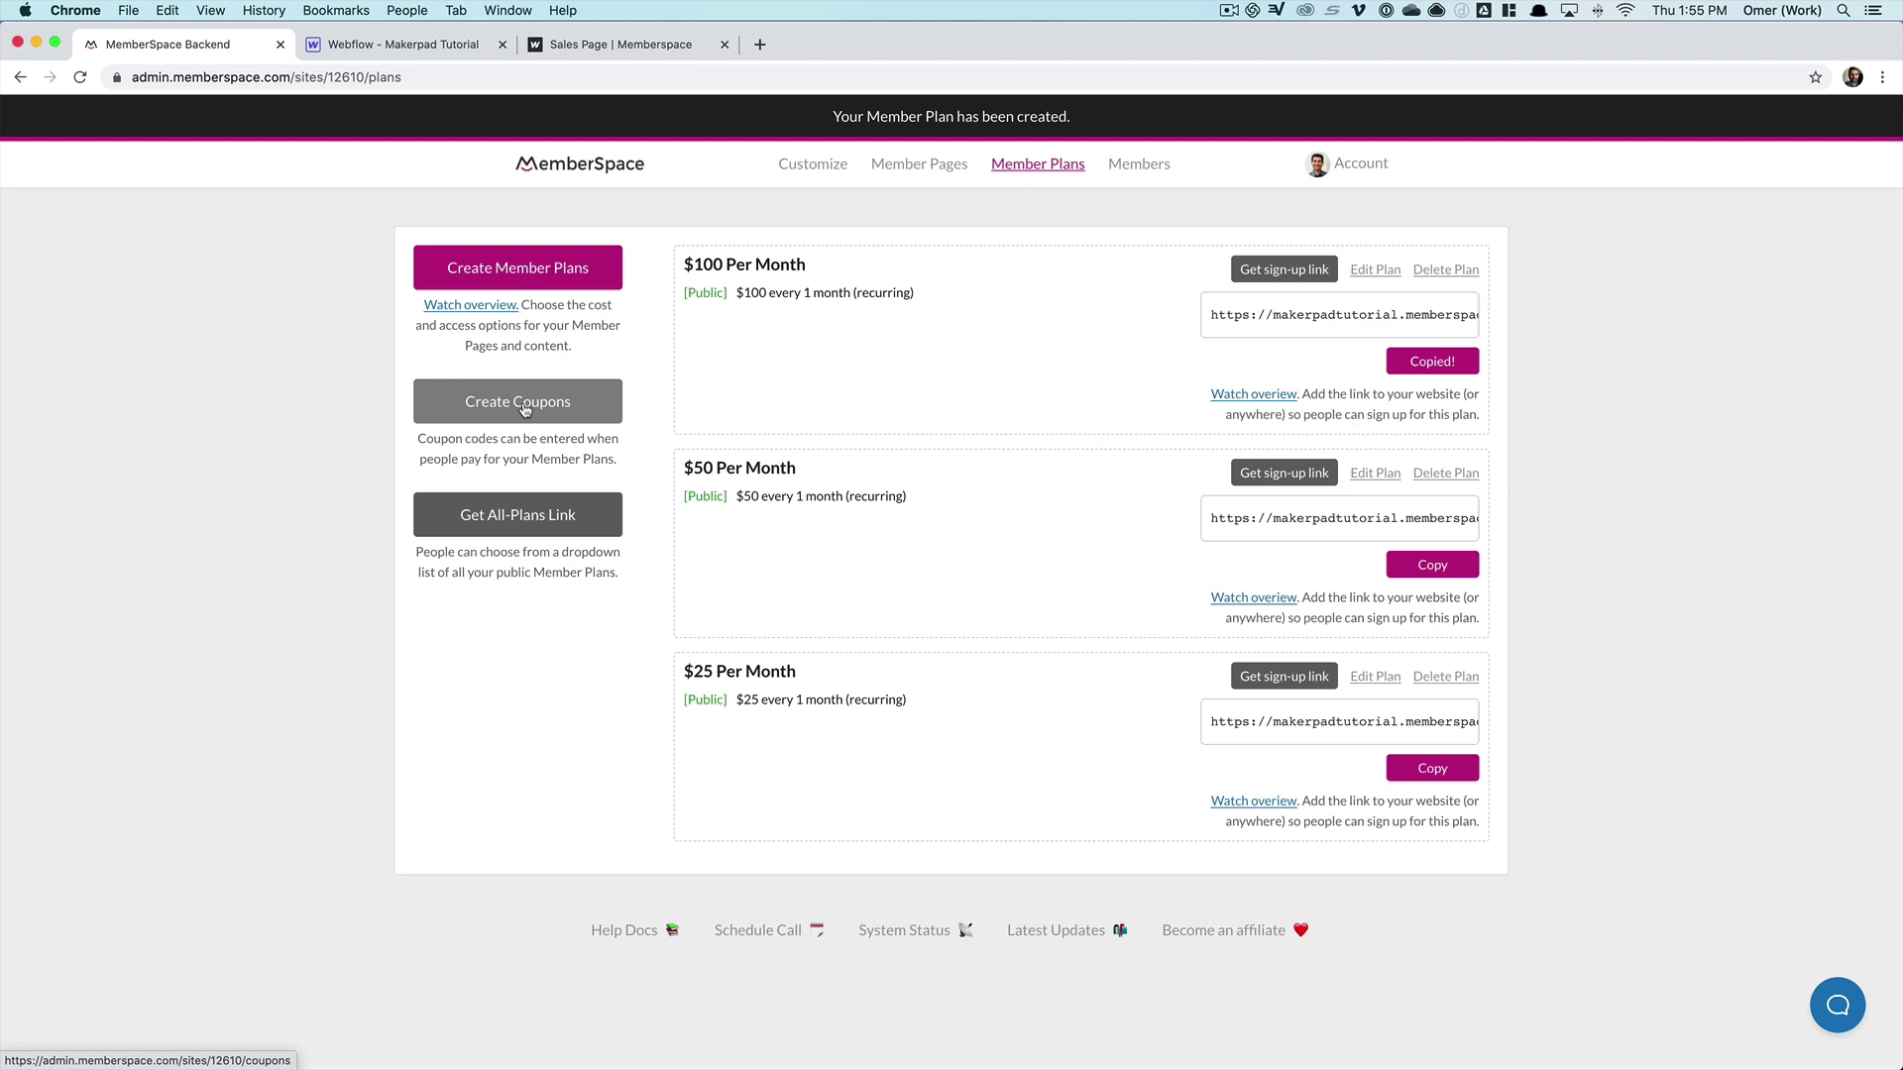
{"action": "left_click", "coordinate": [616, 45]}
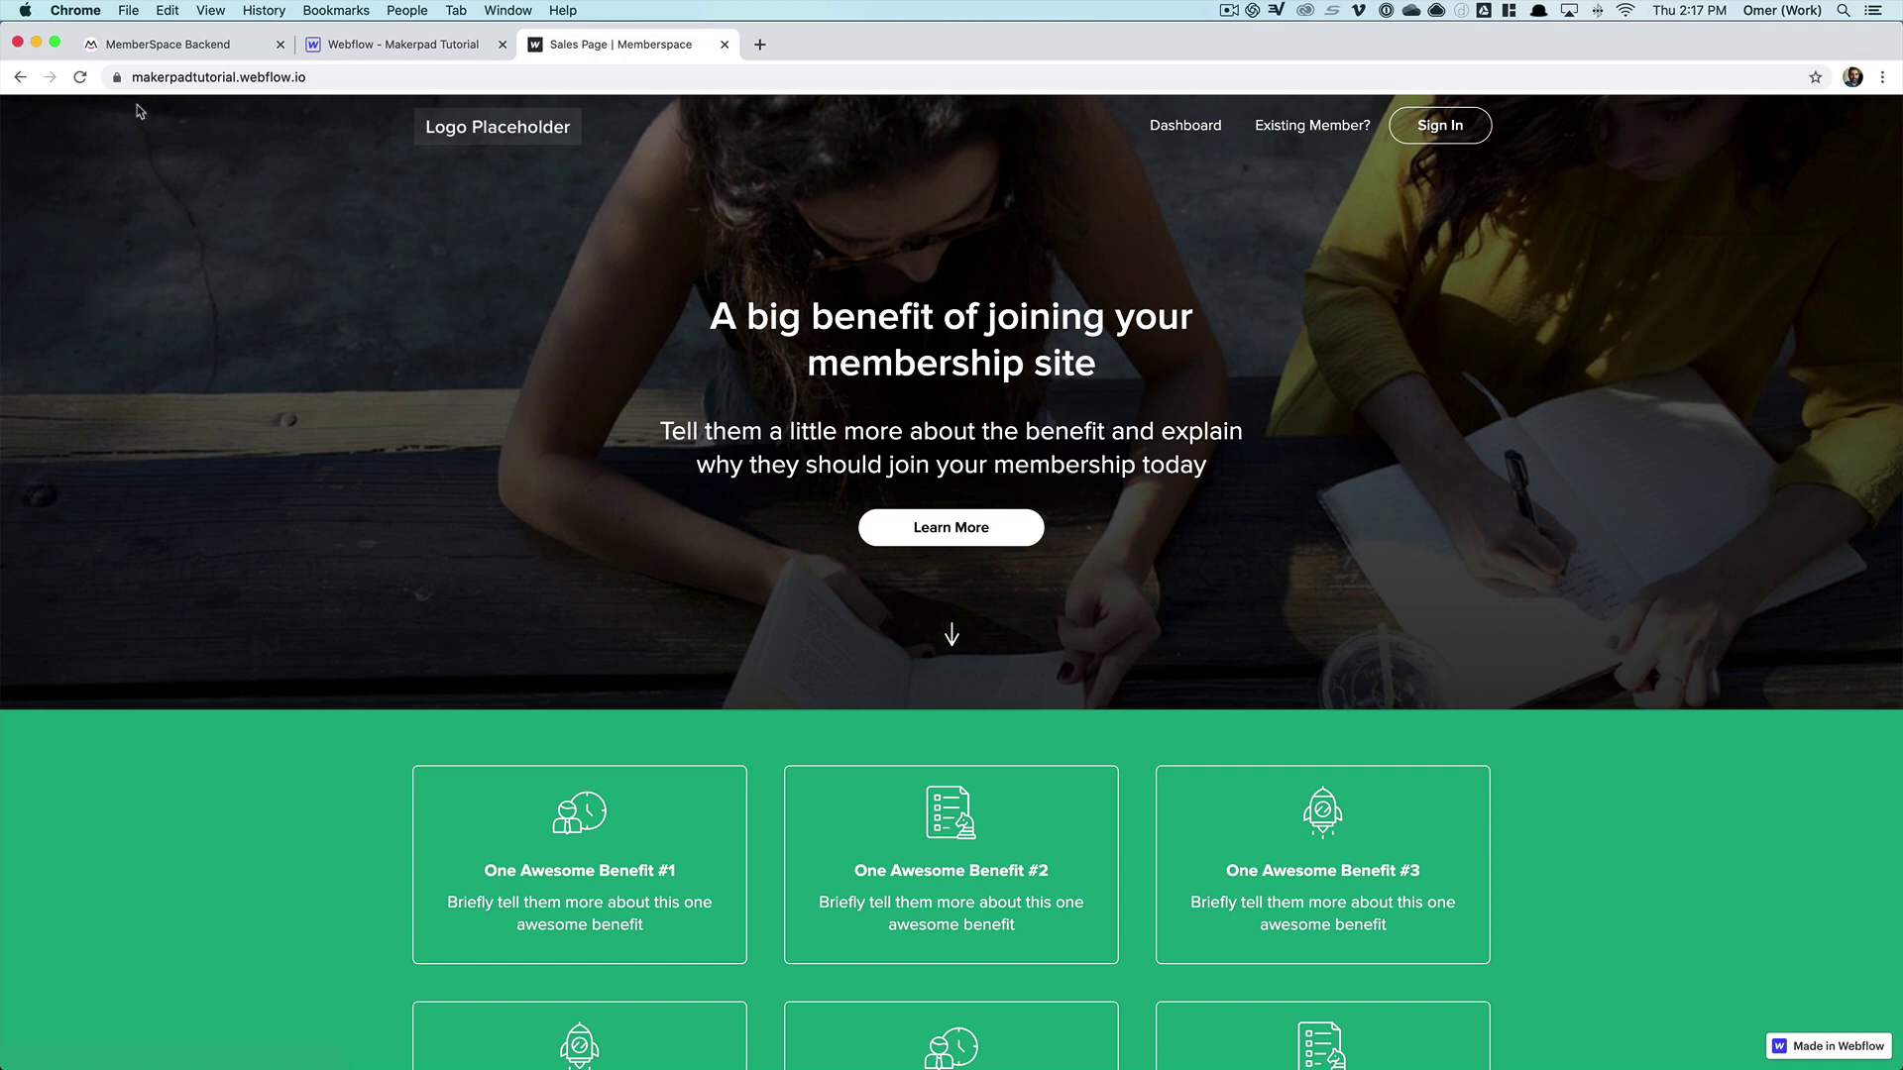
- Copy the Login / Account Popup URL from Makerpad Tutorial's Customize > Integrations > Webflow page
{"action": "left_click", "coordinate": [166, 48]}
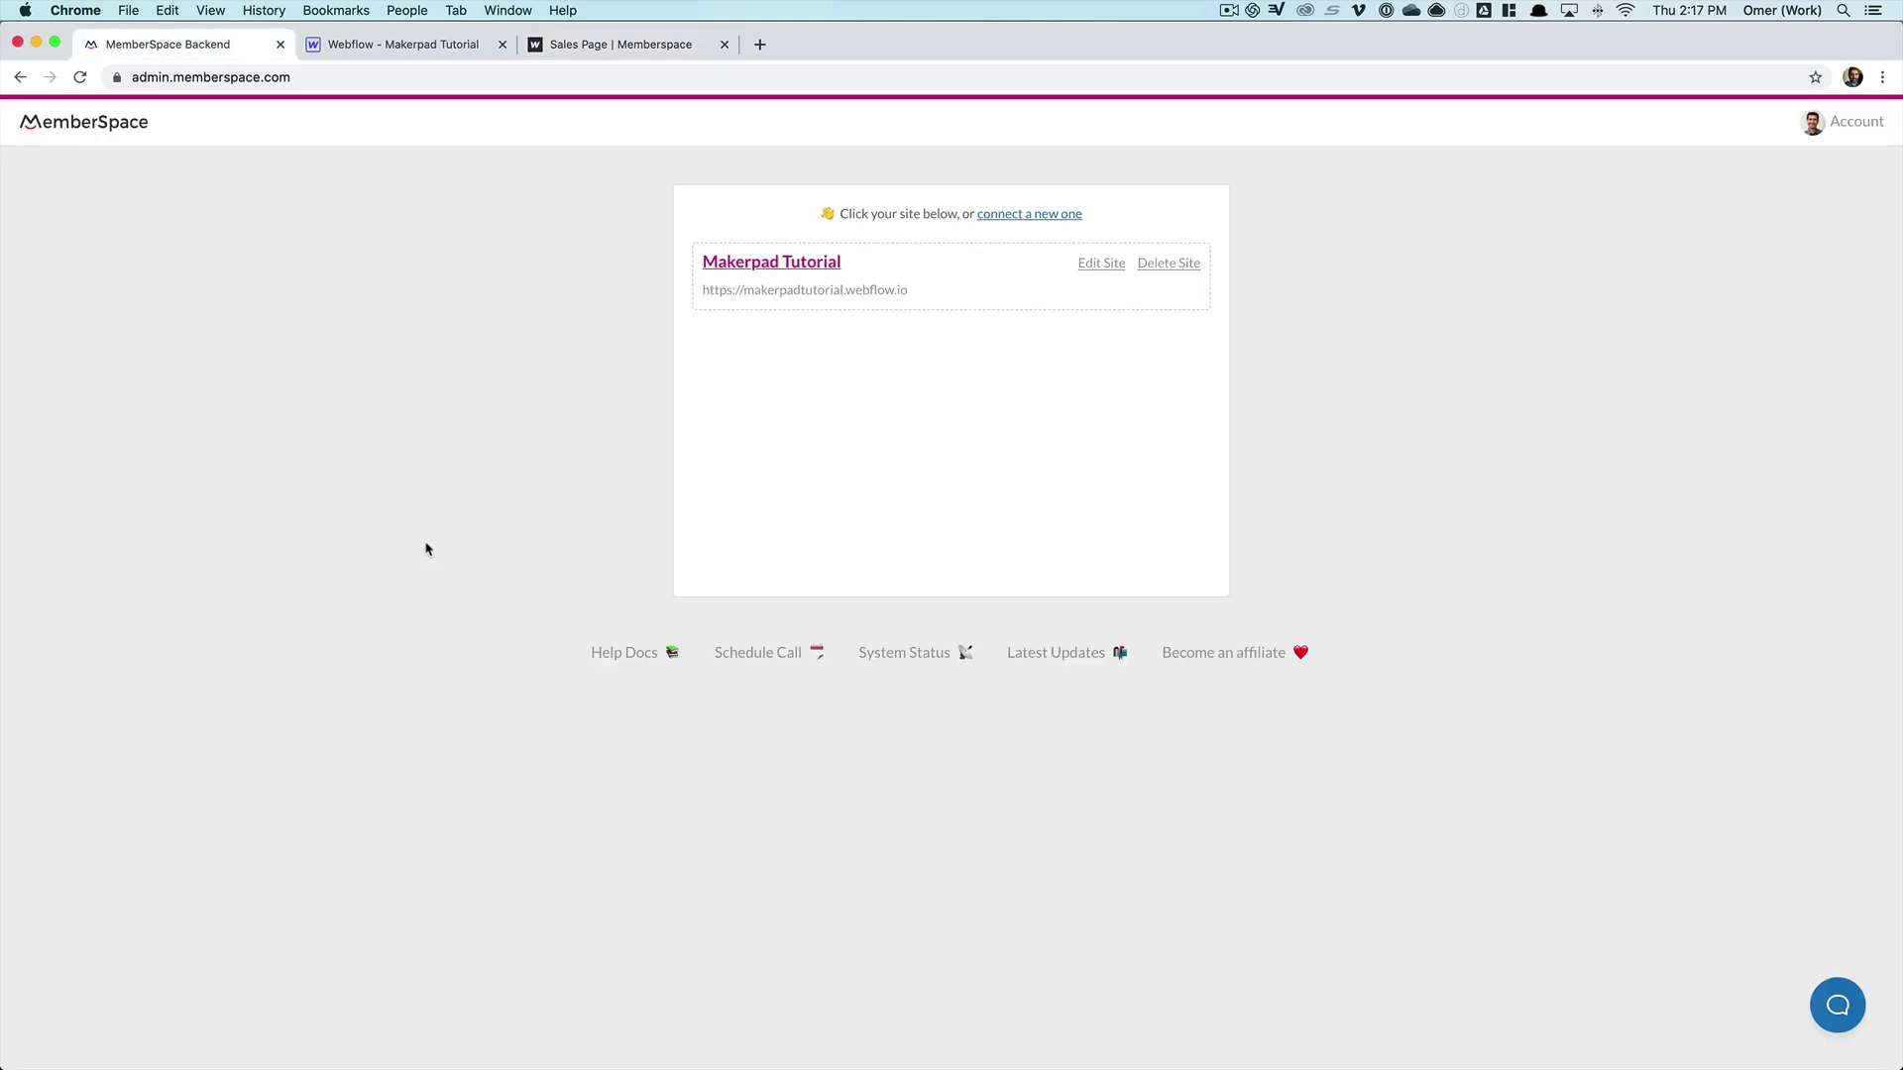
{"action": "left_click", "coordinate": [772, 264]}
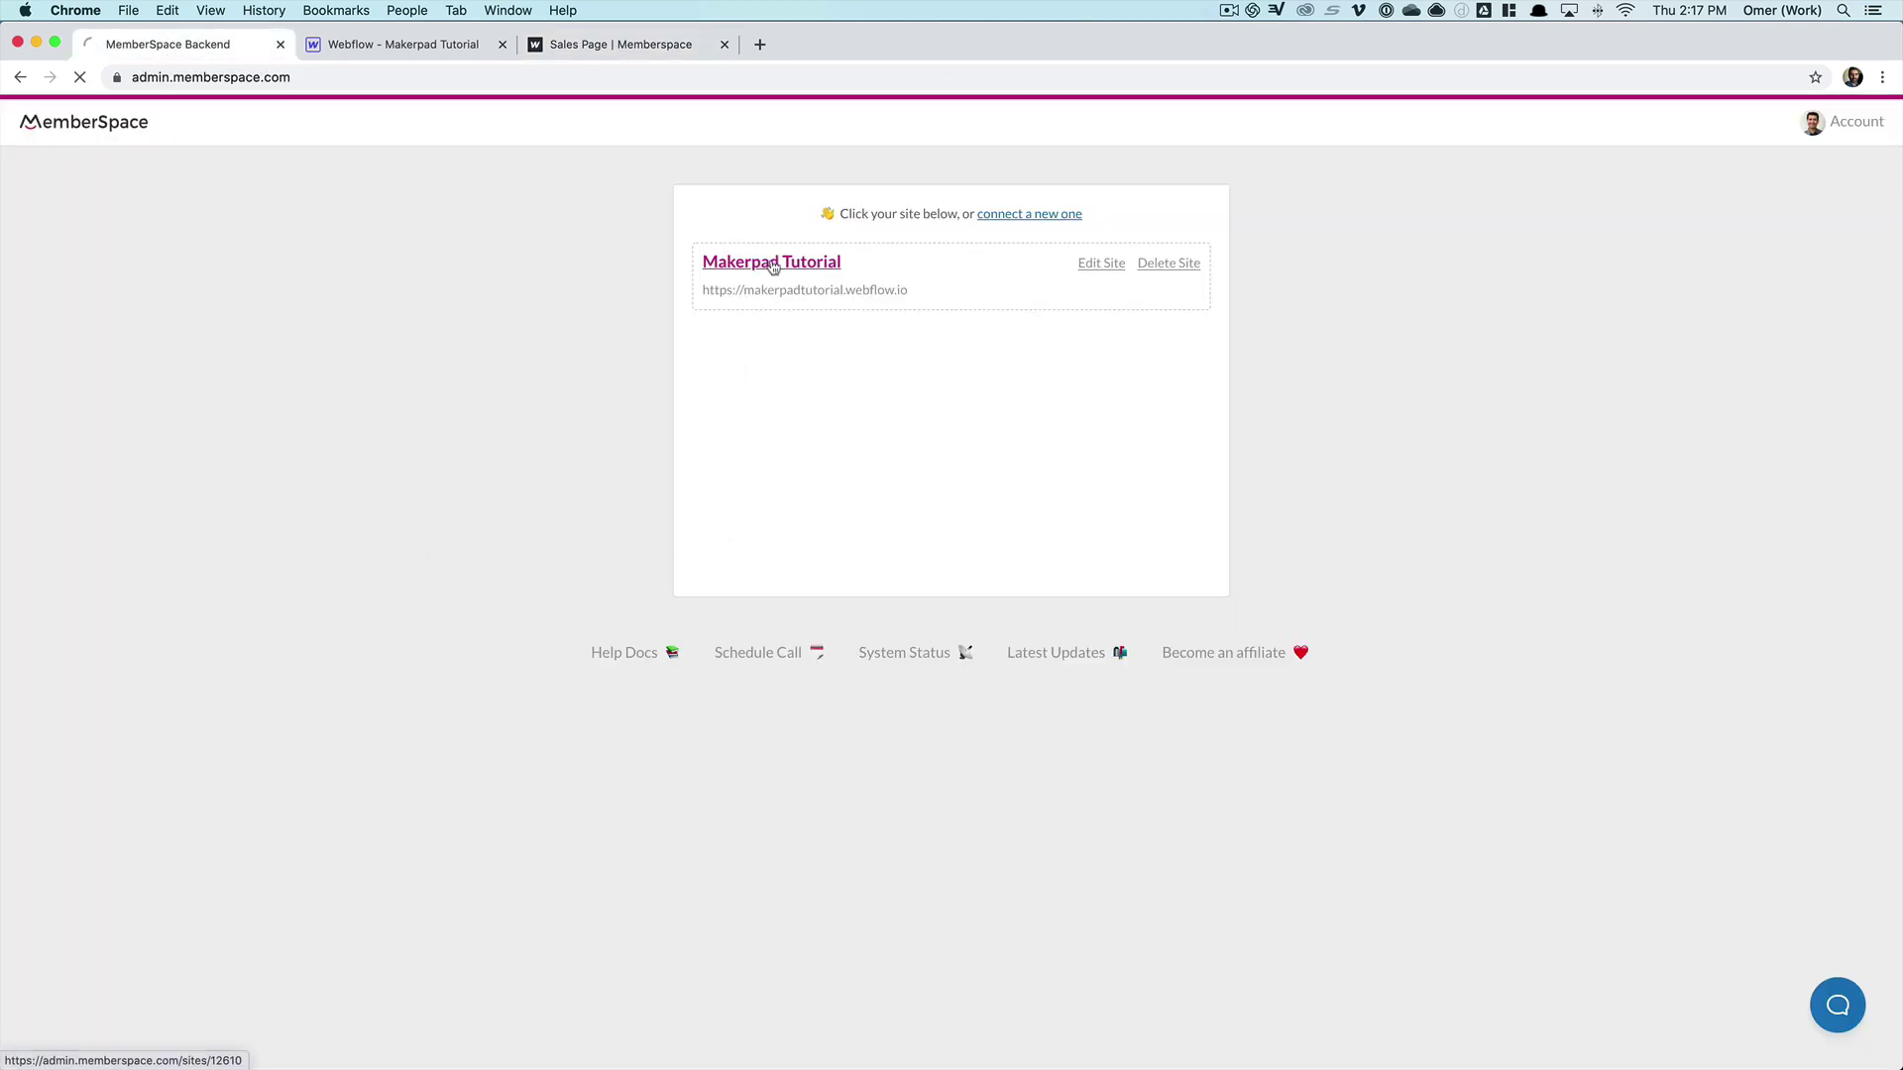
{"action": "left_click", "coordinate": [812, 123]}
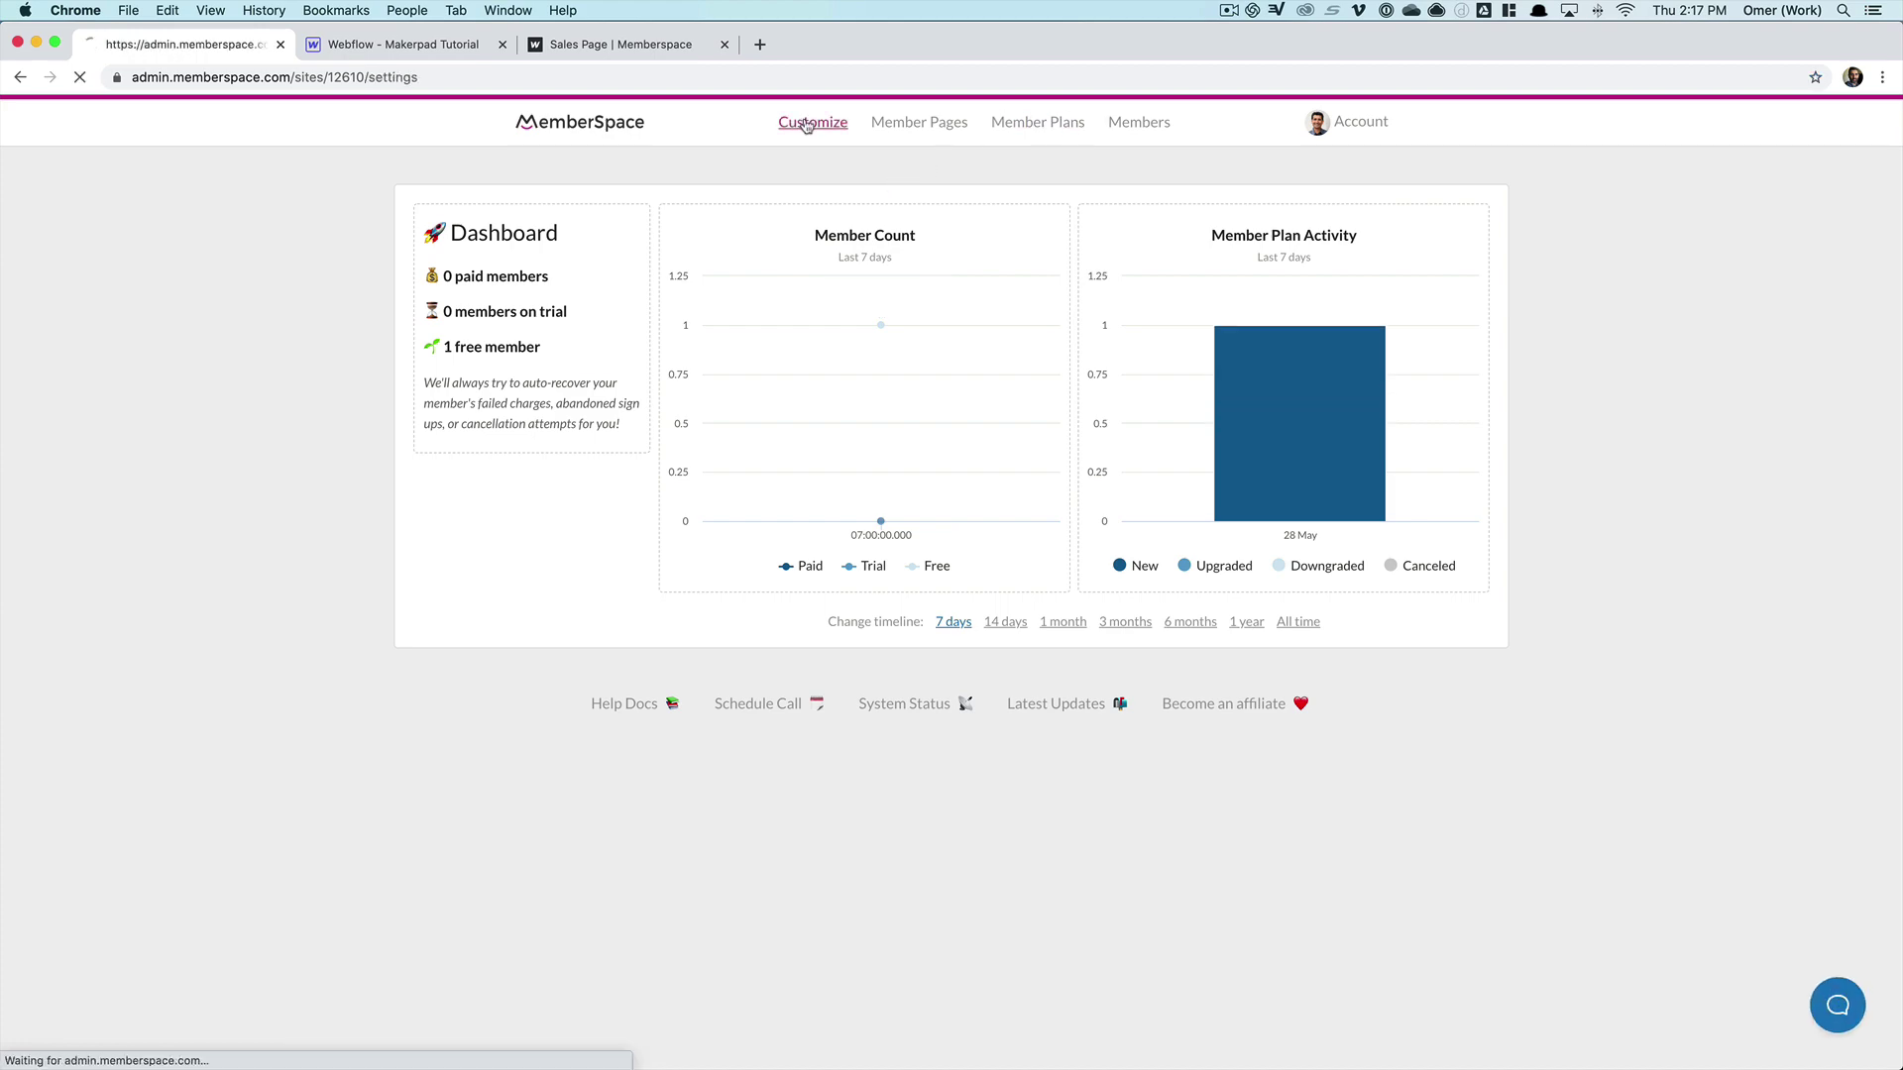
{"action": "left_click", "coordinate": [758, 349]}
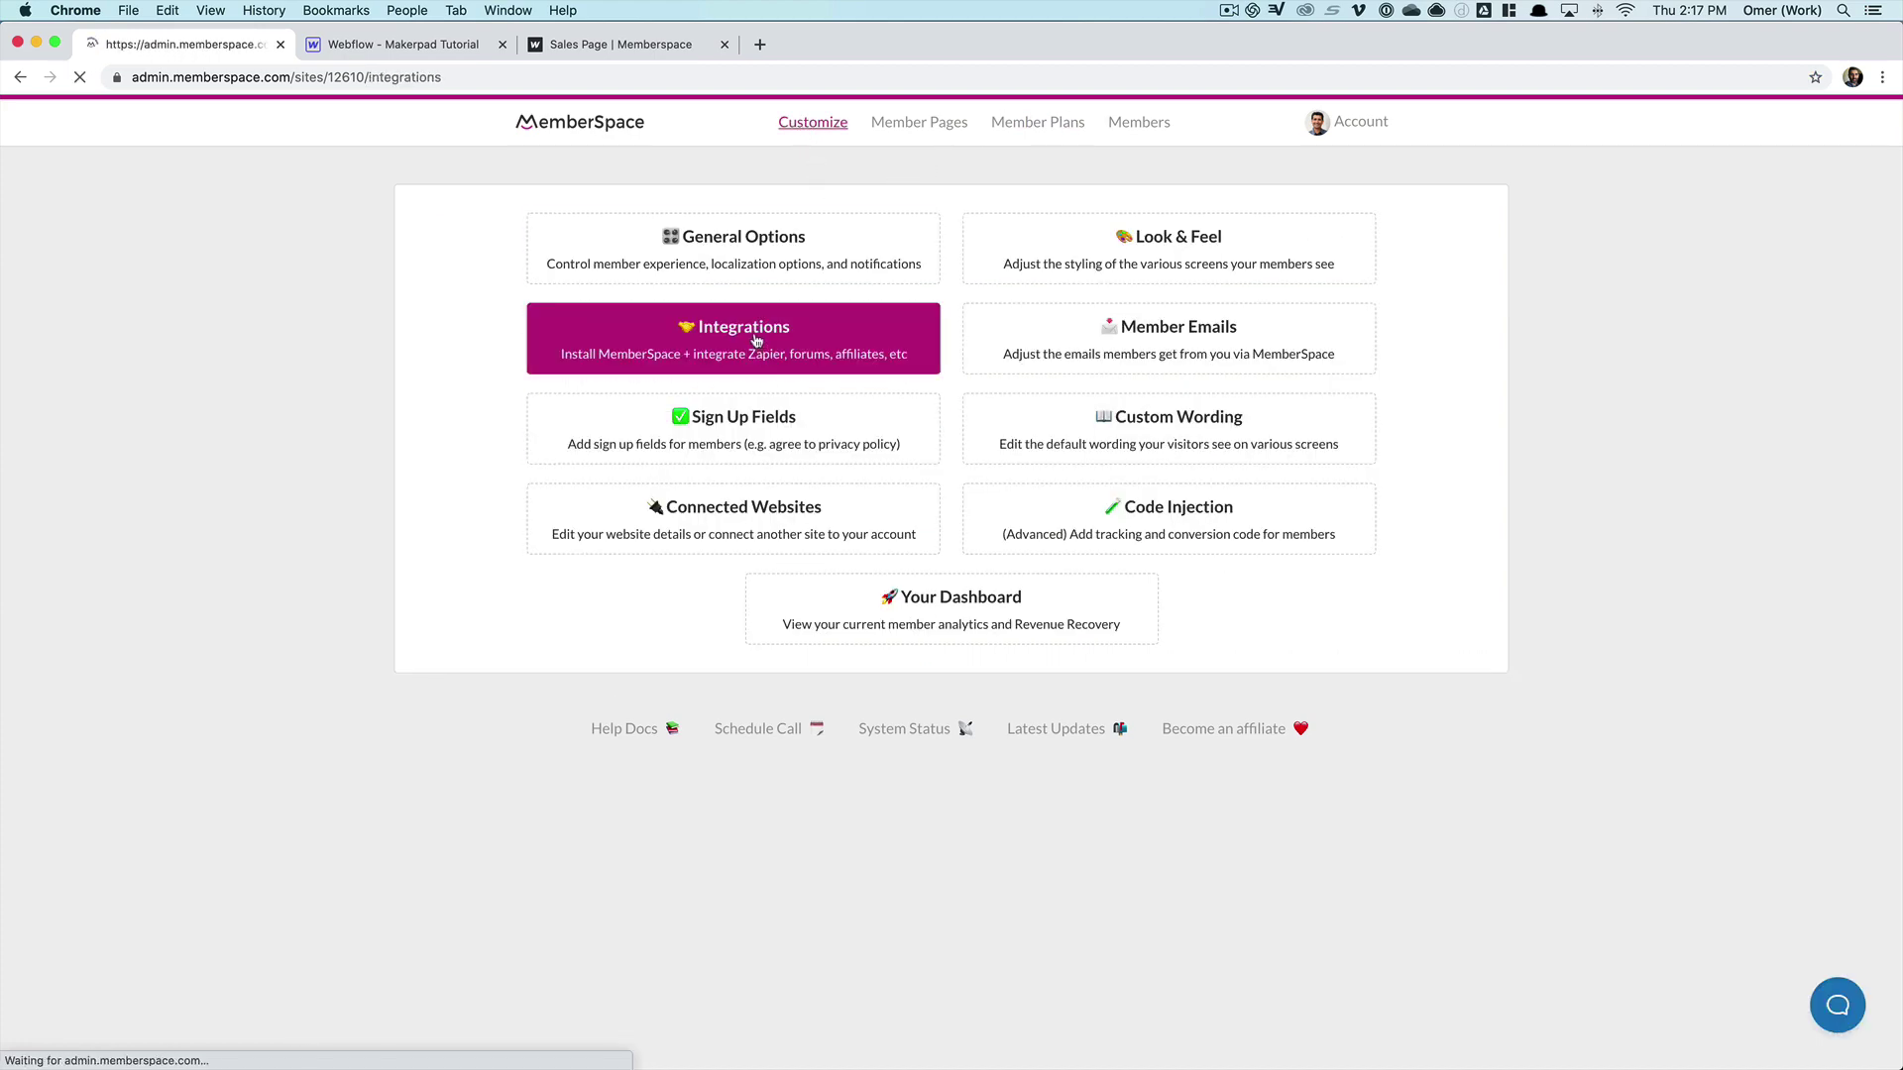
{"action": "left_click", "coordinate": [750, 260]}
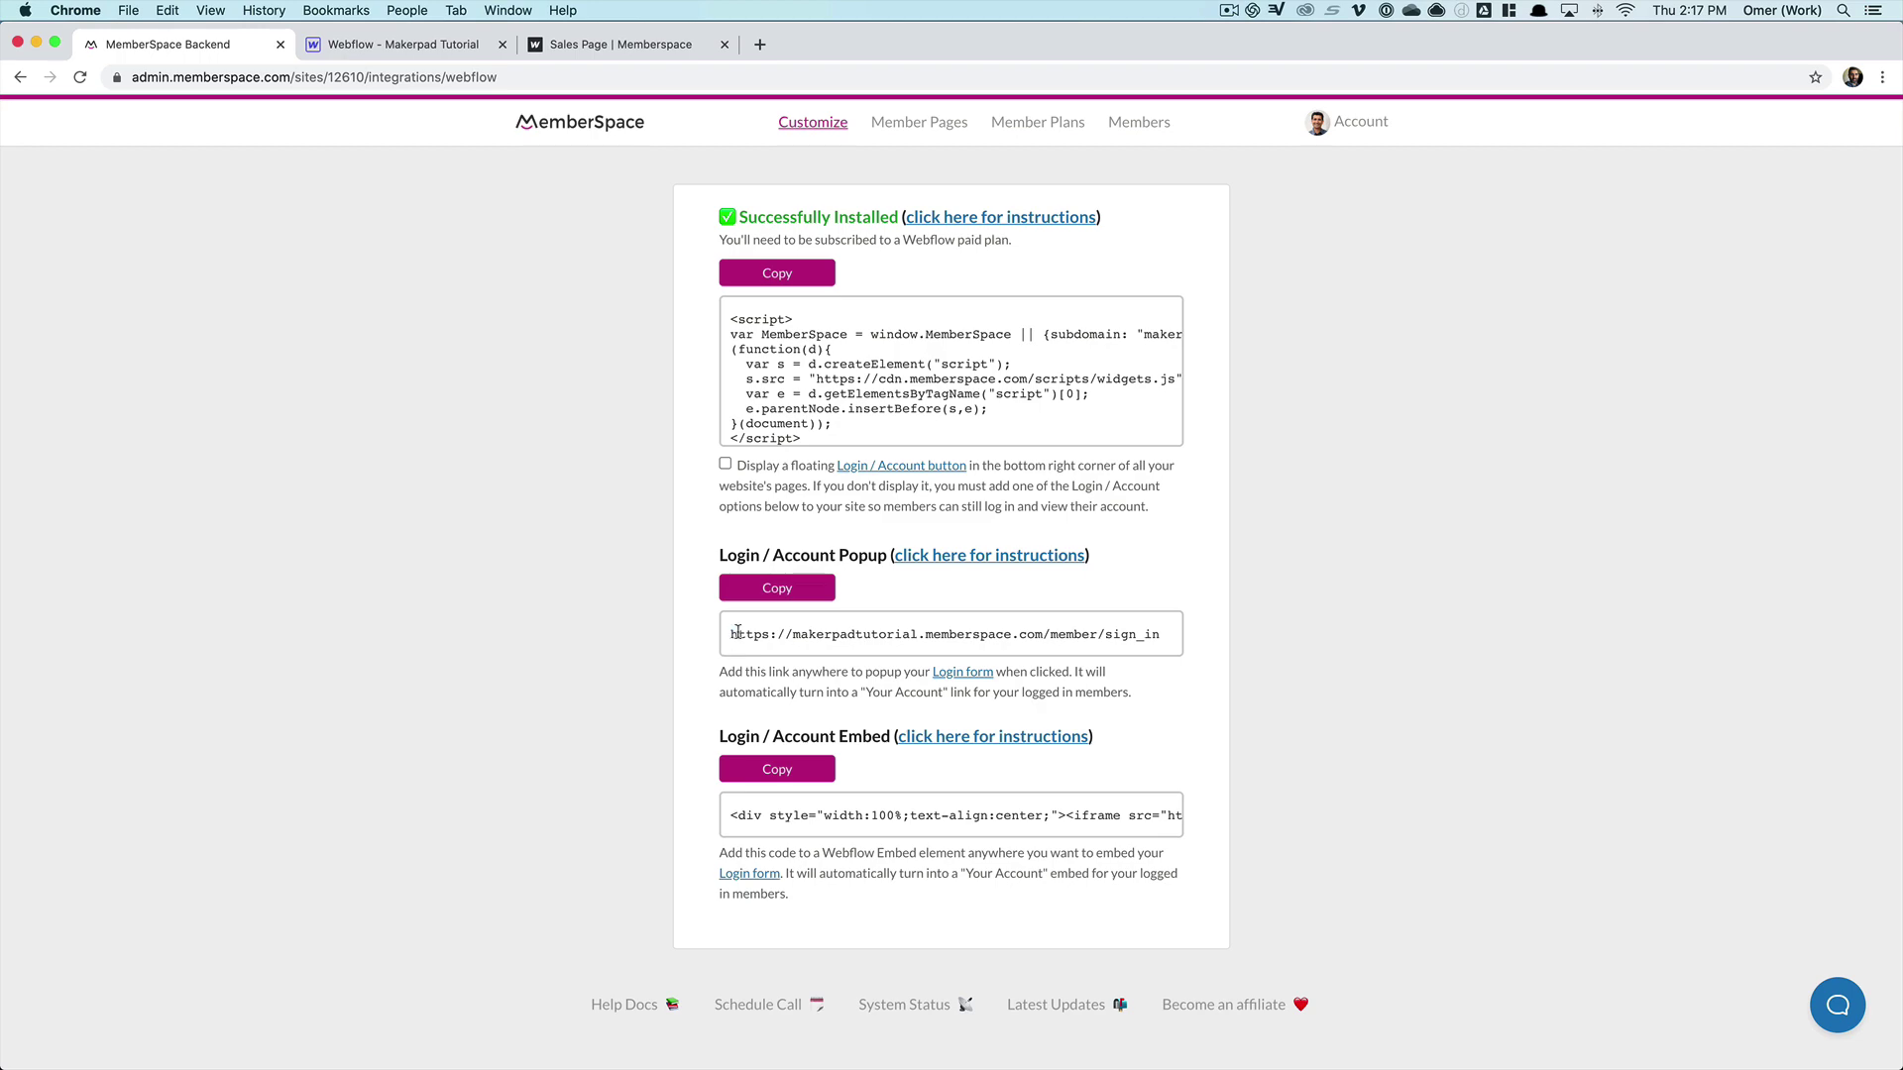
{"action": "left_click_drag", "start_coordinate": [729, 637], "coordinate": [1209, 644]}
{"action": "left_click", "coordinate": [777, 587]}
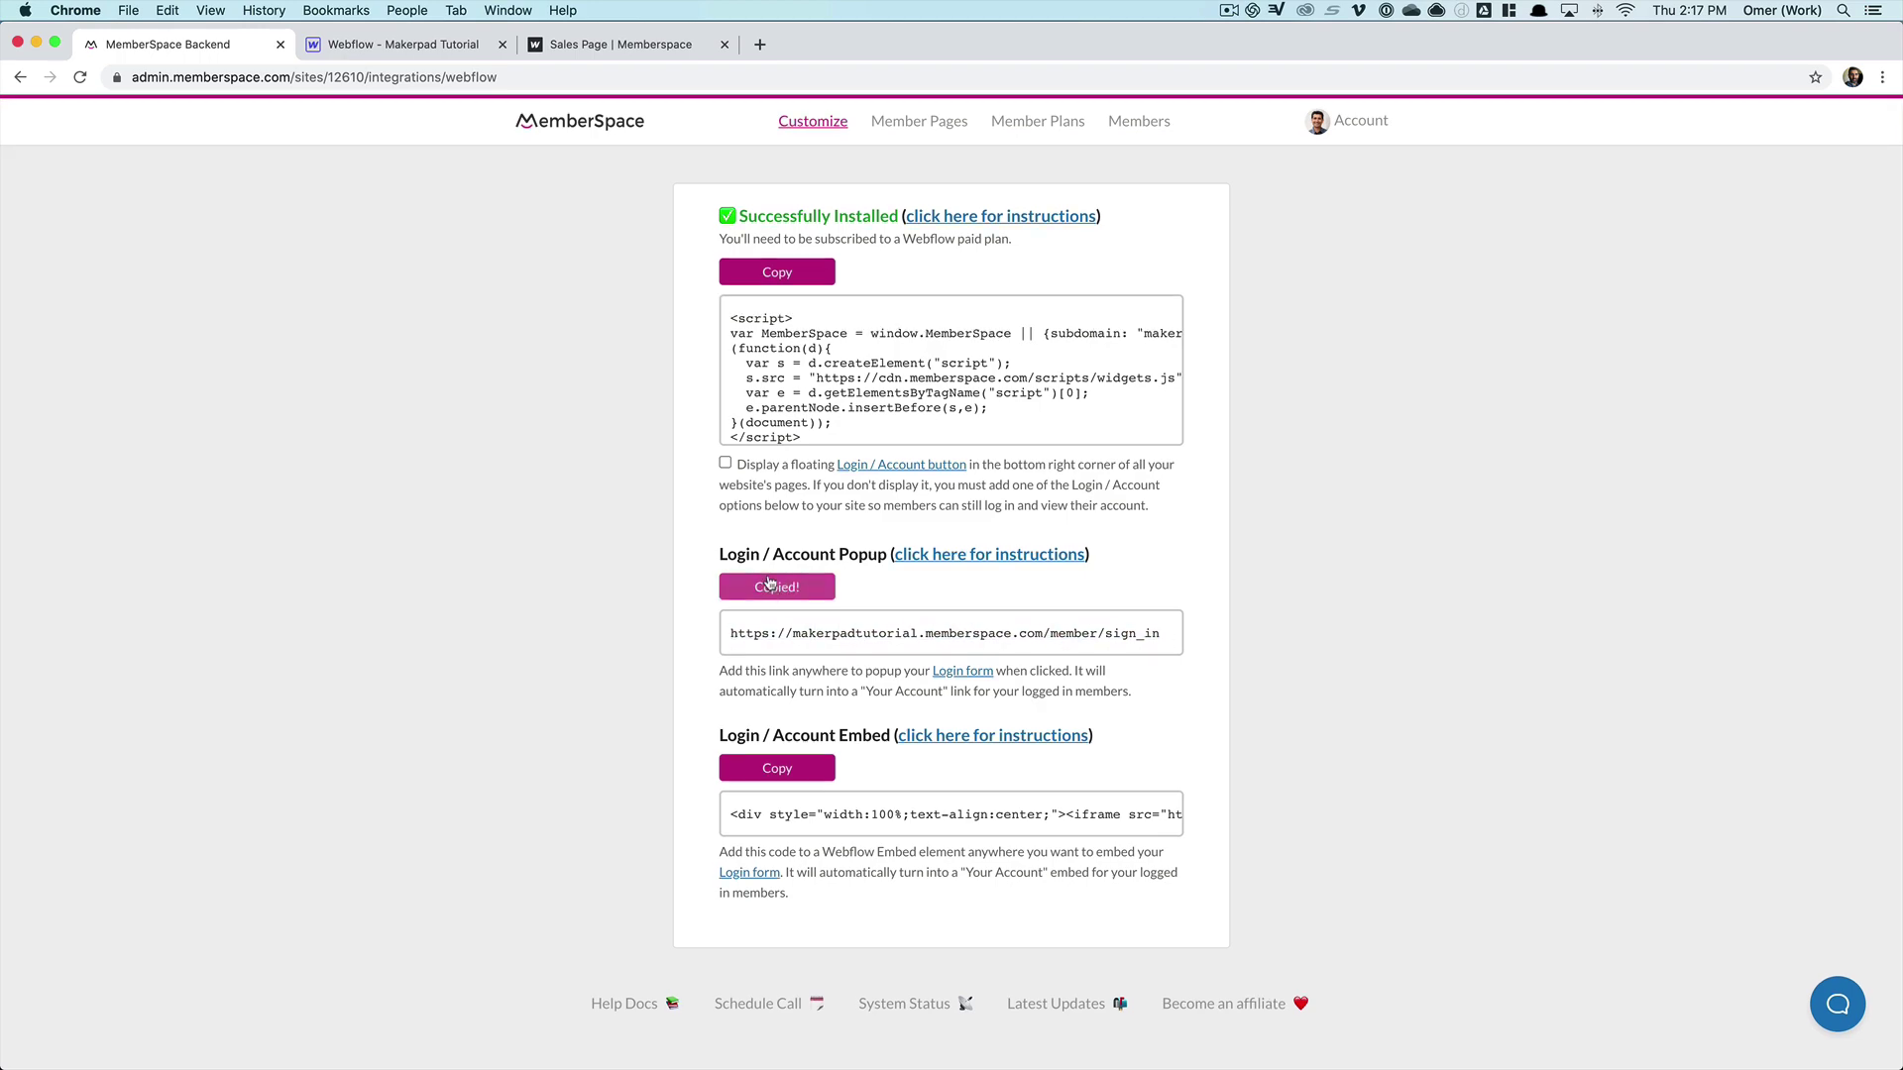
{"action": "left_click", "coordinate": [451, 49]}
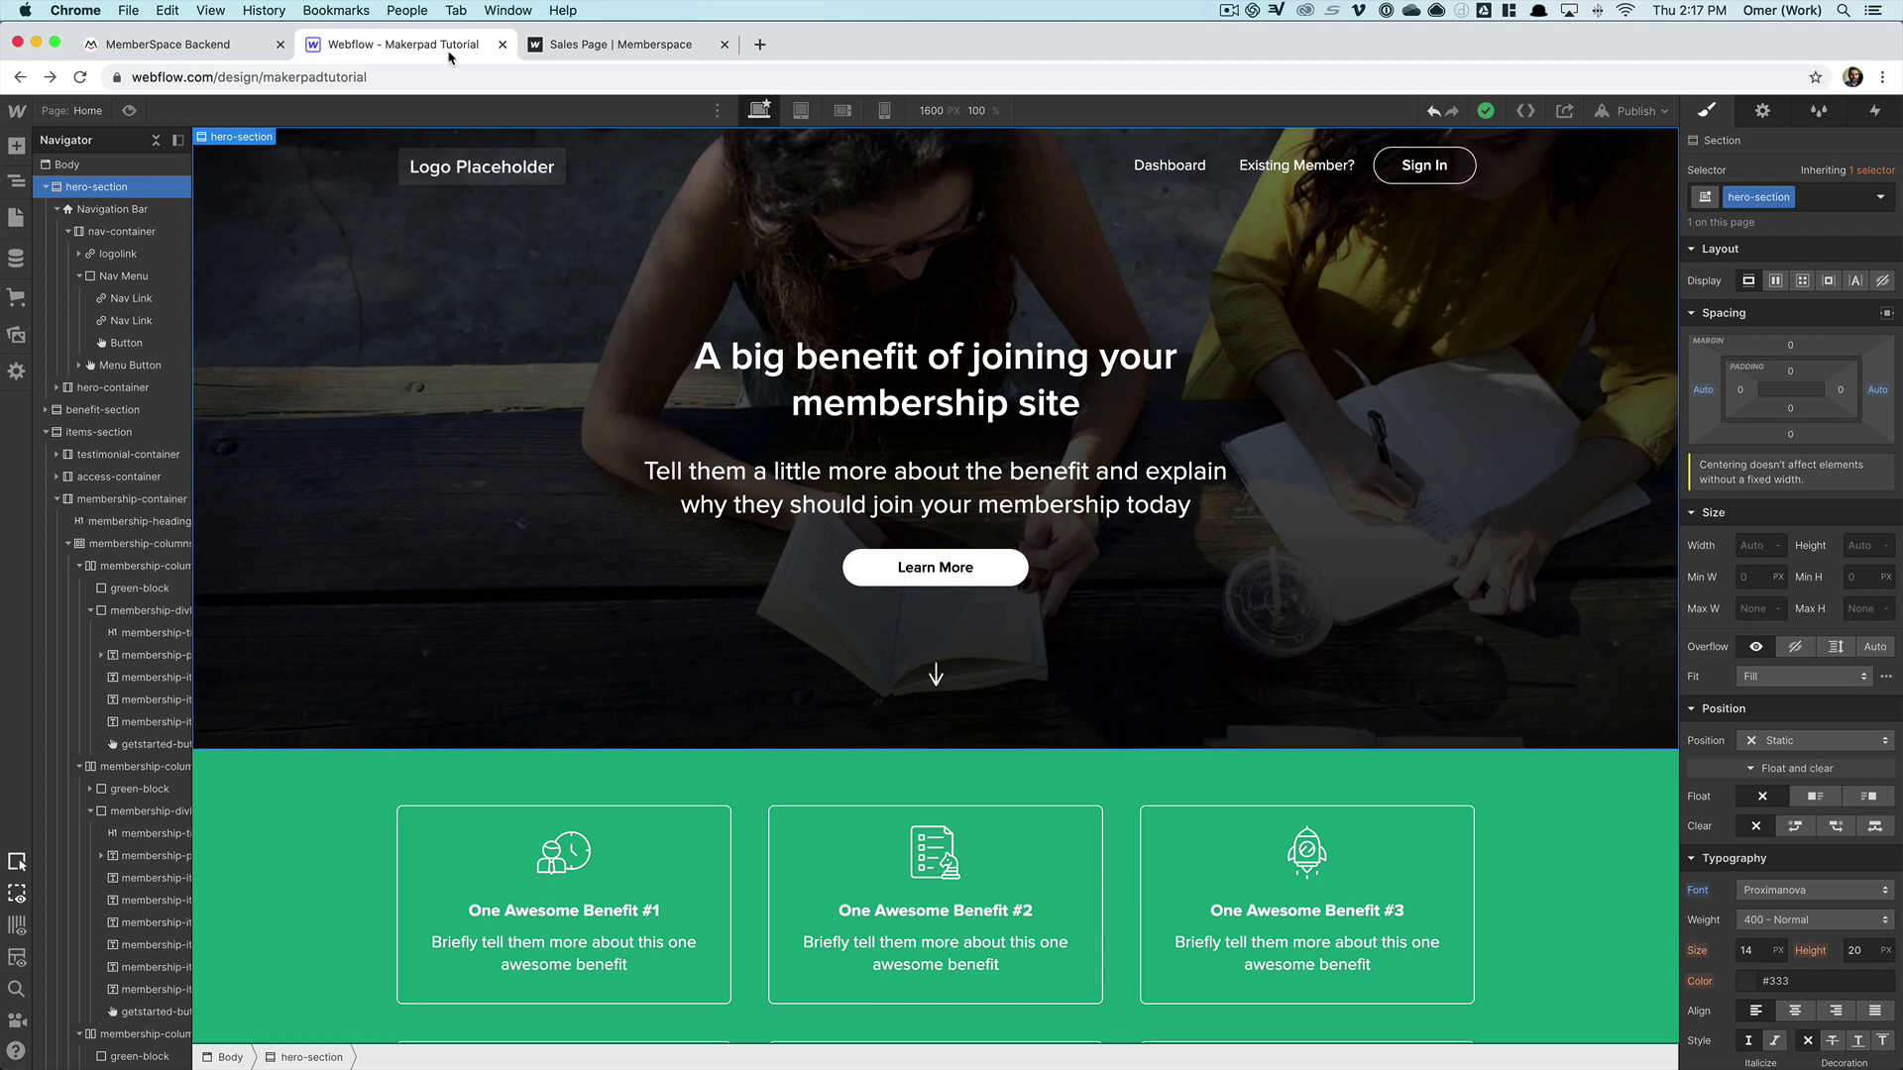
- Point the Sign In button at the pasted login popup URL in a new tab, then publish
{"action": "left_click", "coordinate": [1417, 164]}
{"action": "left_click", "coordinate": [1435, 193]}
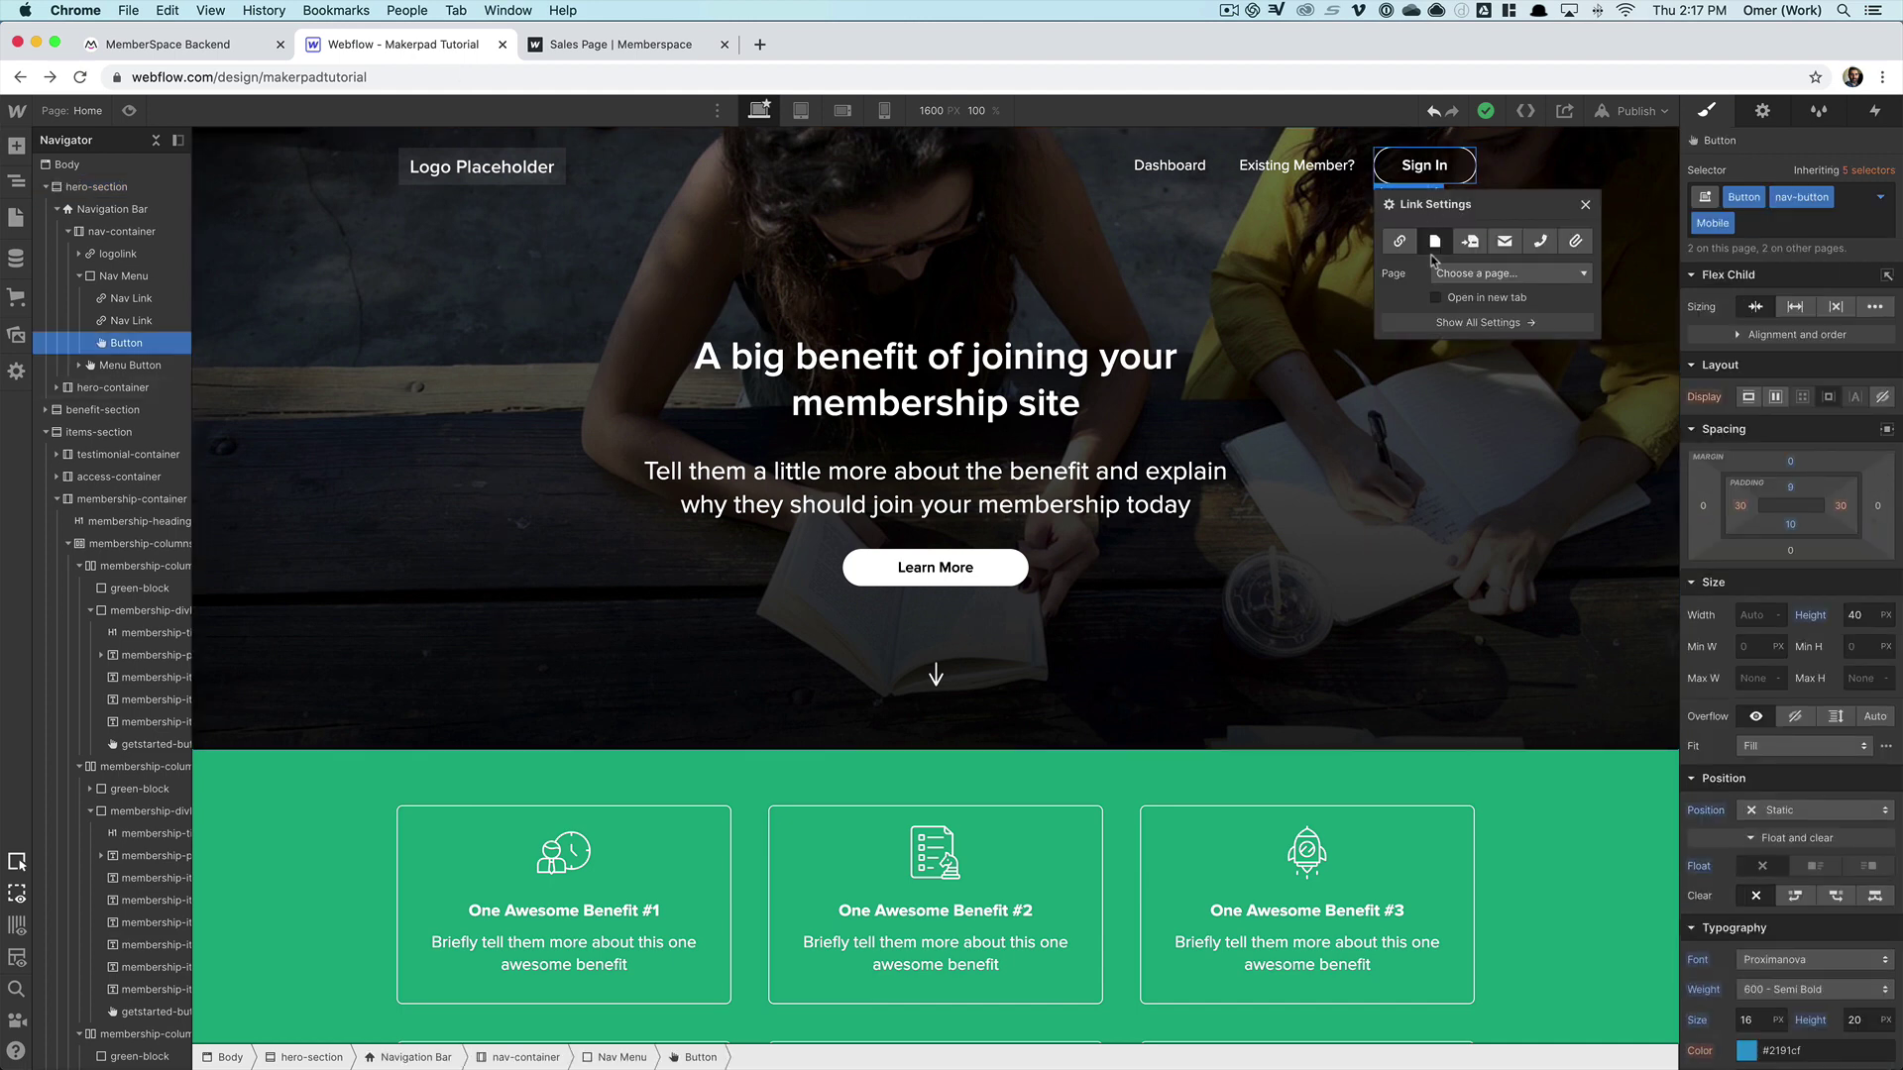
{"action": "left_click", "coordinate": [1399, 241]}
{"action": "left_click", "coordinate": [1487, 301]}
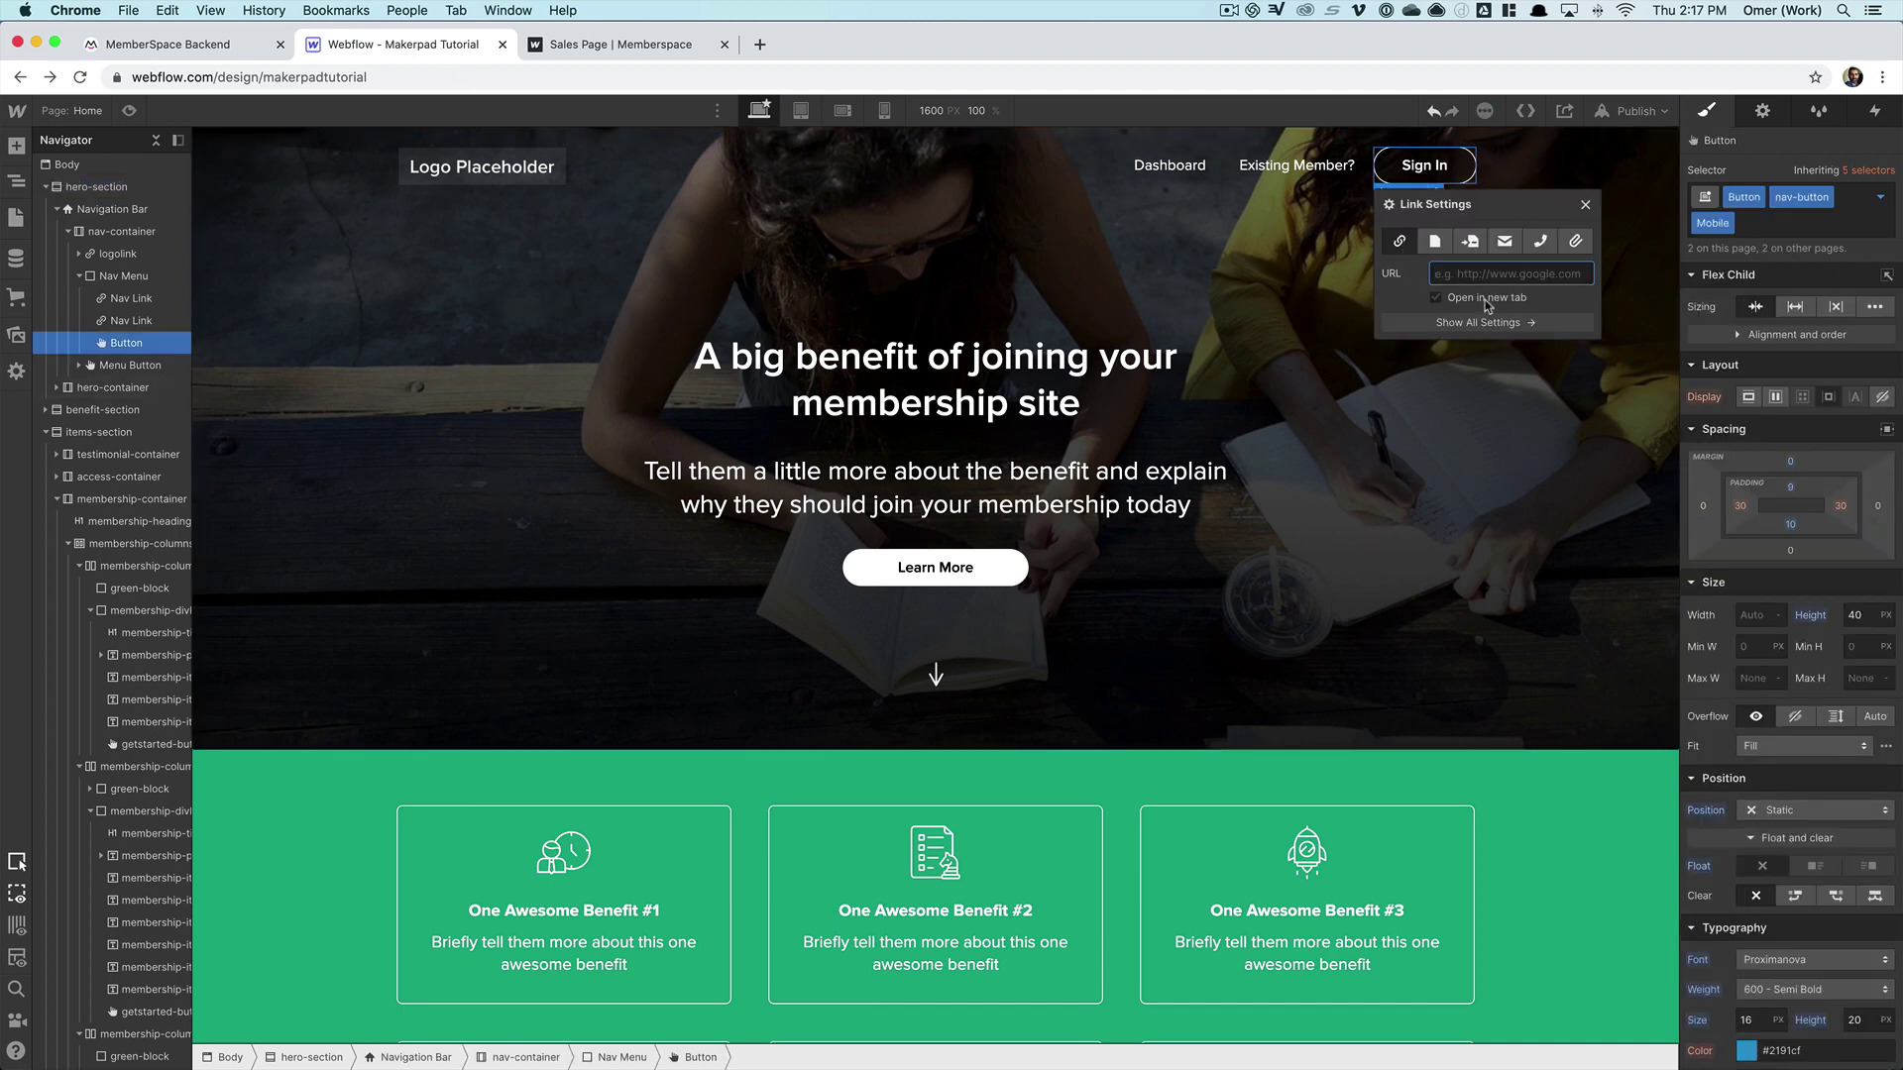
{"action": "key", "text": "super+v"}
{"action": "left_click", "coordinate": [1478, 365]}
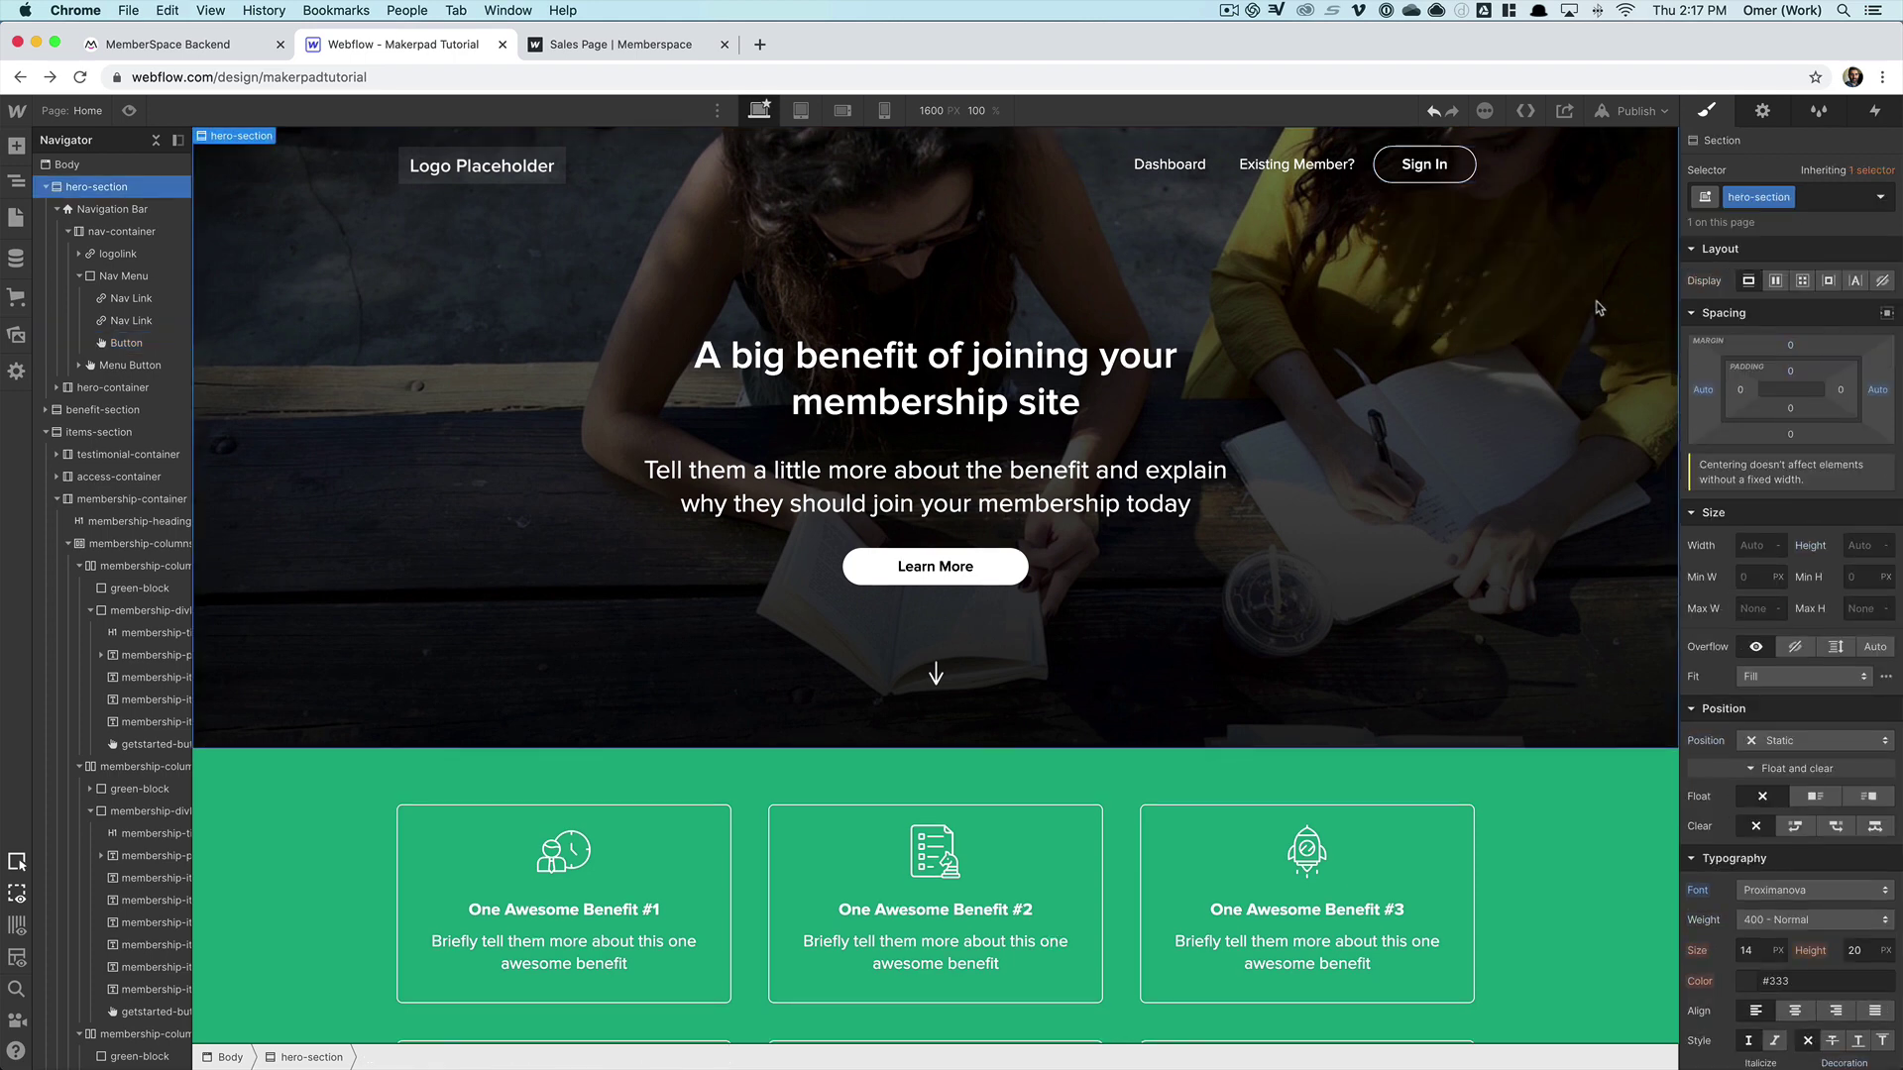
{"action": "left_click", "coordinate": [1633, 111]}
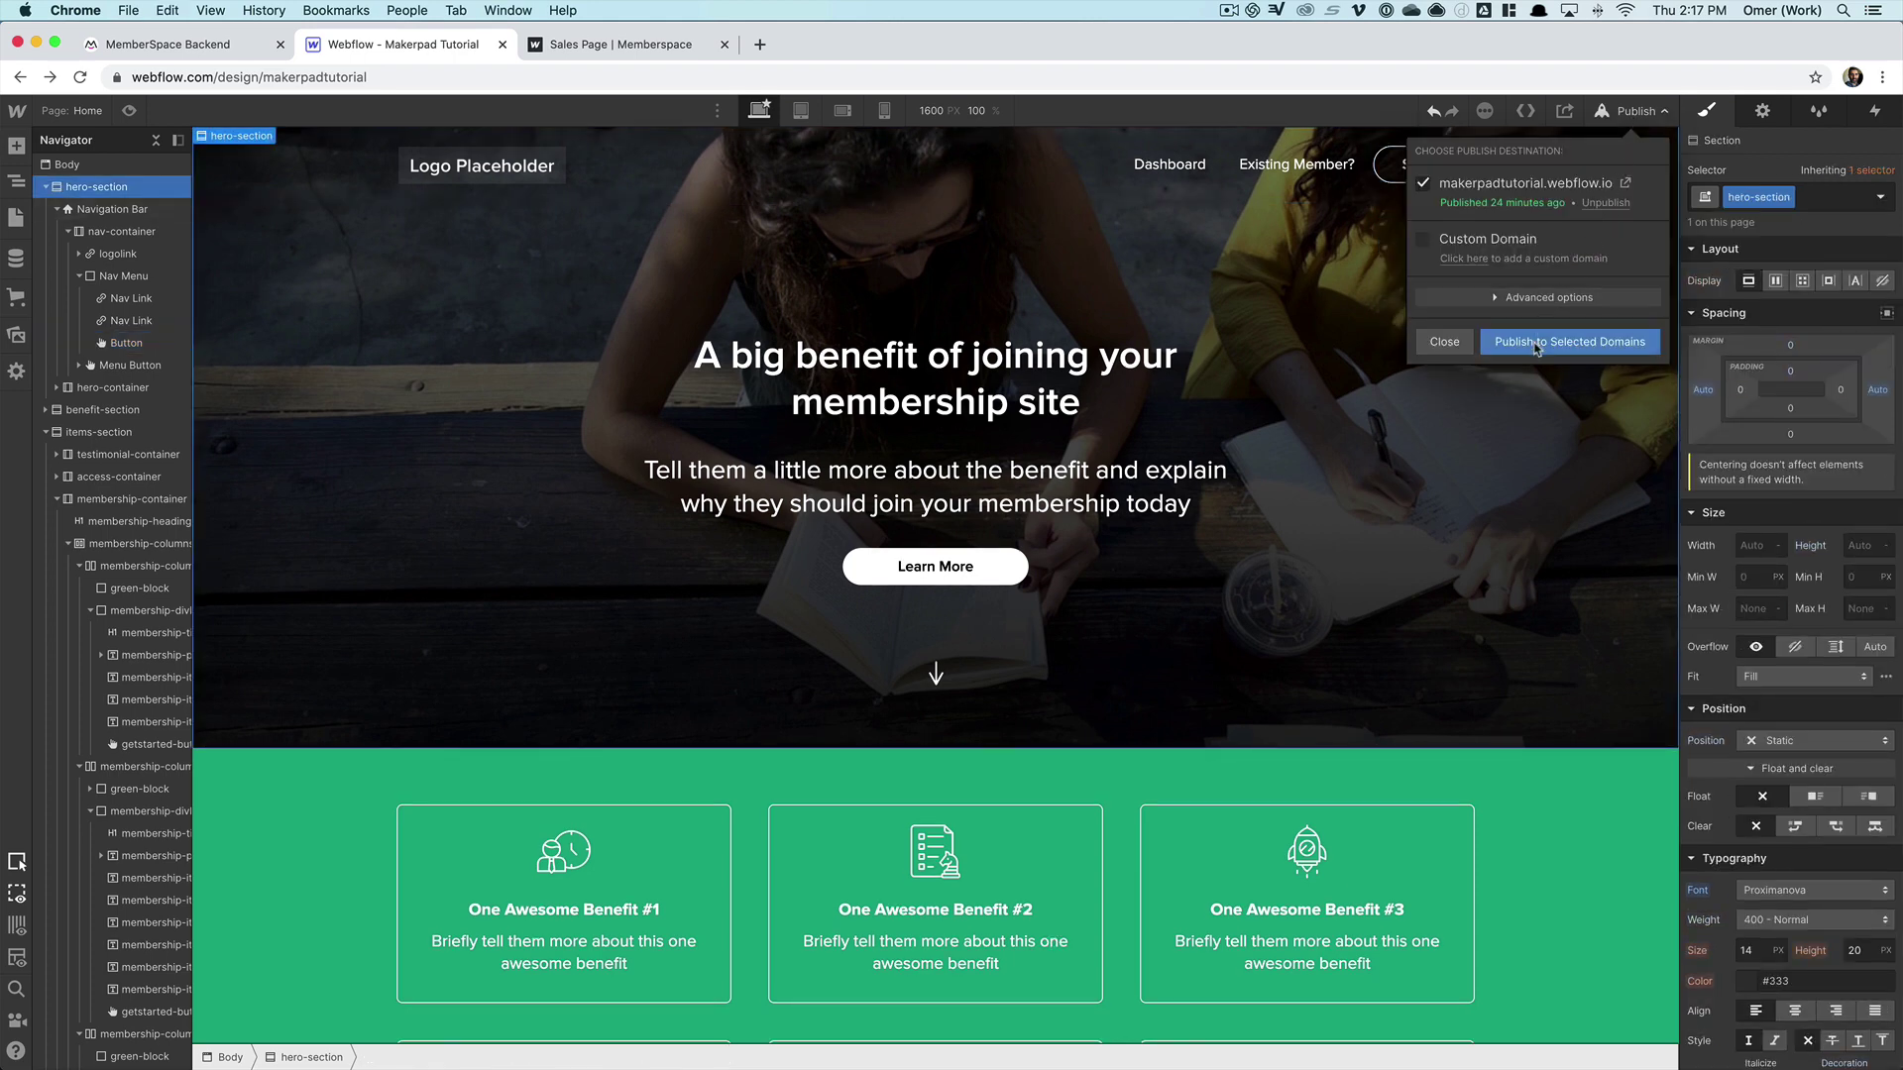
{"action": "left_click", "coordinate": [619, 45]}
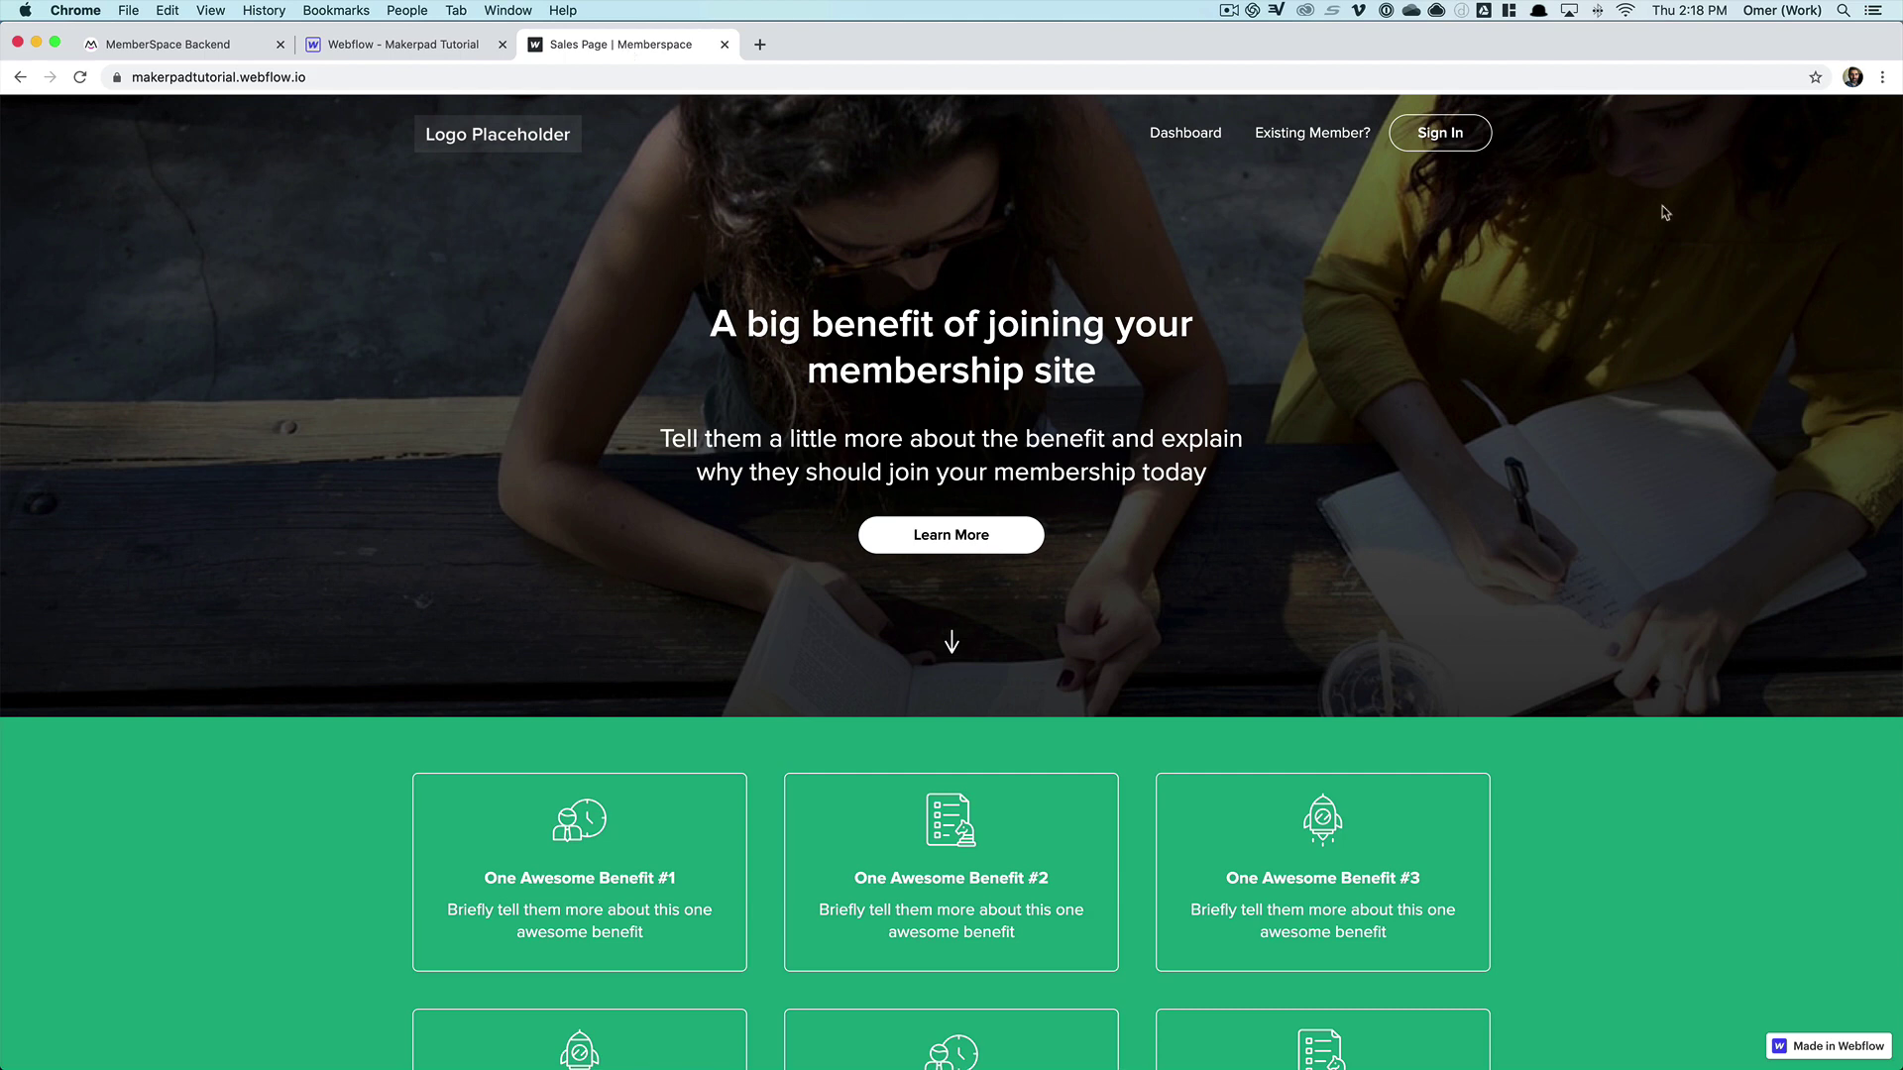
- Open the live site's Sign In login popup to check it, then close it
{"action": "left_click", "coordinate": [1436, 140]}
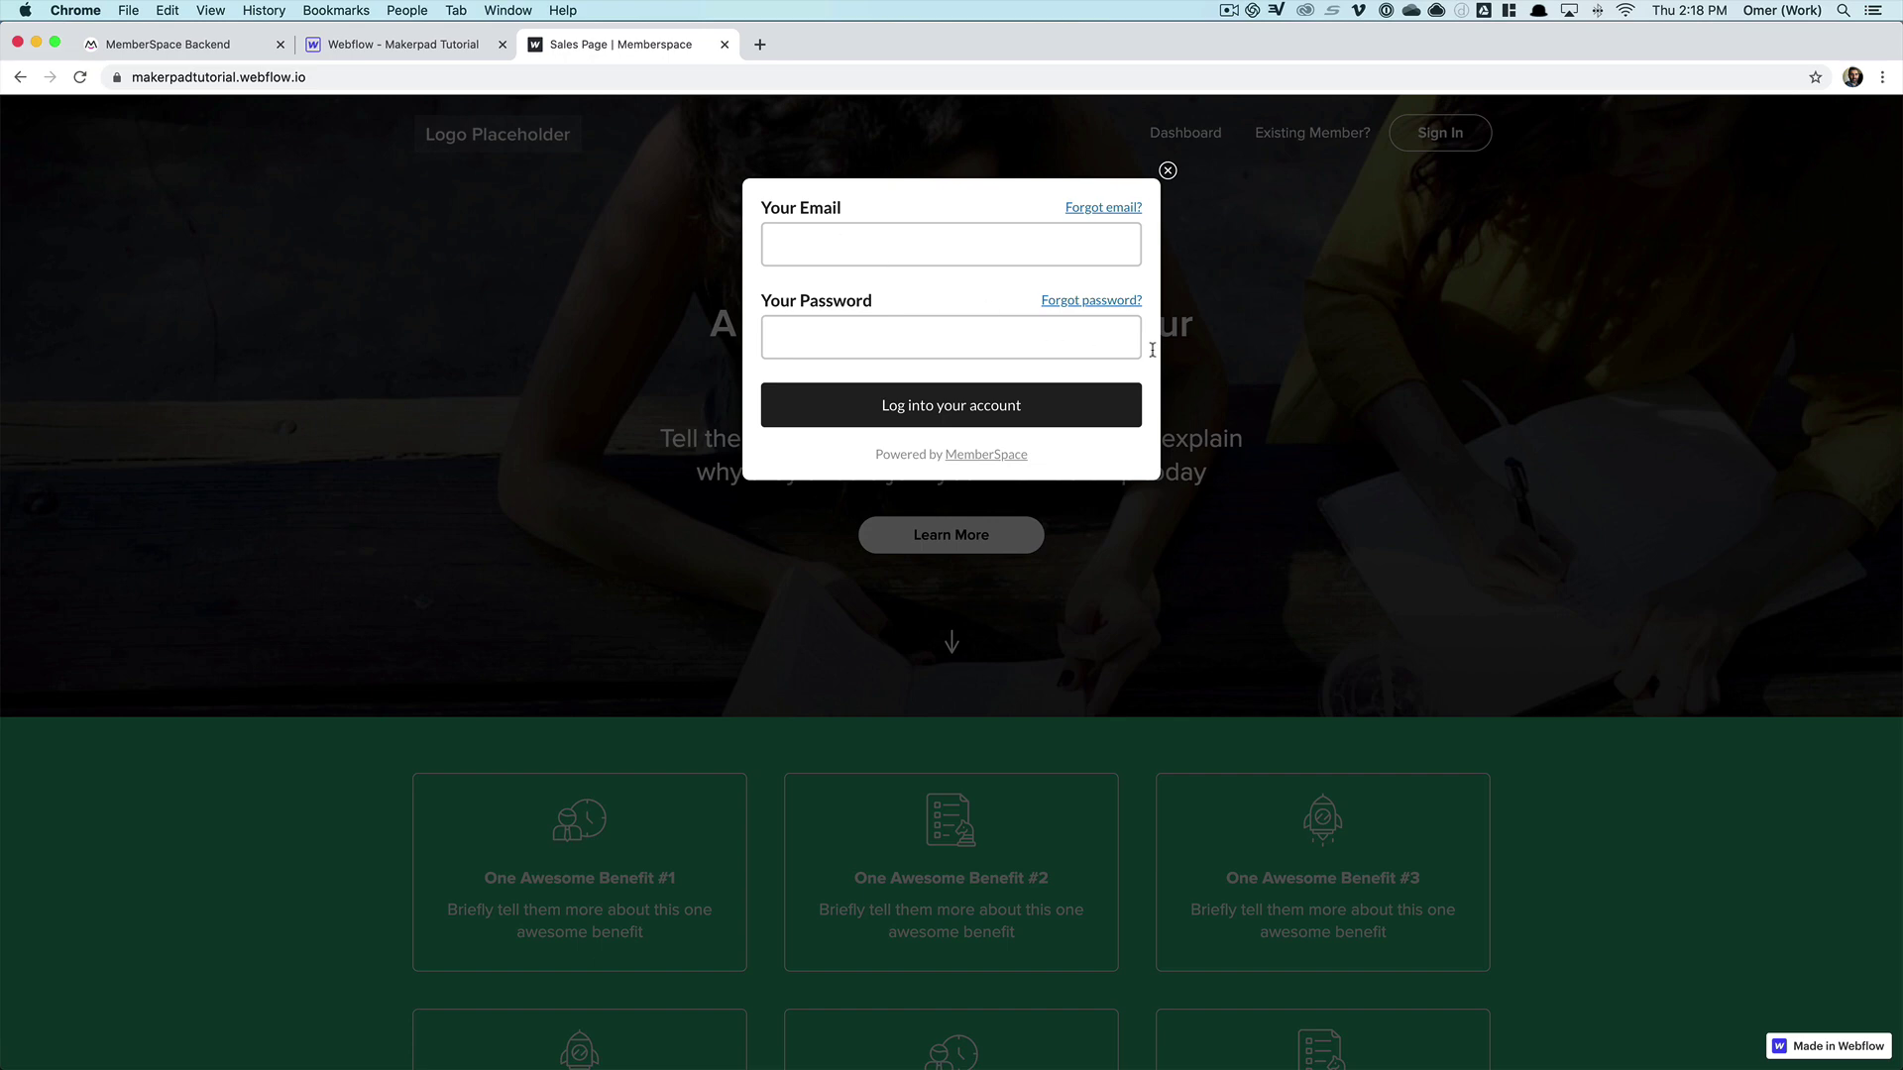
{"action": "left_click", "coordinate": [1167, 170]}
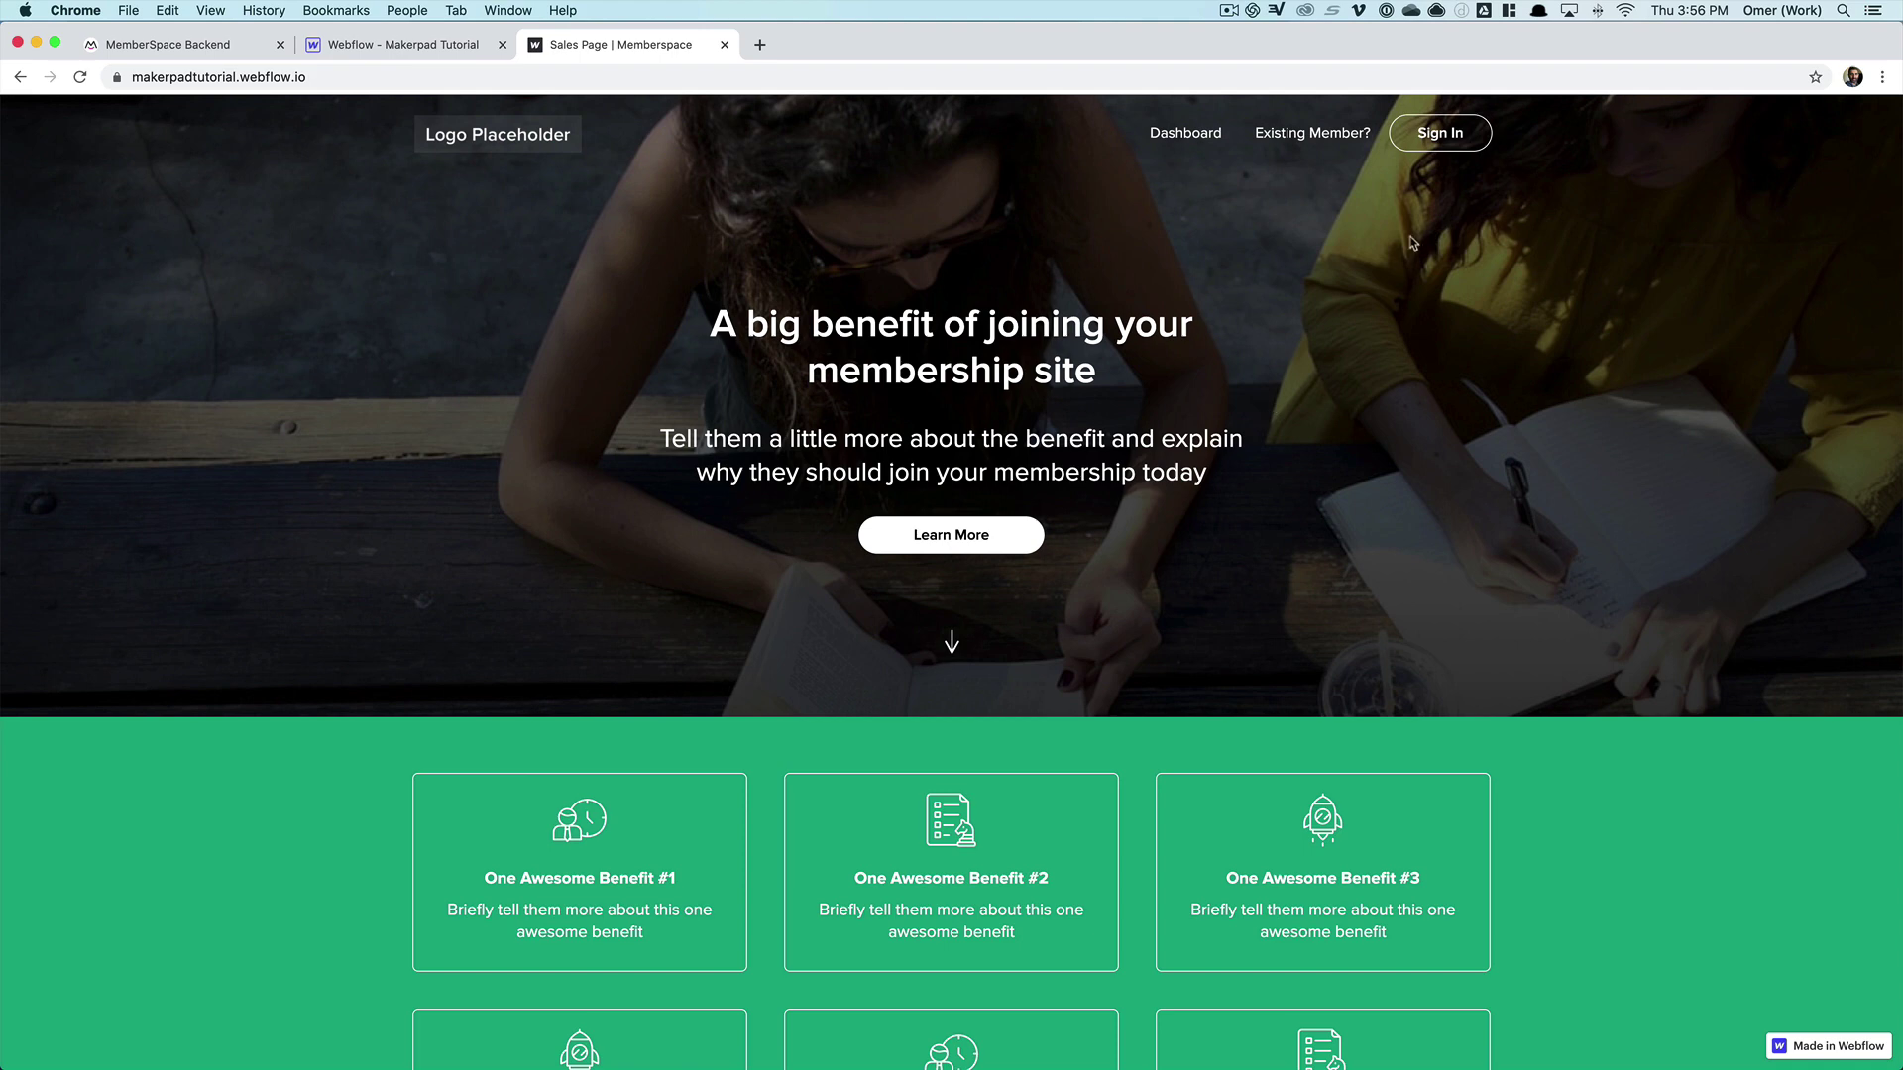
- Reopen the login popup on the live sales page, then close it again
{"action": "left_click", "coordinate": [1434, 138]}
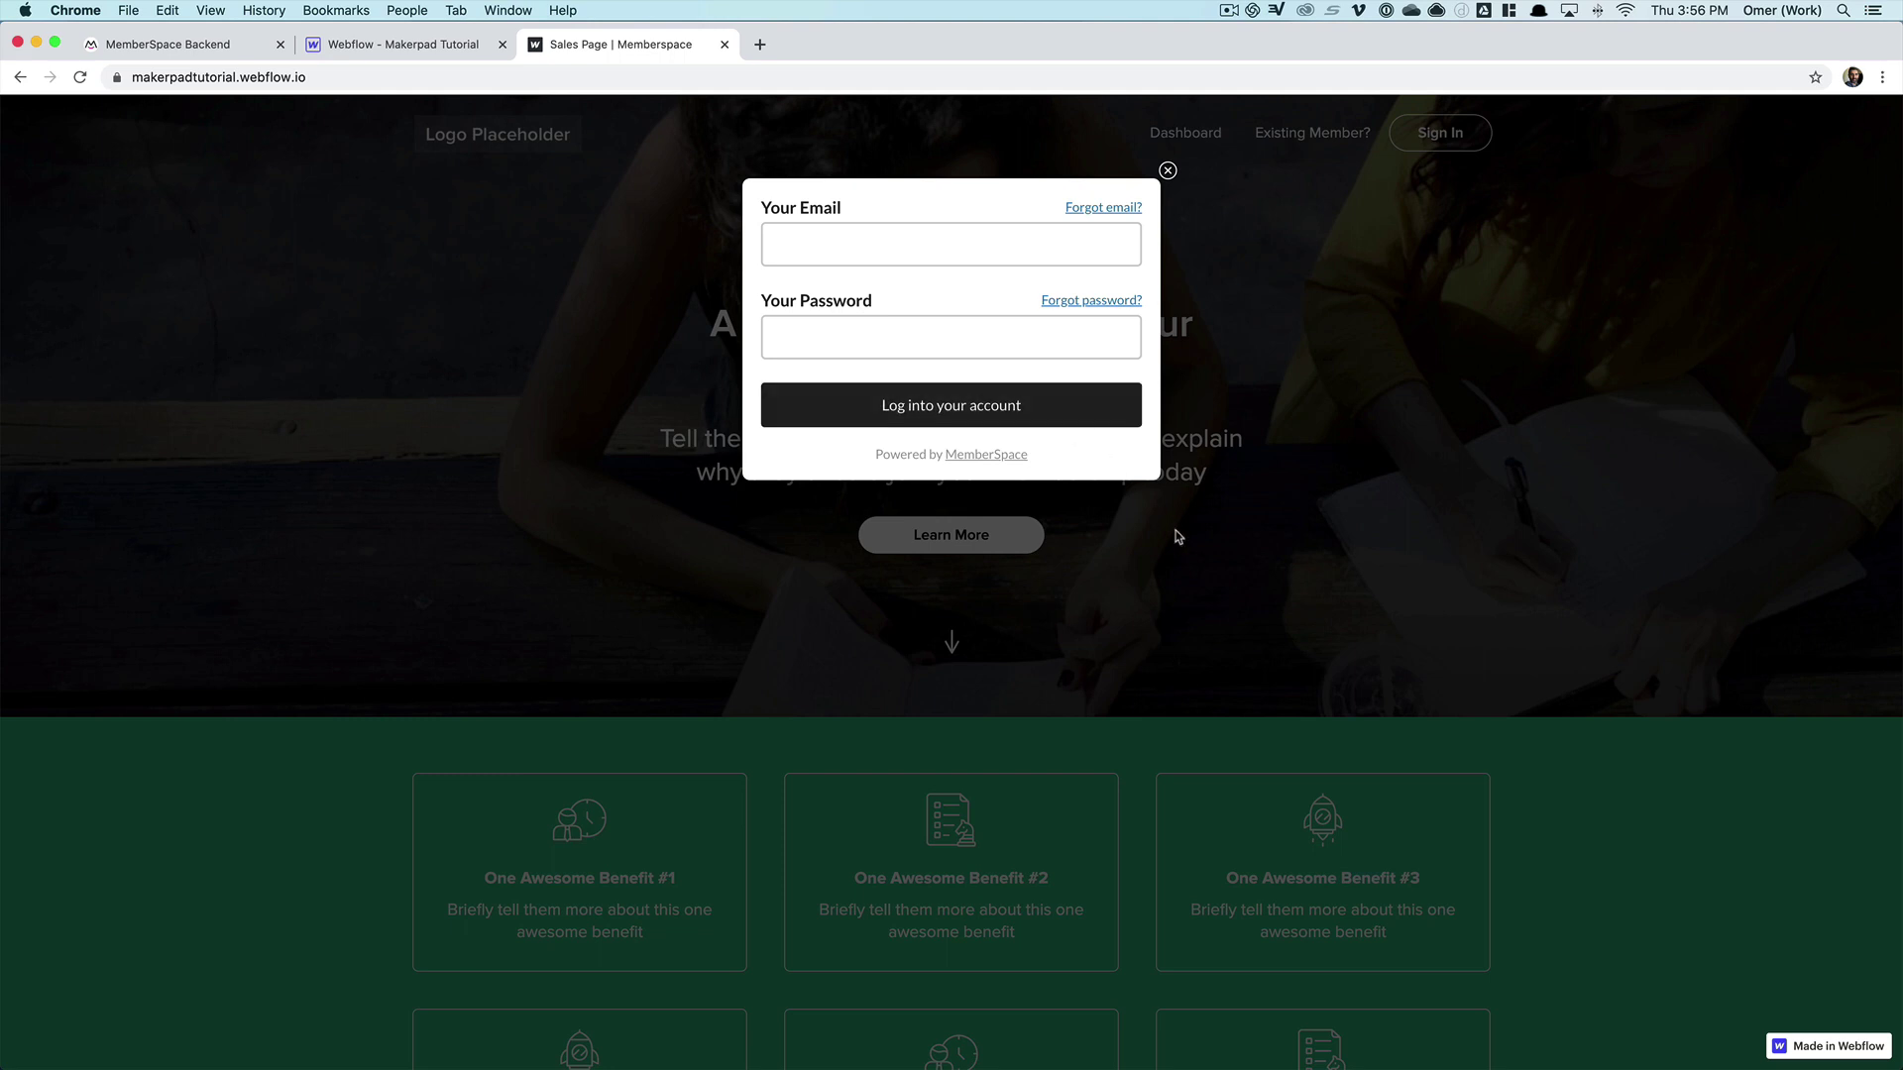
{"action": "scroll", "coordinate": [1098, 606], "scroll_direction": "down", "scroll_amount": 1}
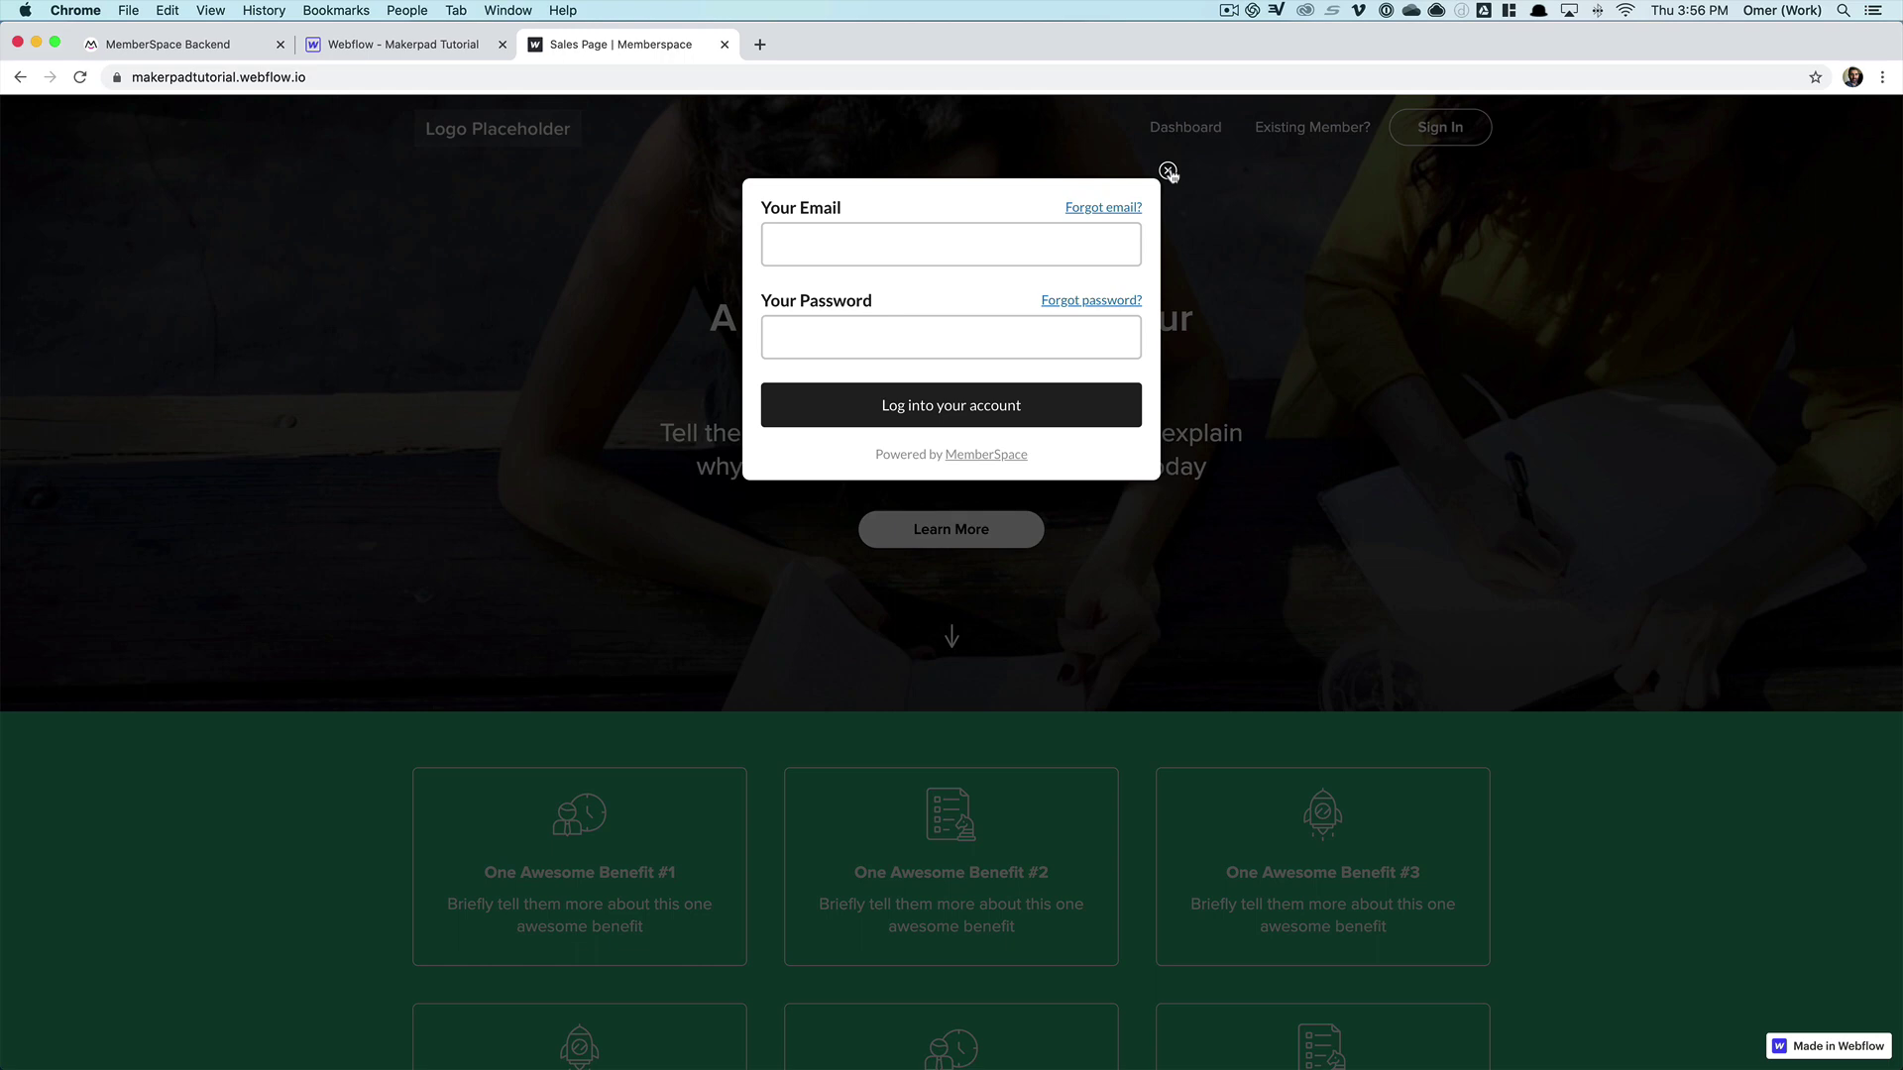
{"action": "left_click", "coordinate": [1168, 172]}
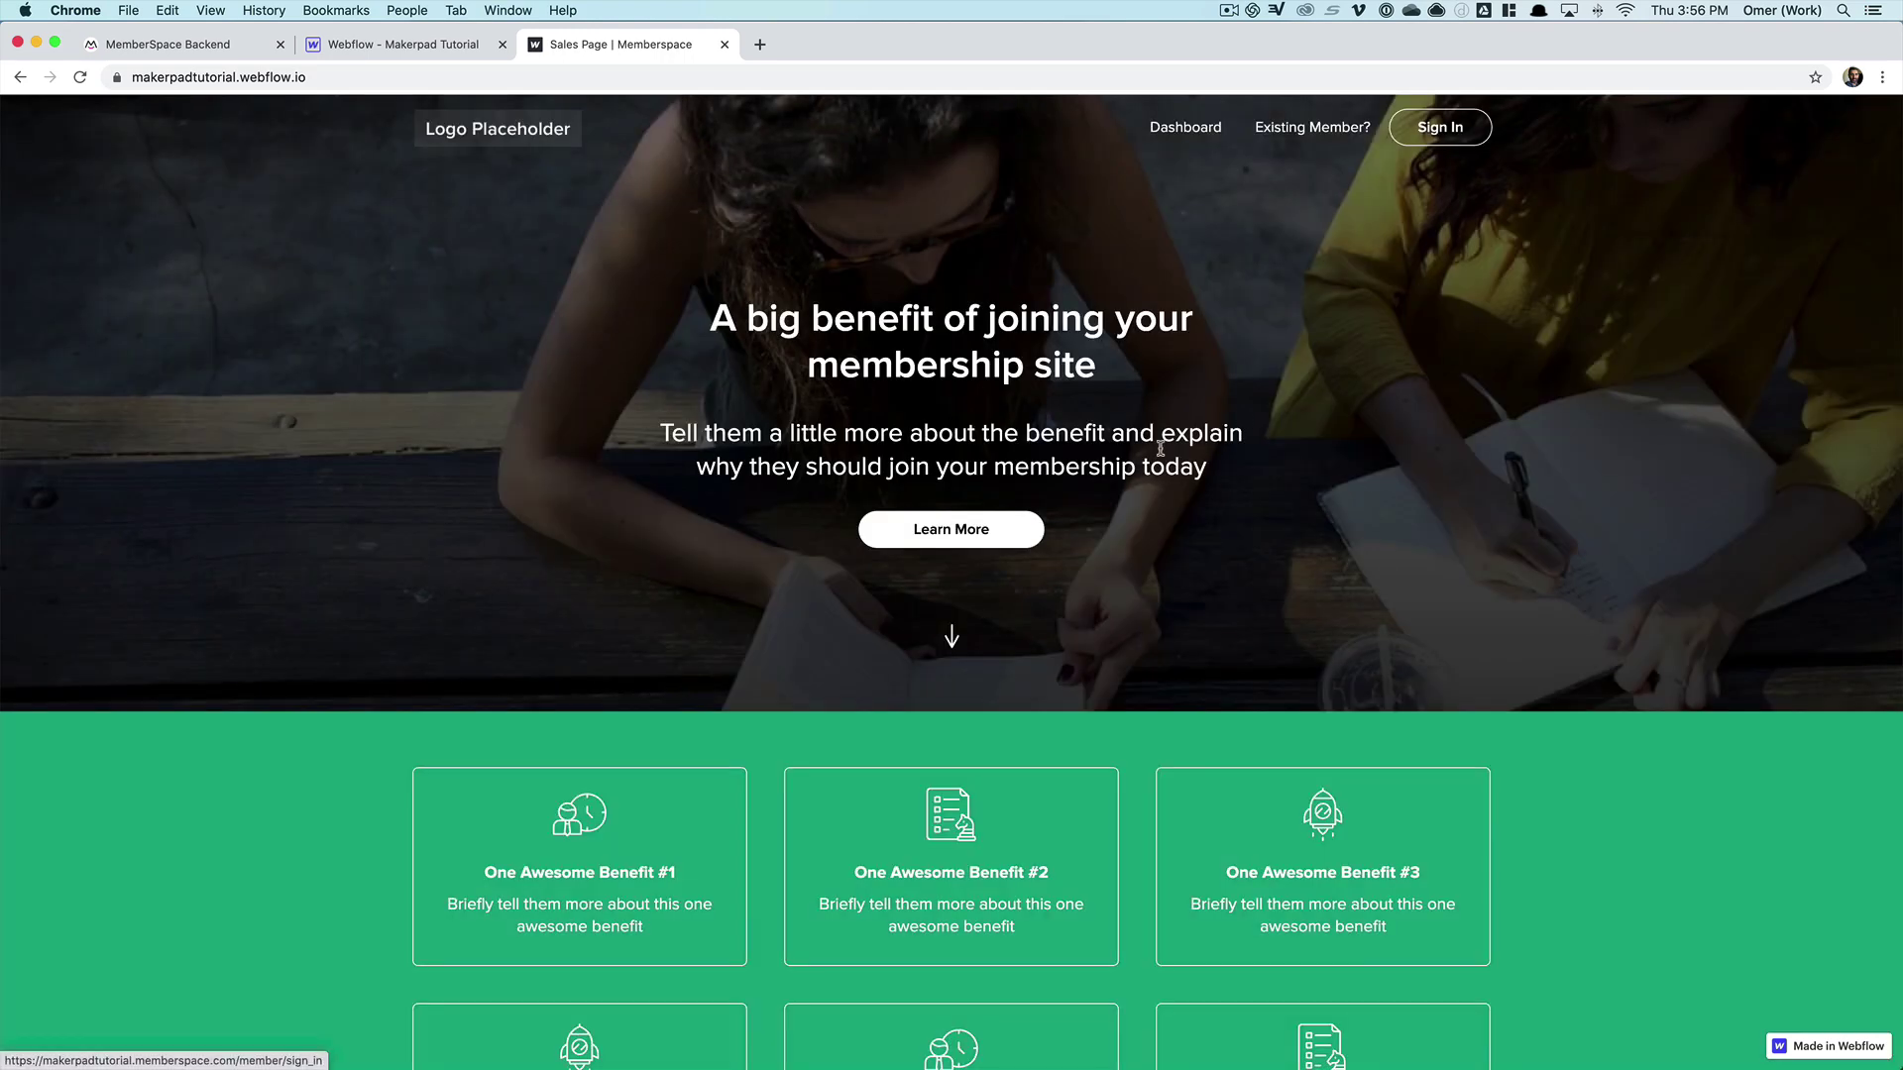
{"action": "scroll", "coordinate": [253, 177], "scroll_direction": "up", "scroll_amount": 1}
- Open the Look & Feel styling page under Makerpad Tutorial's Customize settings
{"action": "left_click", "coordinate": [201, 49]}
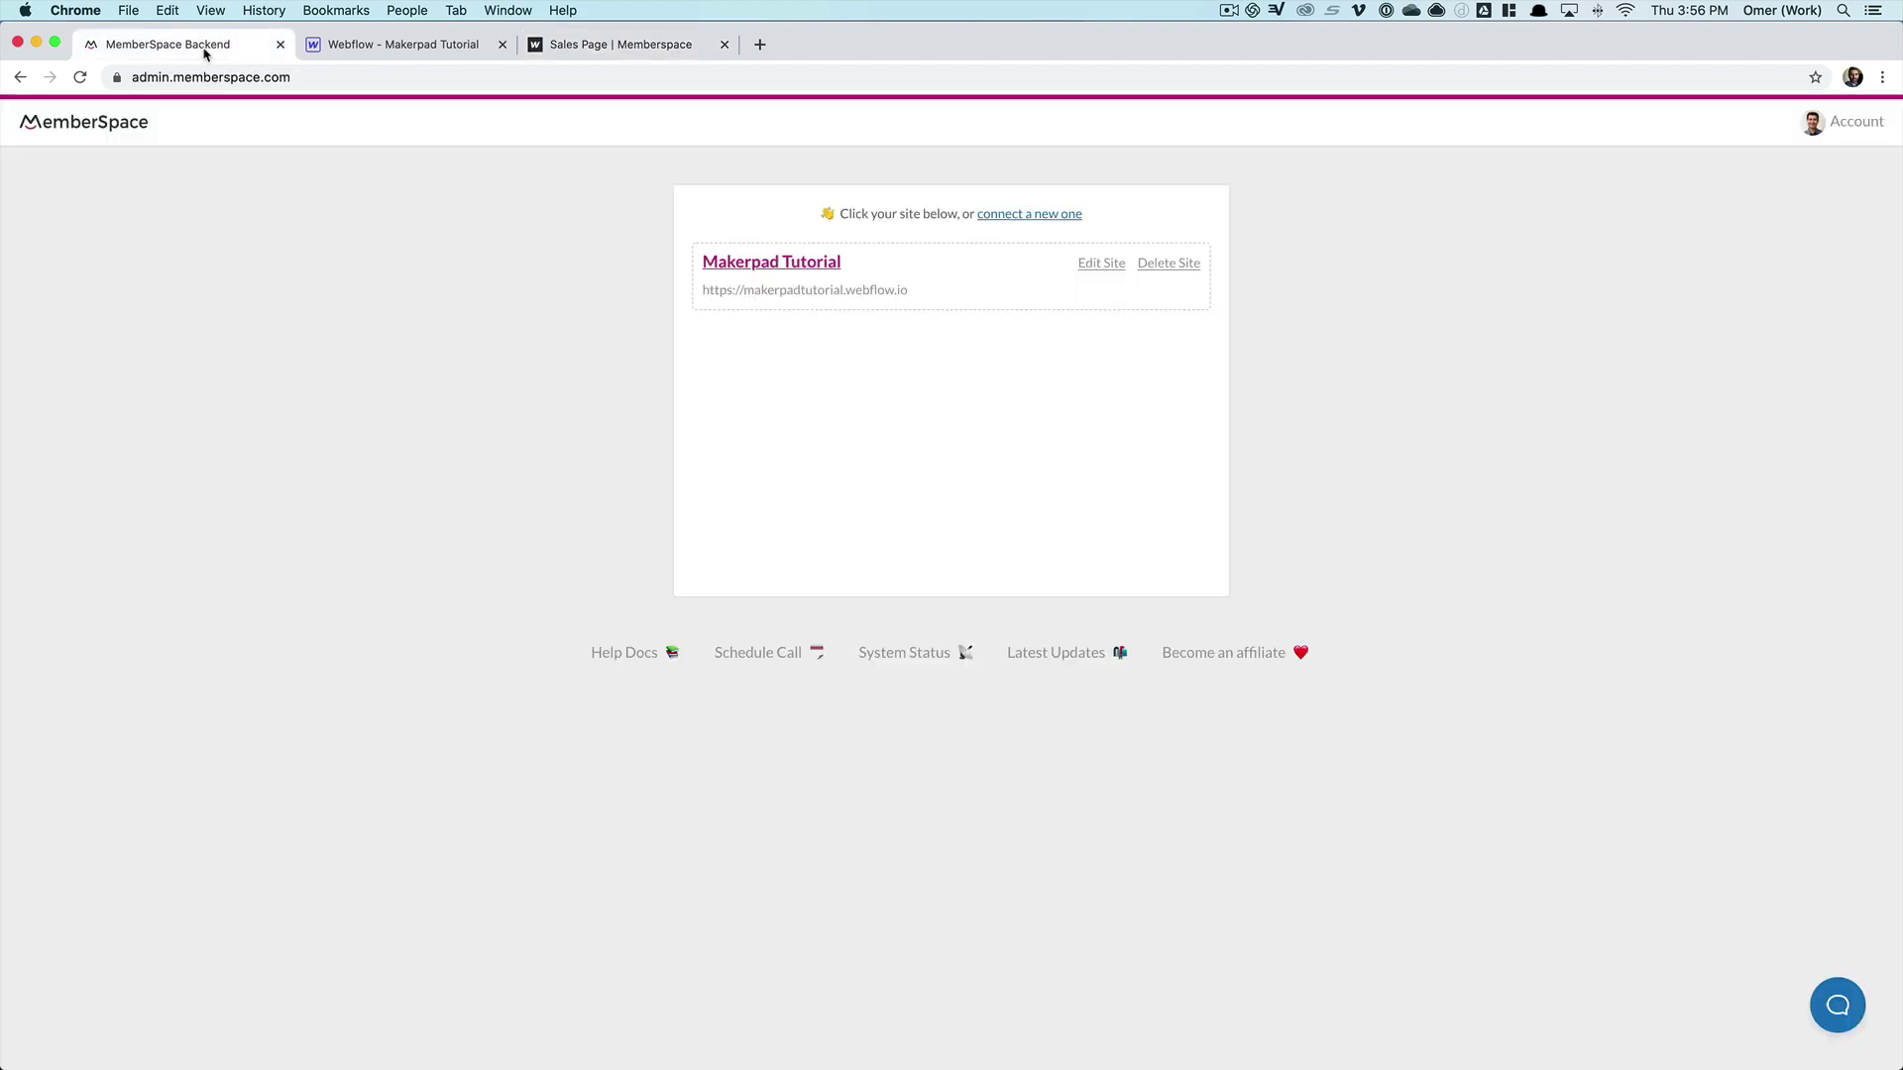
{"action": "left_click", "coordinate": [795, 269]}
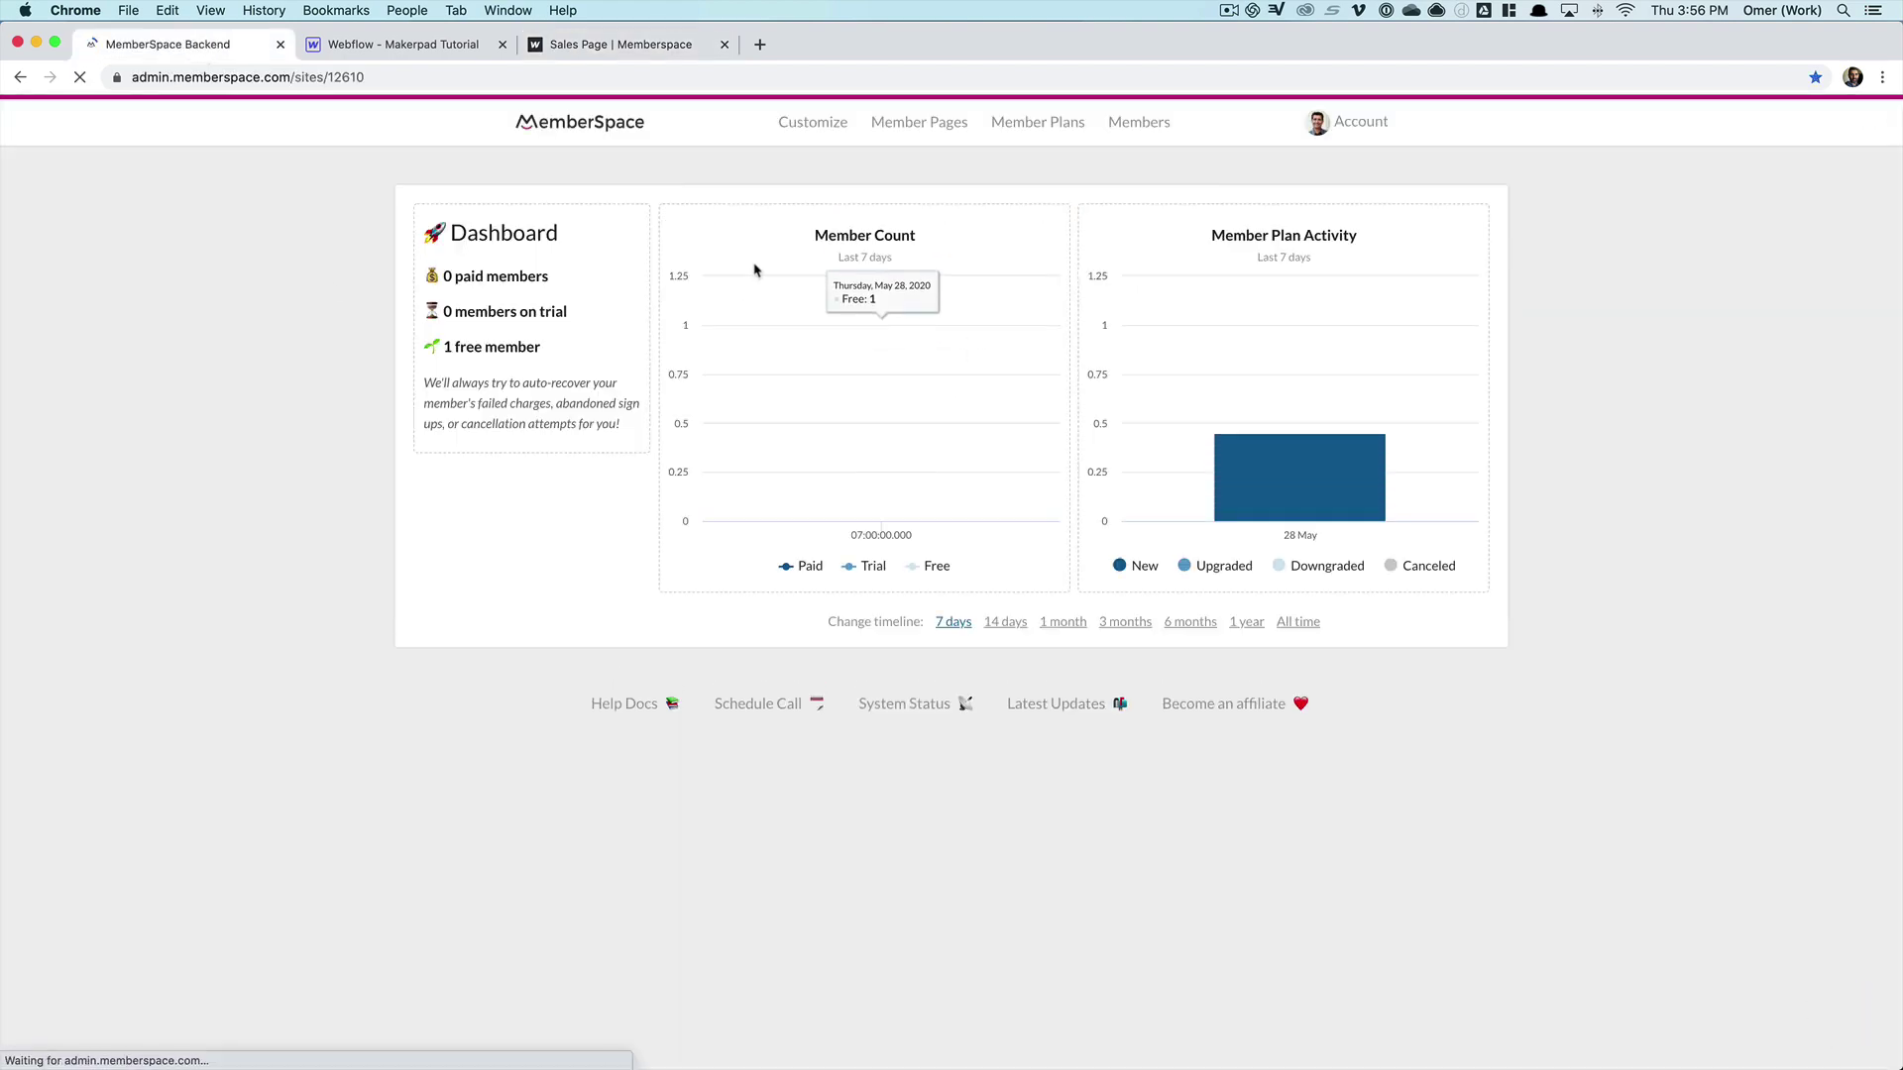
{"action": "left_click", "coordinate": [818, 127]}
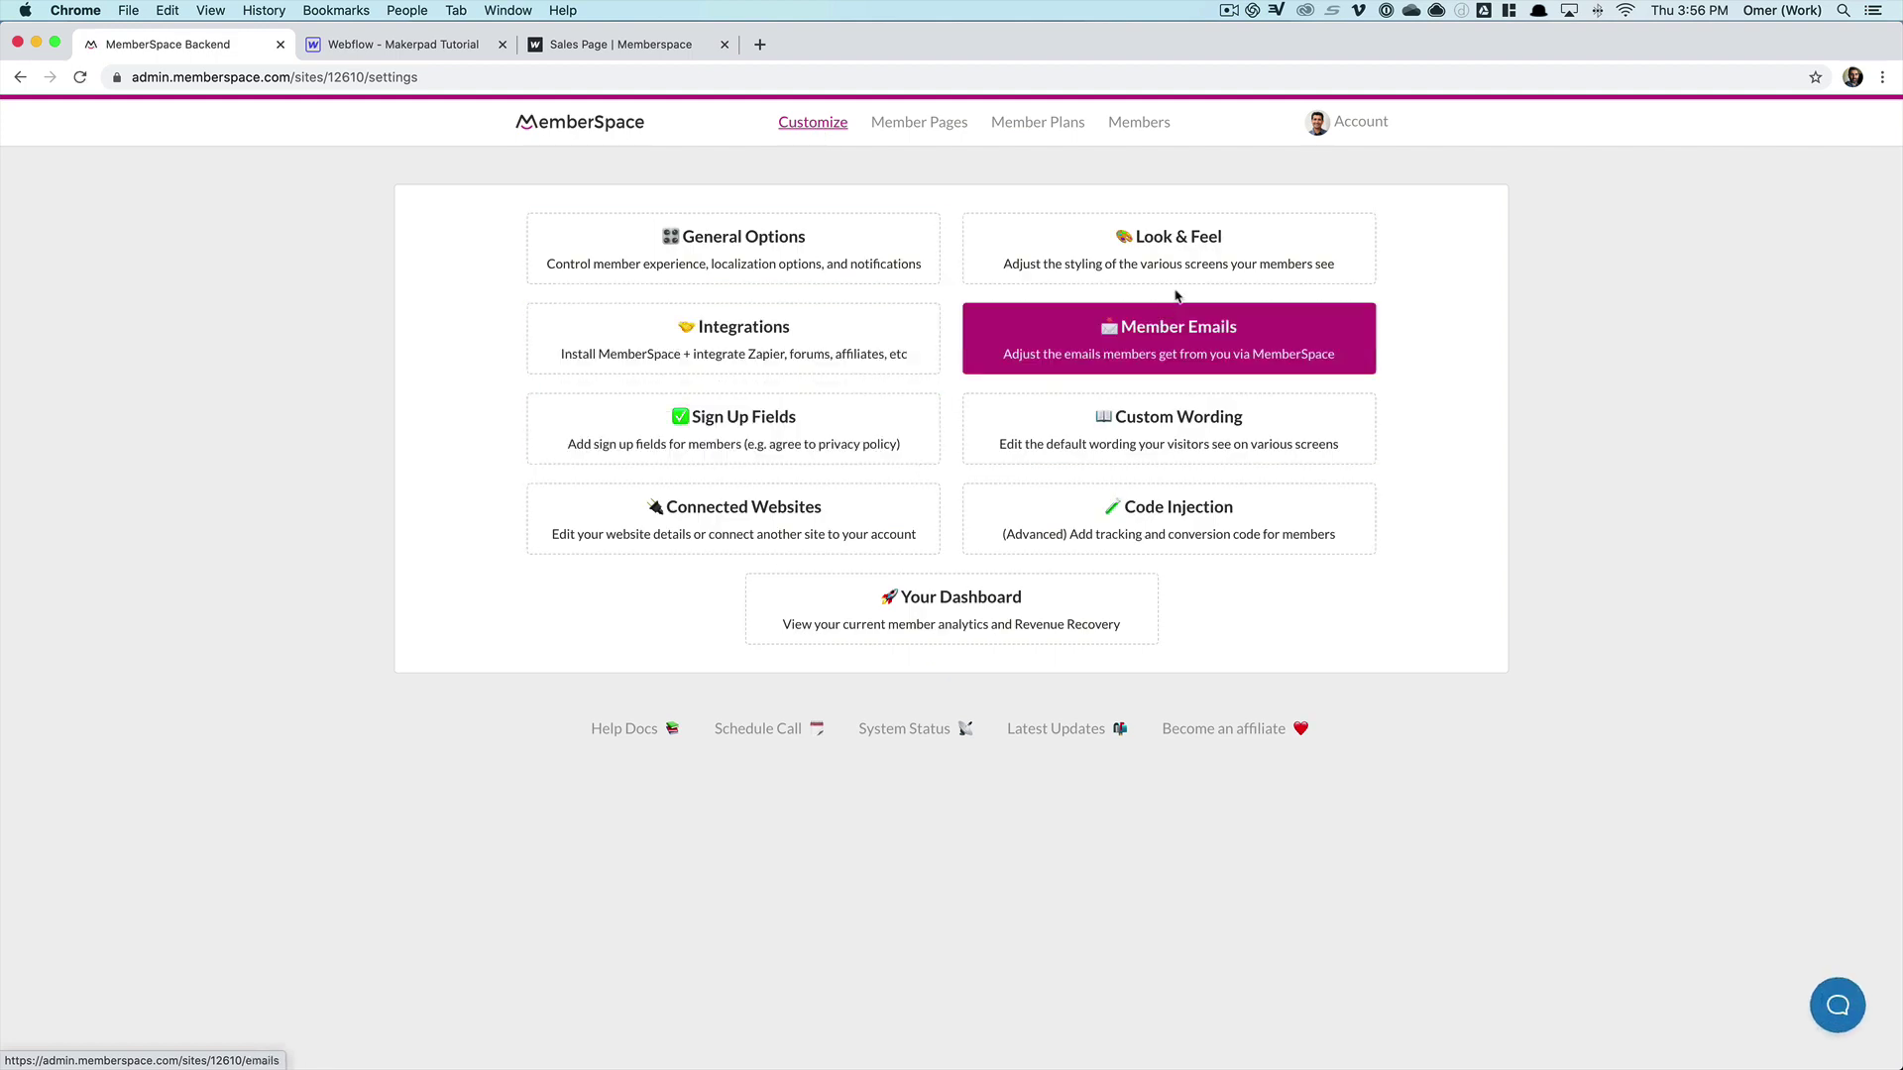
{"action": "left_click", "coordinate": [1168, 267]}
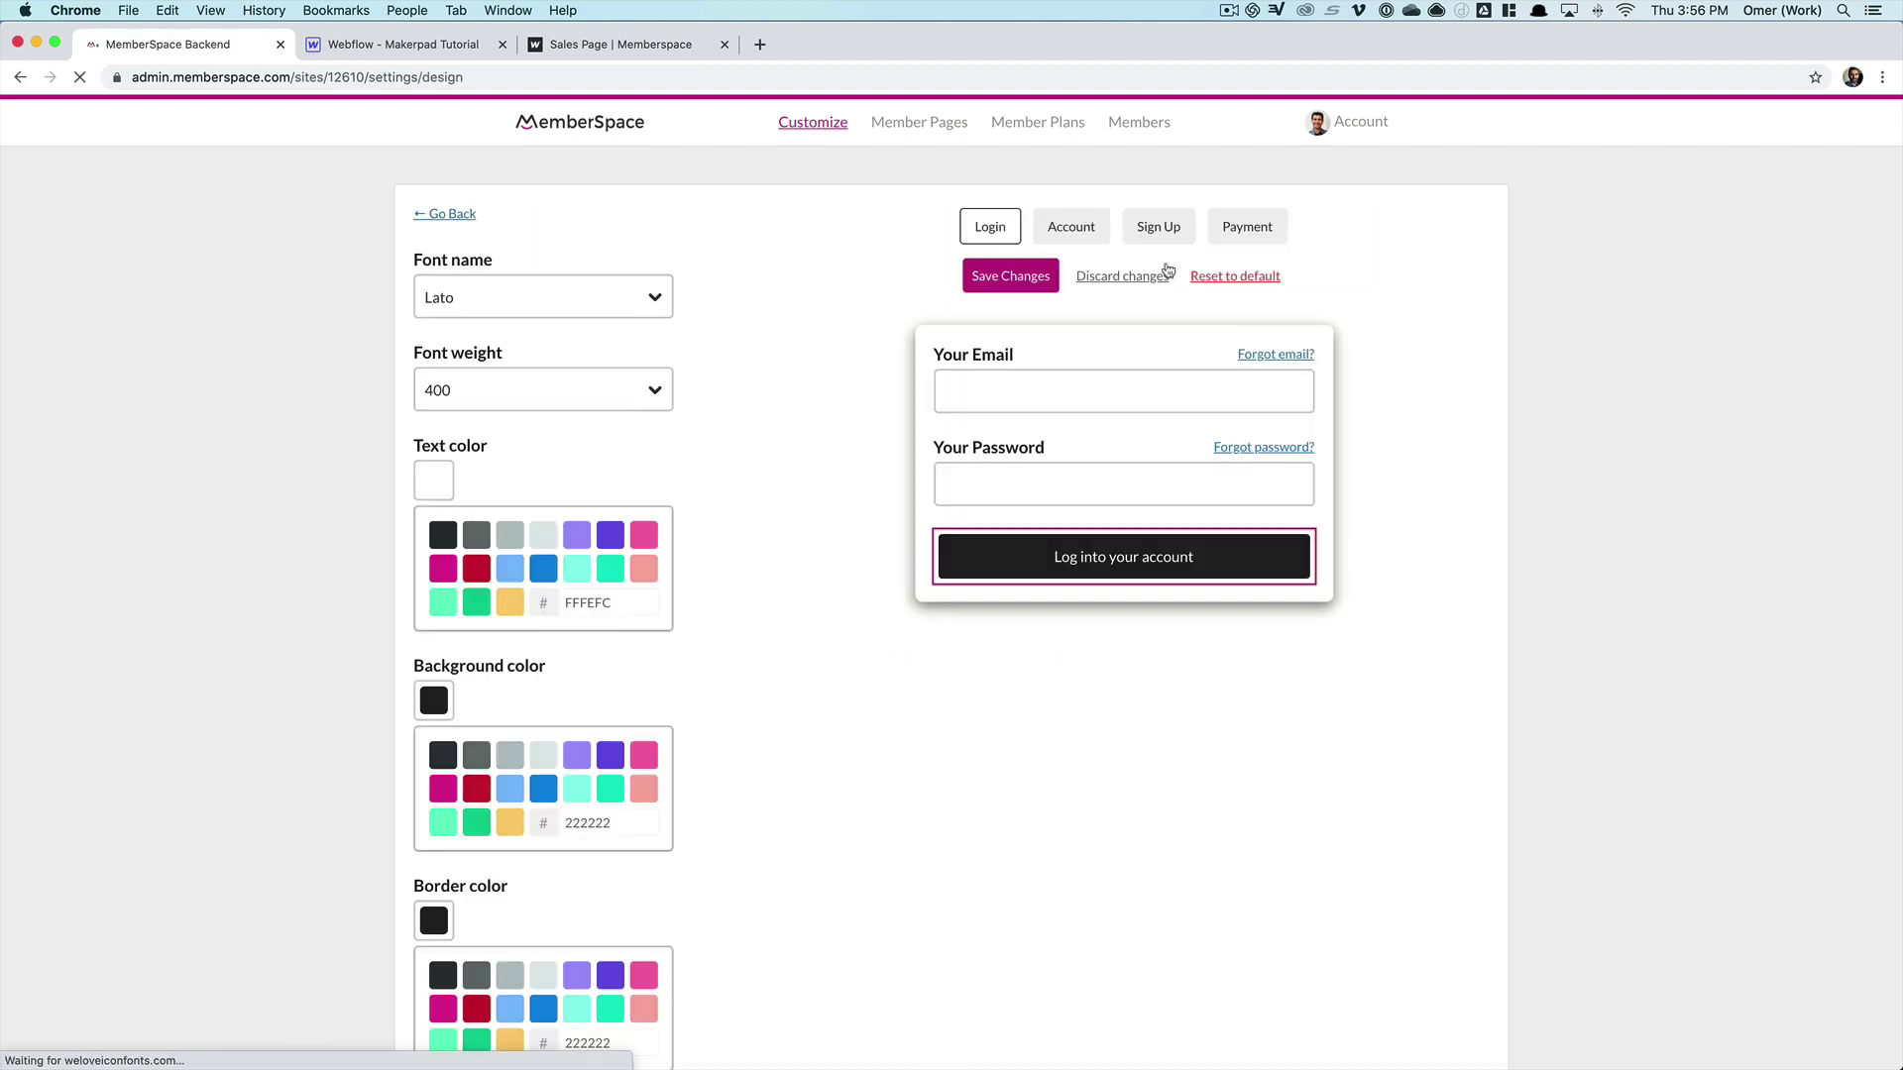
- Preview the Account, Sign Up and Payment screens, then return to the Login preview
{"action": "left_click", "coordinate": [1048, 236]}
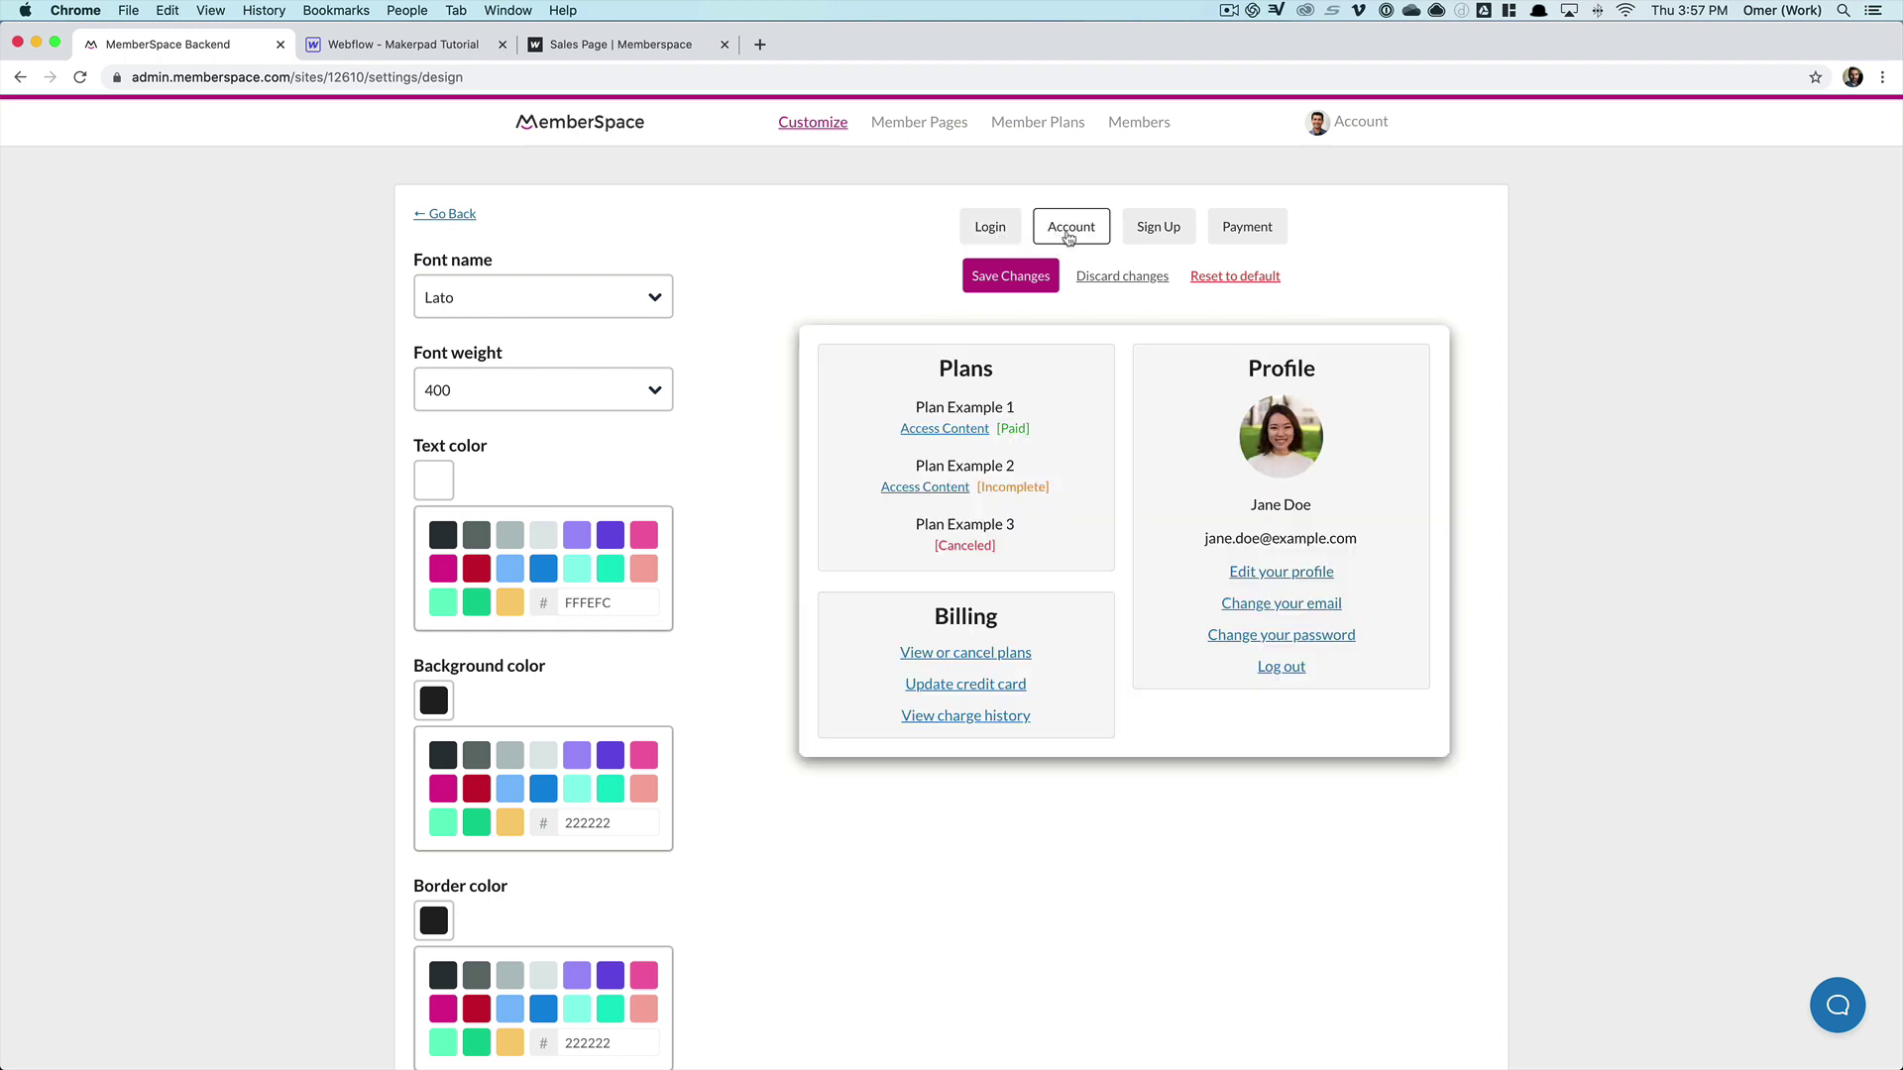
{"action": "left_click", "coordinate": [1173, 231]}
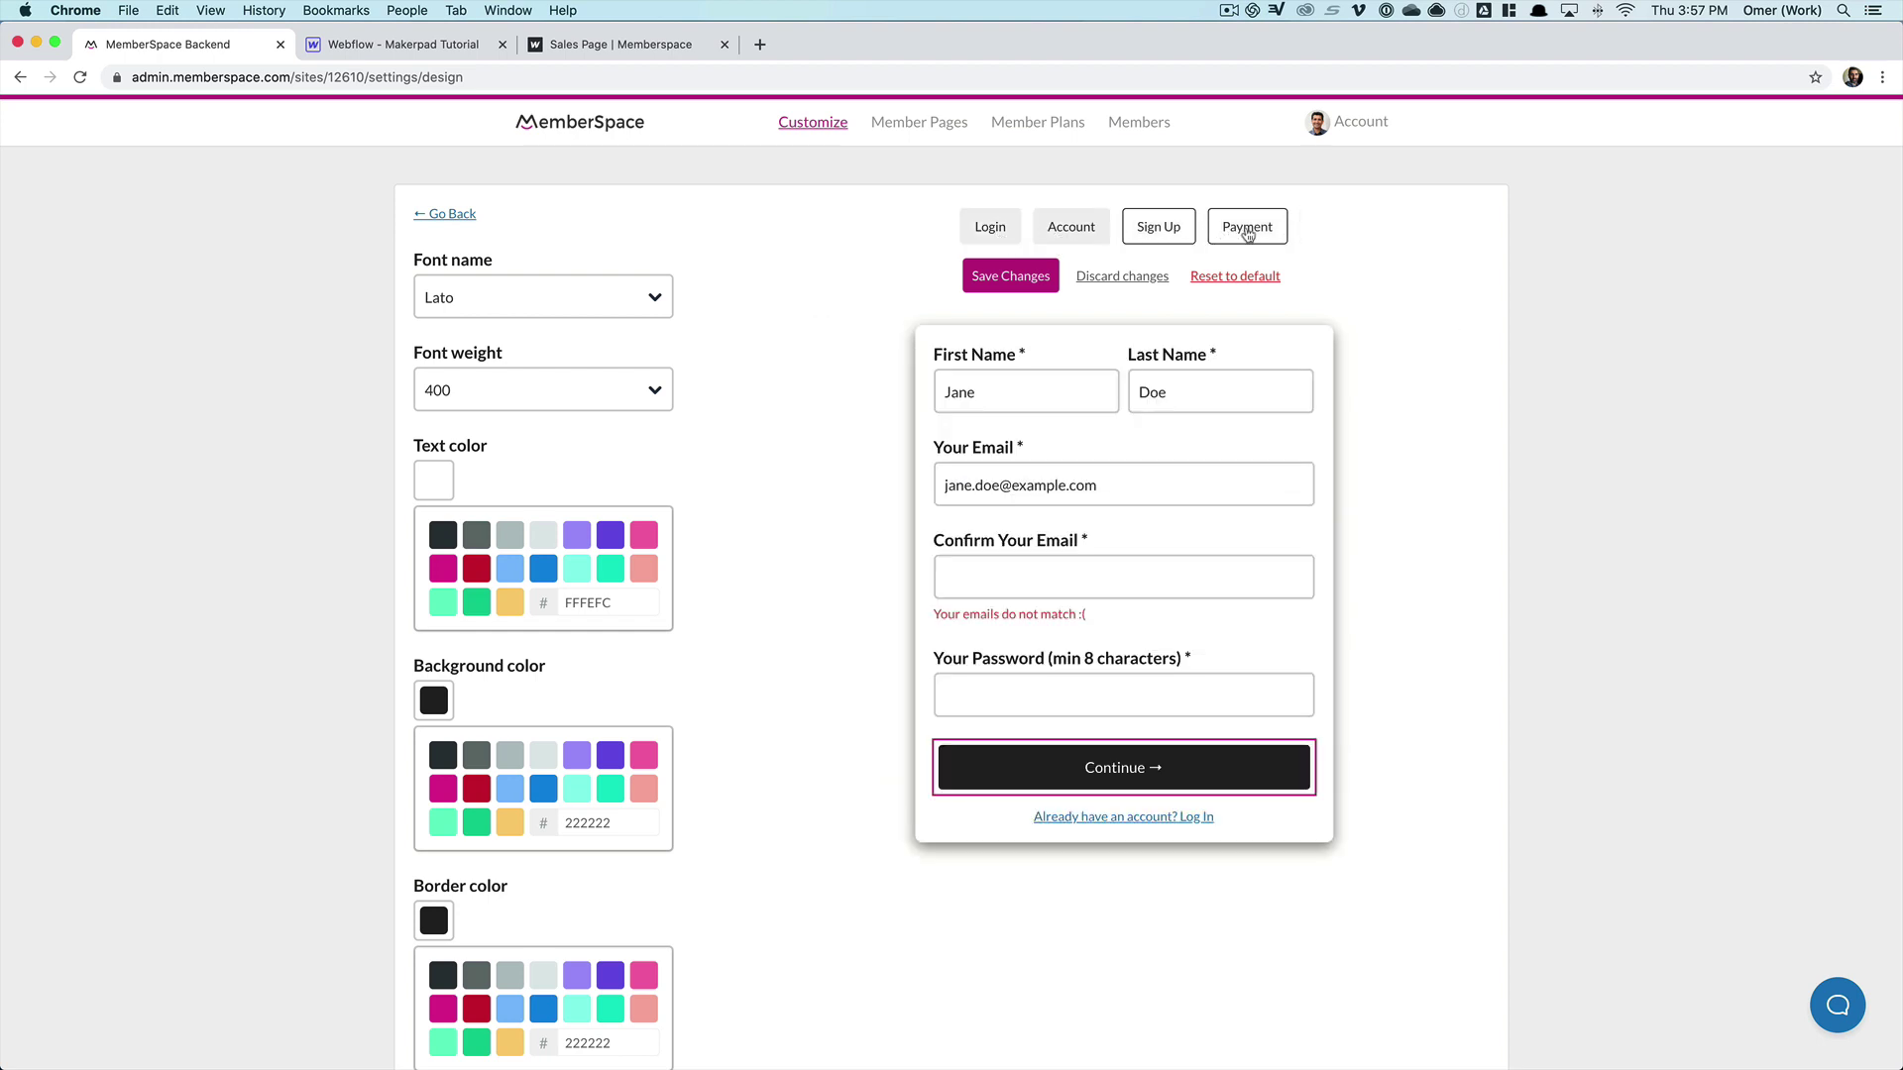
{"action": "left_click", "coordinate": [1247, 230]}
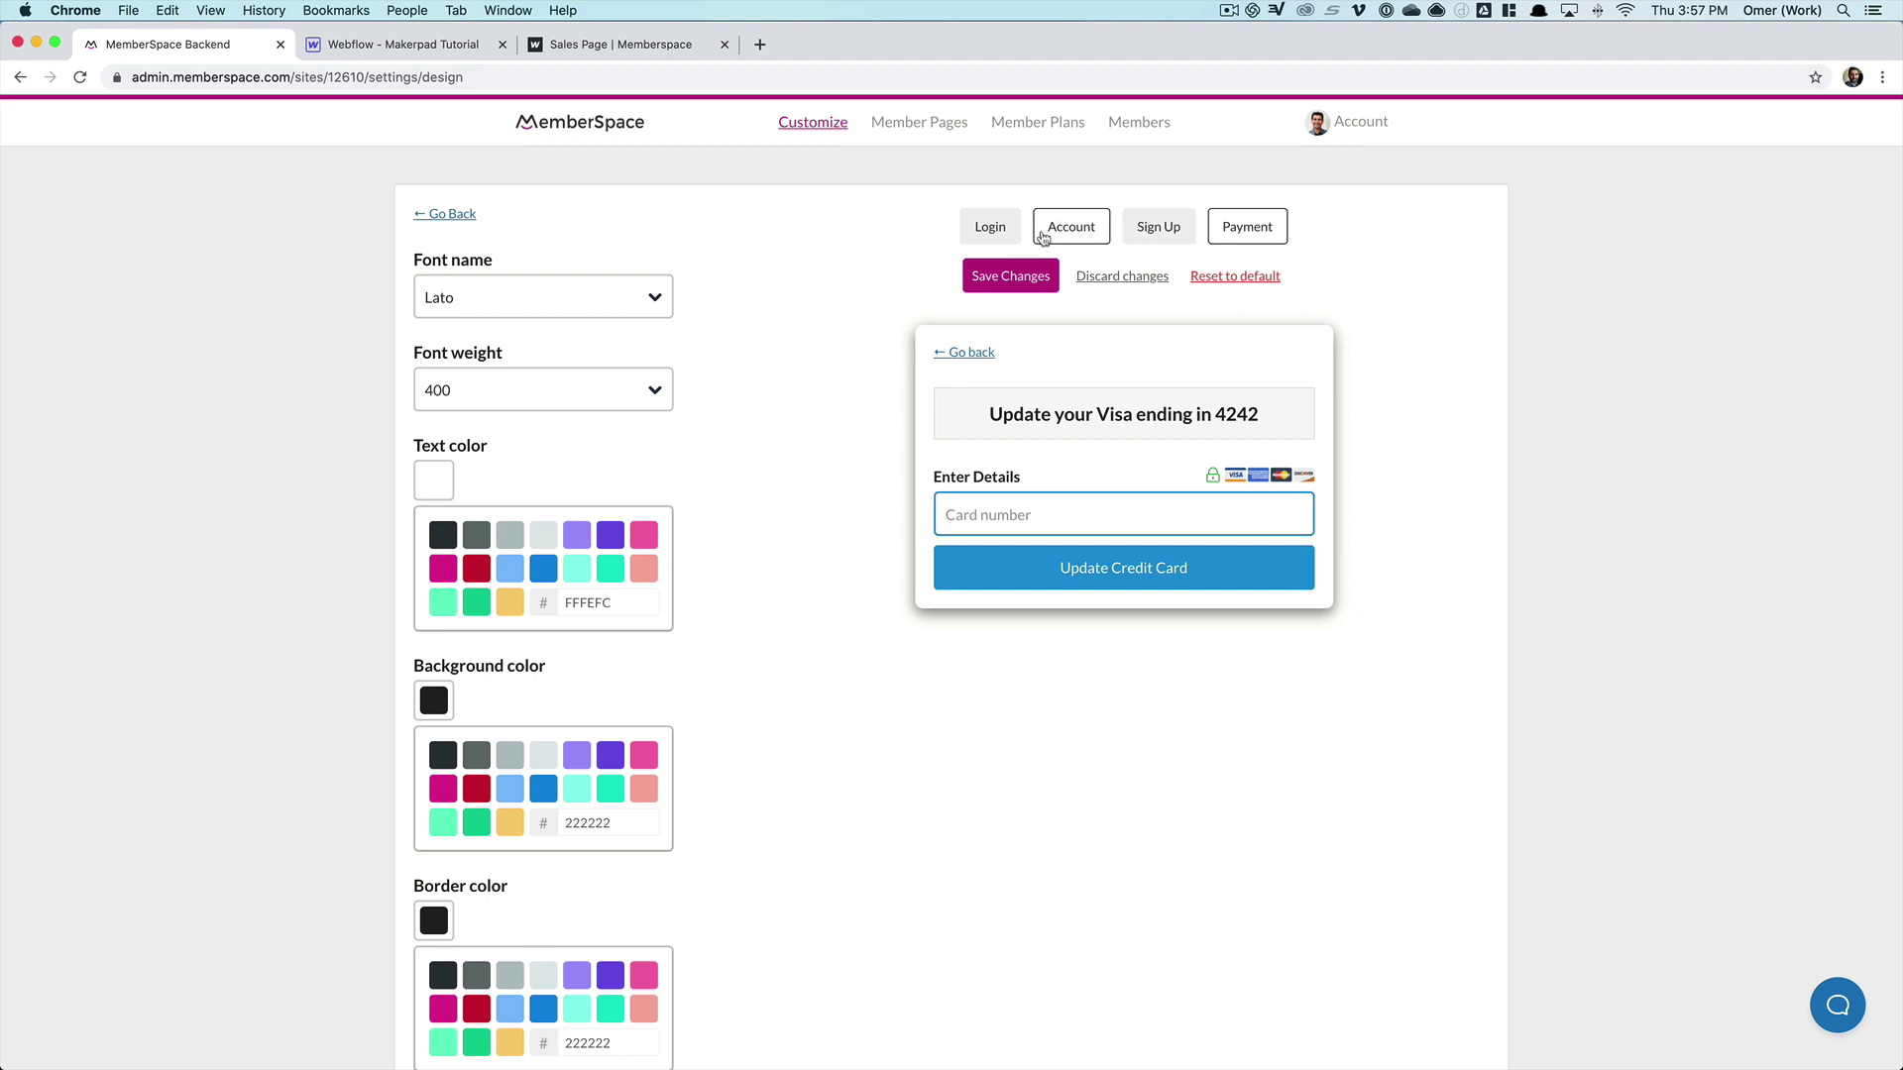
{"action": "left_click", "coordinate": [991, 234]}
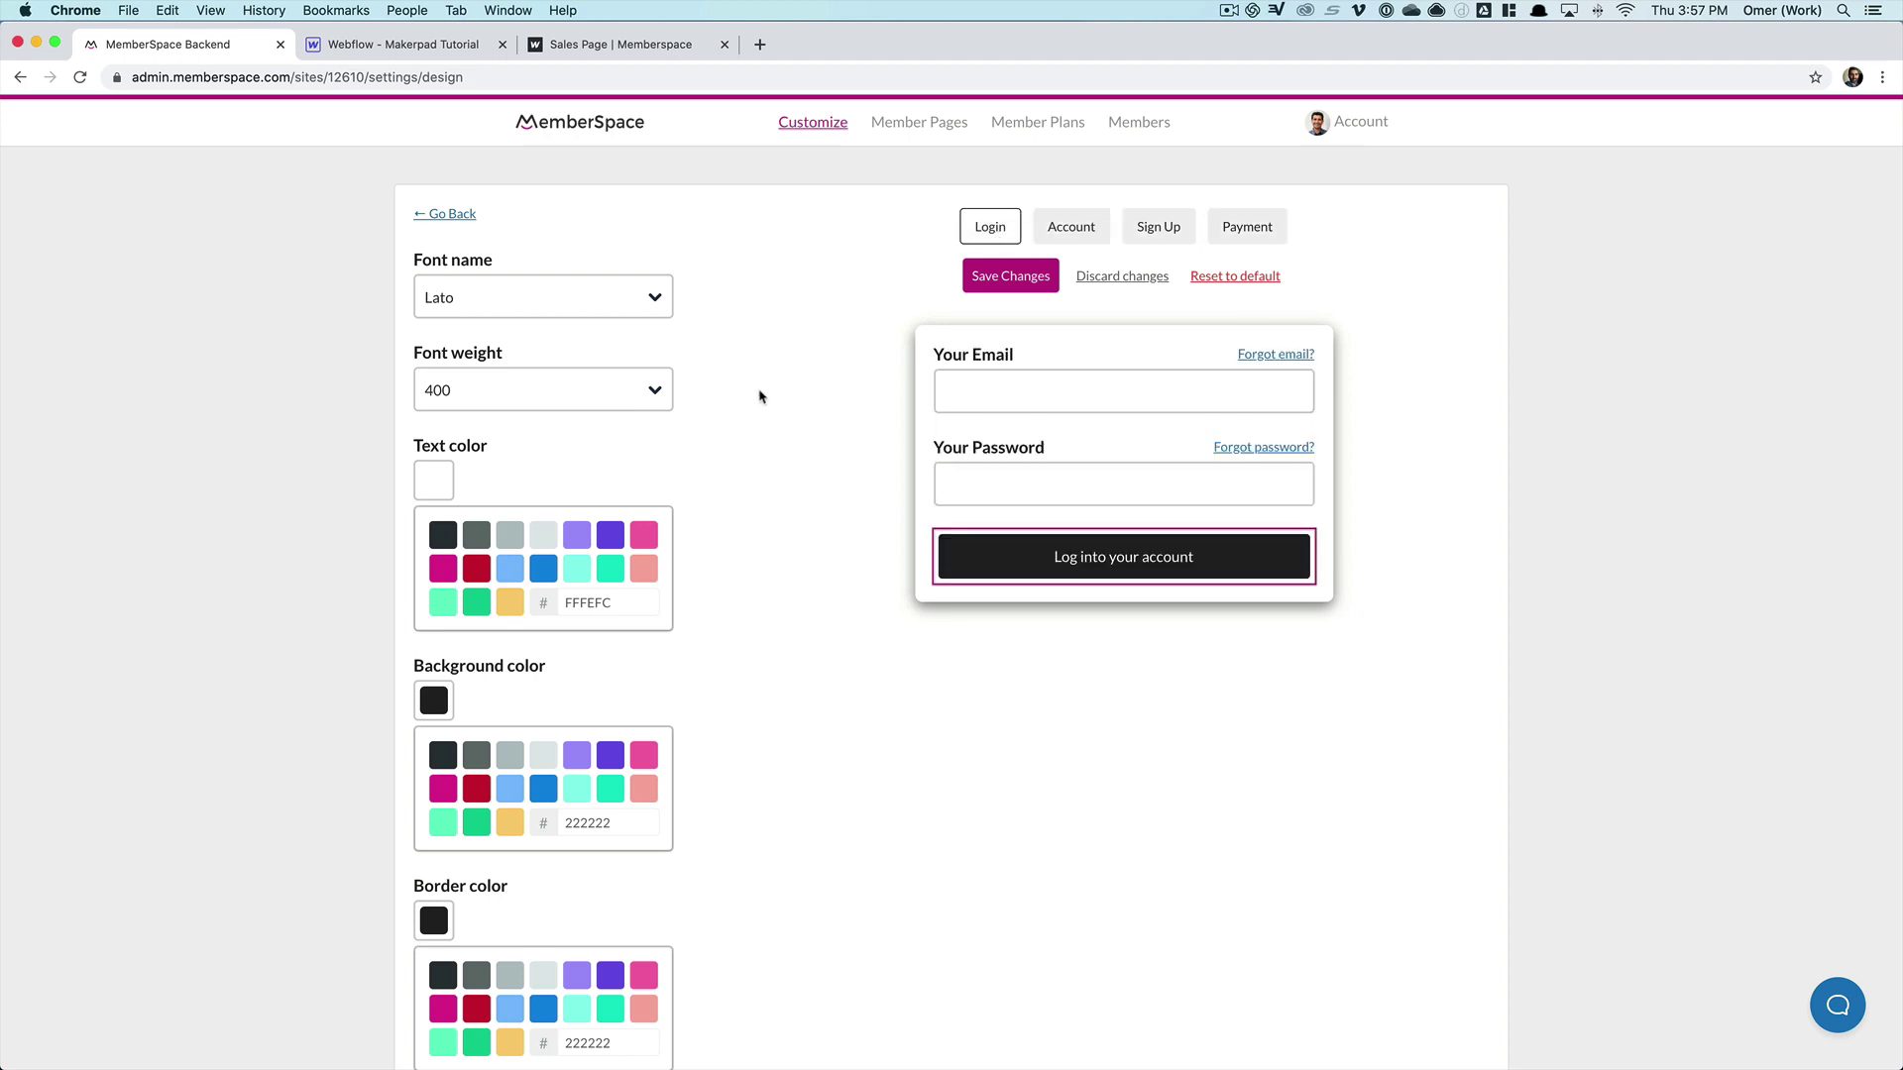
- Set the login form's field labels to Montserrat at weight 500
{"action": "left_click", "coordinate": [968, 359]}
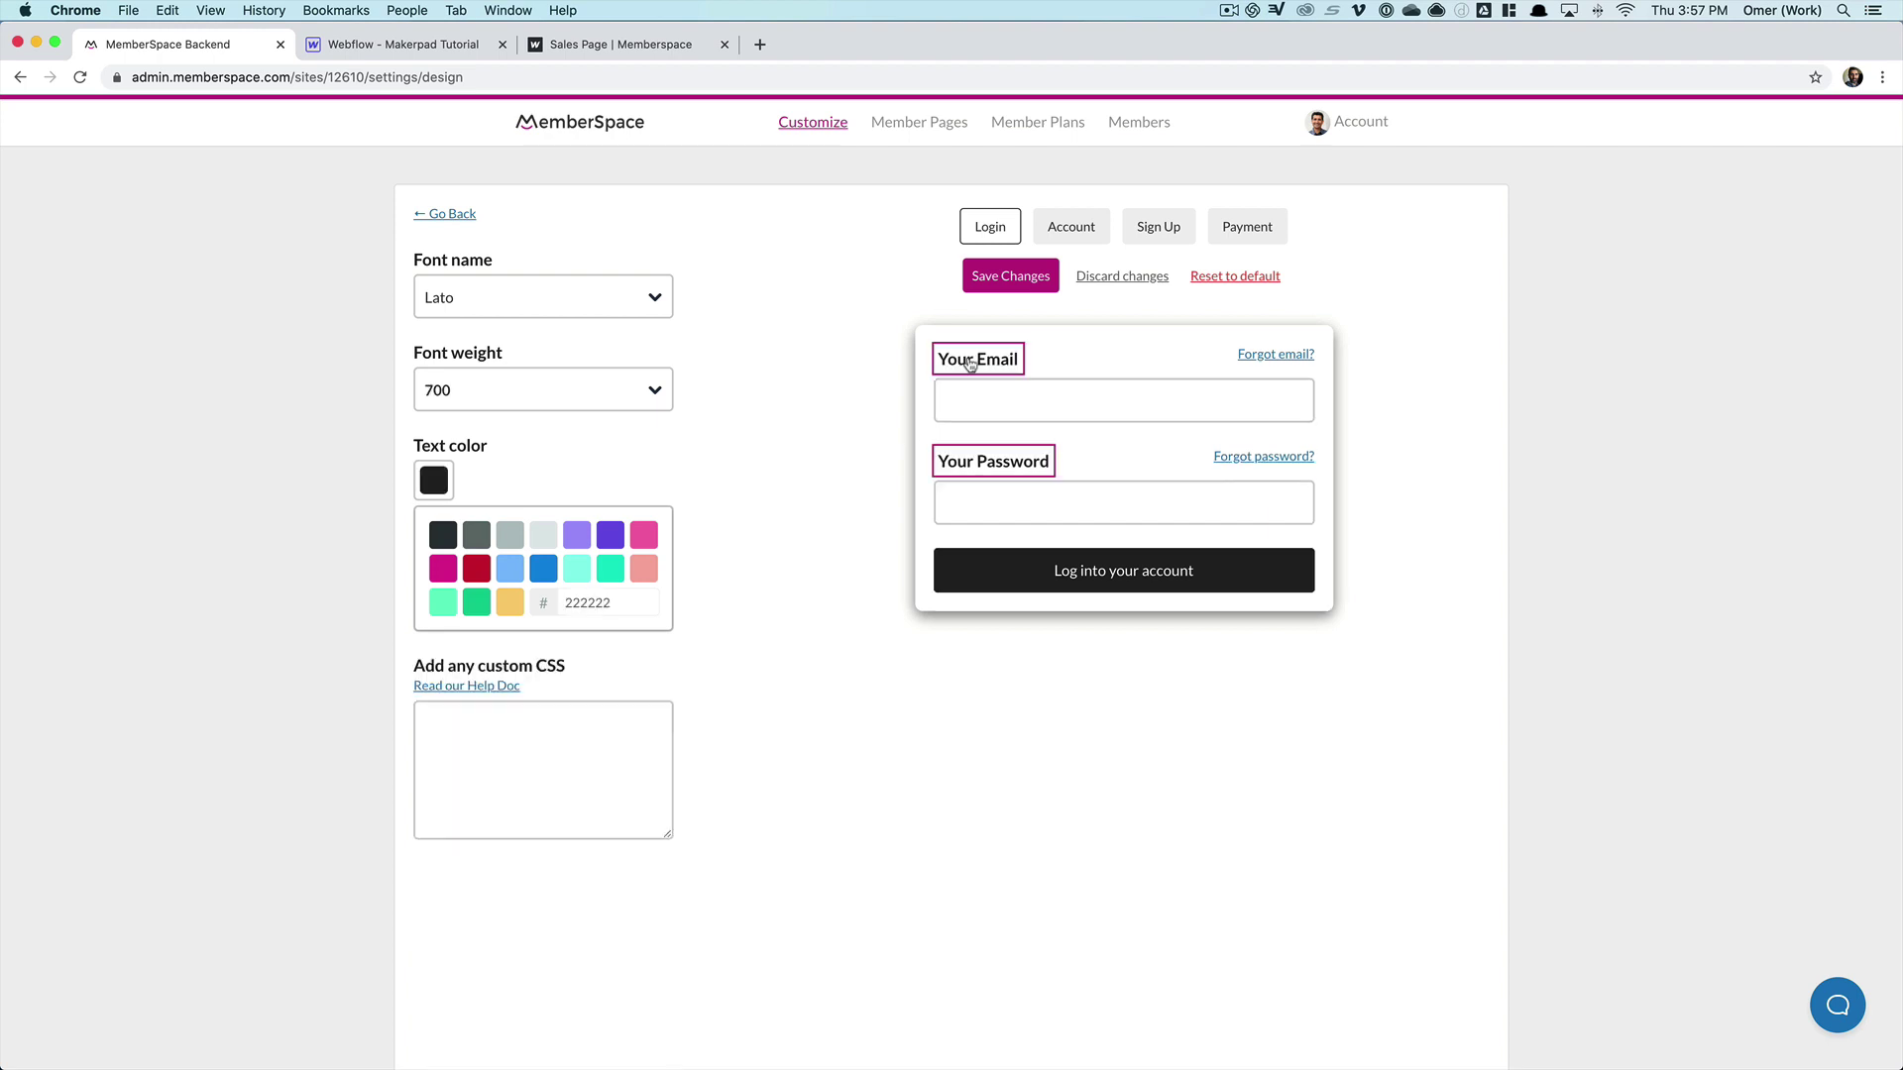
{"action": "left_click", "coordinate": [541, 297]}
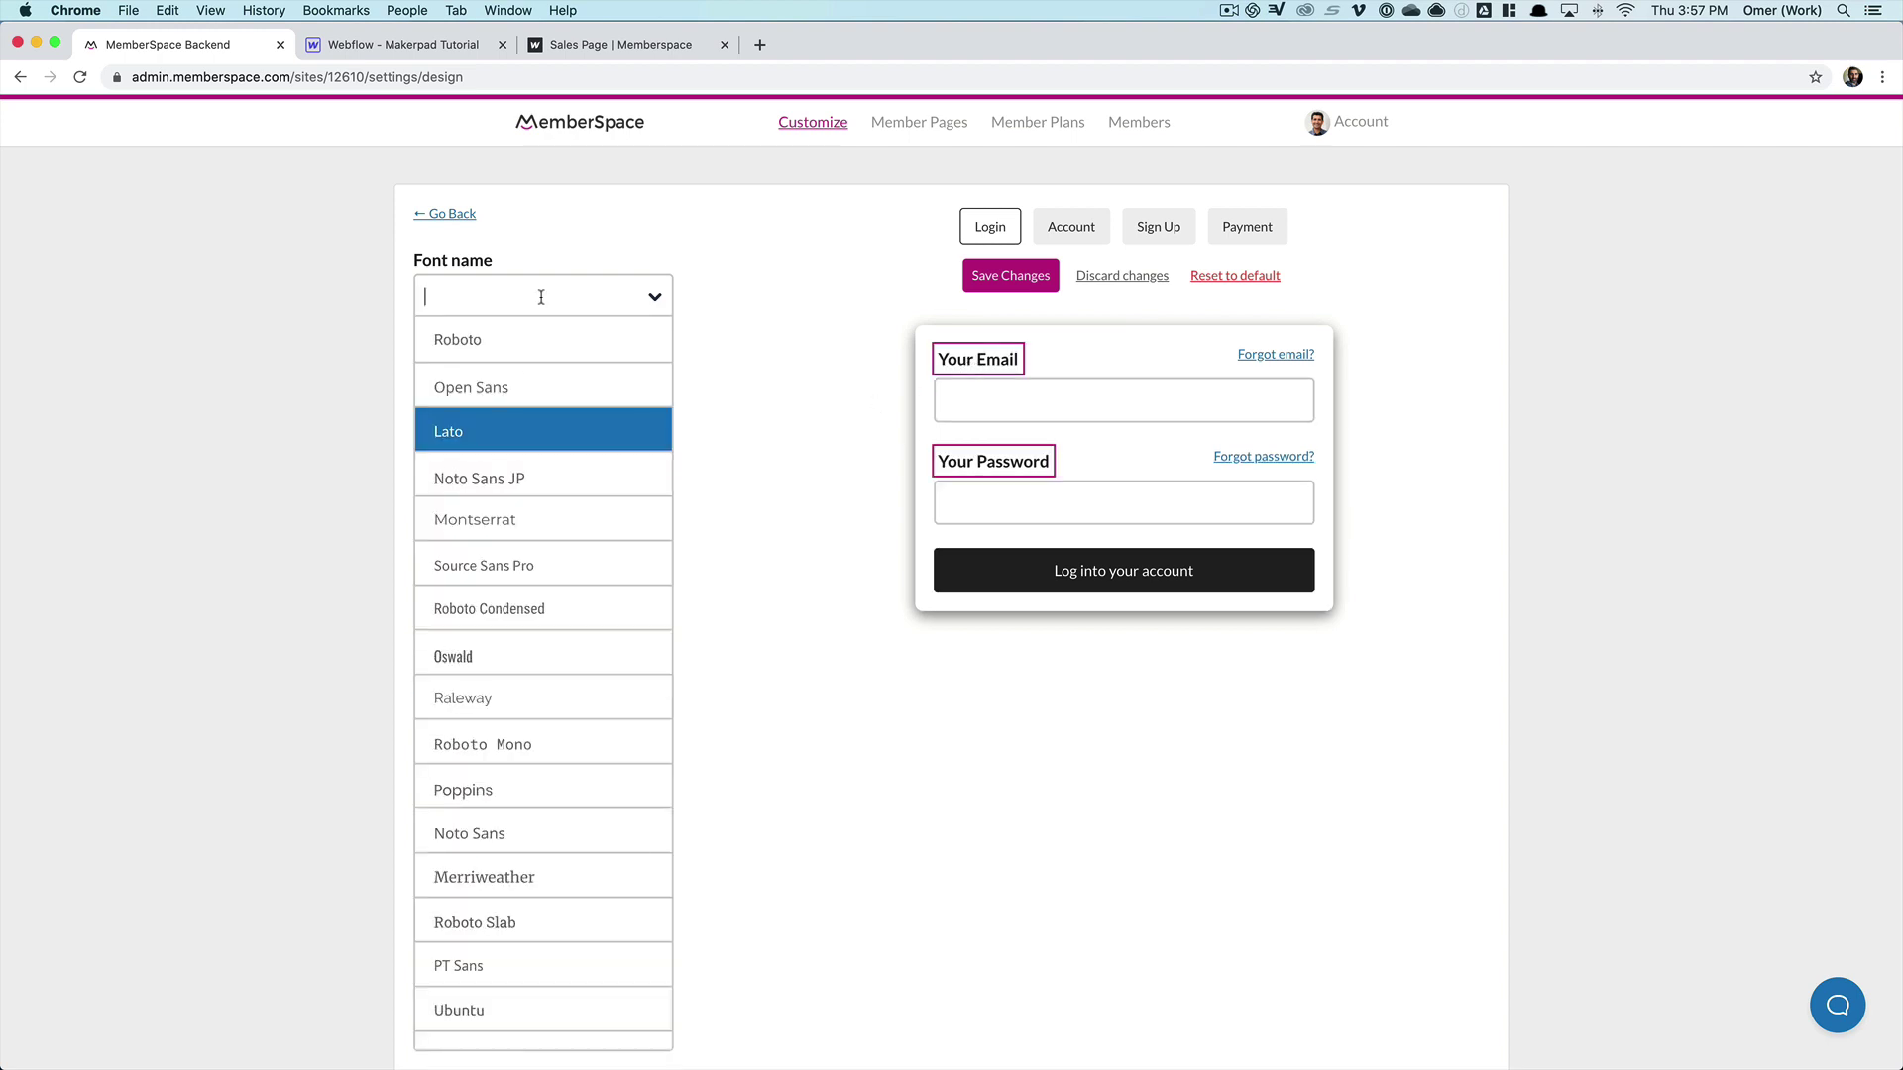
{"action": "left_click", "coordinate": [509, 522]}
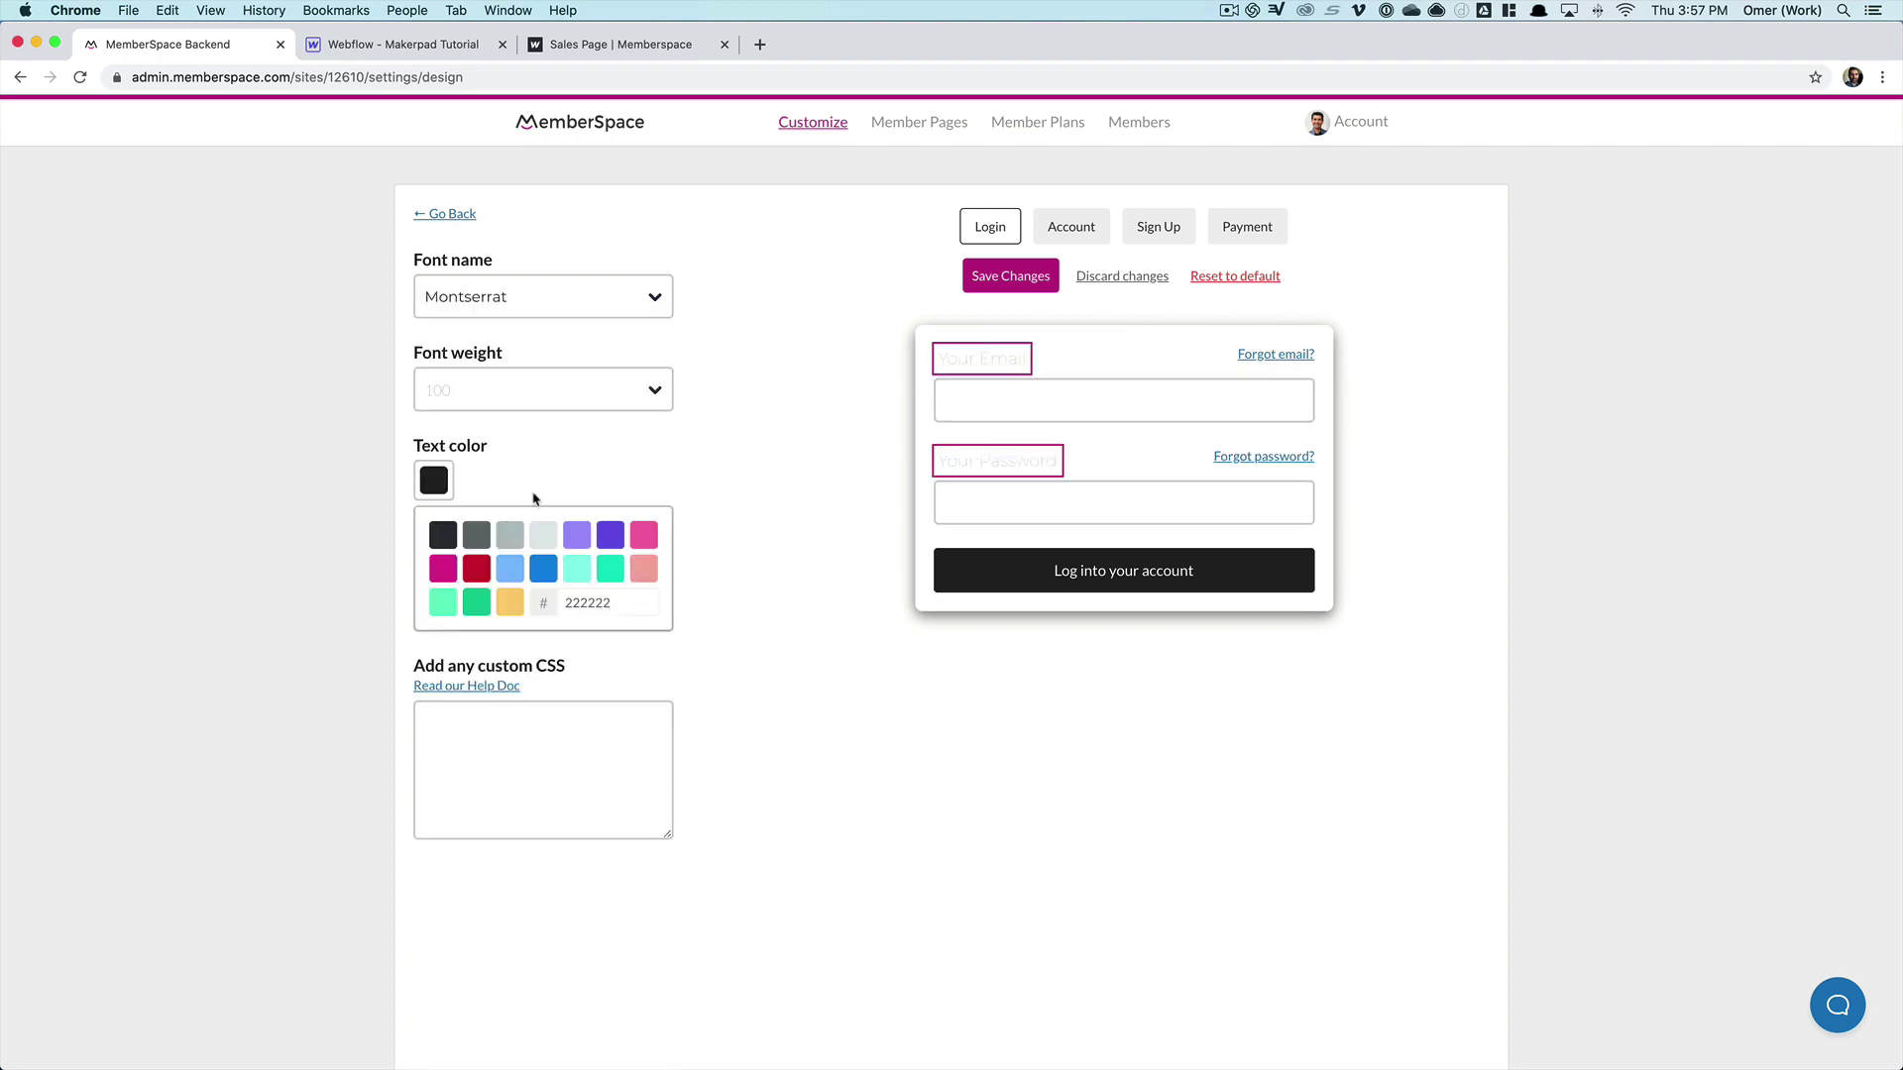
{"action": "left_click", "coordinate": [599, 382]}
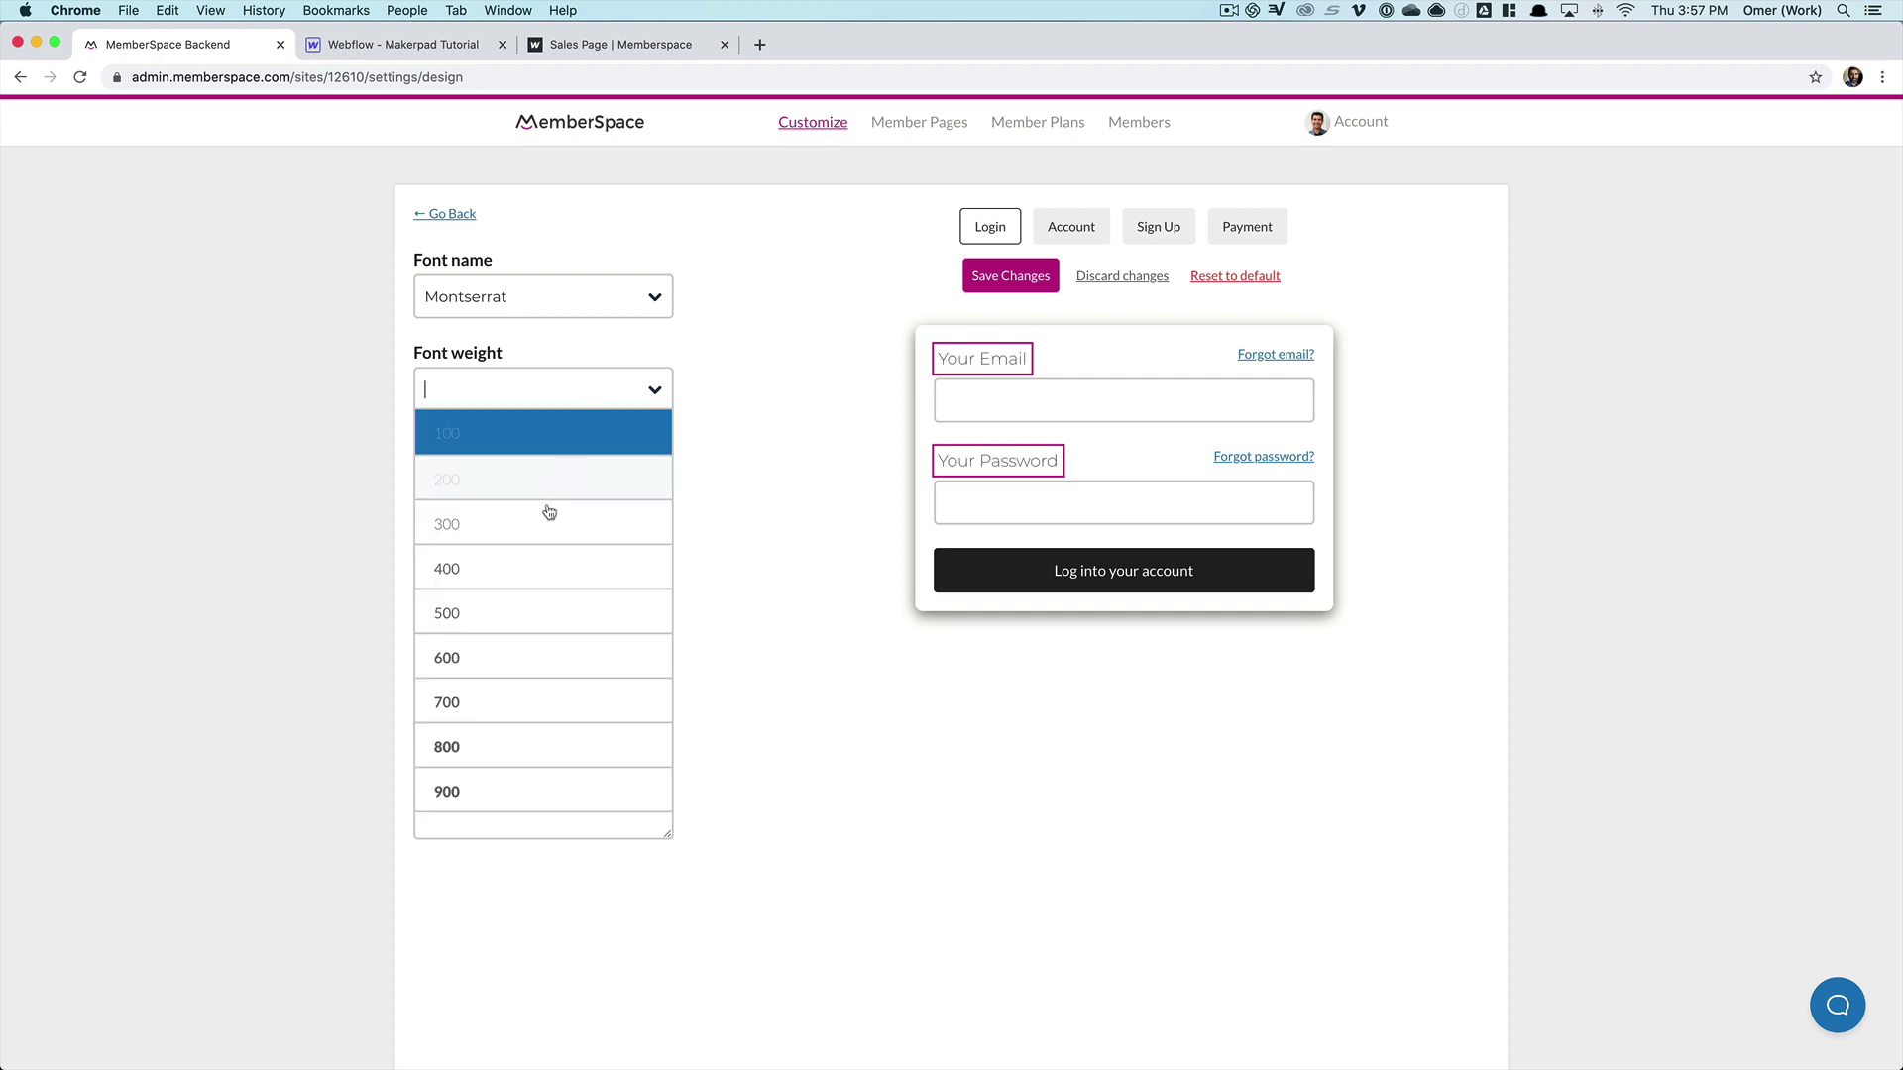
{"action": "left_click", "coordinate": [510, 616]}
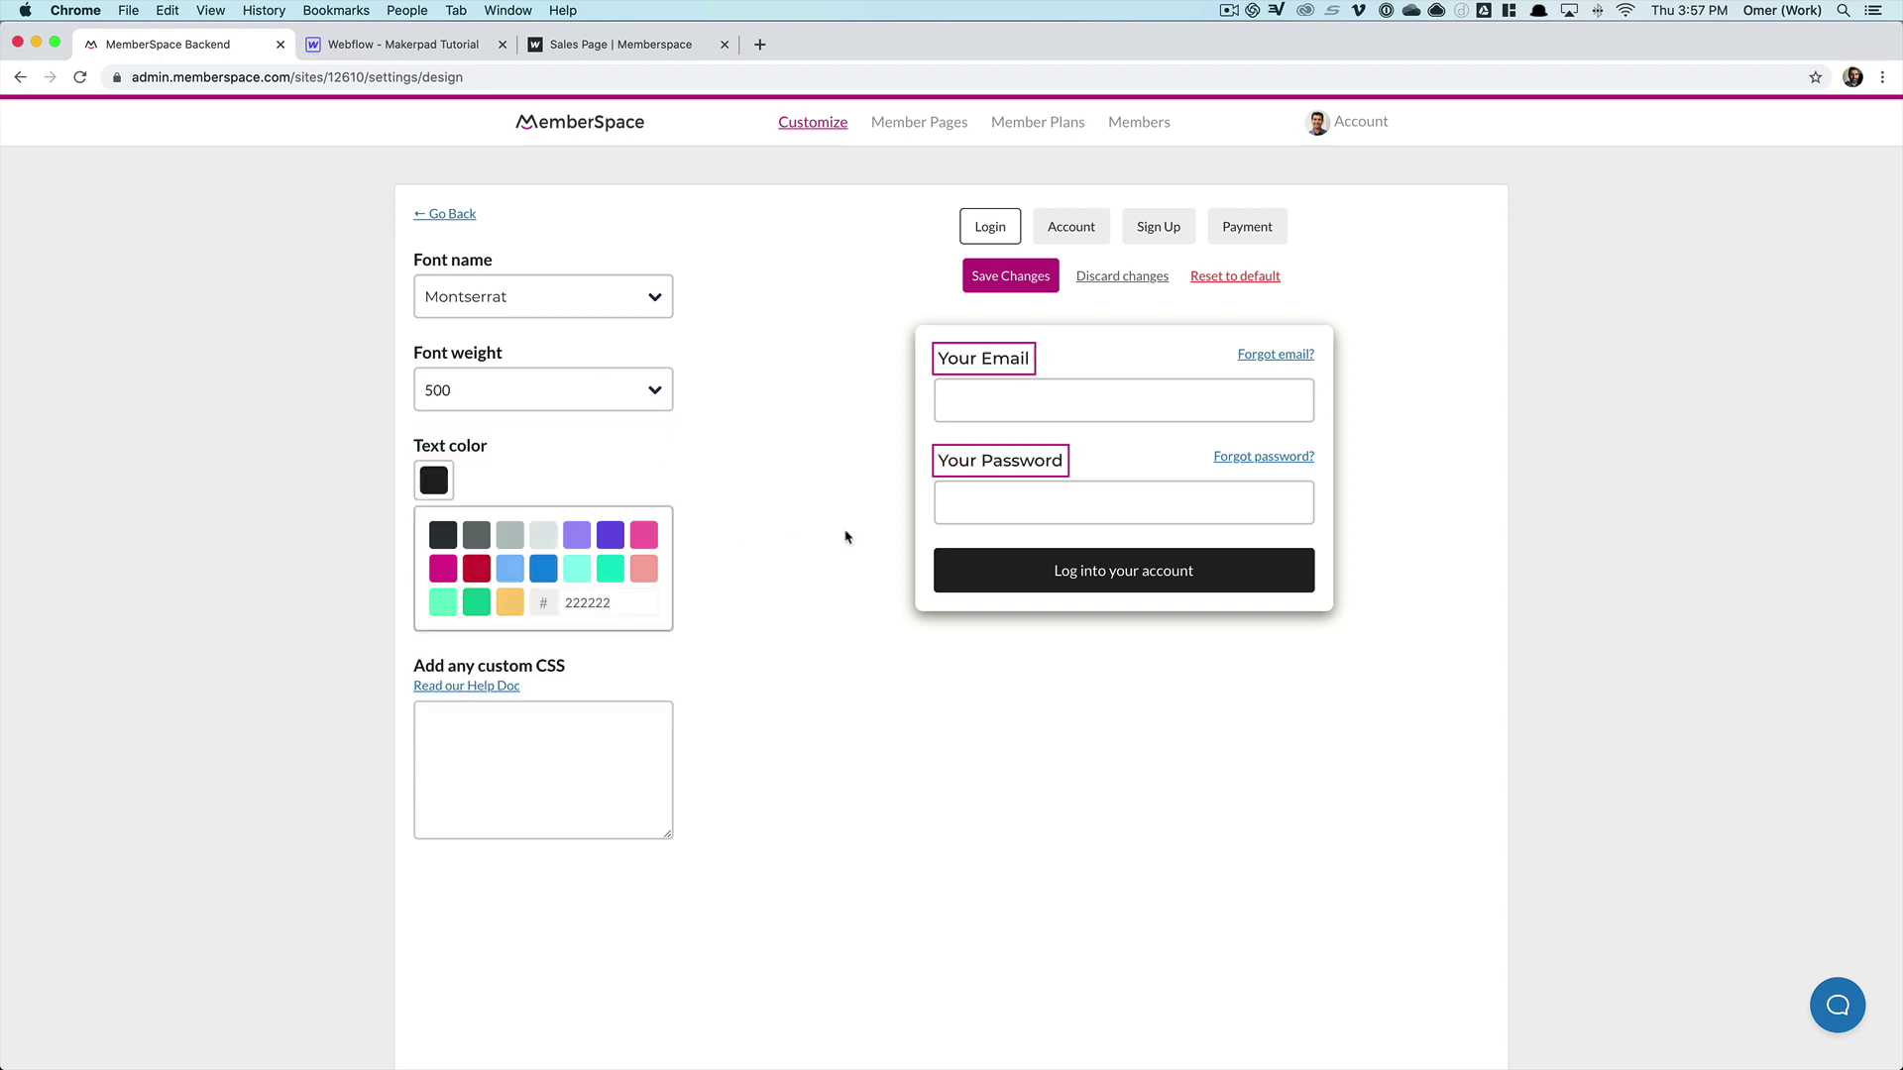
{"action": "scroll", "coordinate": [680, 467], "scroll_direction": "down", "scroll_amount": 1}
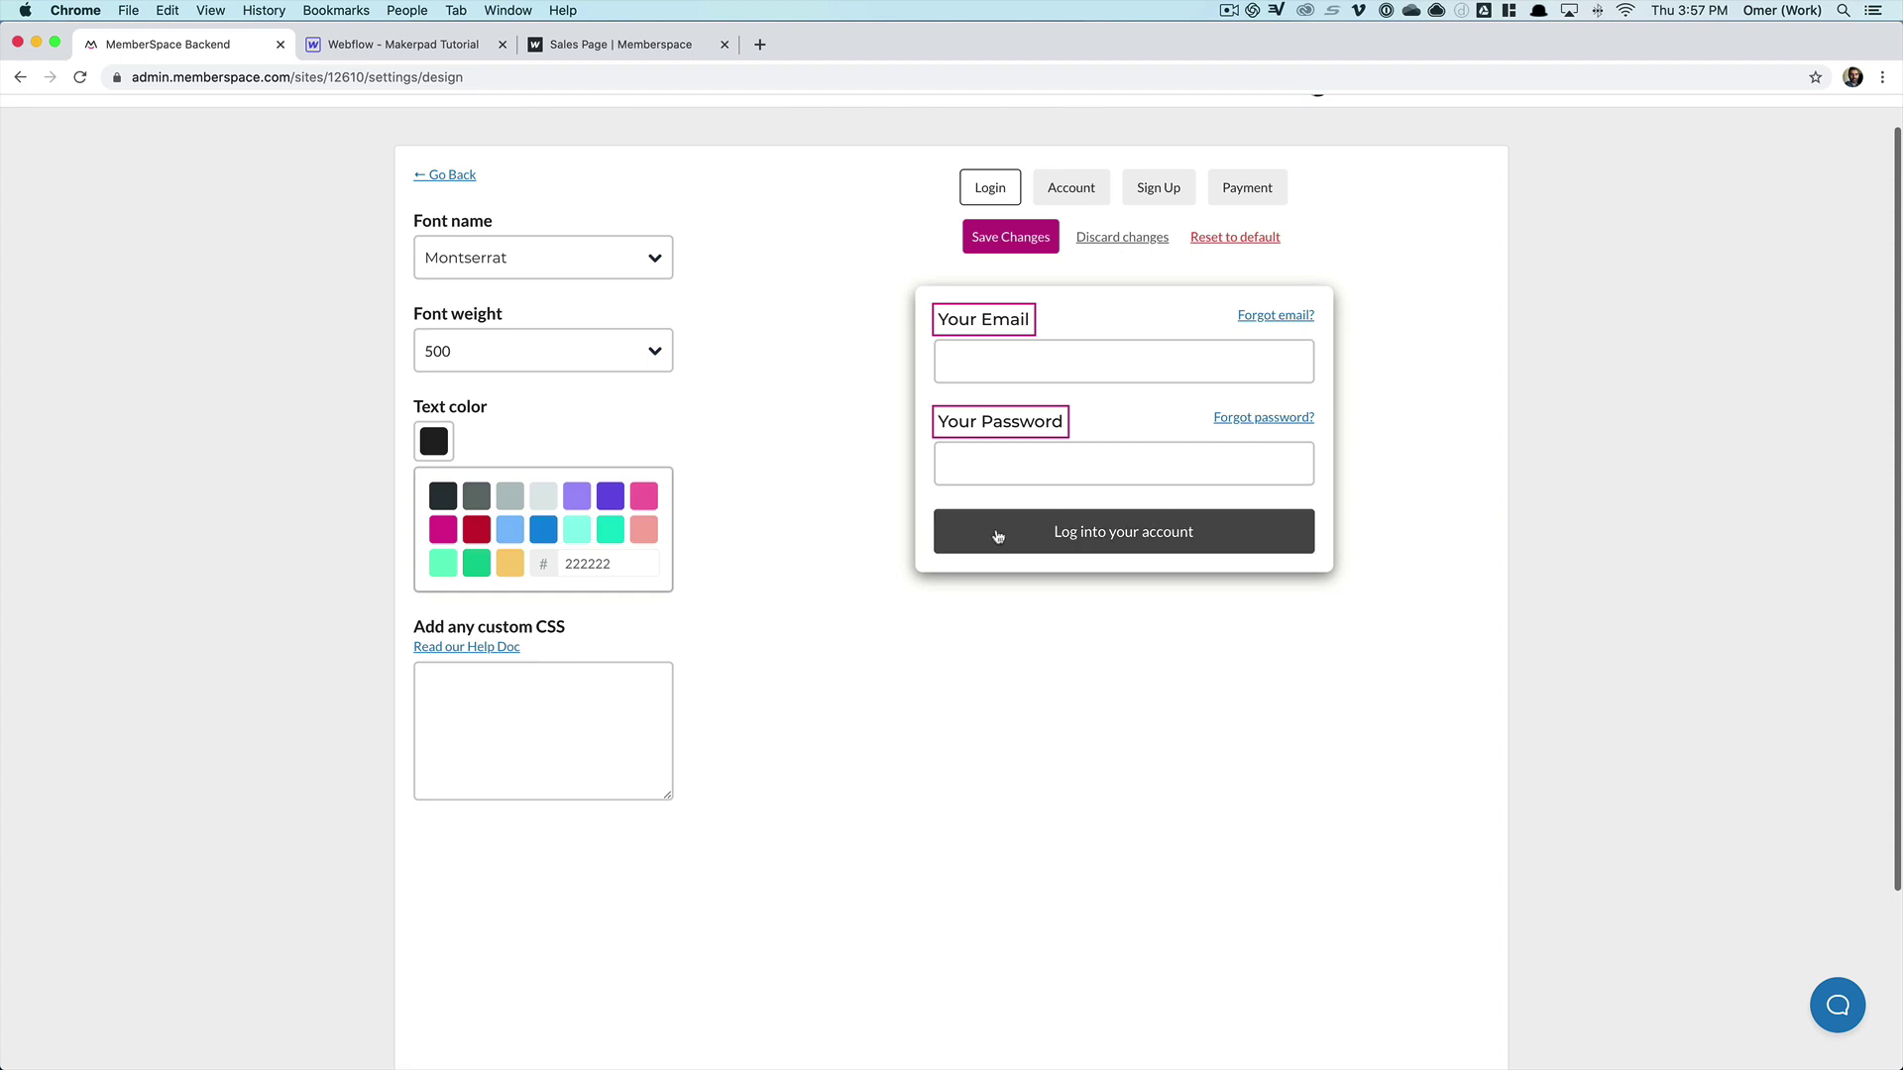
- Set the login button text to Montserrat at weight 600
{"action": "left_click", "coordinate": [1053, 544]}
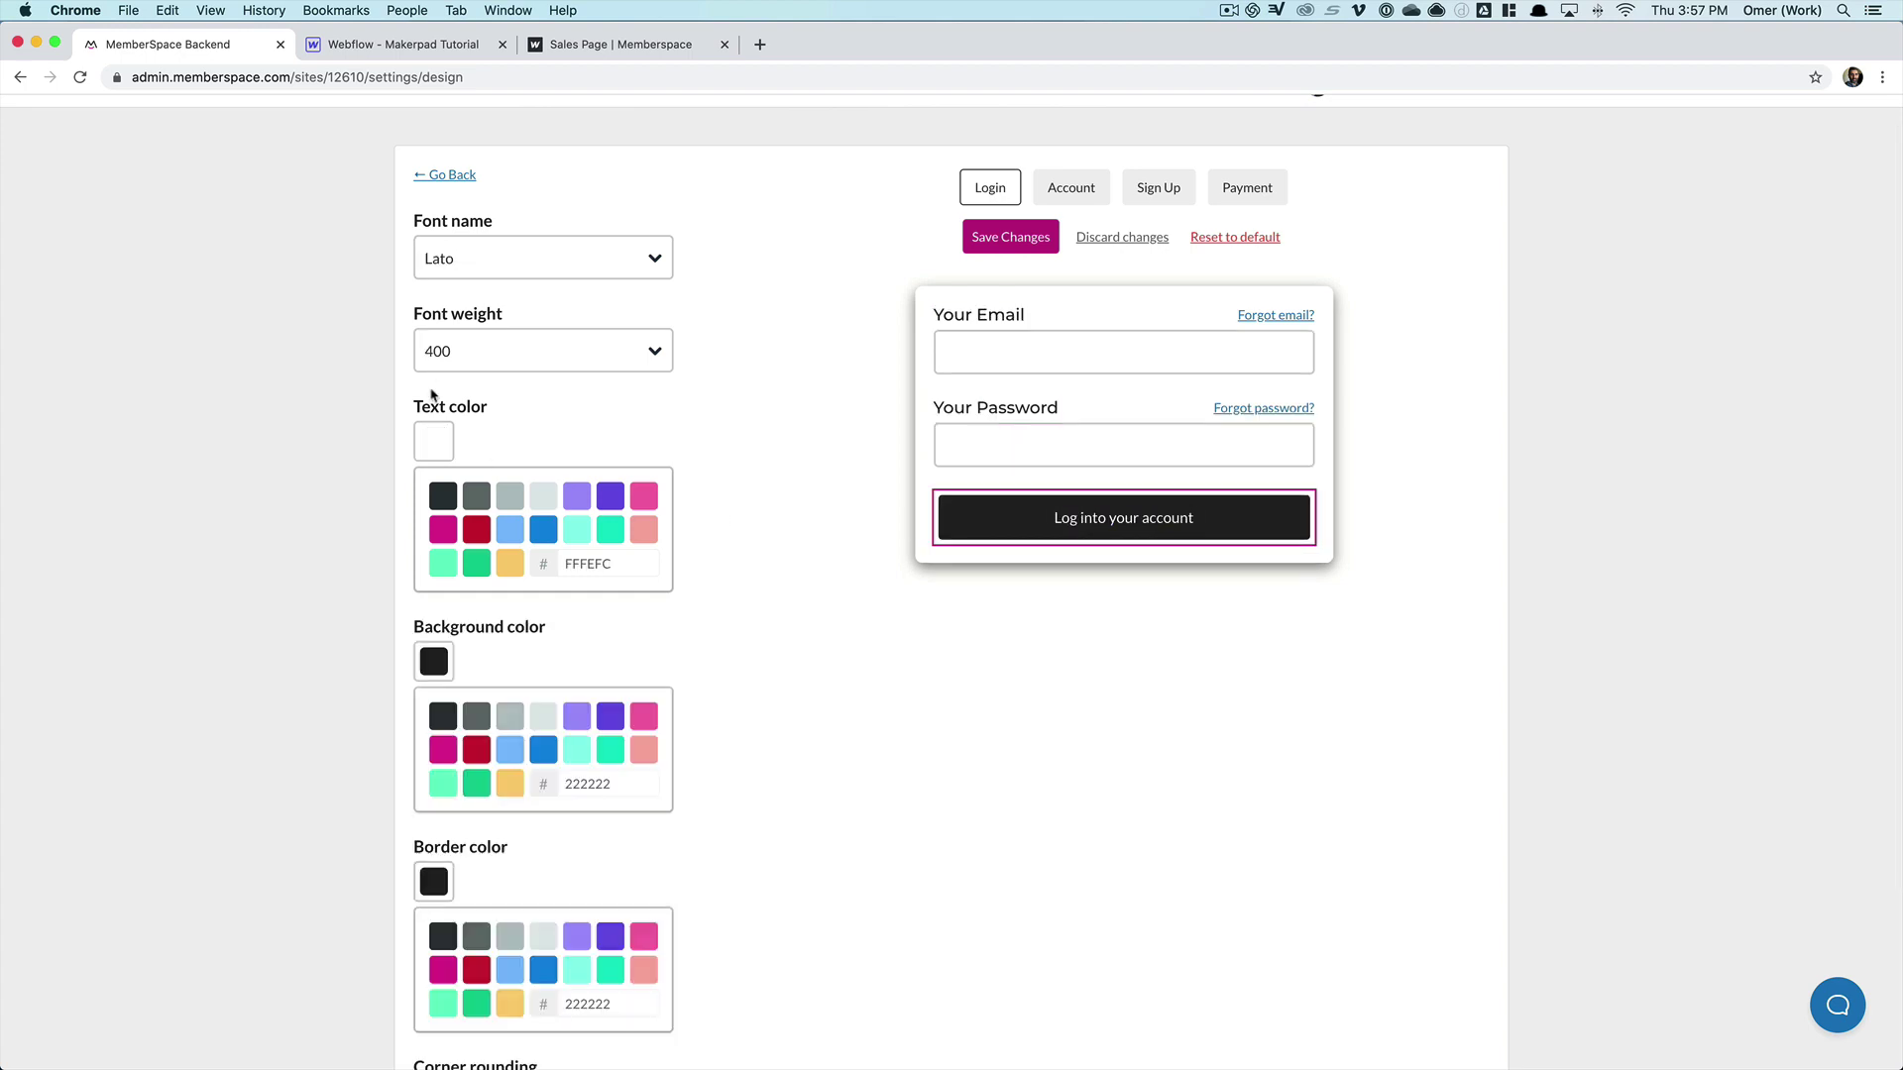
{"action": "left_click", "coordinate": [472, 260]}
{"action": "left_click", "coordinate": [501, 472]}
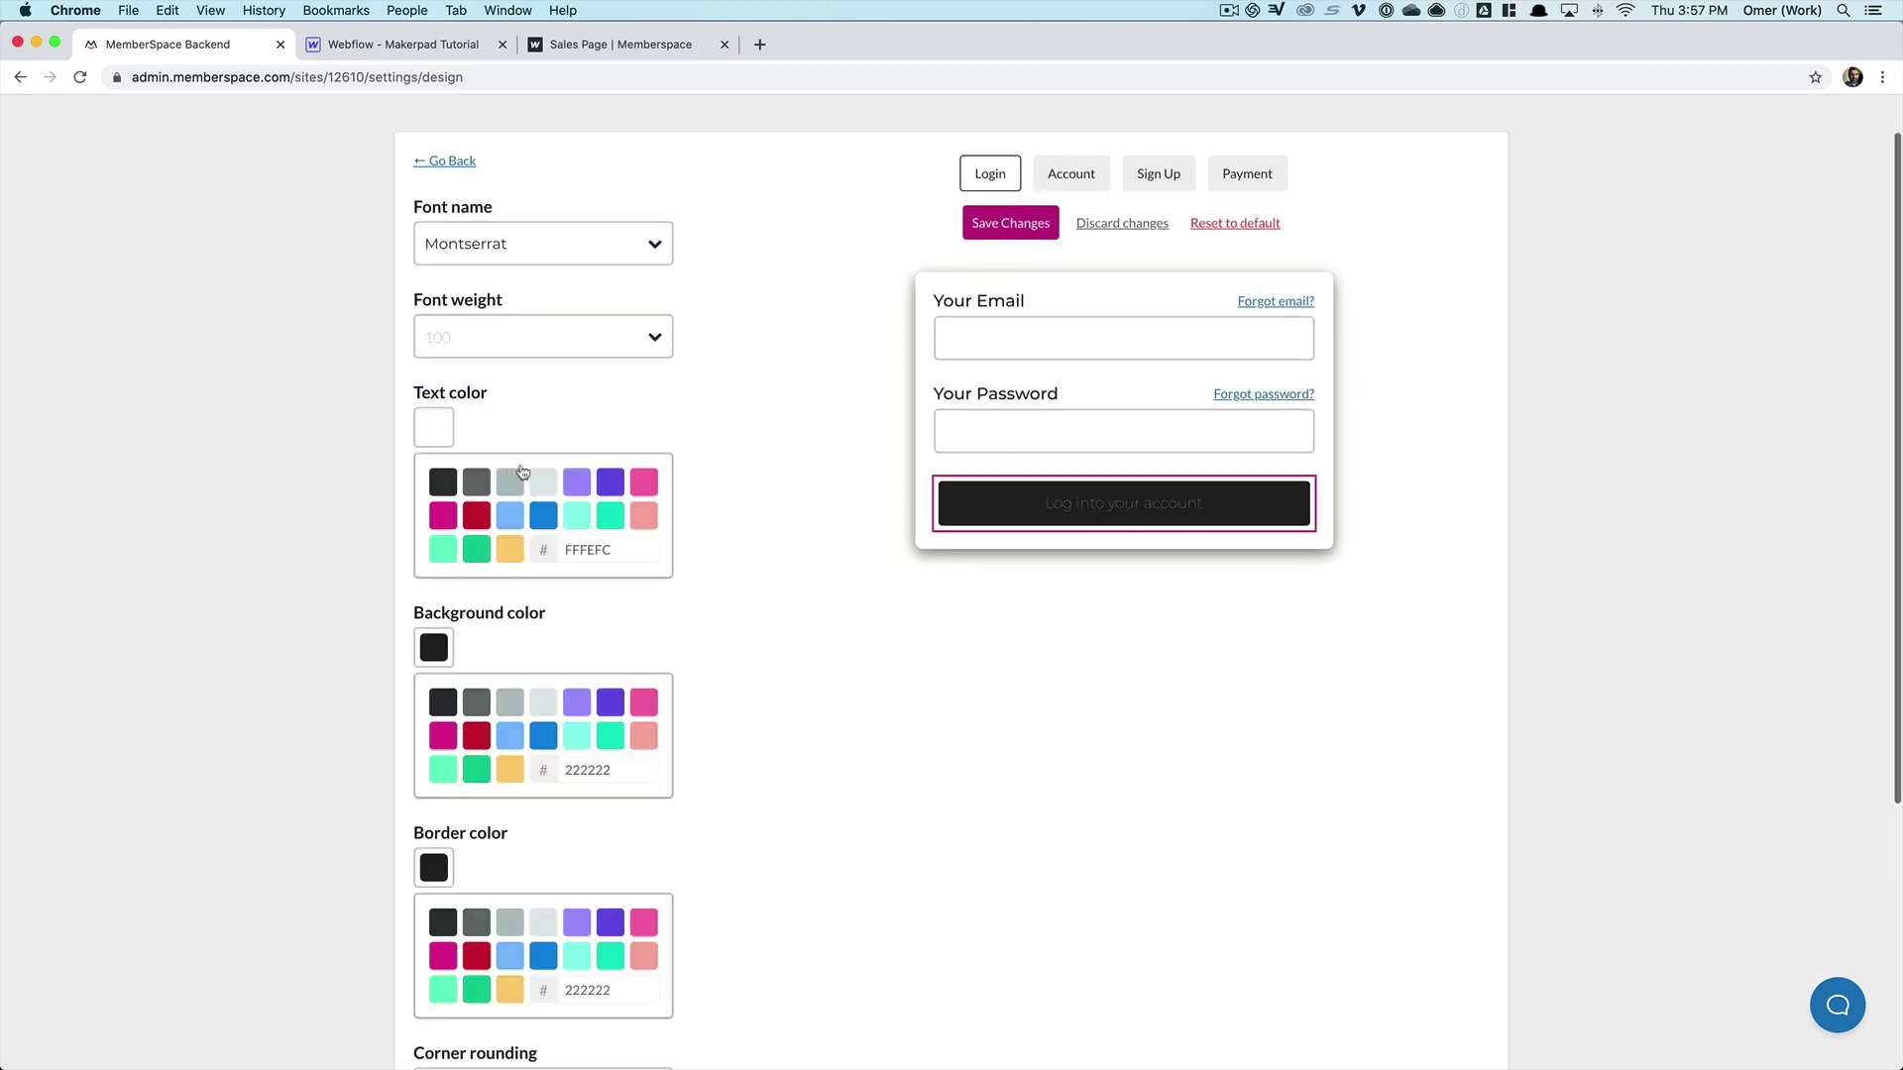
{"action": "left_click", "coordinate": [518, 350]}
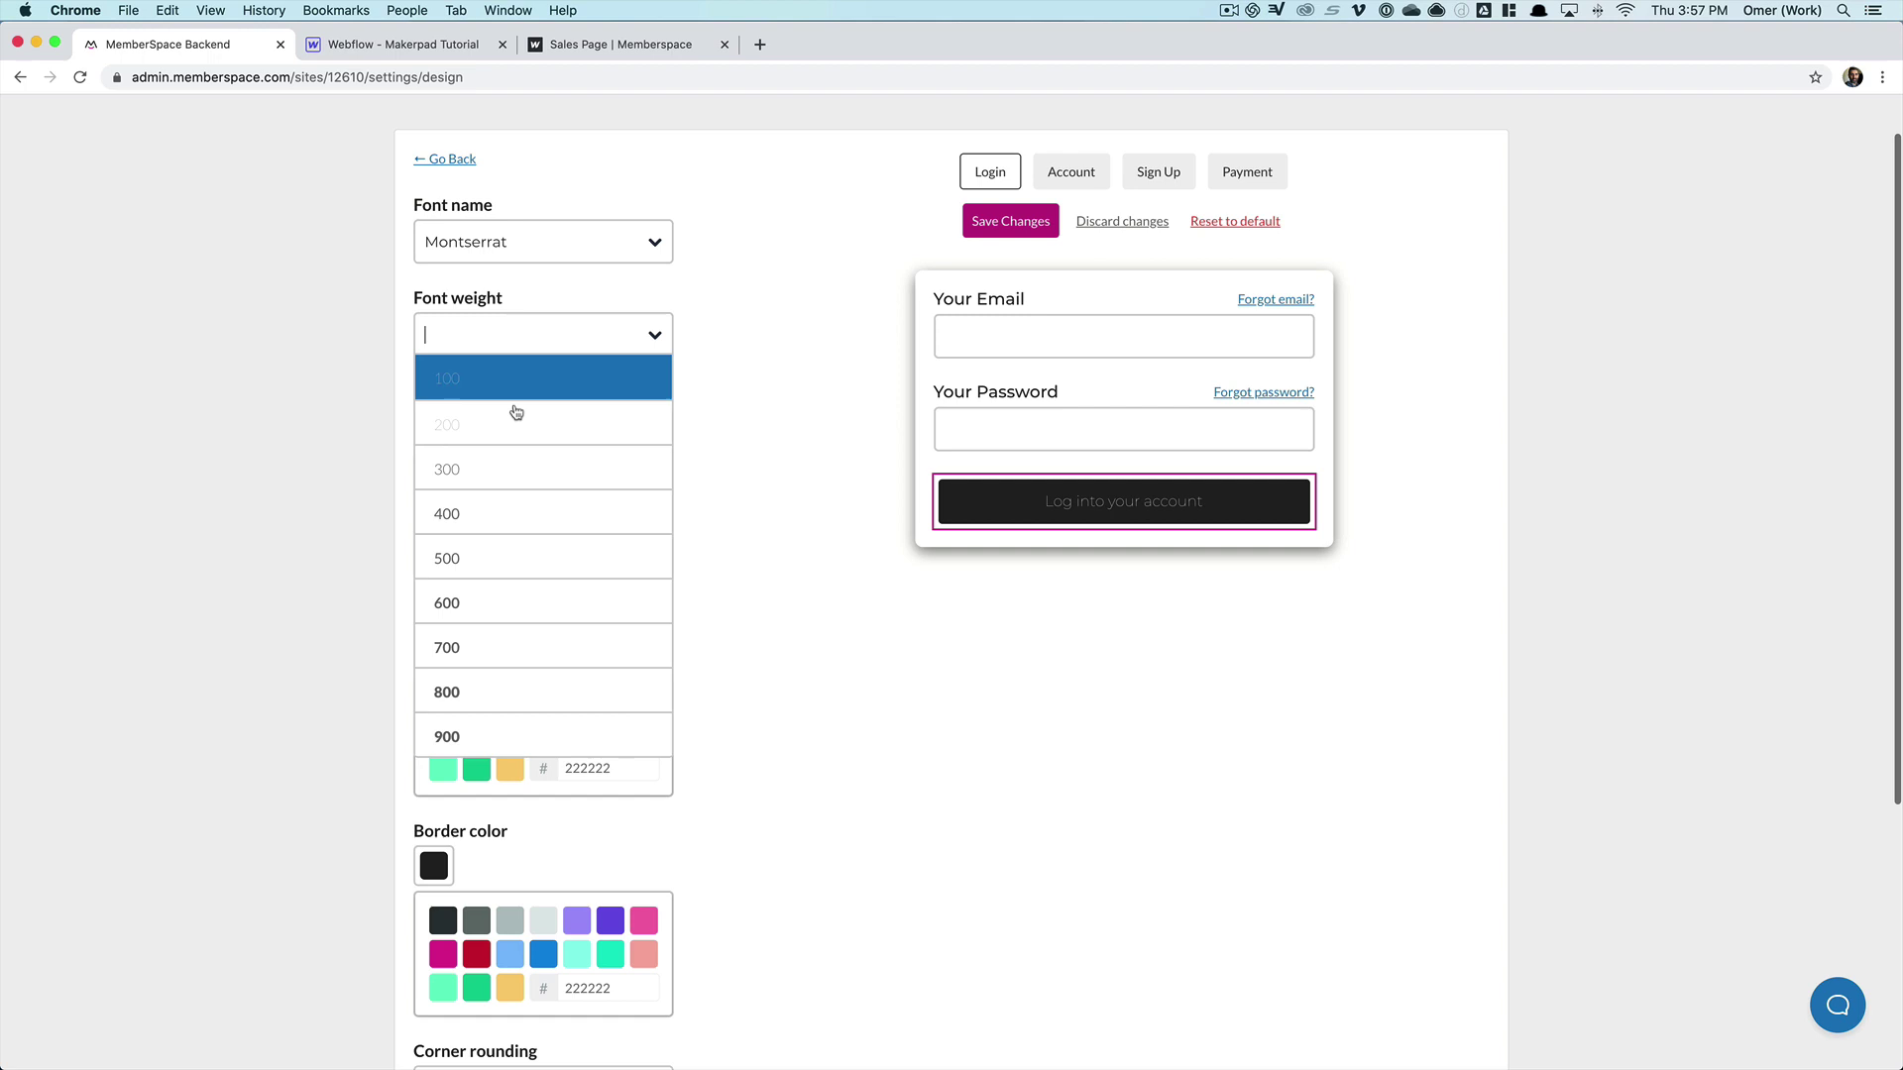
{"action": "left_click", "coordinate": [514, 605]}
- Set the forgot email and password links to Montserrat at weight 400
{"action": "left_click", "coordinate": [1288, 299]}
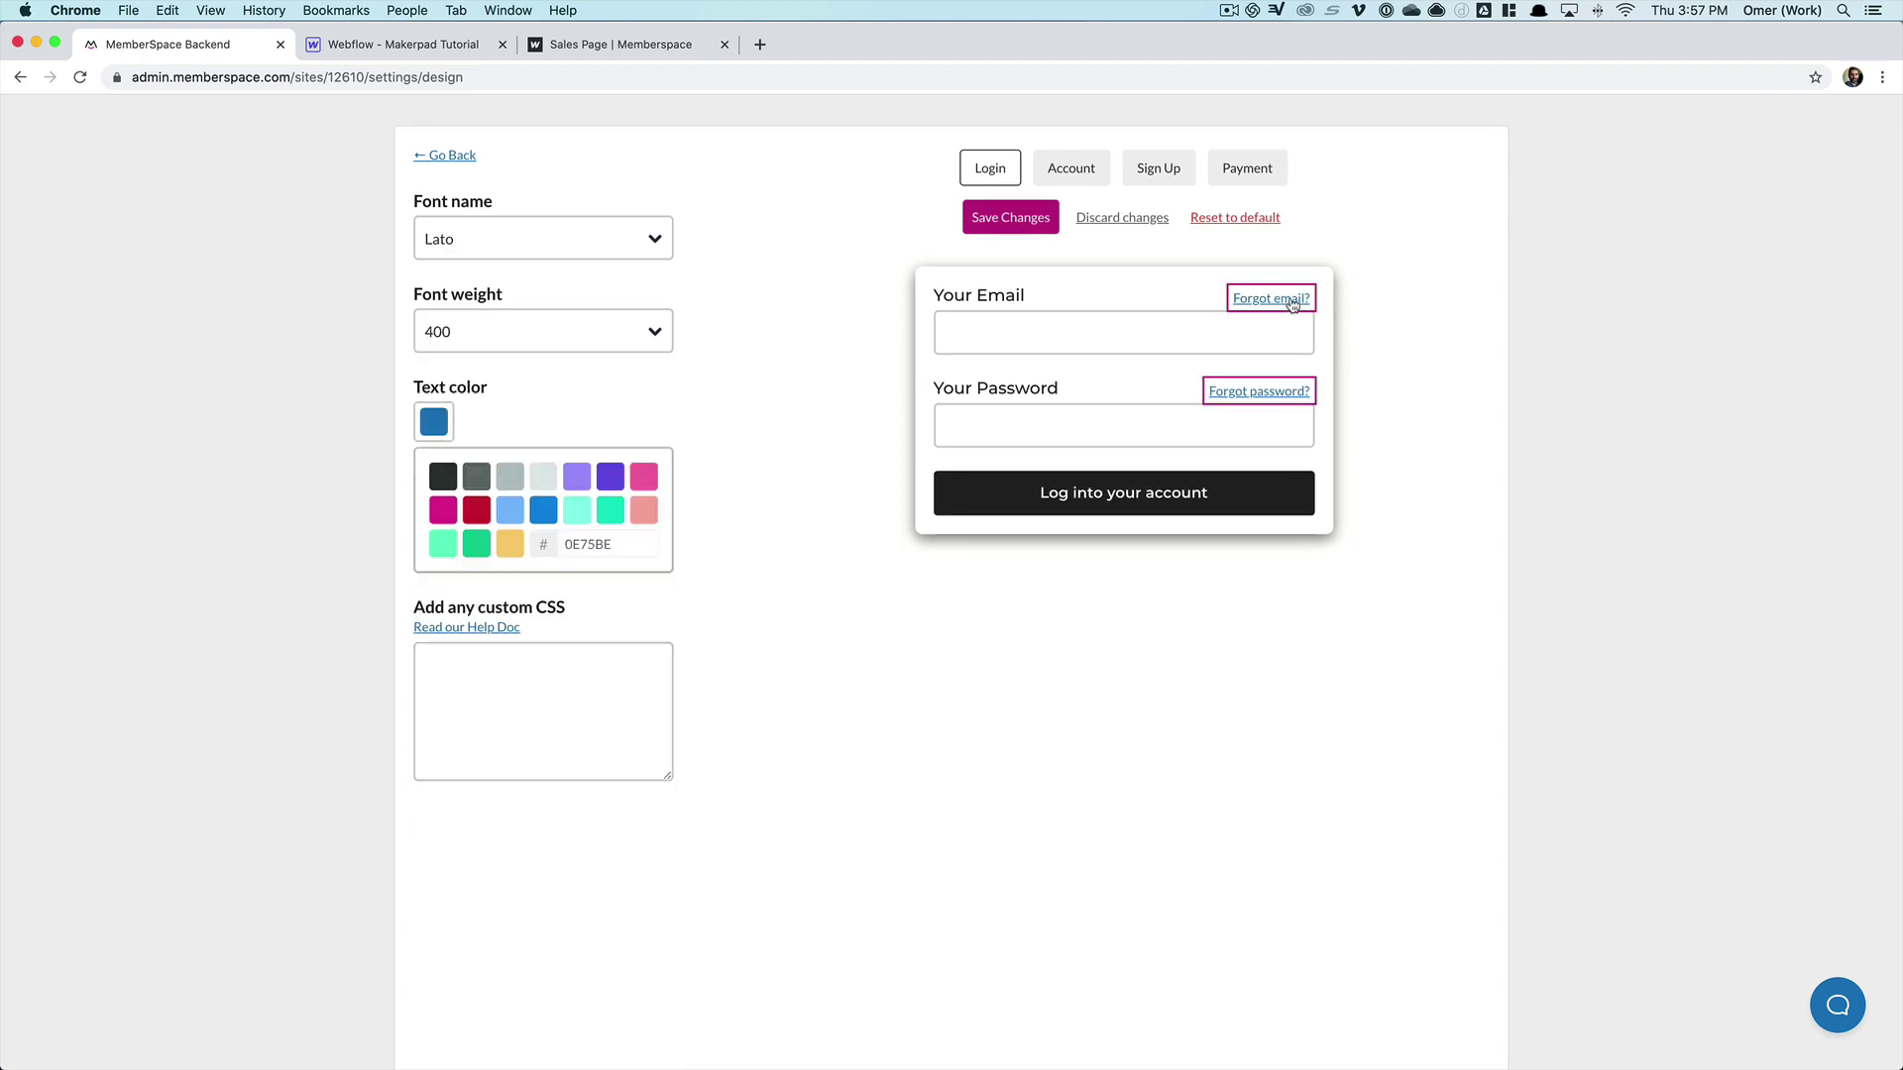
{"action": "left_click", "coordinate": [512, 335]}
{"action": "left_click", "coordinate": [504, 238]}
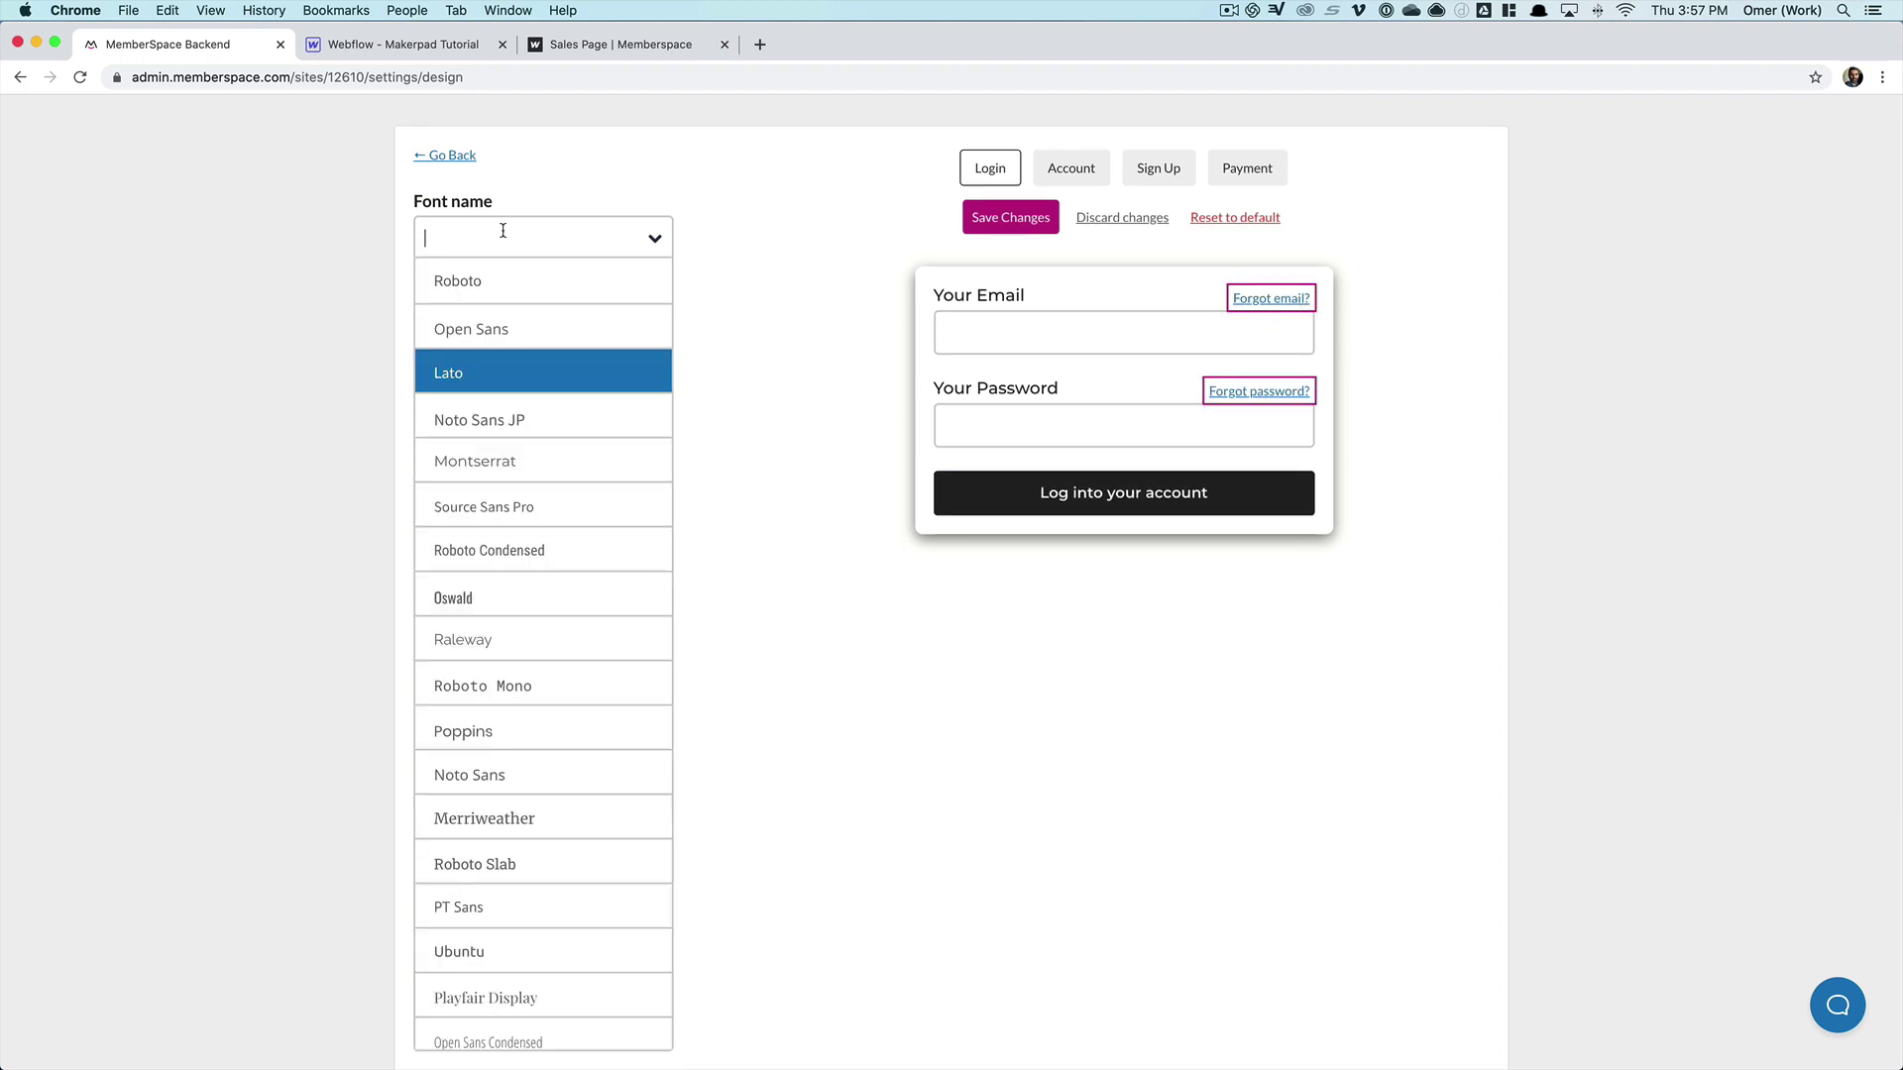
{"action": "left_click", "coordinate": [523, 479]}
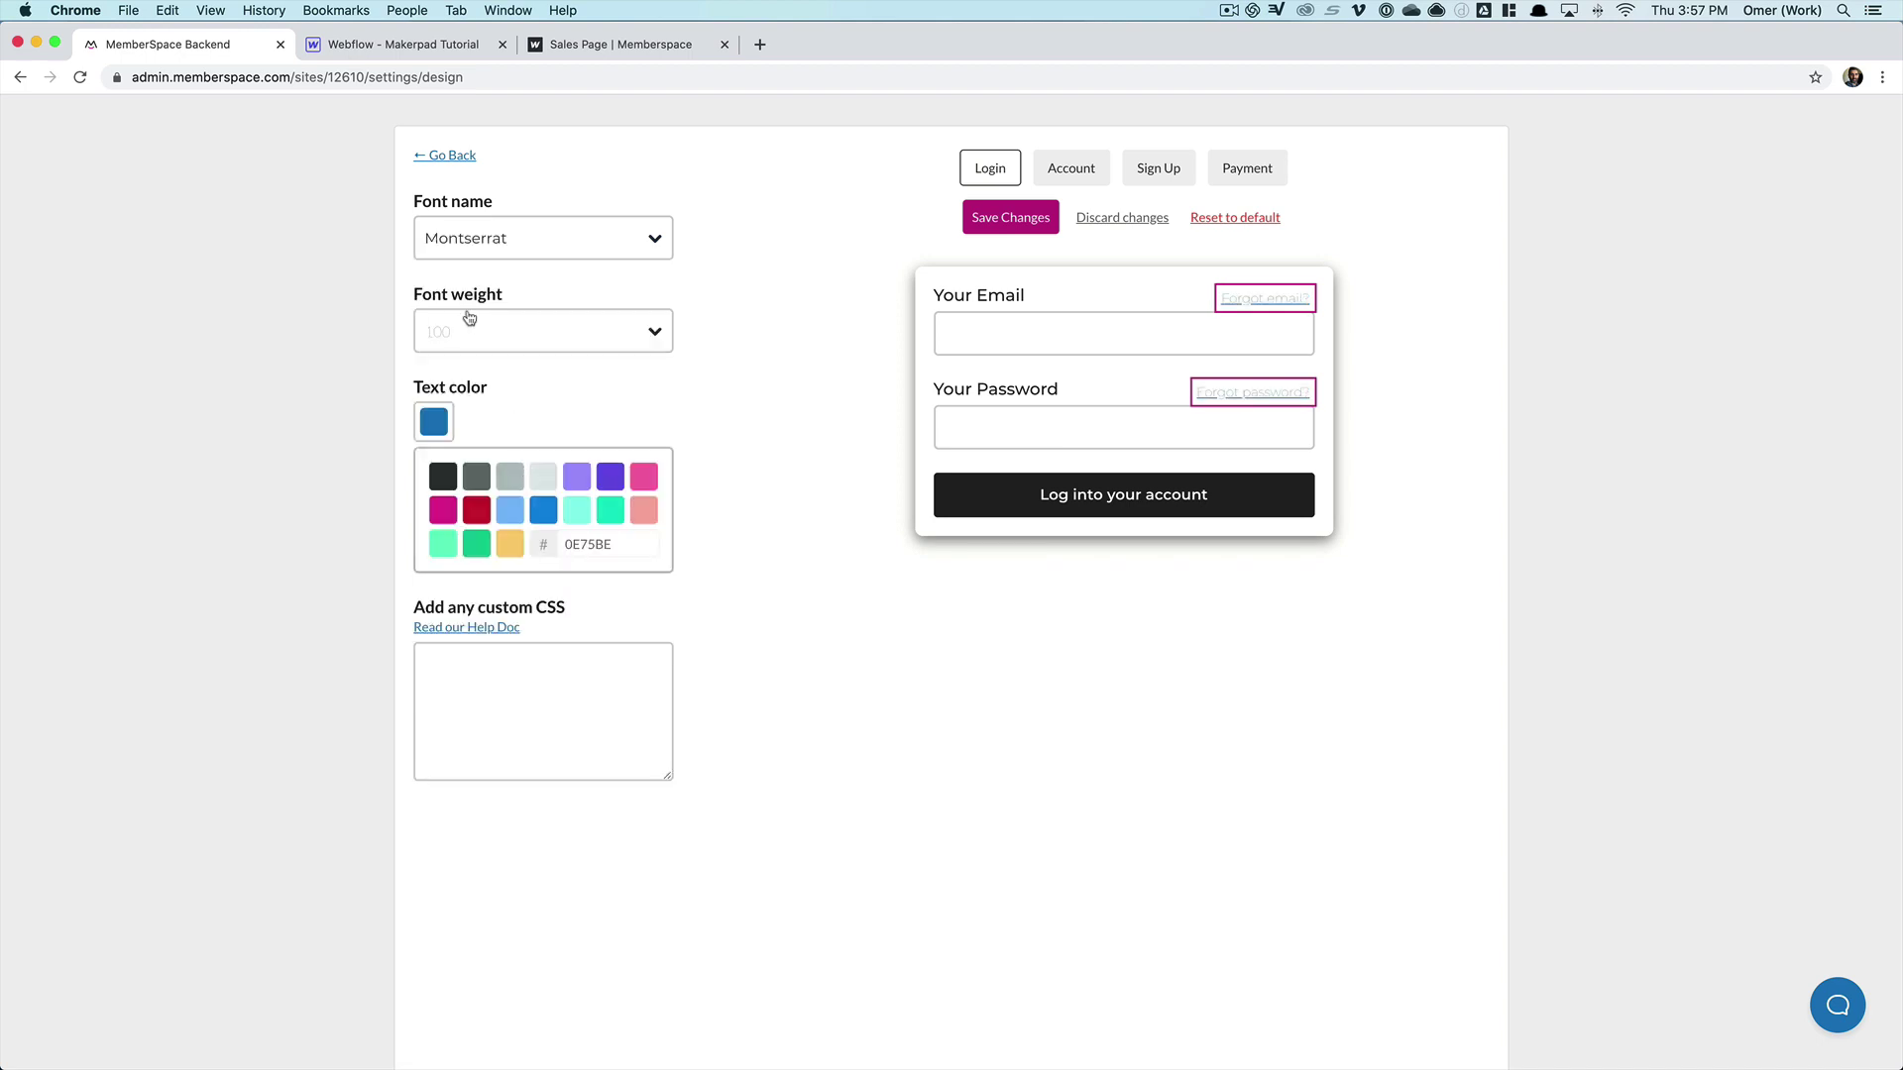
{"action": "left_click", "coordinate": [479, 338]}
{"action": "left_click", "coordinate": [502, 547]}
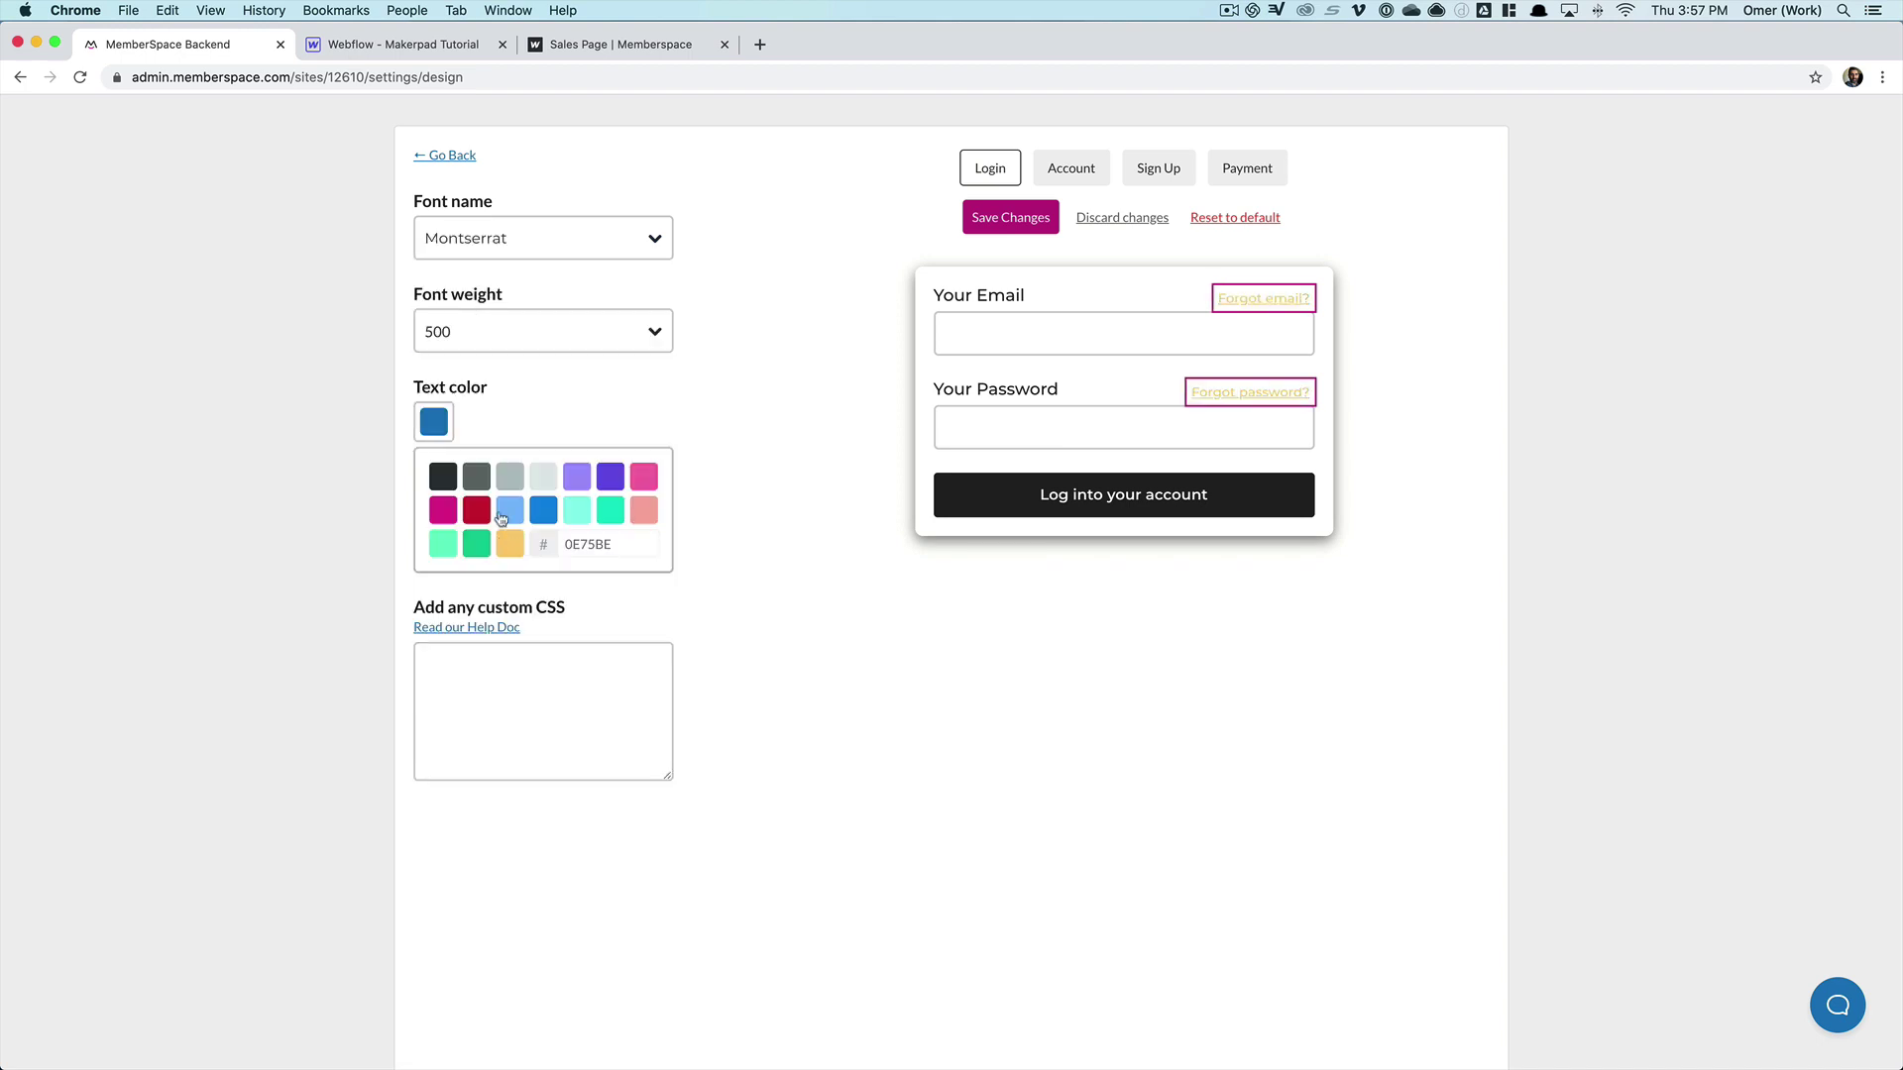
{"action": "left_click", "coordinate": [482, 331]}
{"action": "left_click", "coordinate": [479, 508]}
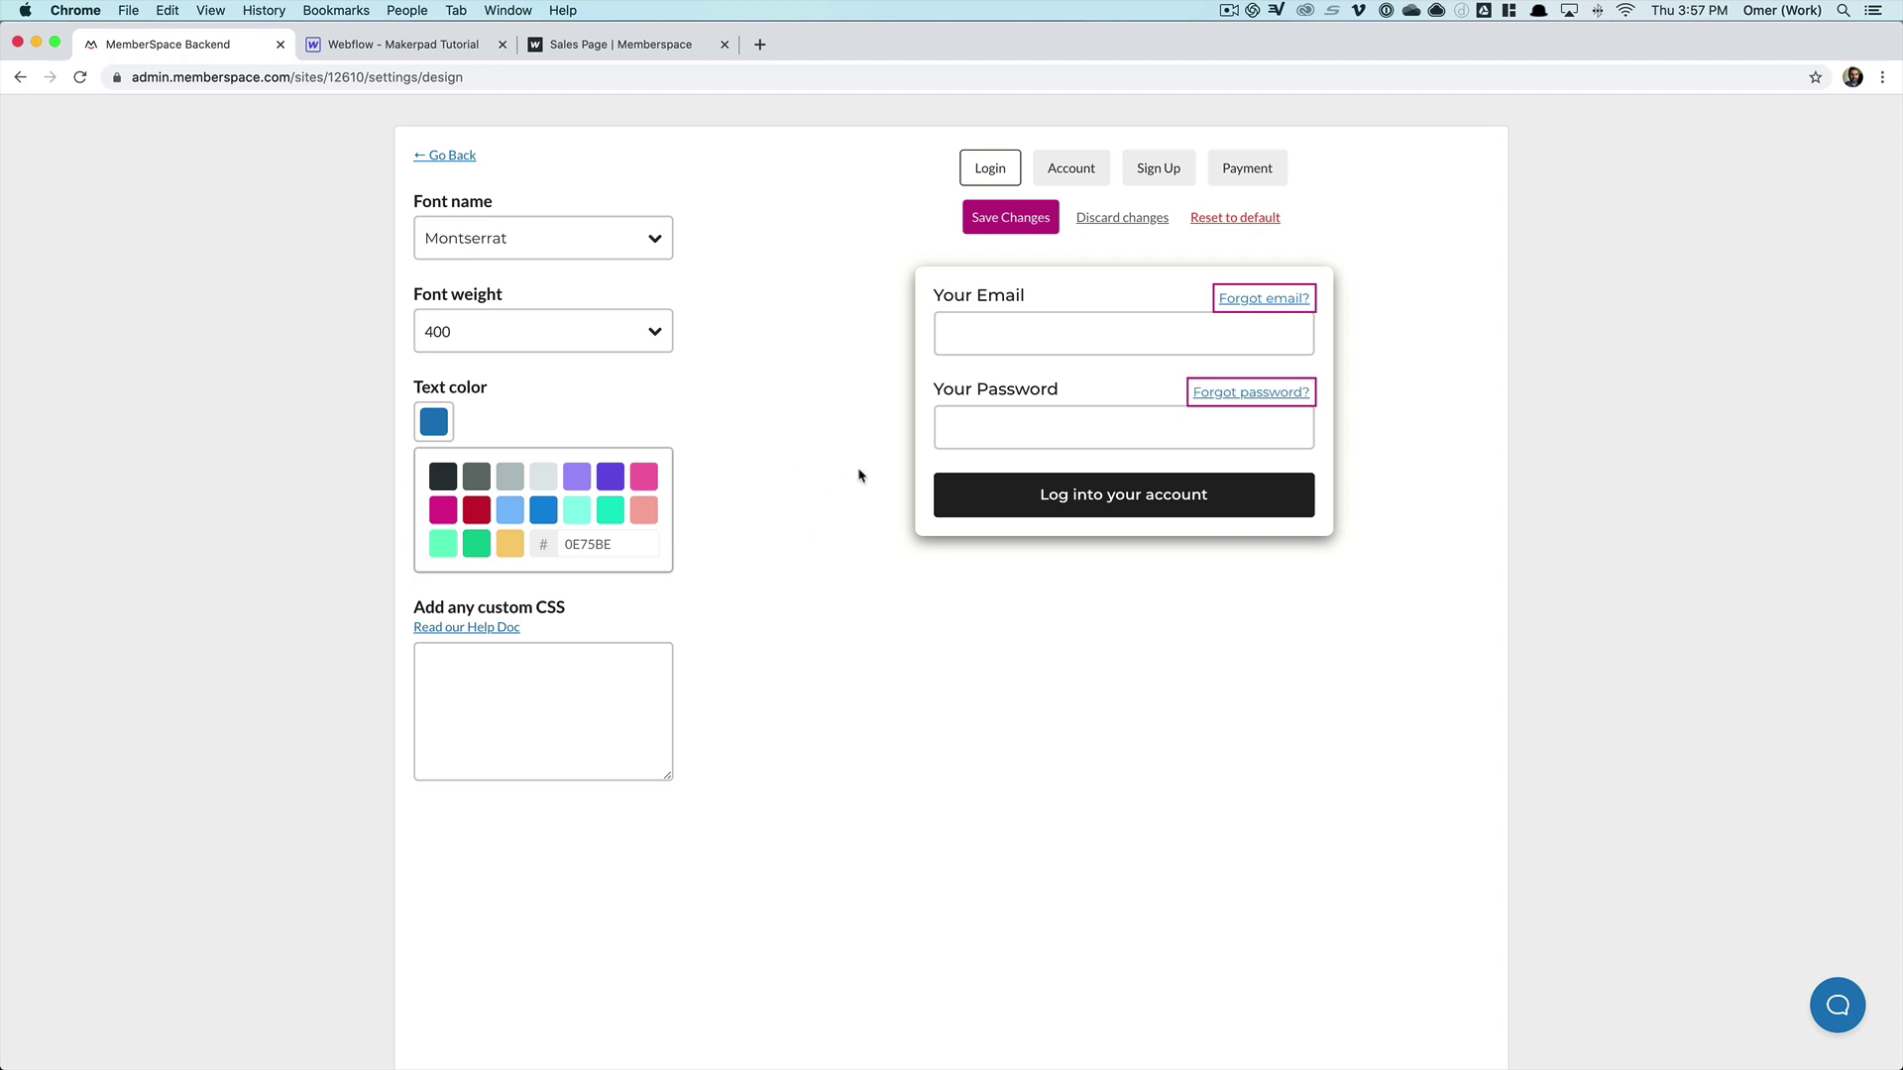
{"action": "left_click", "coordinate": [957, 487]}
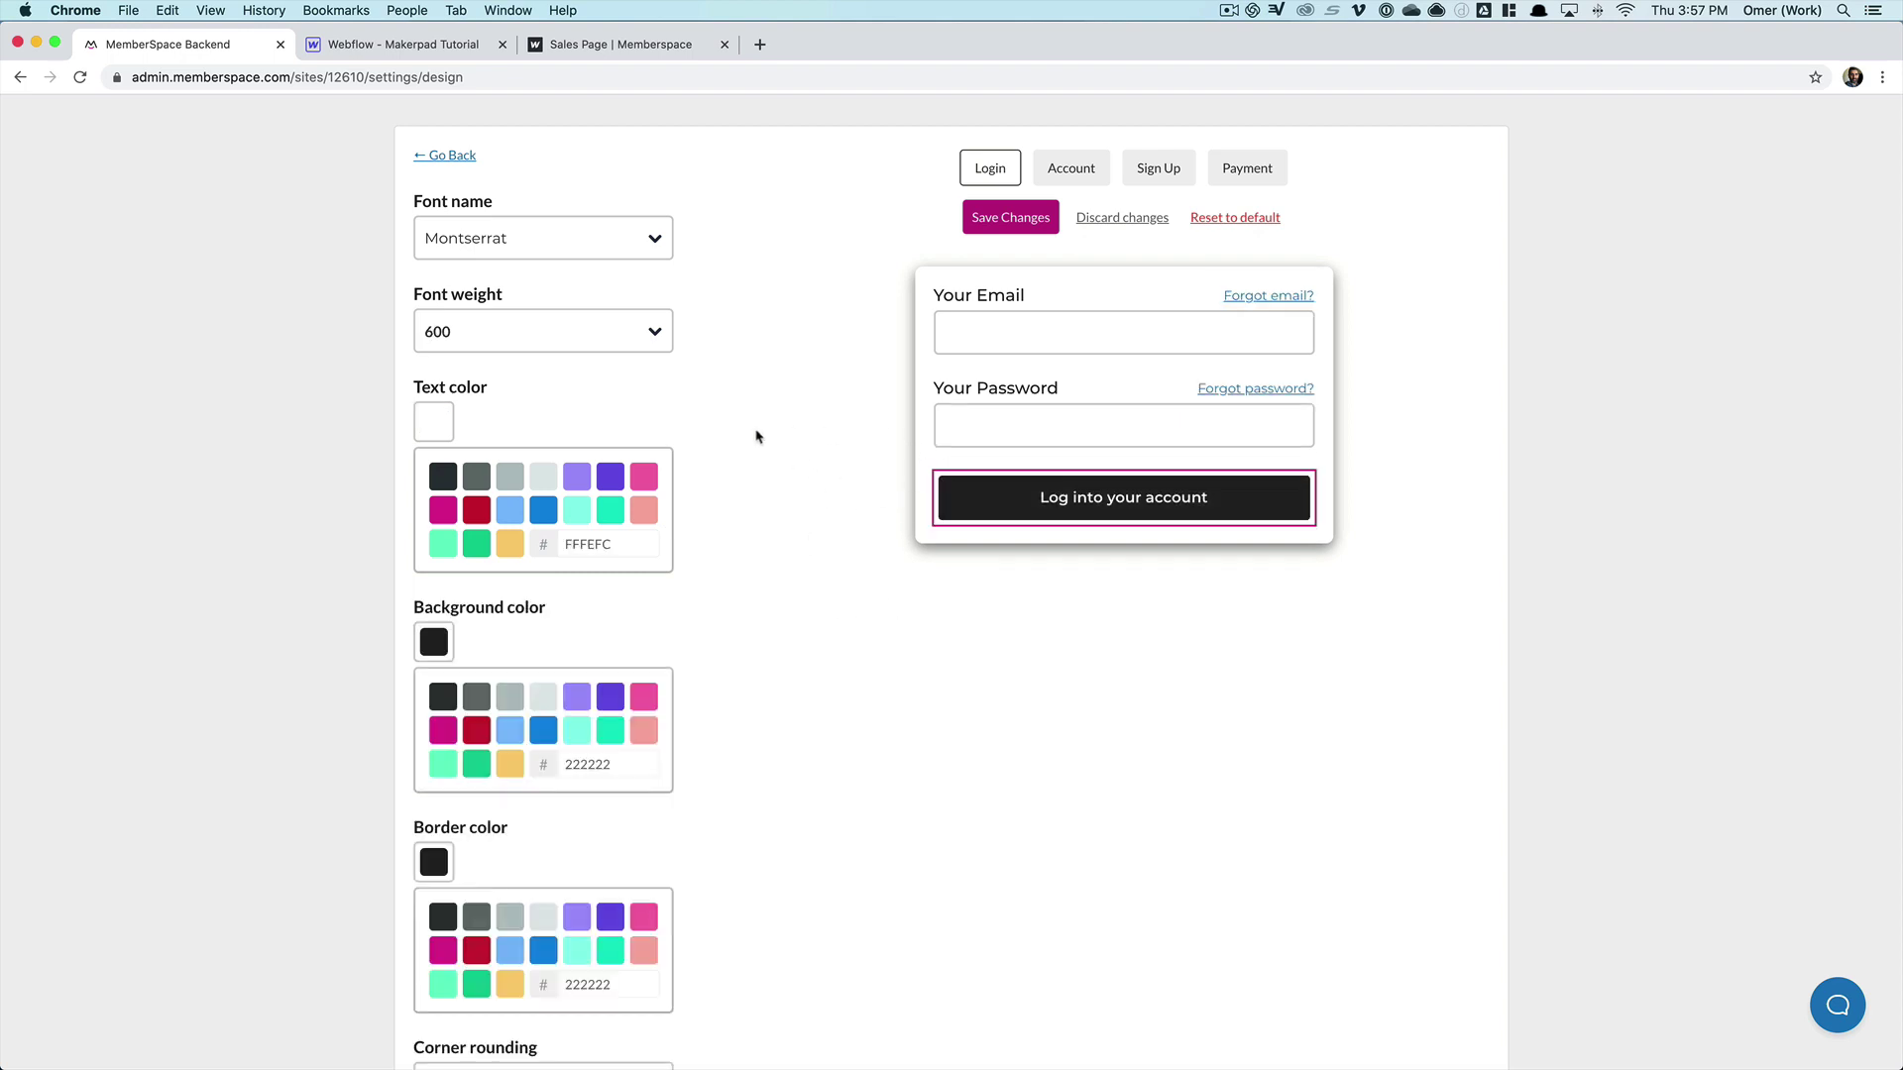
- Check the published sales page, then return to the MemberSpace design settings
{"action": "scroll", "coordinate": [431, 452], "scroll_direction": "down", "scroll_amount": 1}
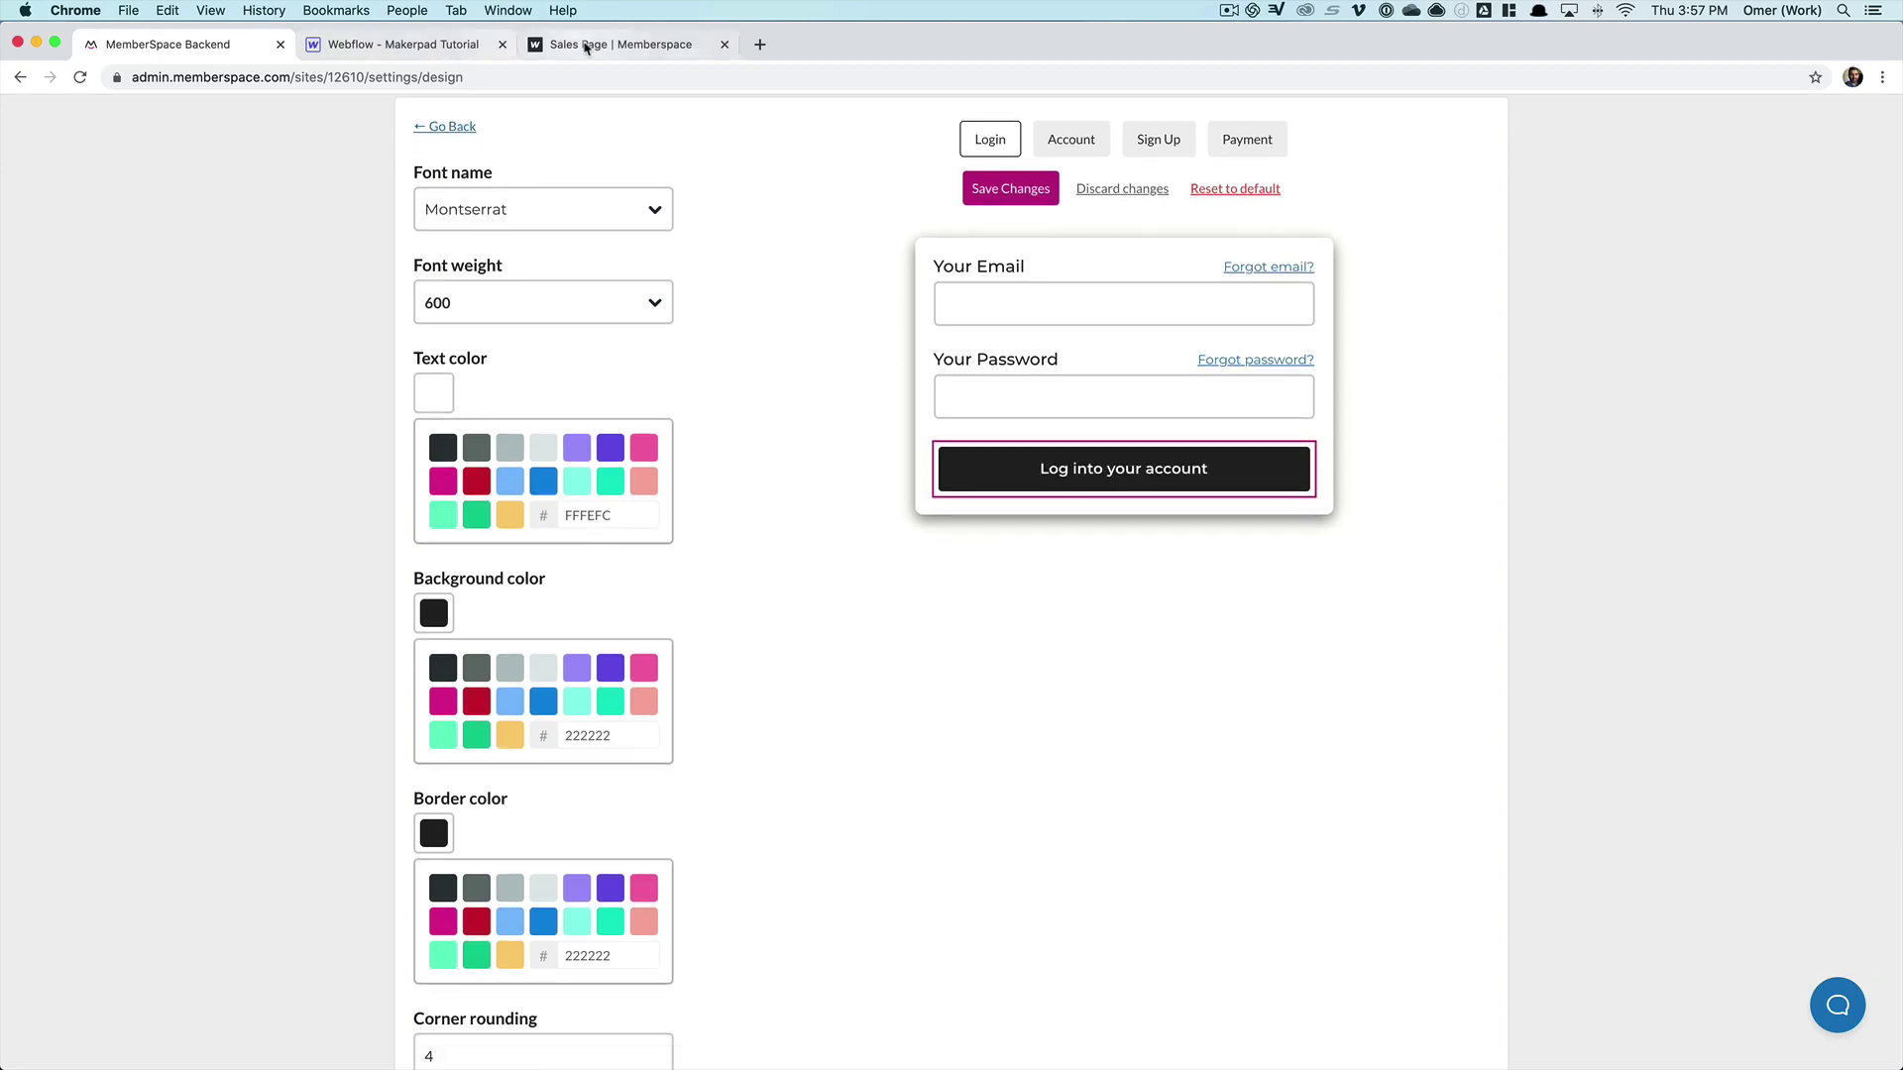
{"action": "left_click", "coordinate": [616, 43]}
{"action": "scroll", "coordinate": [962, 520], "scroll_direction": "down", "scroll_amount": 5}
{"action": "scroll", "coordinate": [962, 519], "scroll_direction": "down", "scroll_amount": 10}
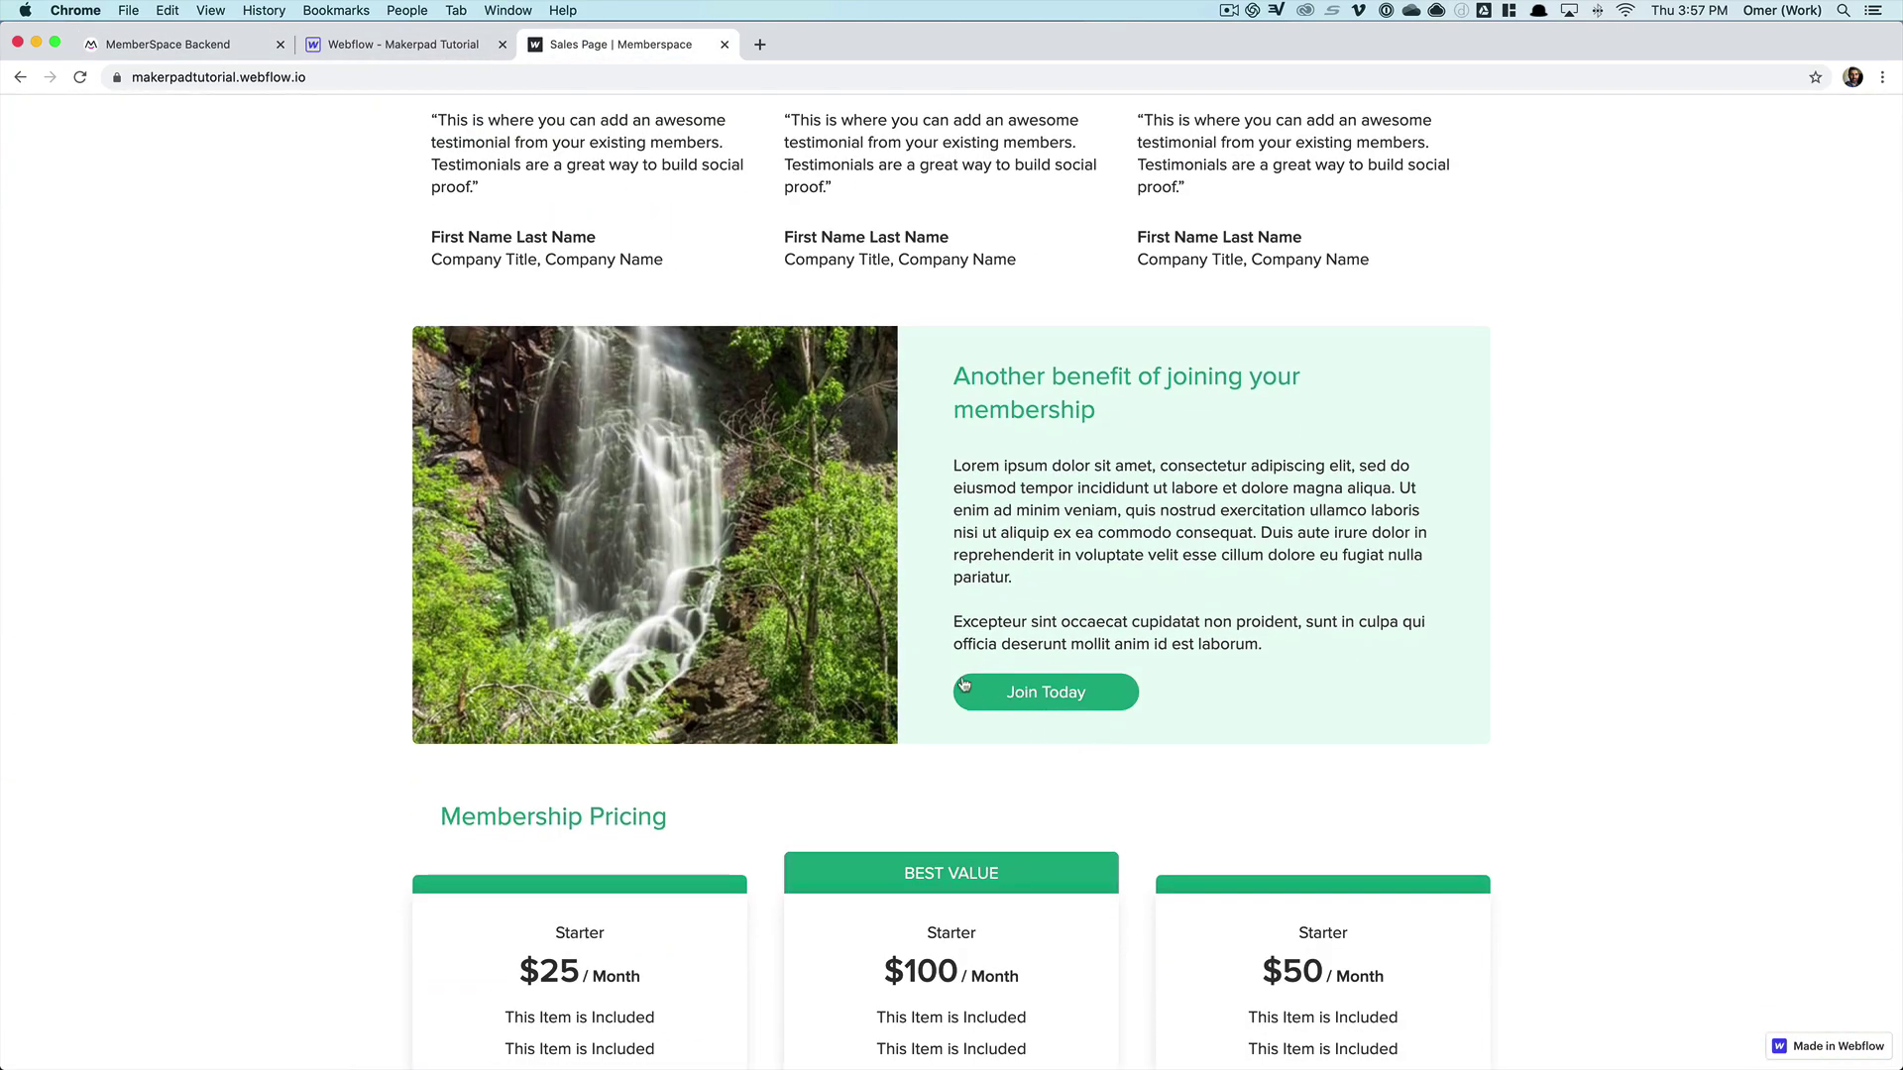
{"action": "left_click", "coordinate": [201, 45]}
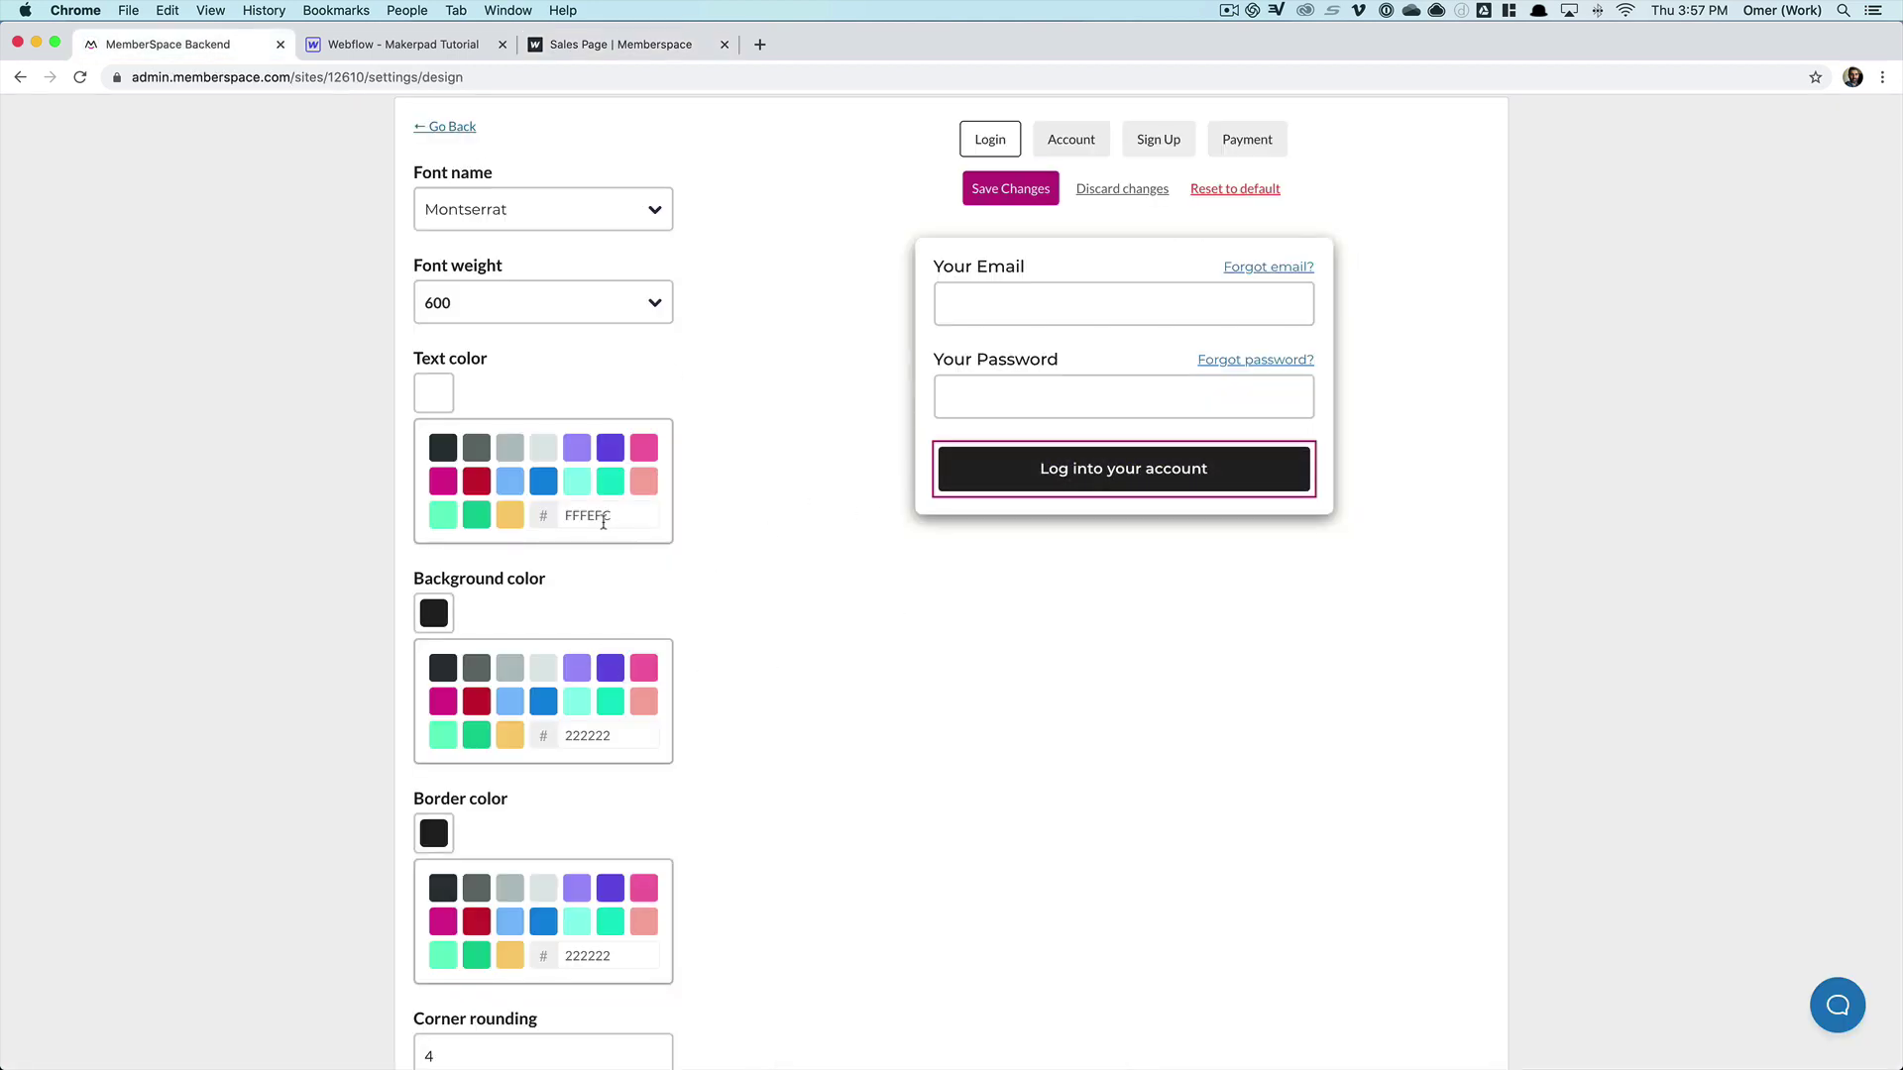
- Change the login button background from 222222 to 039c81 and save the design
{"action": "left_click", "coordinate": [581, 736]}
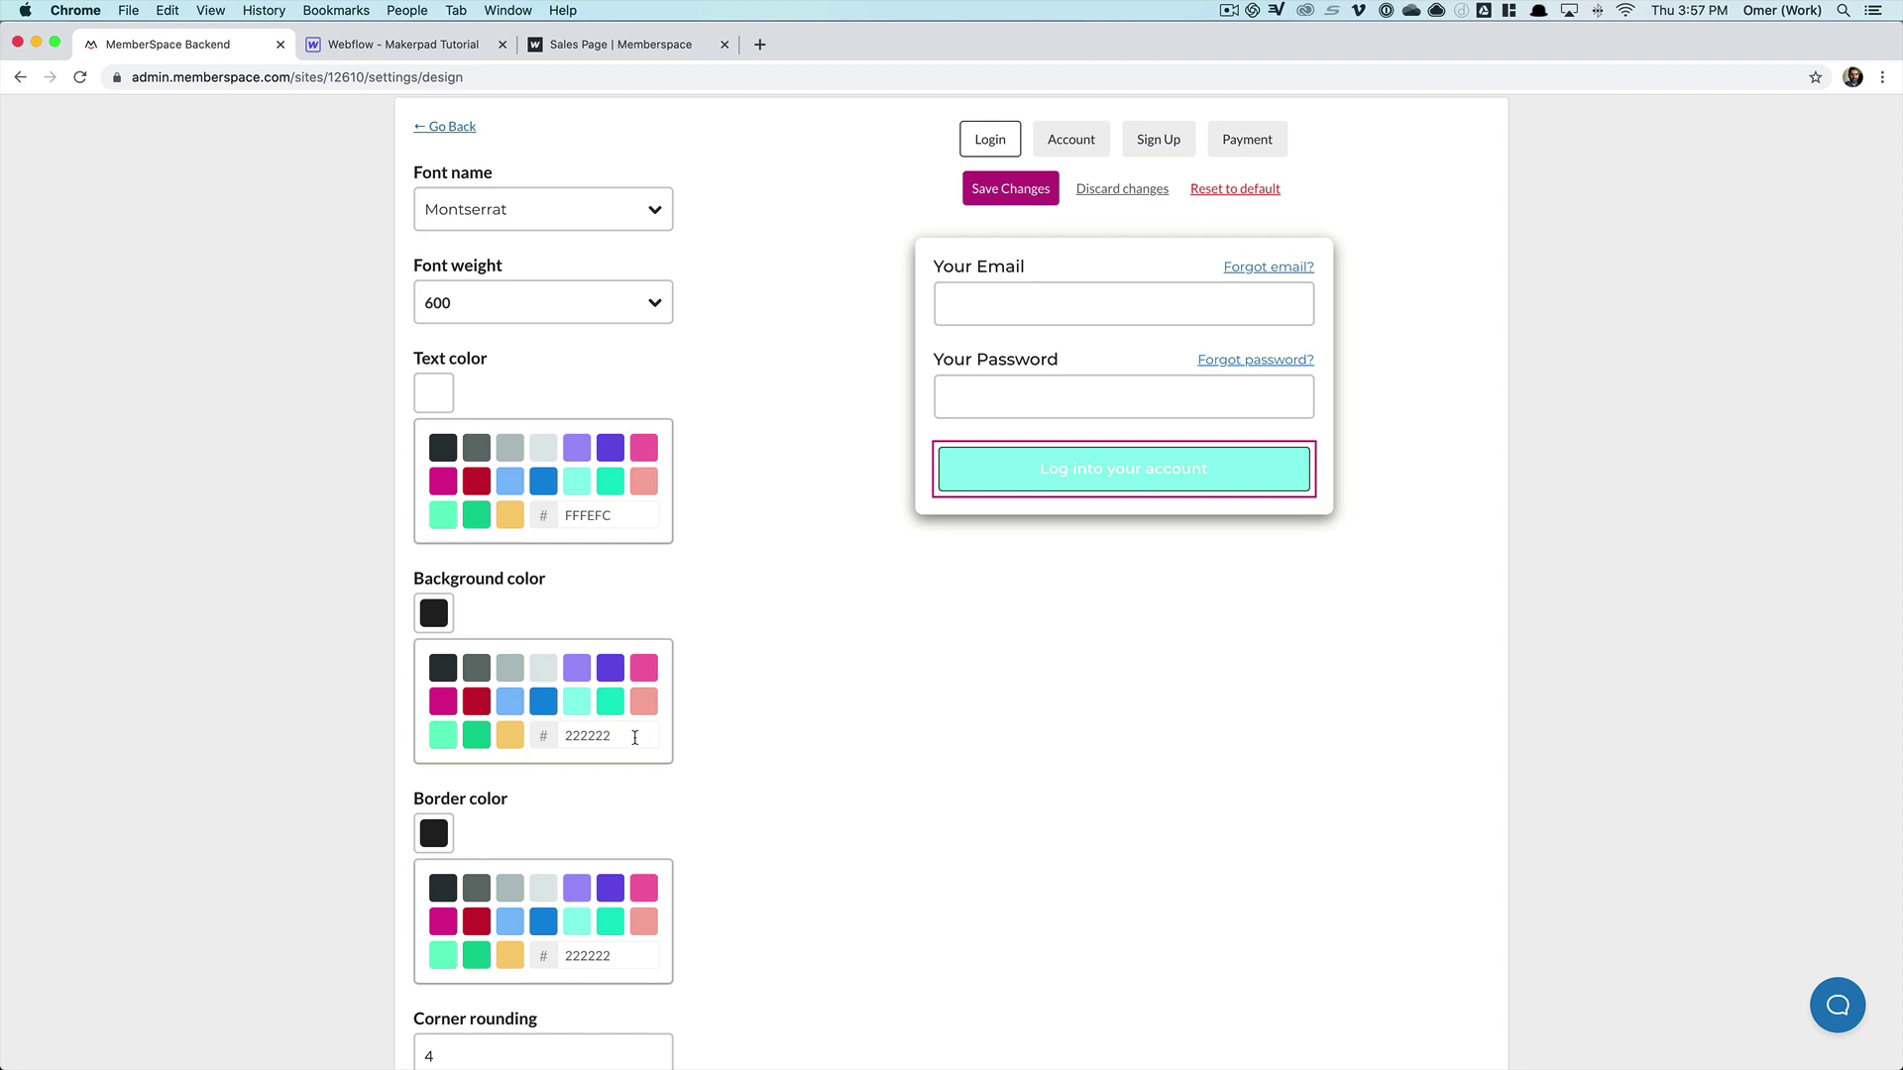
{"action": "left_click_drag", "start_coordinate": [632, 734], "coordinate": [564, 732]}
{"action": "type", "text": "039"}
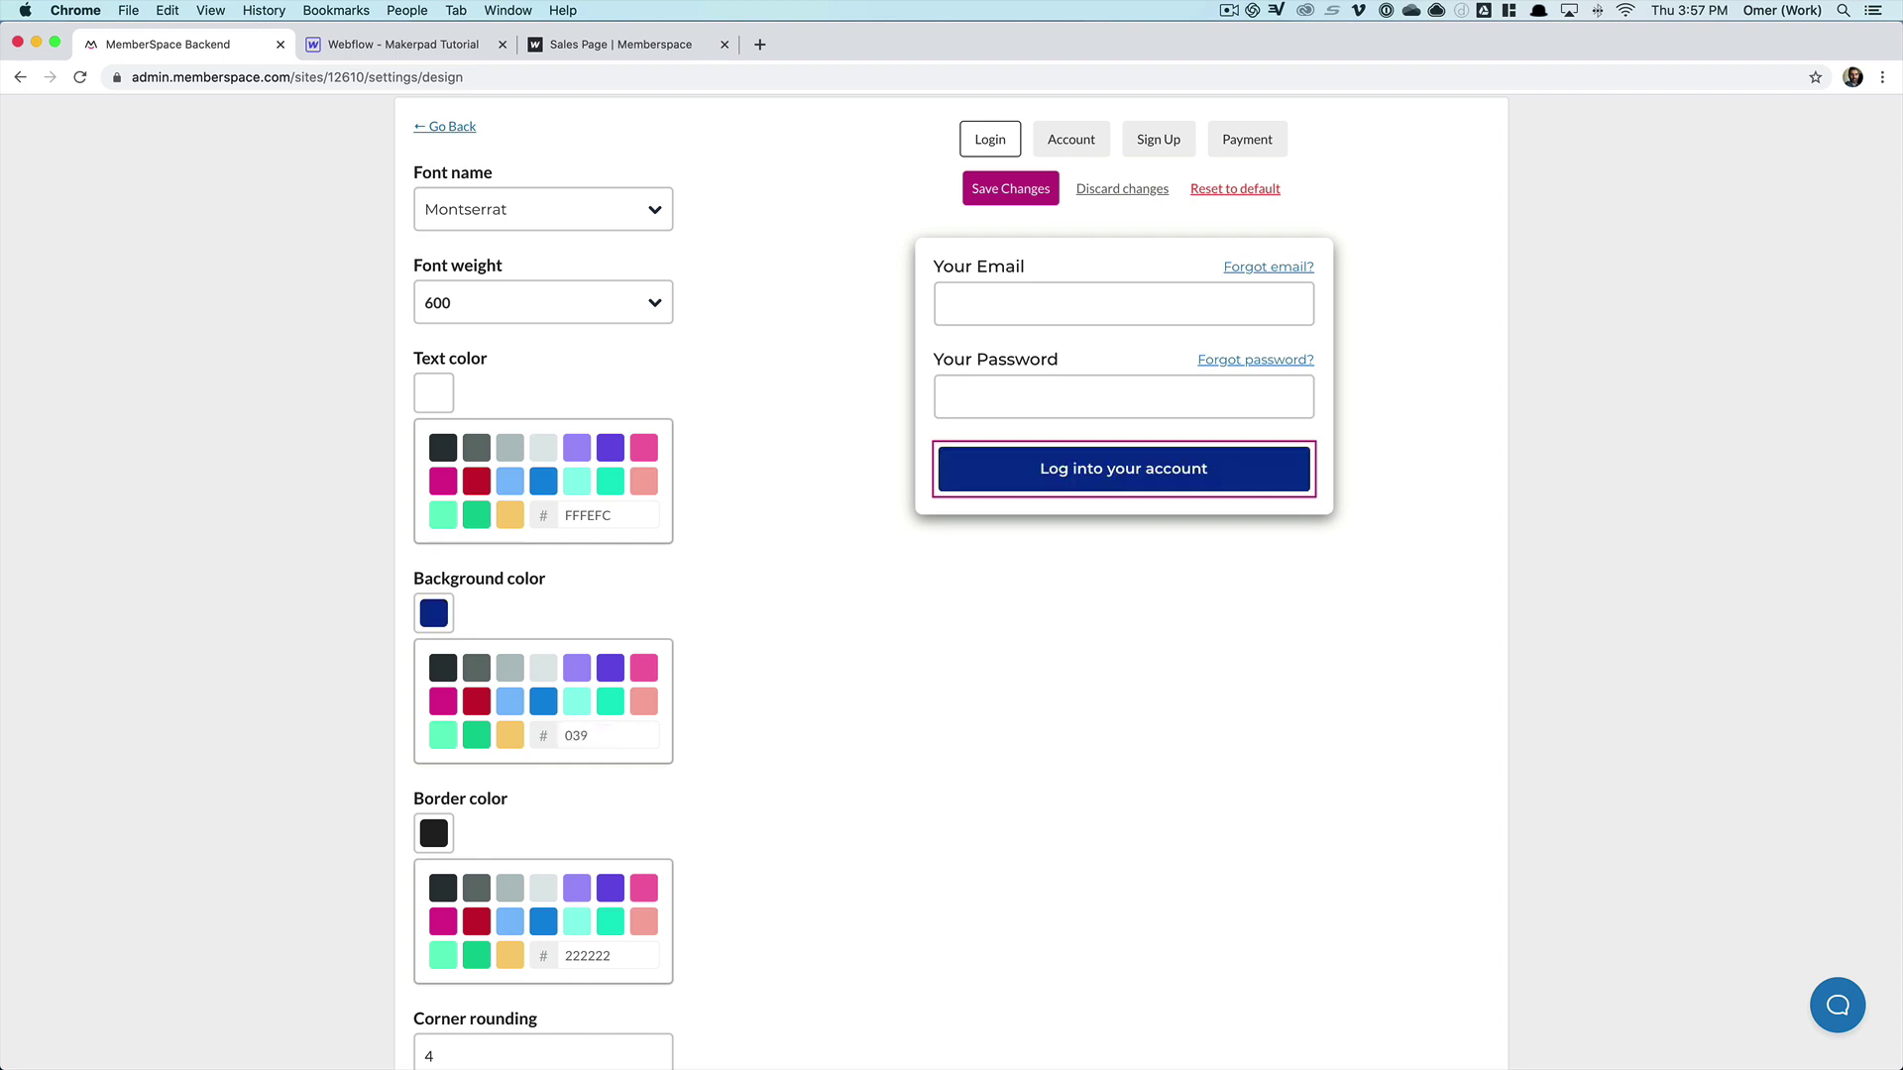
{"action": "type", "text": "c81"}
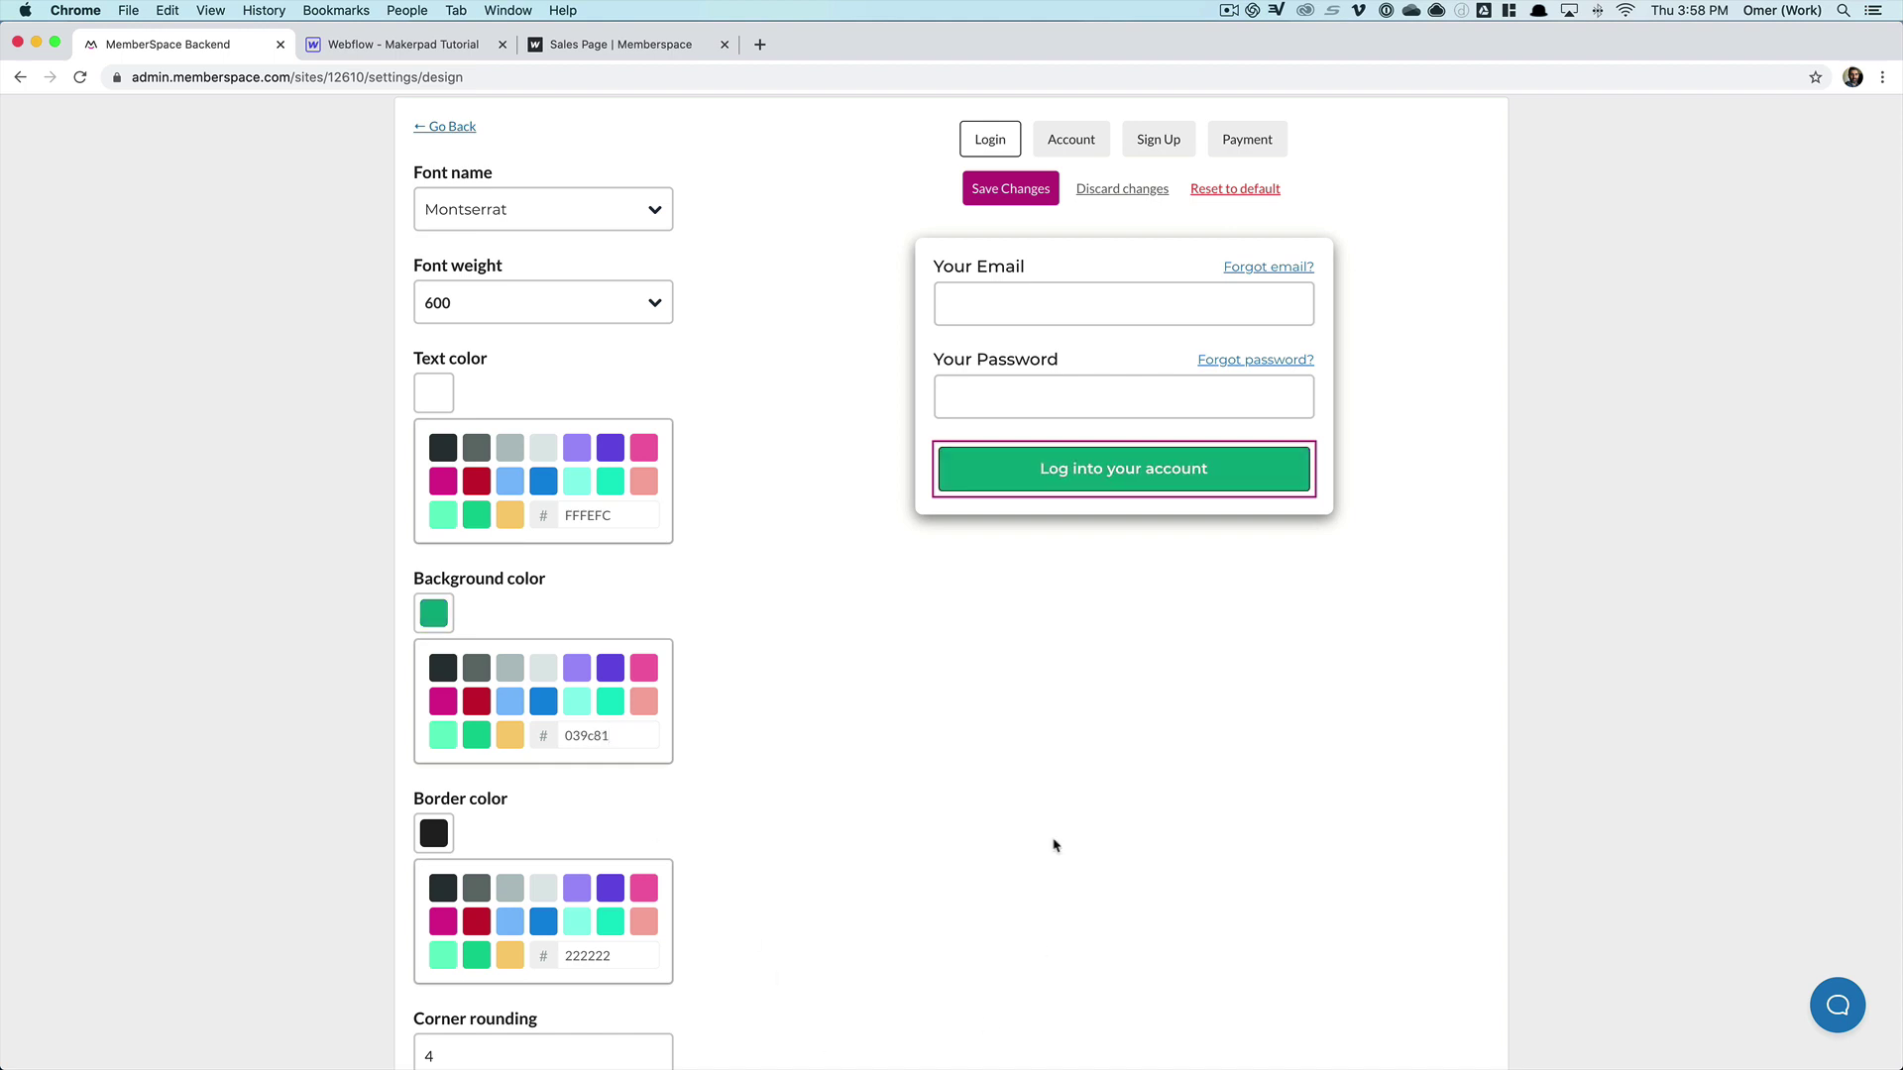
{"action": "left_click", "coordinate": [1008, 186]}
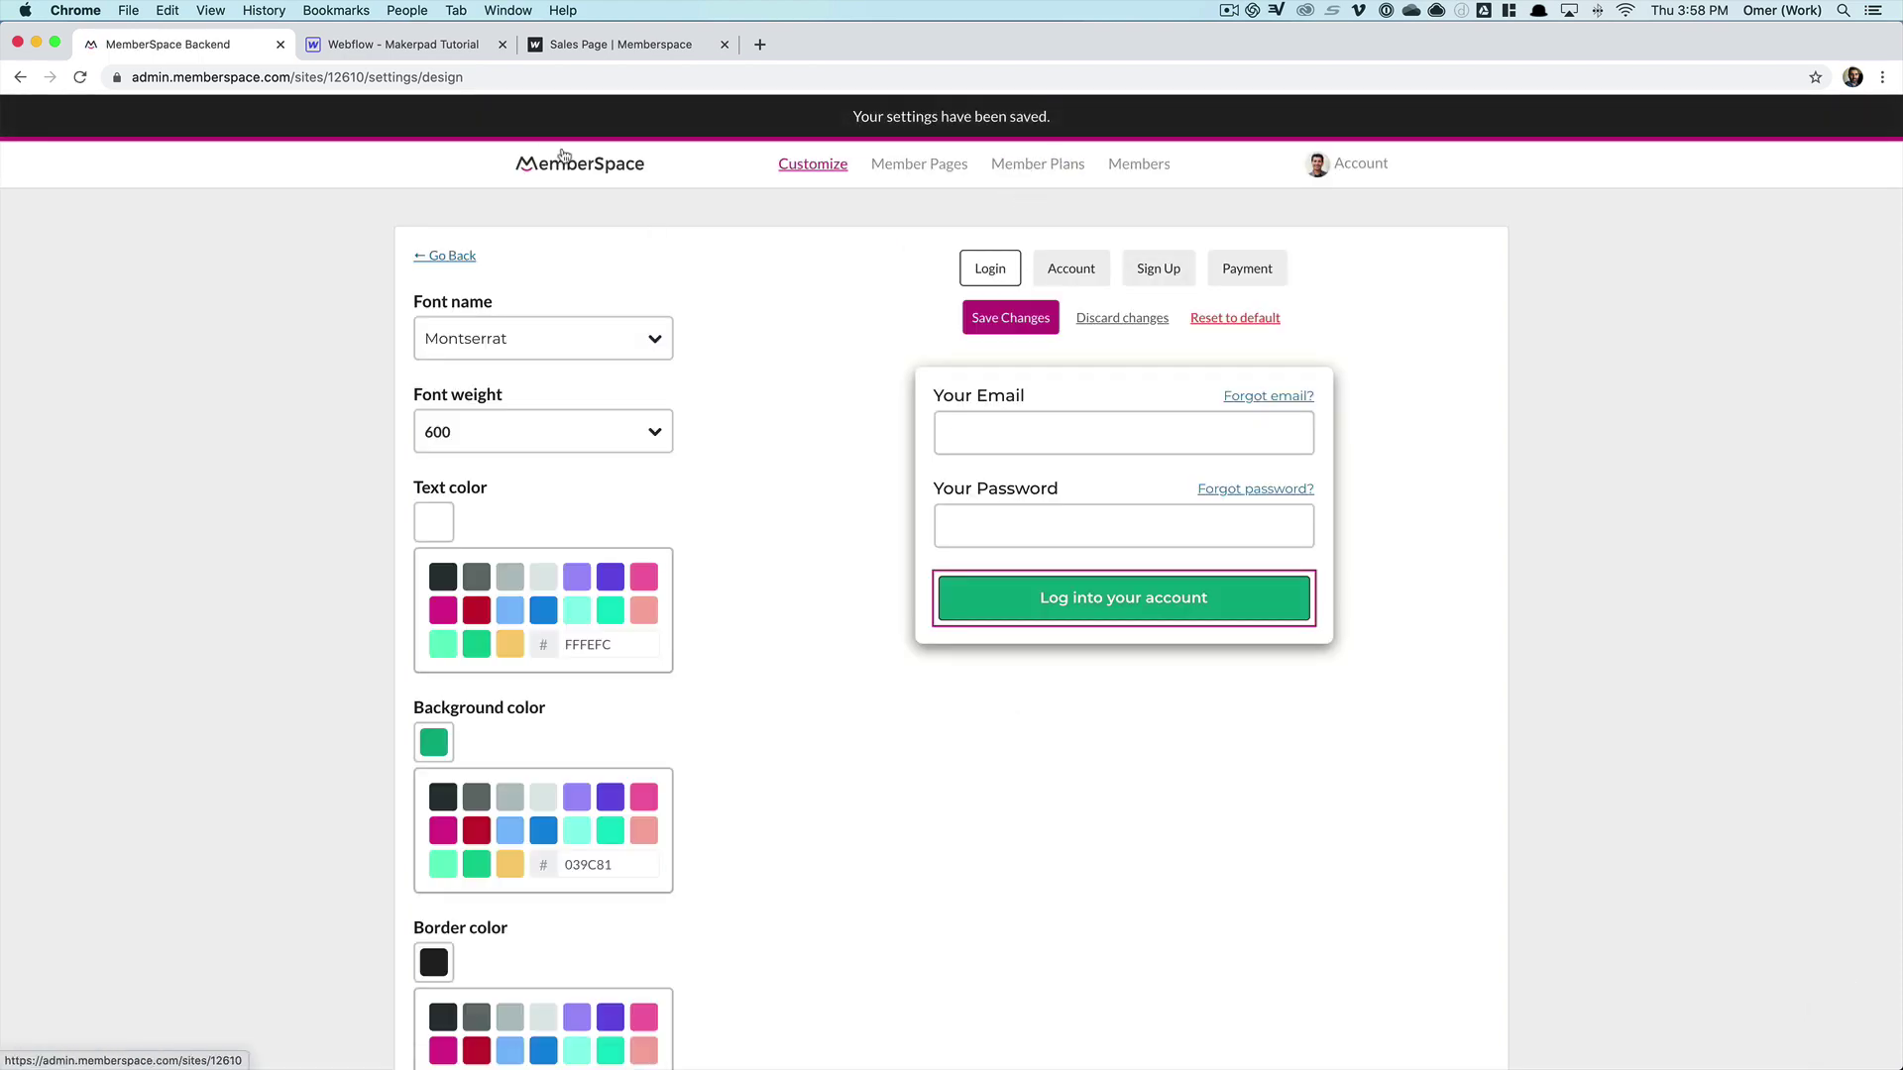
{"action": "left_click", "coordinate": [609, 44]}
- Reload the live sales page and check the sign-in popup's green Montserrat login button
{"action": "scroll", "coordinate": [305, 189], "scroll_direction": "up", "scroll_amount": 20}
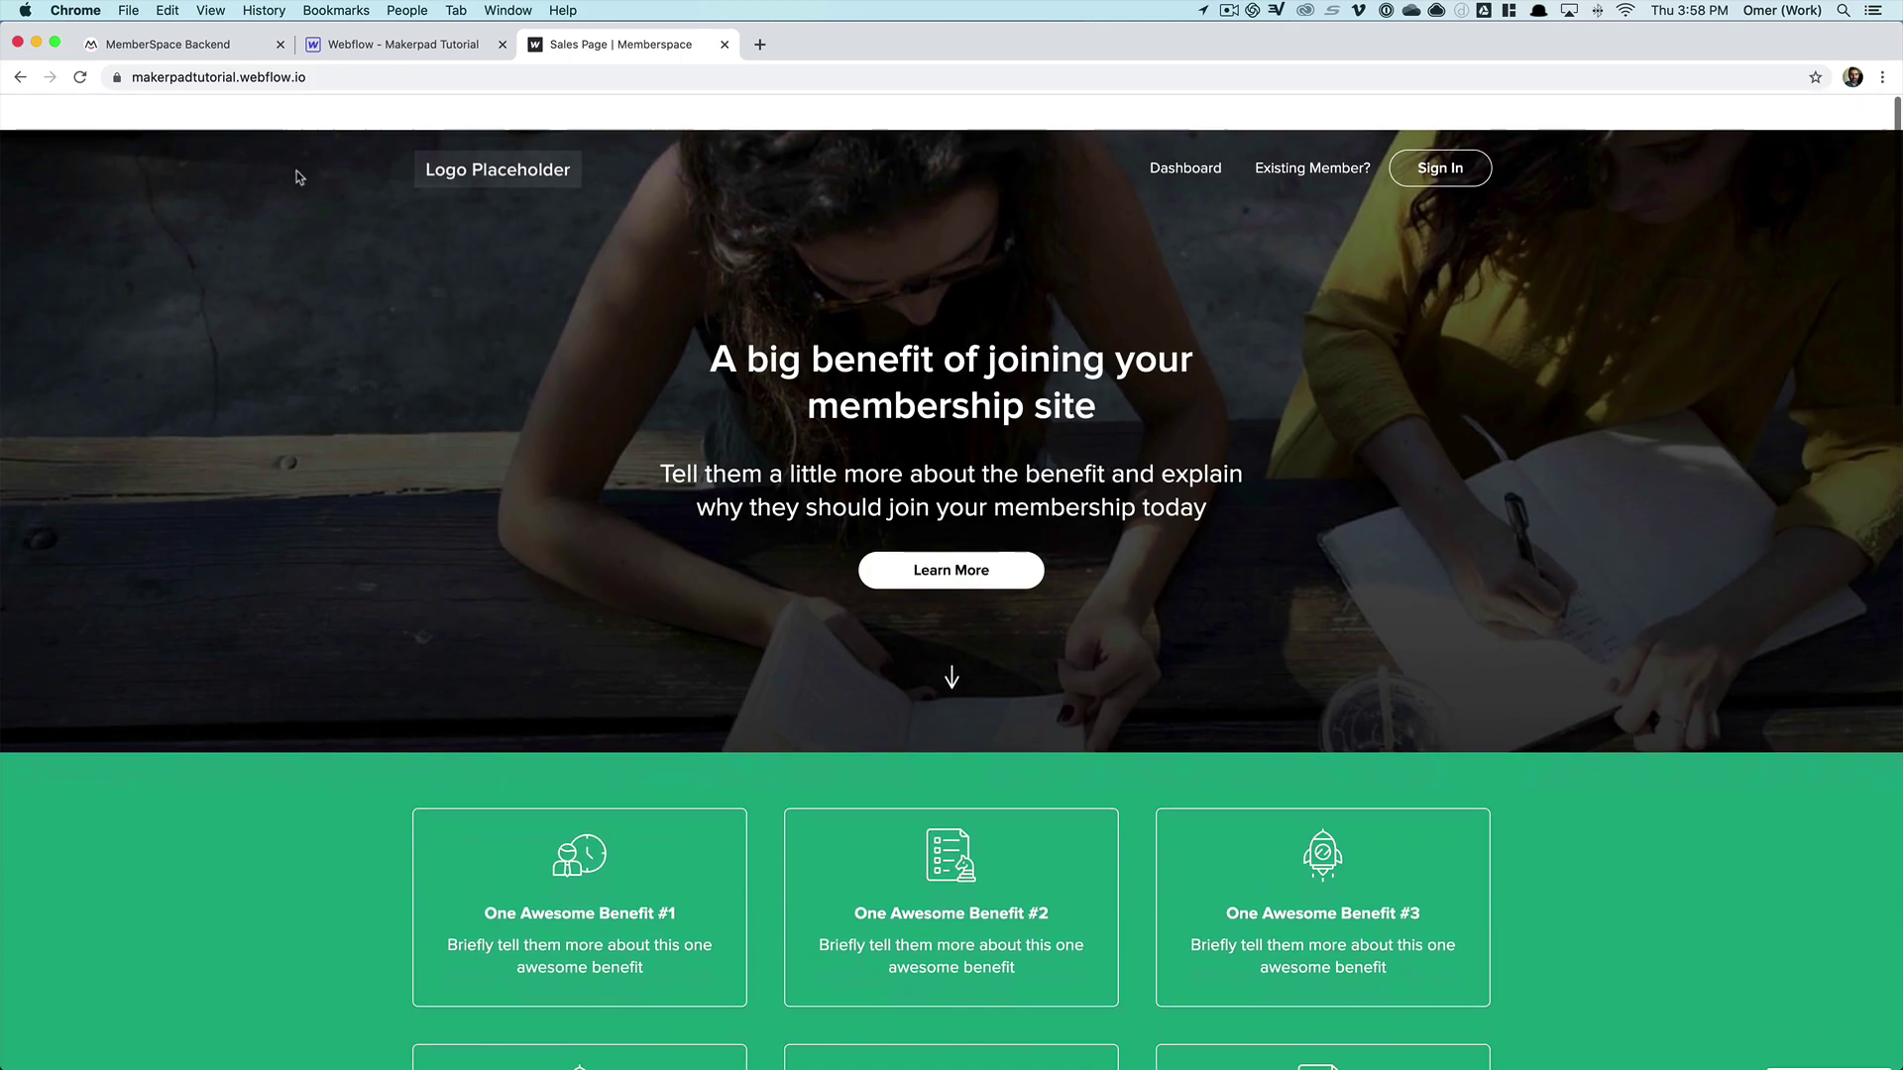
{"action": "left_click", "coordinate": [80, 78]}
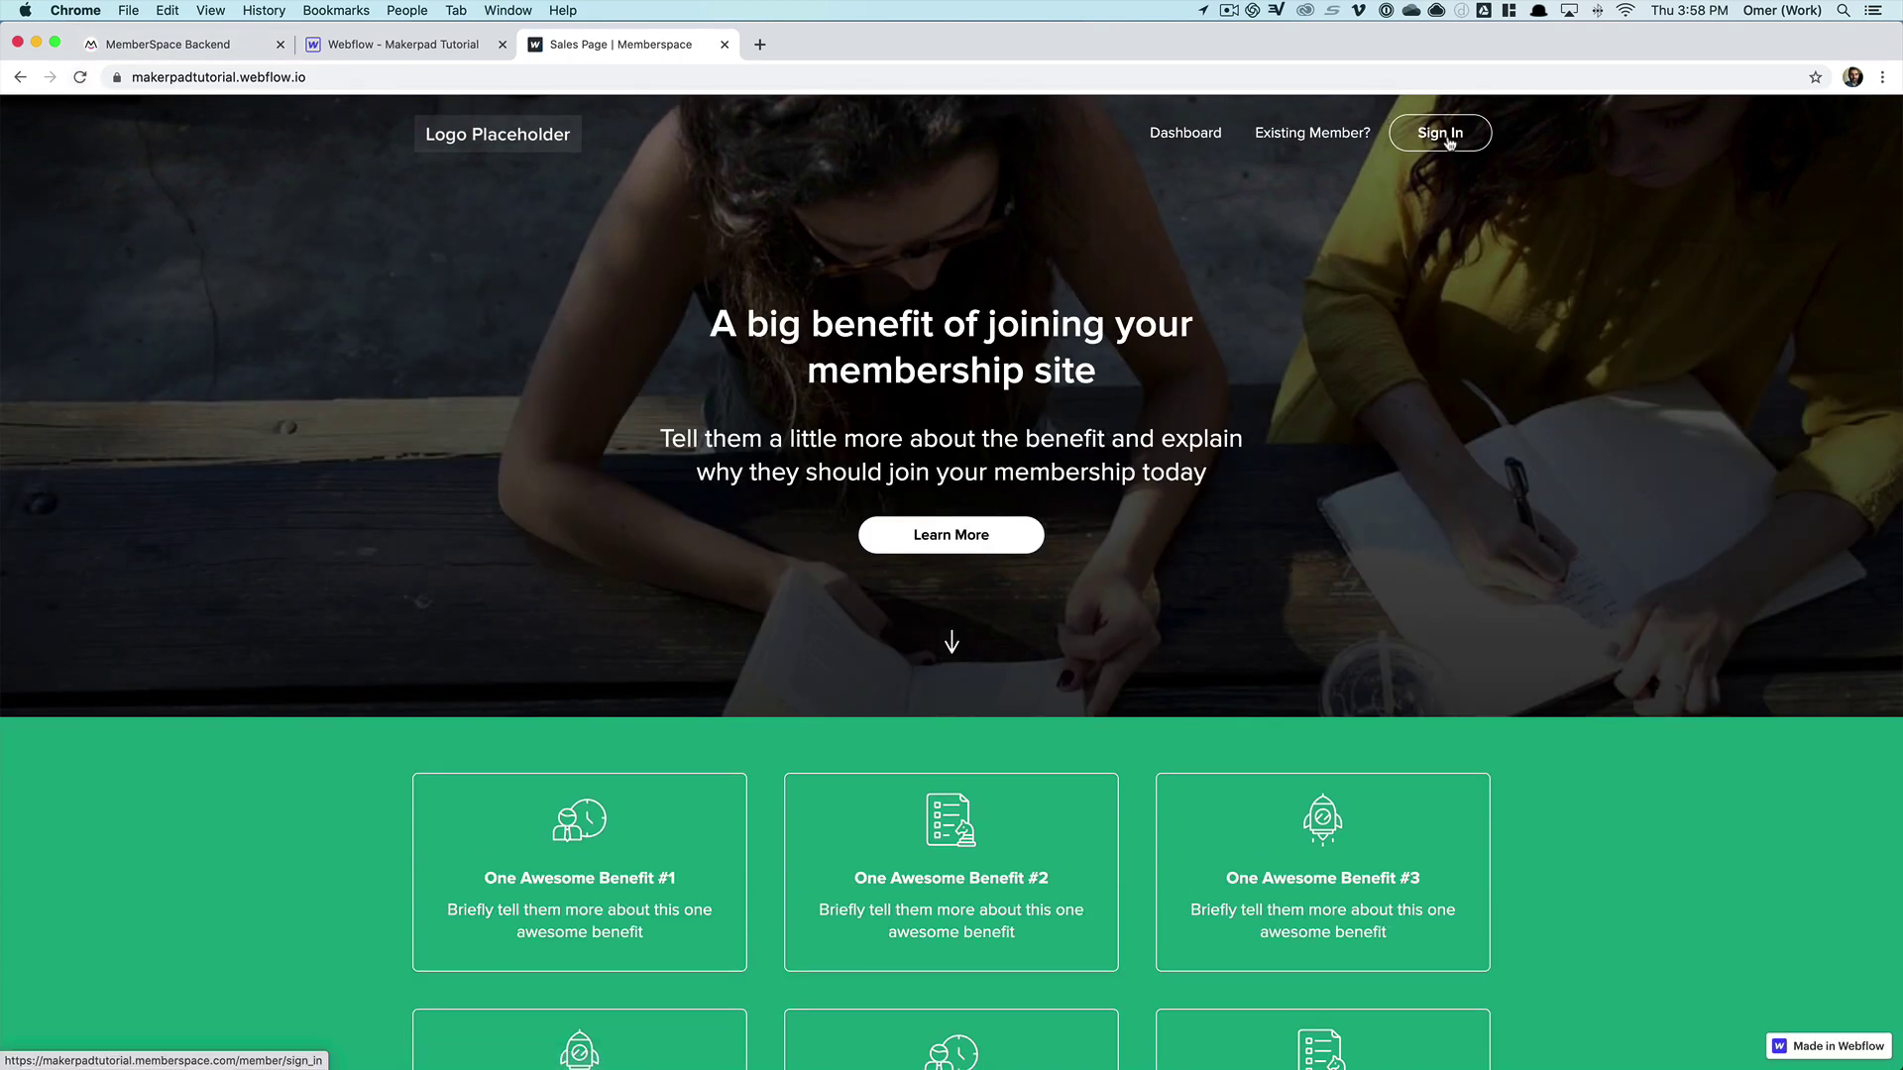
{"action": "left_click", "coordinate": [1447, 144]}
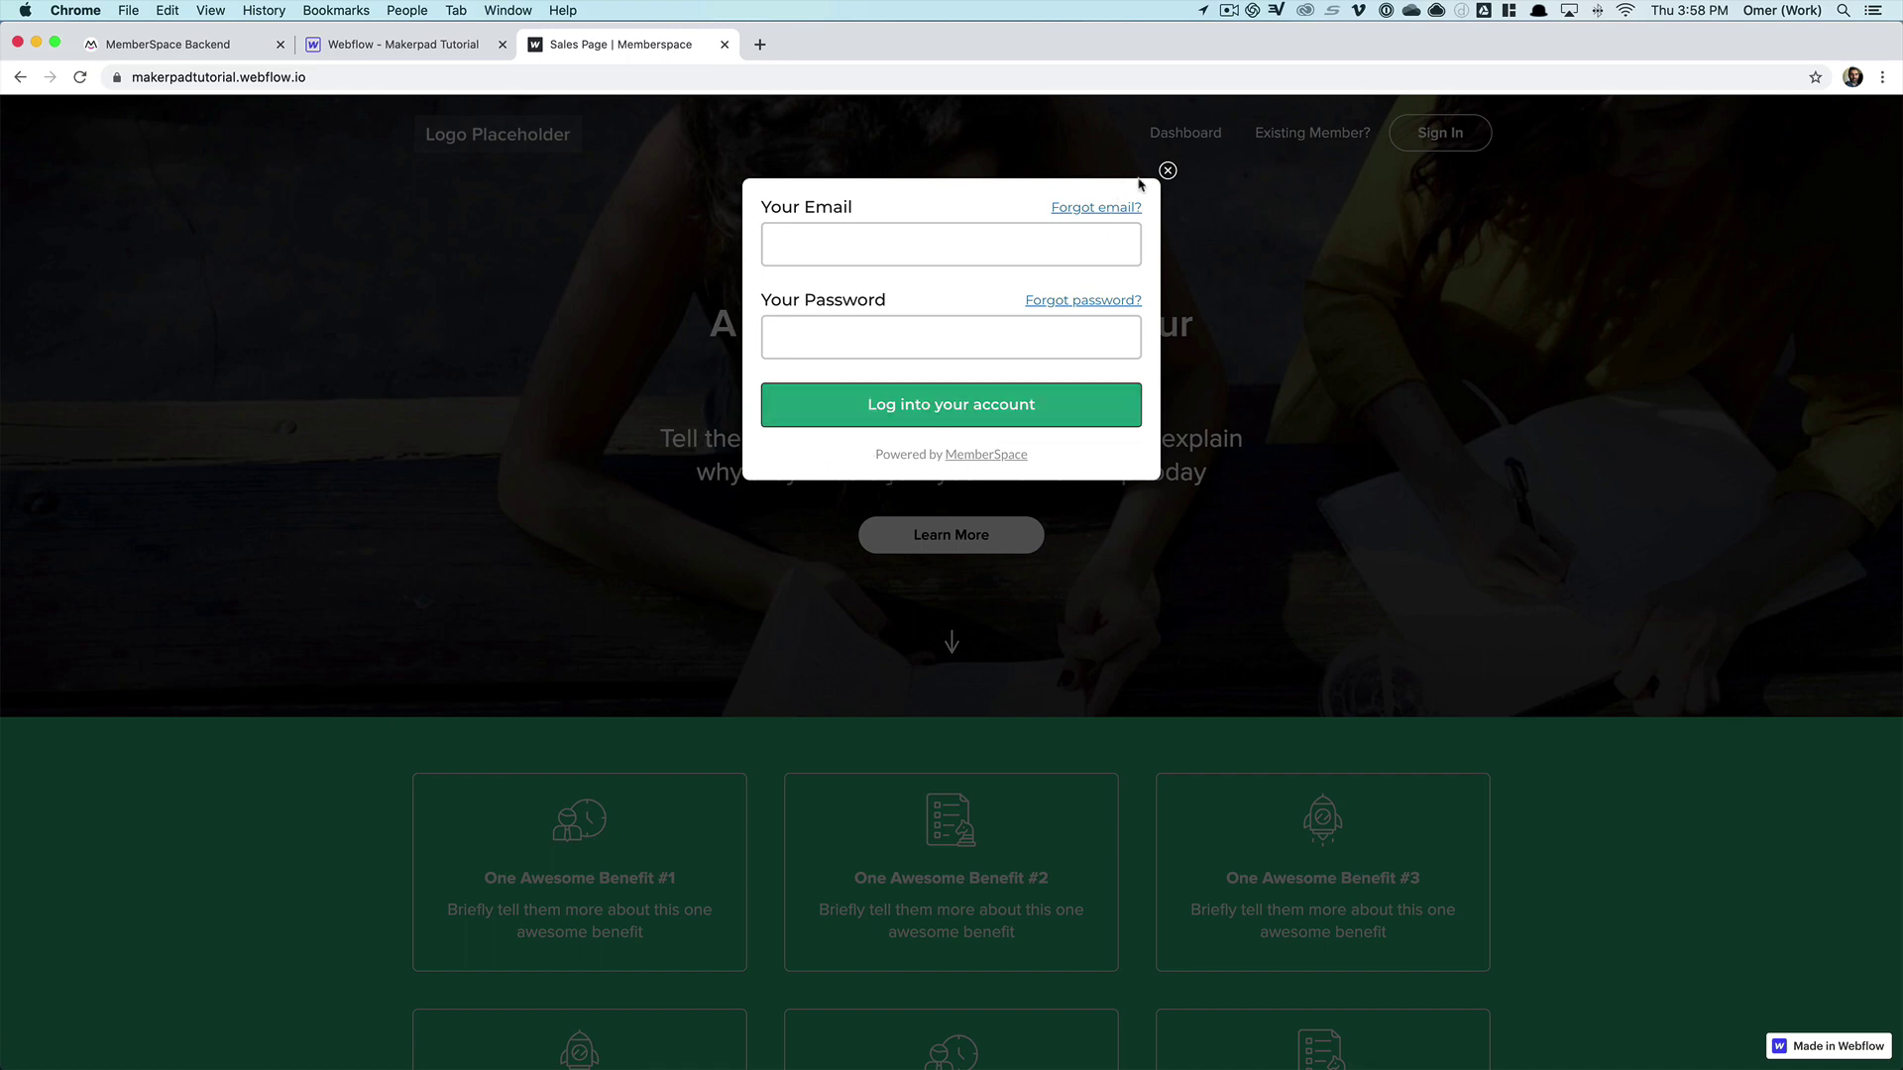
{"action": "left_click", "coordinate": [1168, 172]}
{"action": "scroll", "coordinate": [851, 596], "scroll_direction": "down", "scroll_amount": 10}
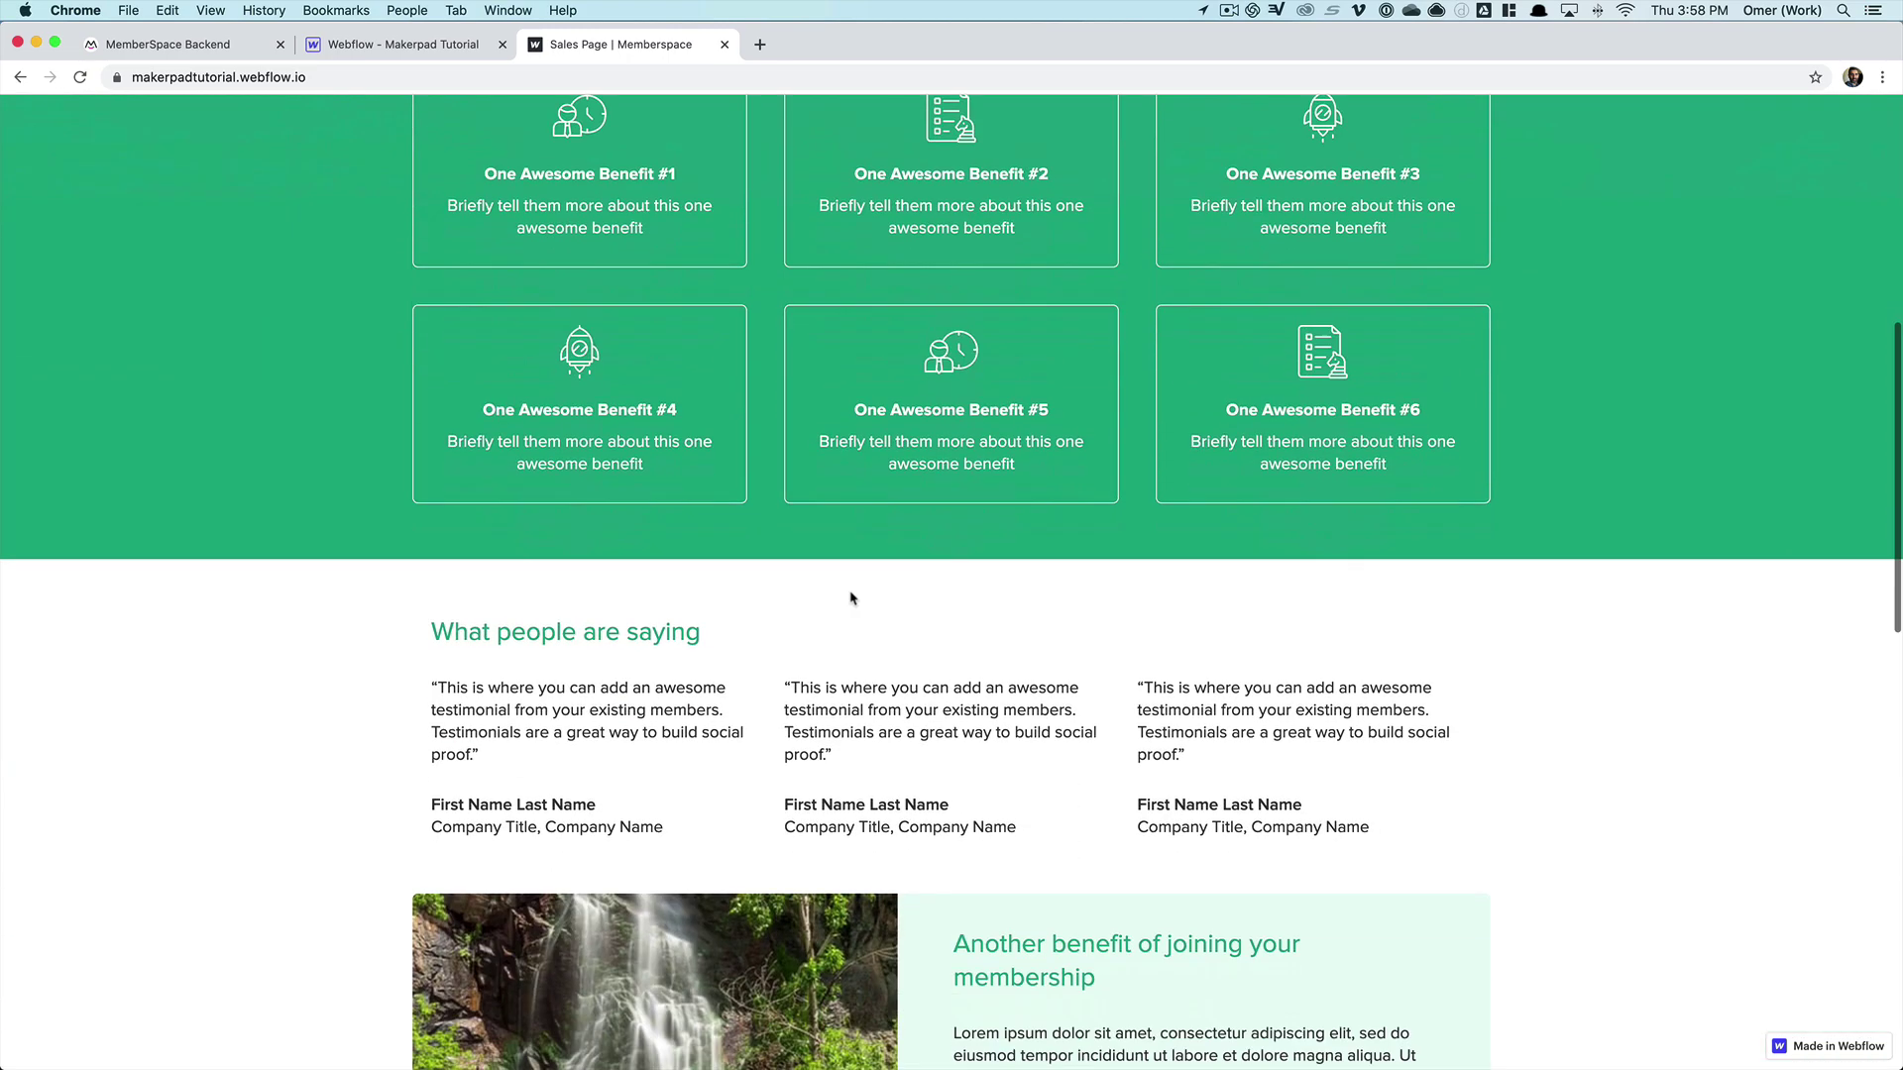
{"action": "scroll", "coordinate": [472, 279], "scroll_direction": "up", "scroll_amount": 7}
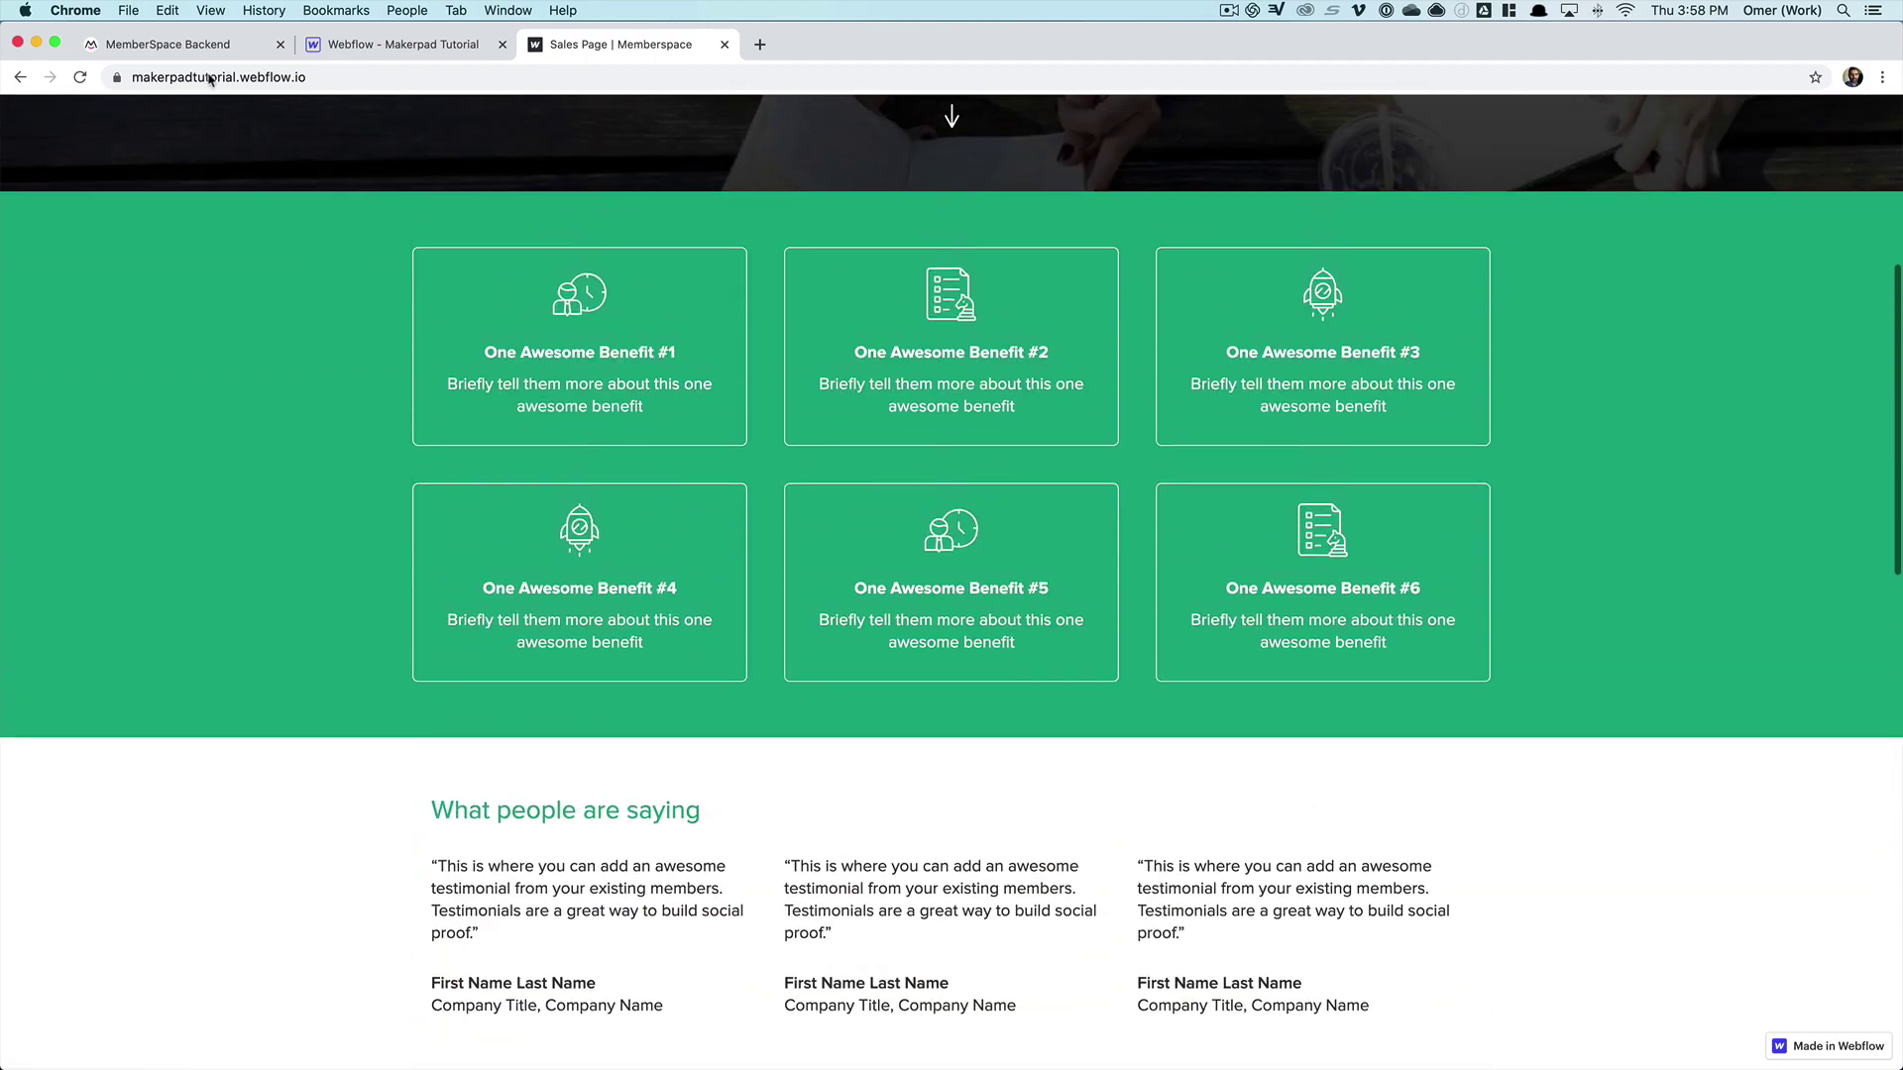
{"action": "left_click", "coordinate": [196, 45]}
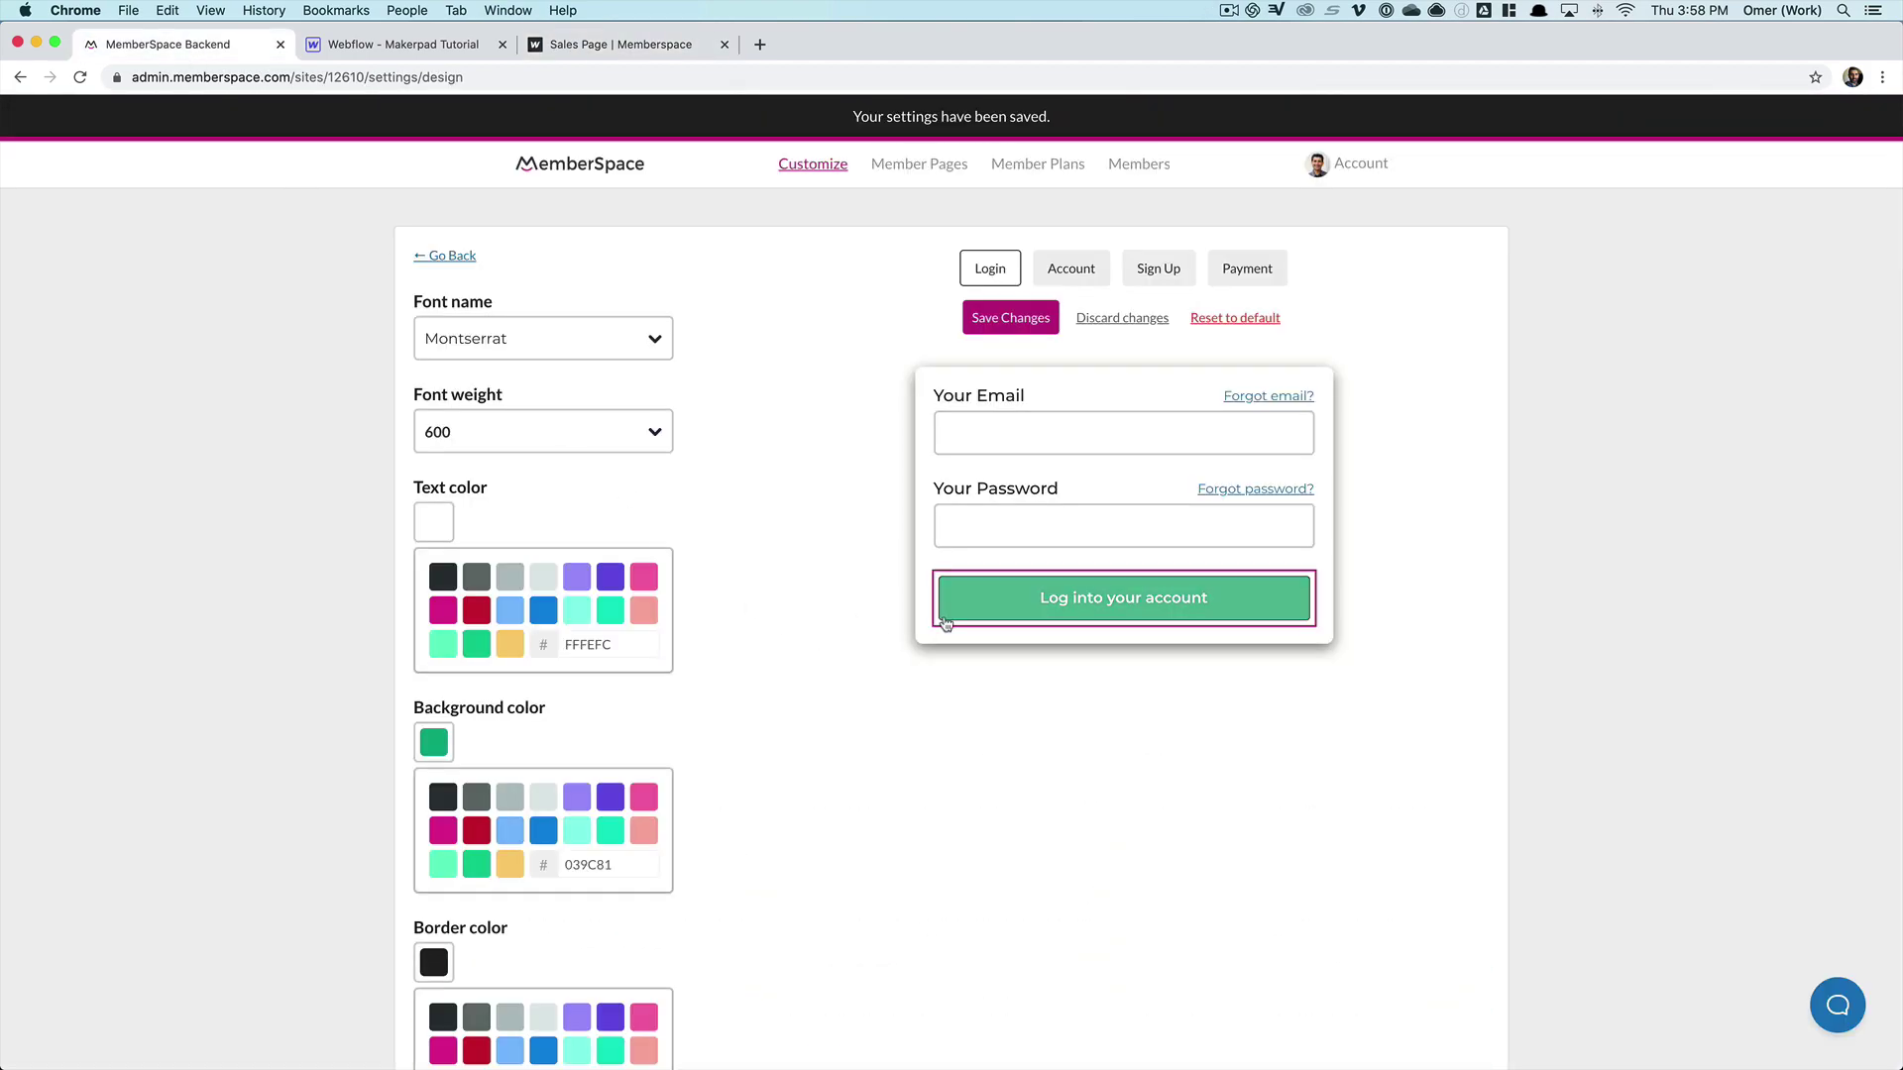
- Replace the login button's 222222 border colour with white ffffff and save the design
{"action": "scroll", "coordinate": [649, 820], "scroll_direction": "down", "scroll_amount": 3}
{"action": "scroll", "coordinate": [687, 798], "scroll_direction": "down", "scroll_amount": 3}
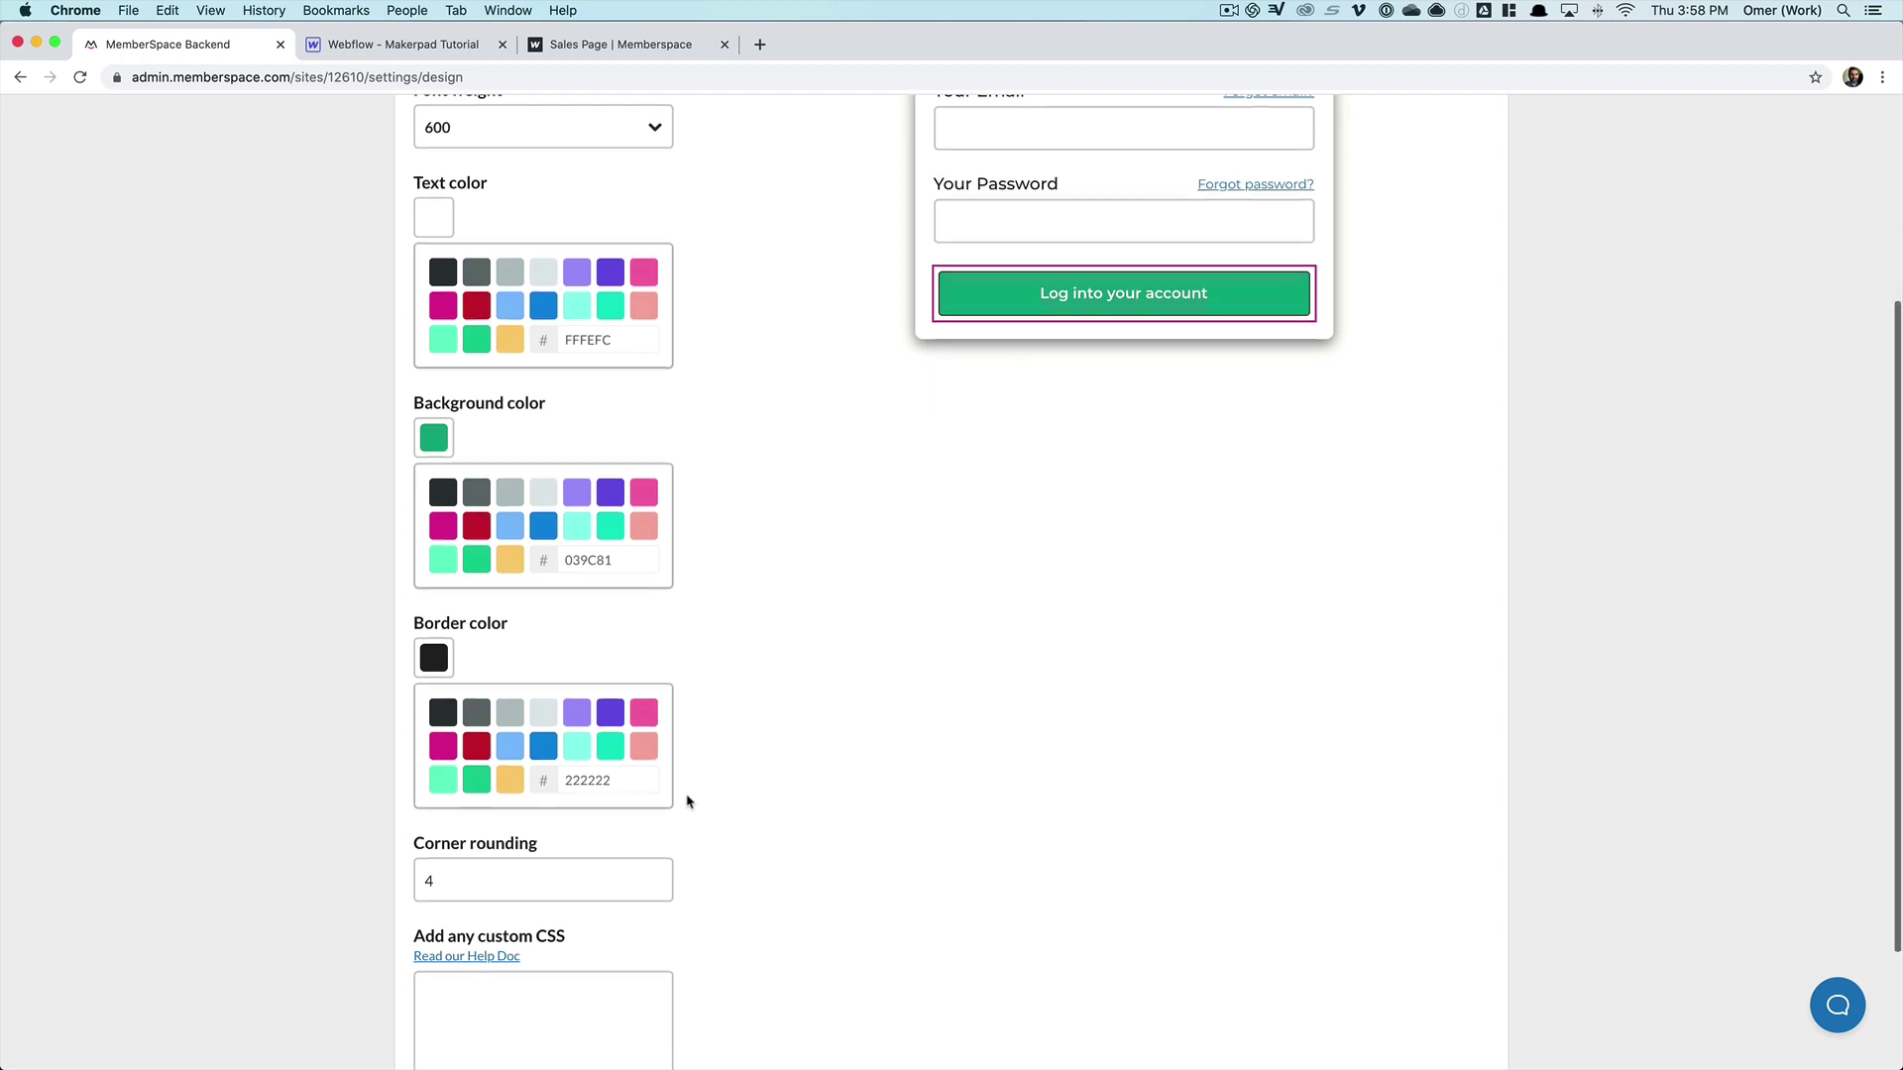
{"action": "scroll", "coordinate": [607, 704], "scroll_direction": "up", "scroll_amount": 2}
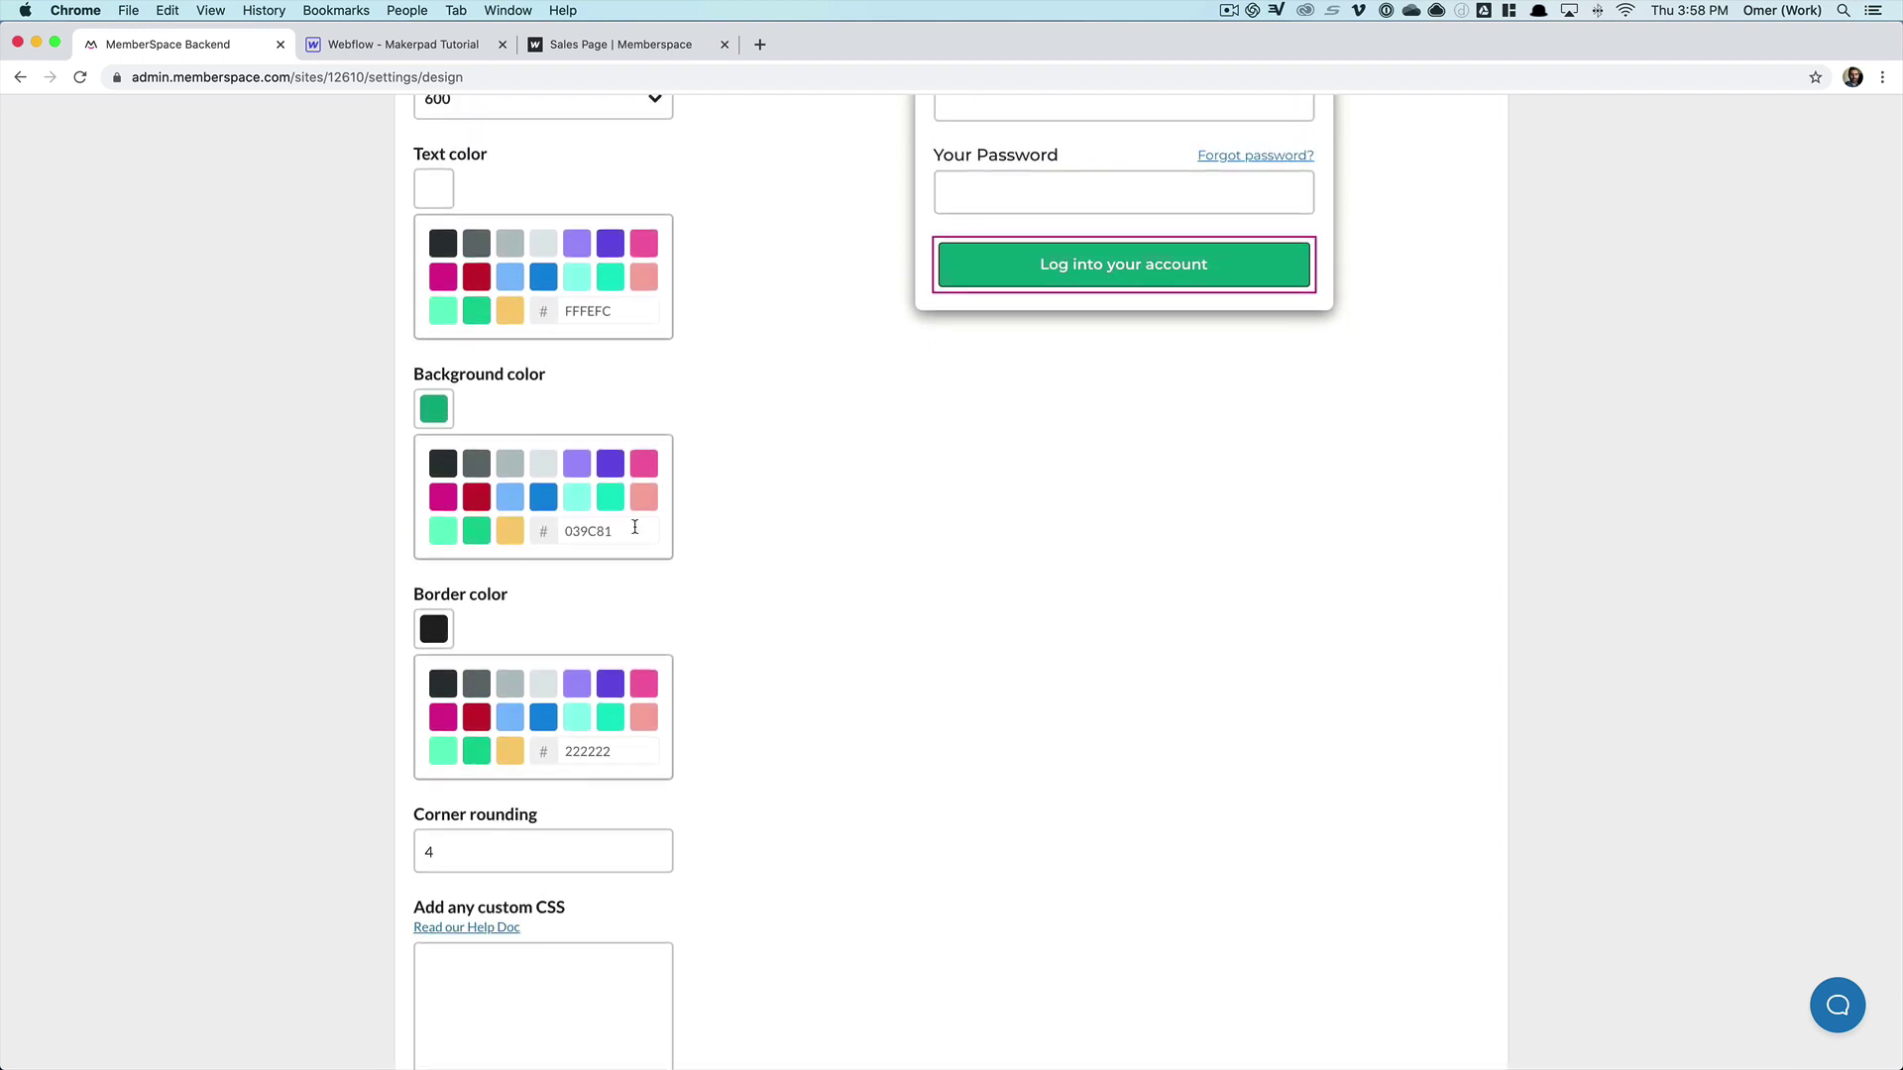
{"action": "left_click_drag", "start_coordinate": [620, 753], "coordinate": [524, 753]}
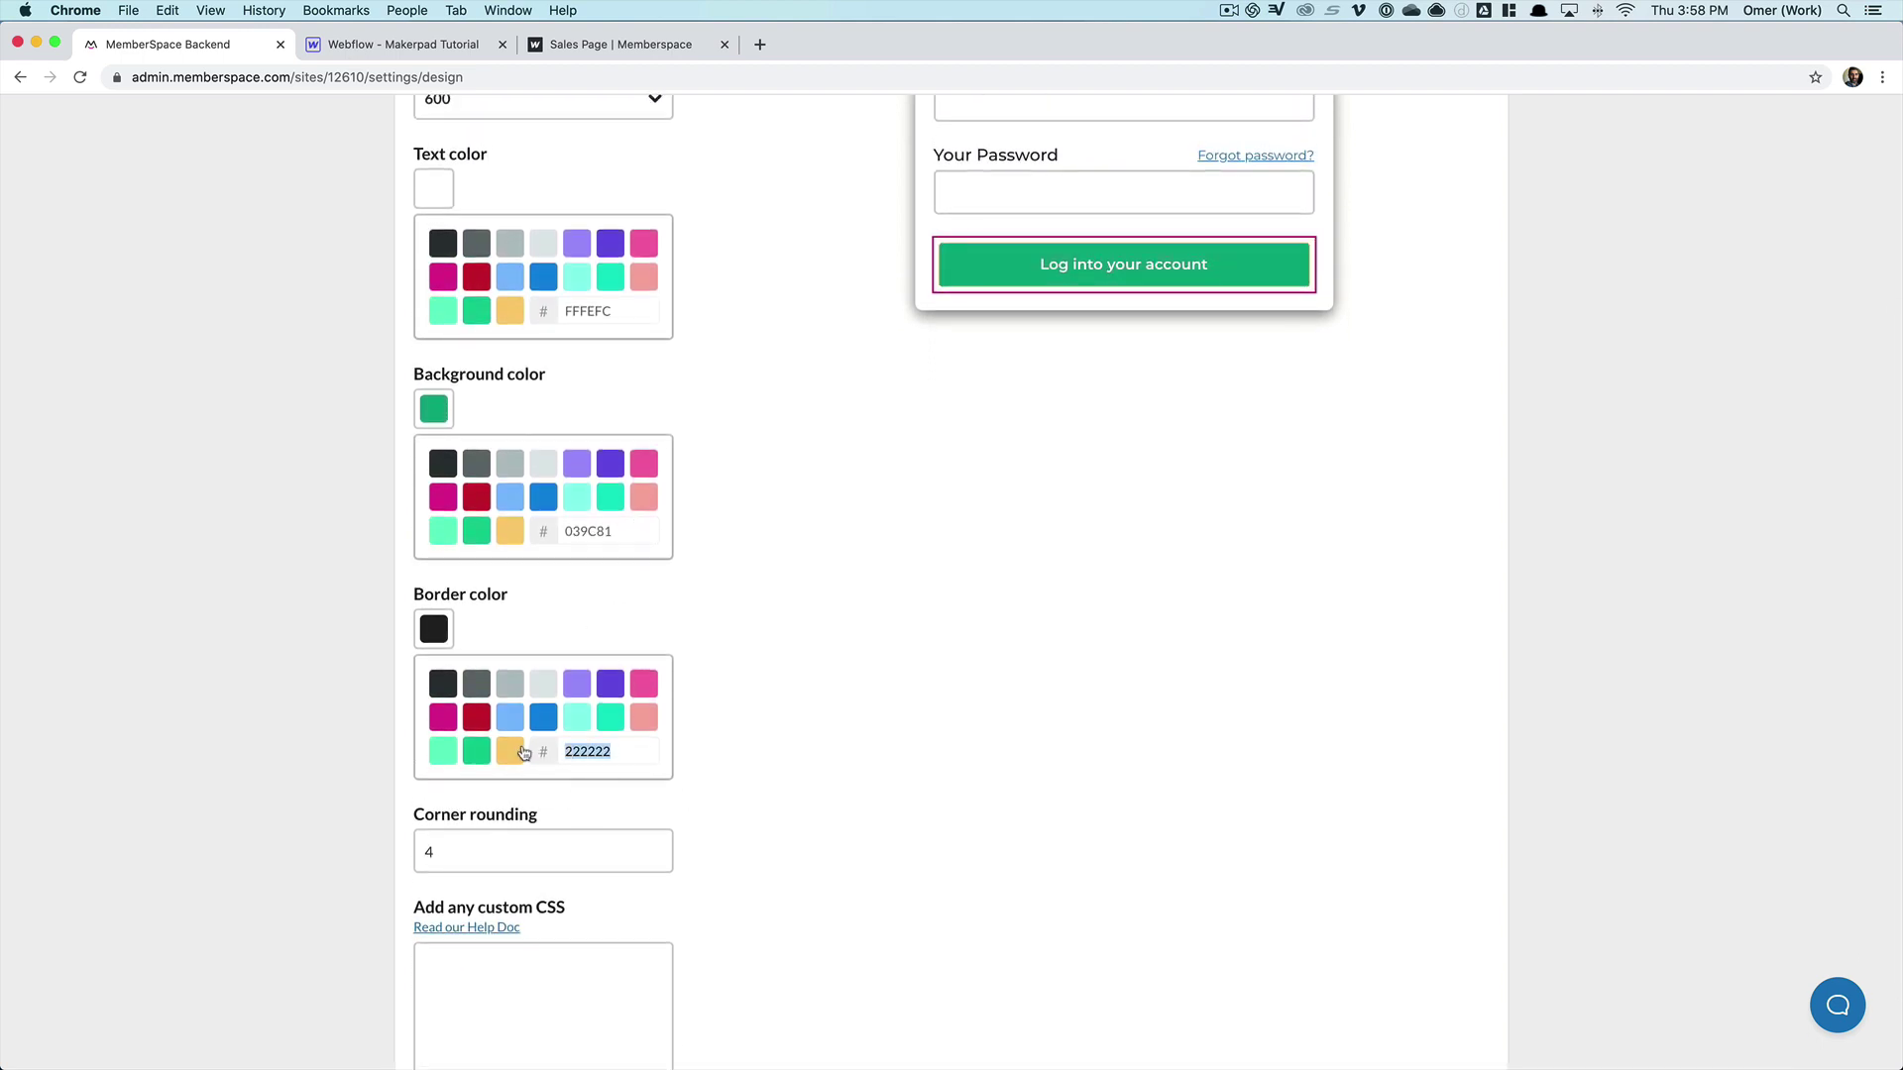
{"action": "type", "text": "ffffff"}
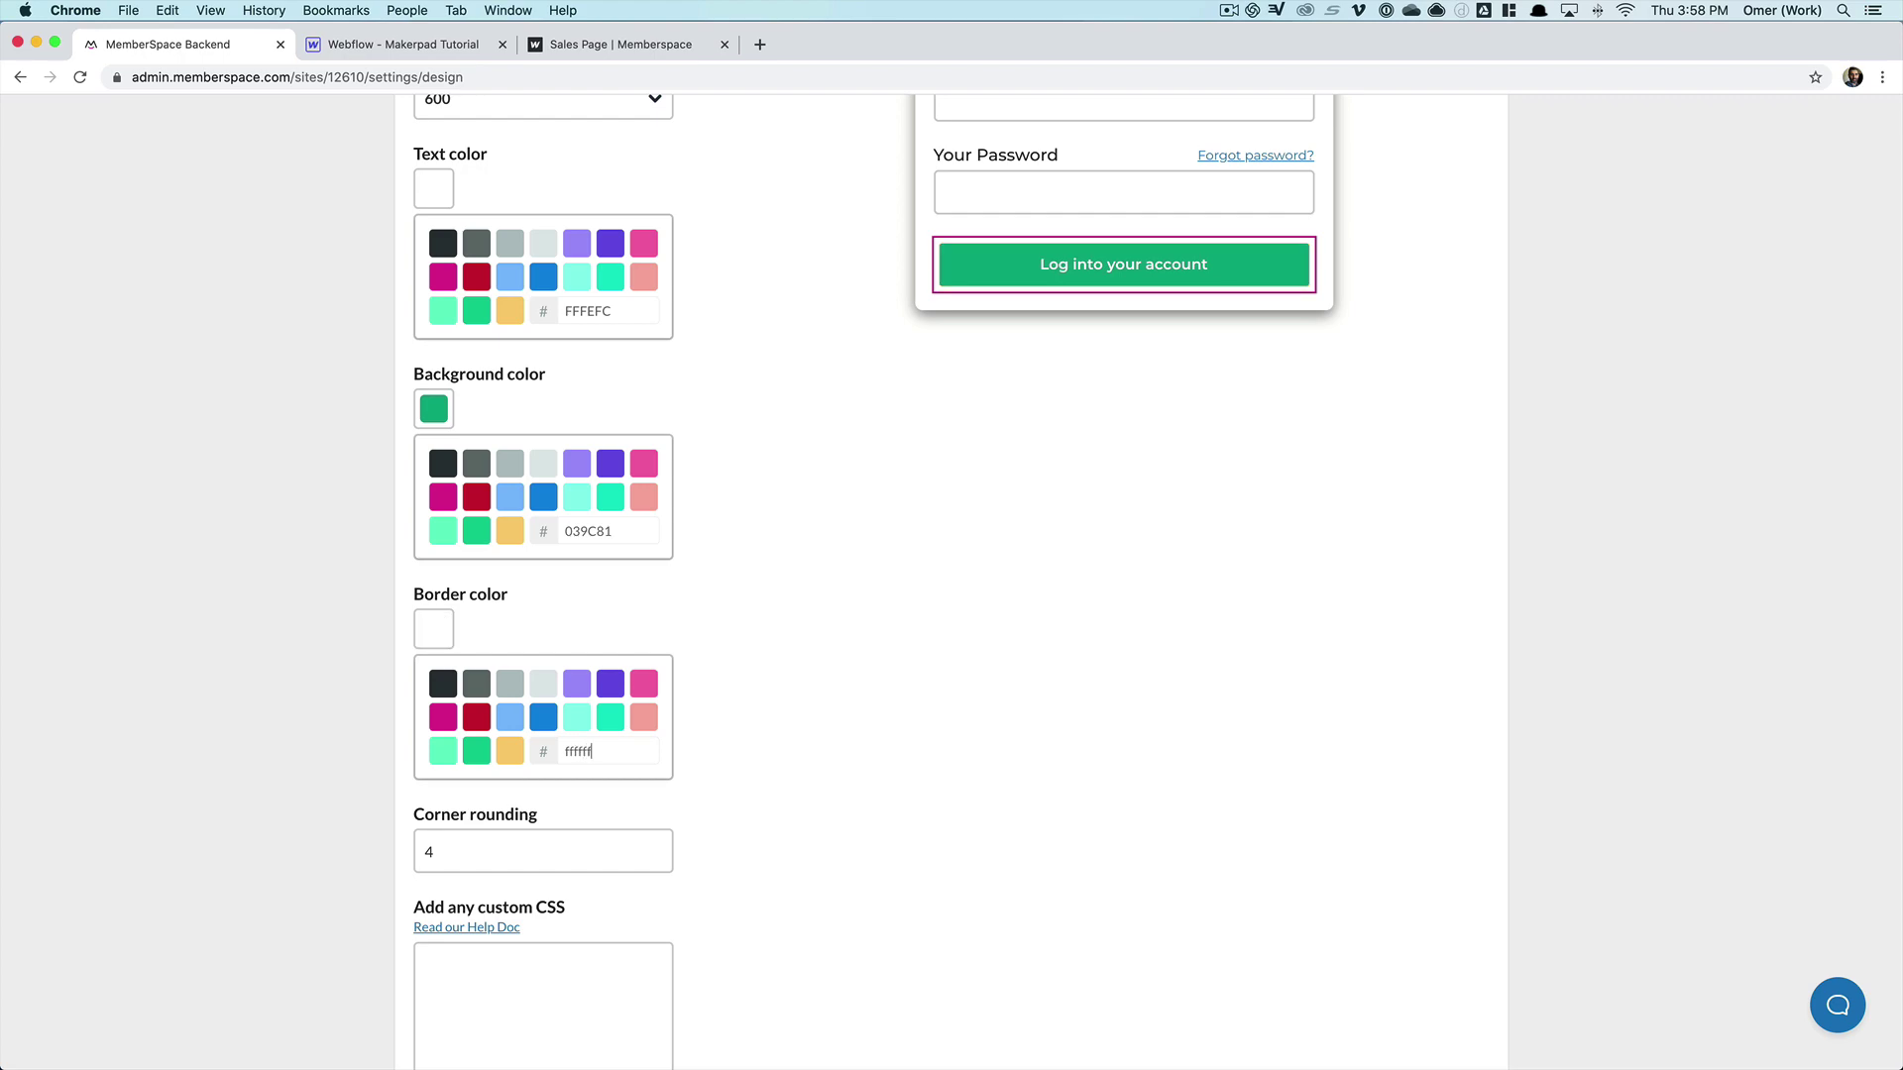
{"action": "scroll", "coordinate": [1115, 731], "scroll_direction": "up", "scroll_amount": 3}
{"action": "left_click", "coordinate": [1009, 282]}
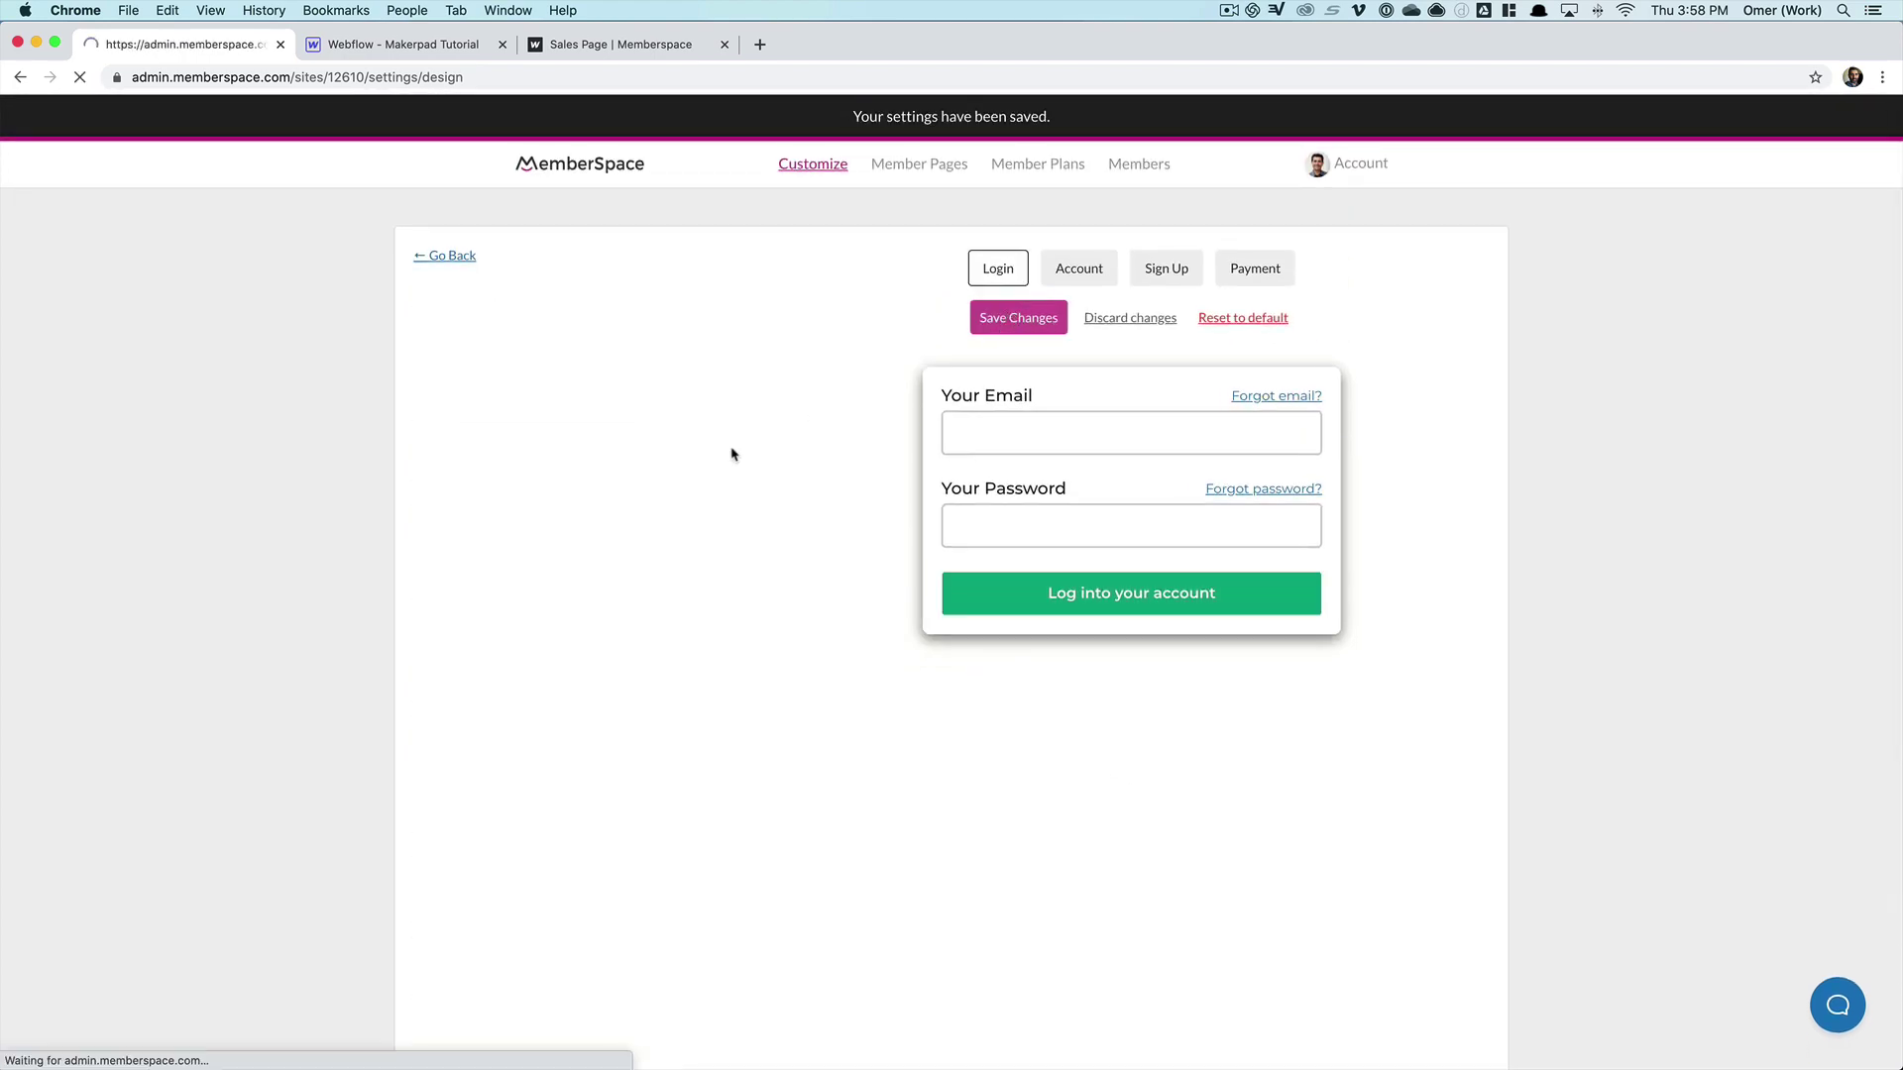
- Reload the live sales page and reopen the sign-in popup to view the restyled button
{"action": "left_click", "coordinate": [590, 45]}
{"action": "key", "text": "super+r"}
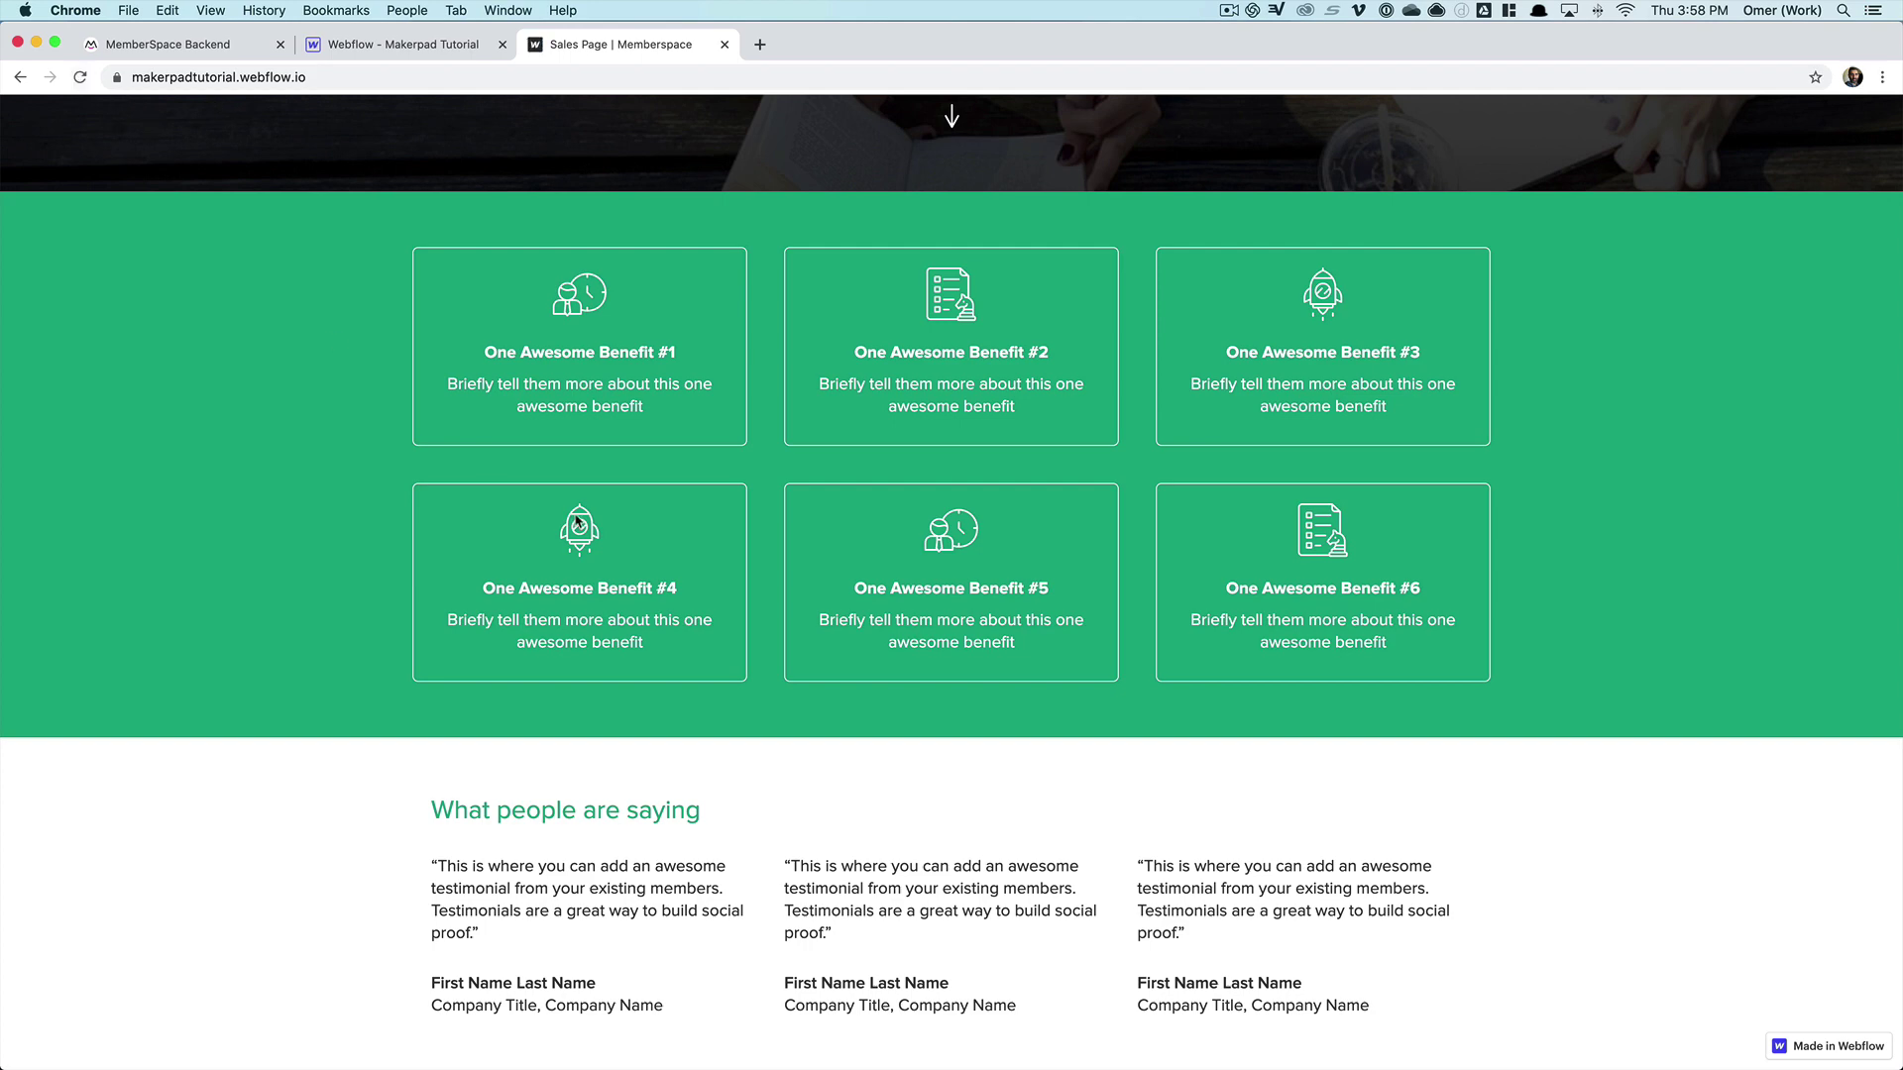
{"action": "scroll", "coordinate": [577, 522], "scroll_direction": "up", "scroll_amount": 5}
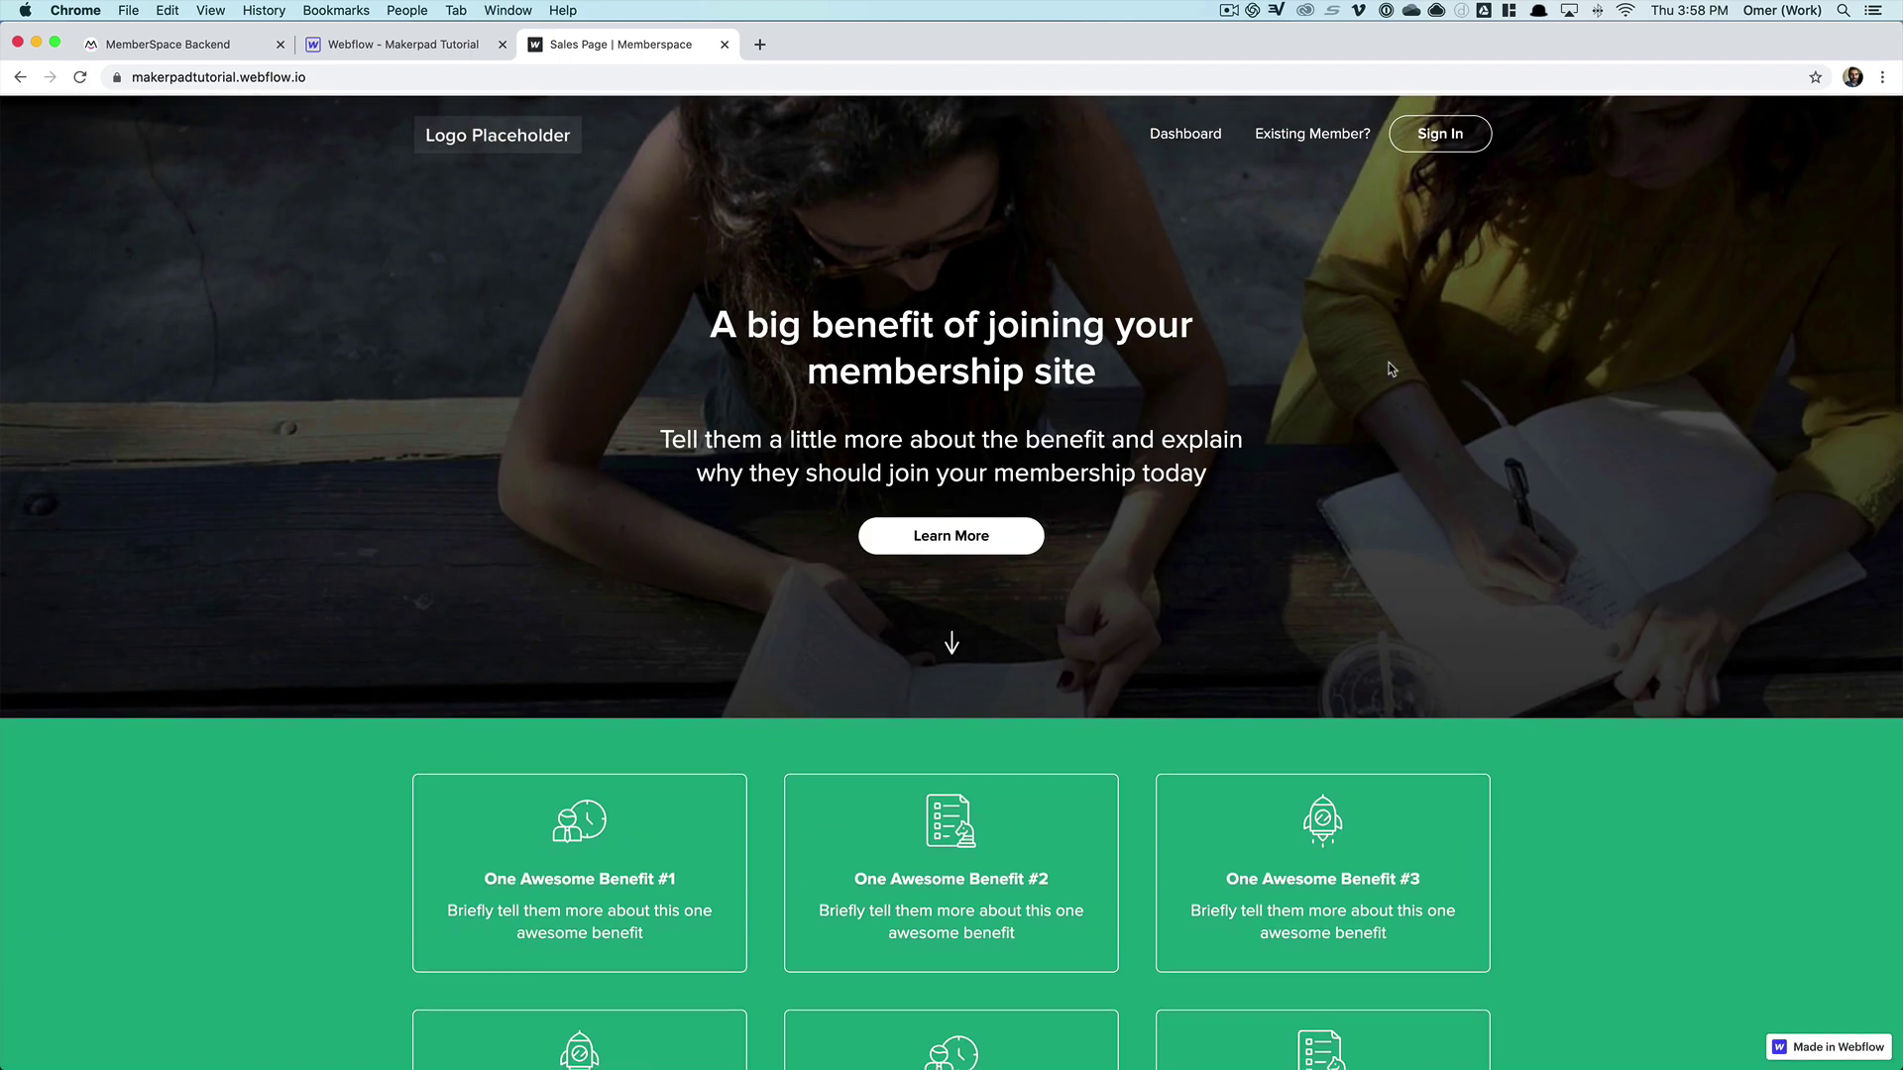
{"action": "left_click", "coordinate": [1443, 139]}
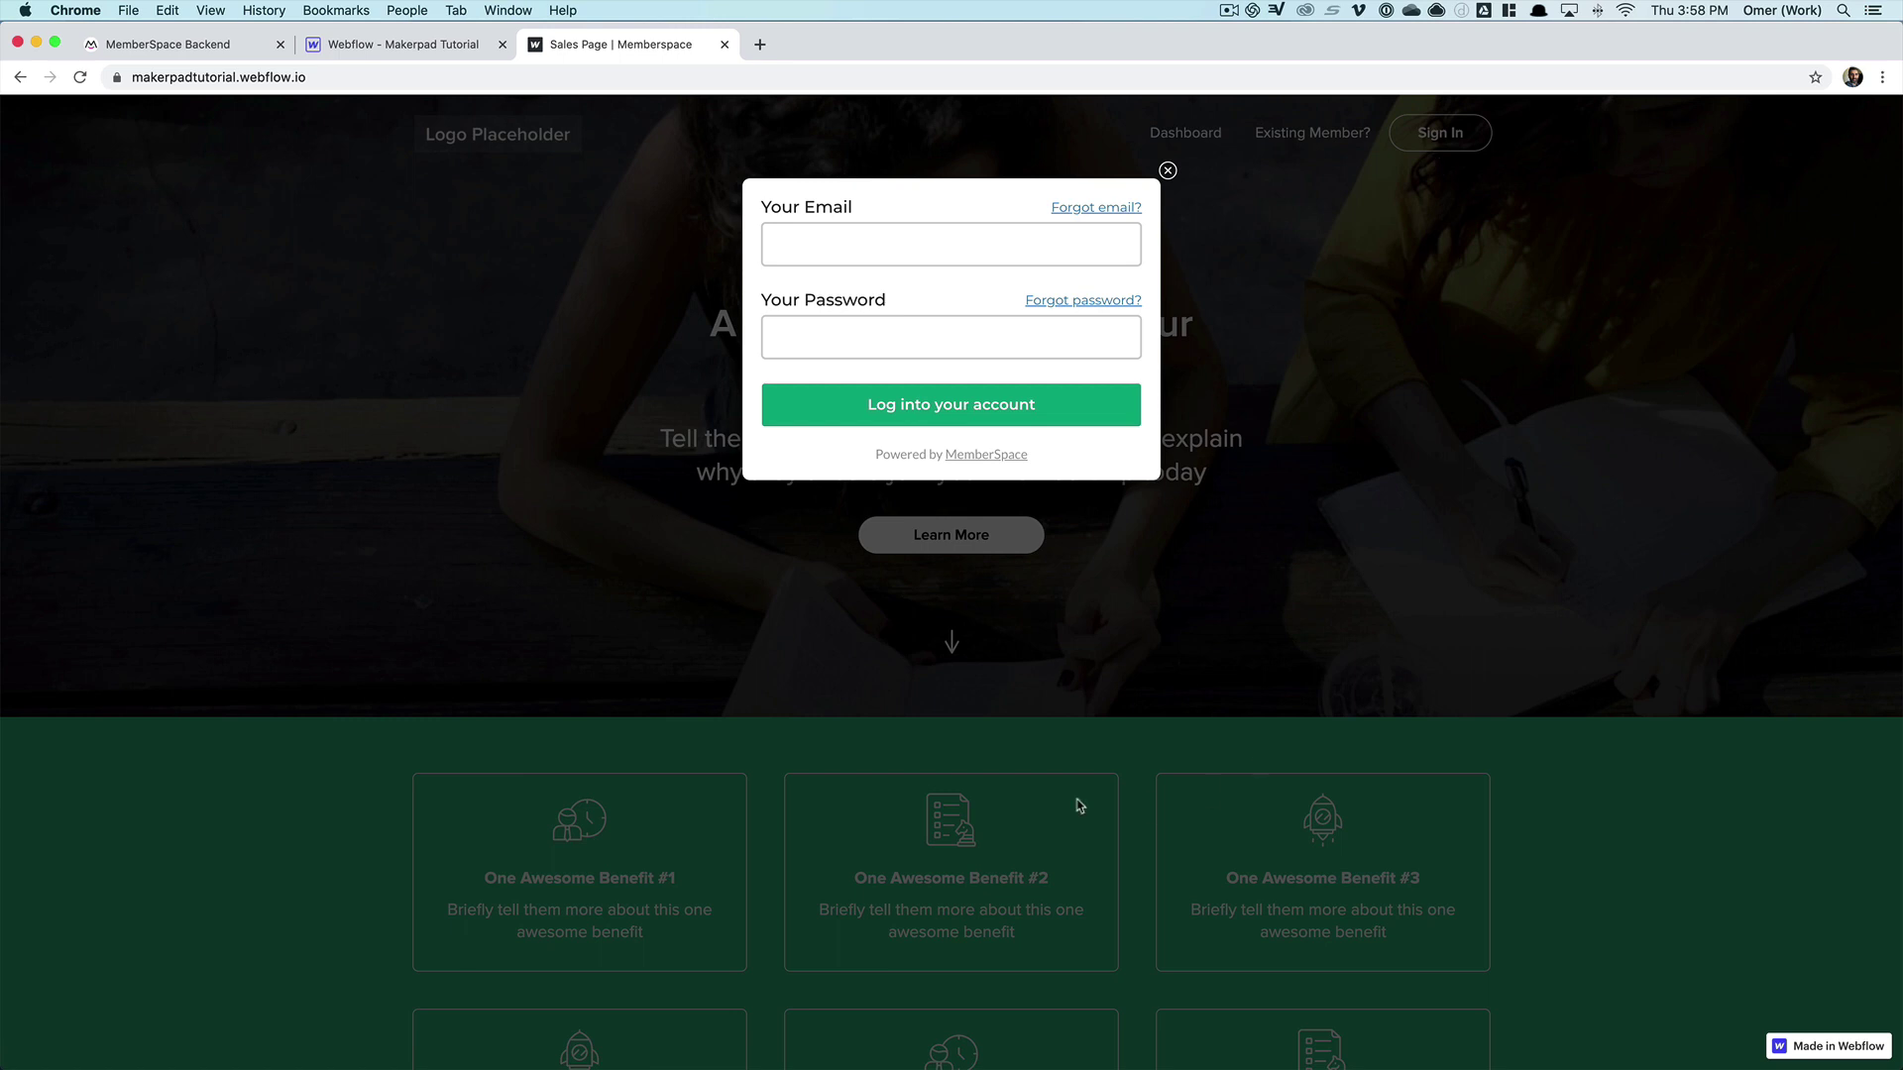